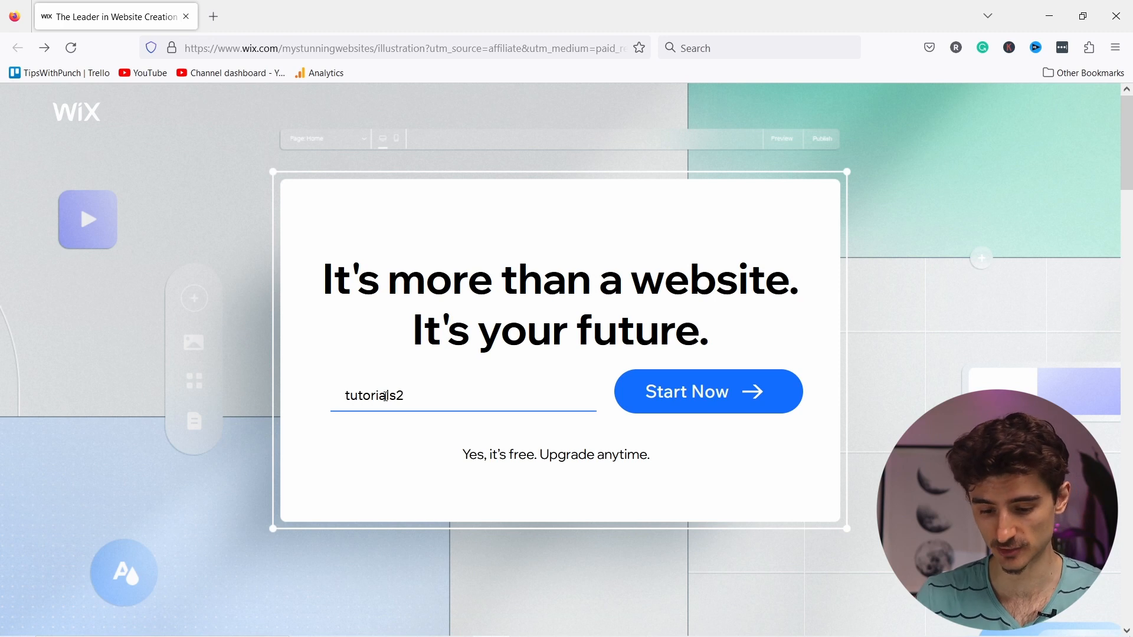
# Enter the account email, start the sign-up, fill in the account password twice and create the Wix account.
pyautogui.write('@punchsalad.com')
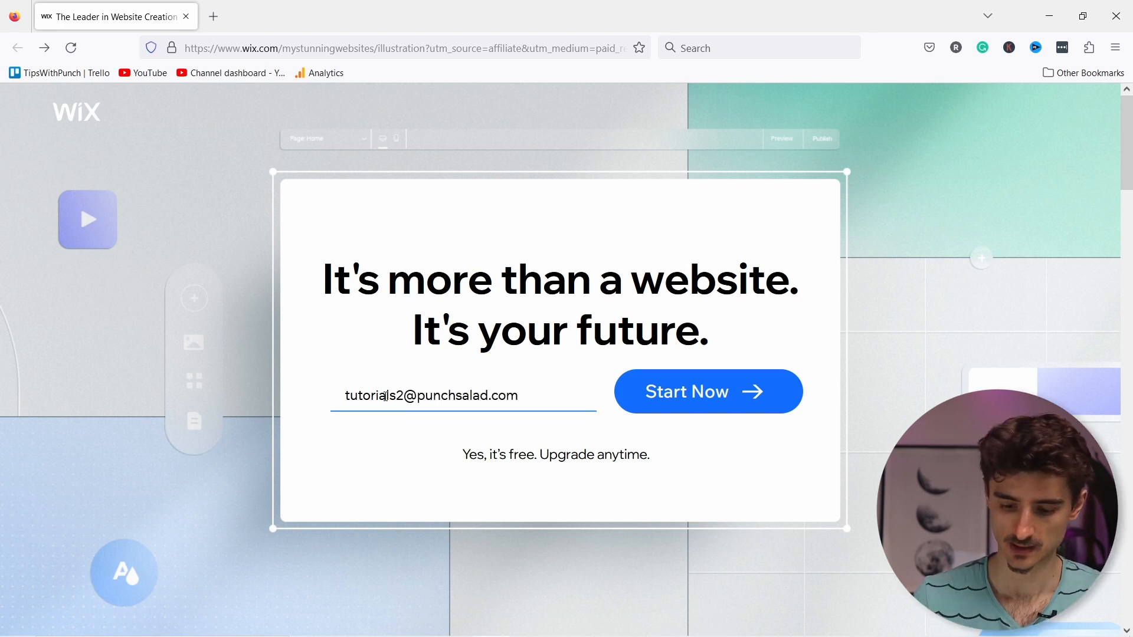
pyautogui.click(670, 406)
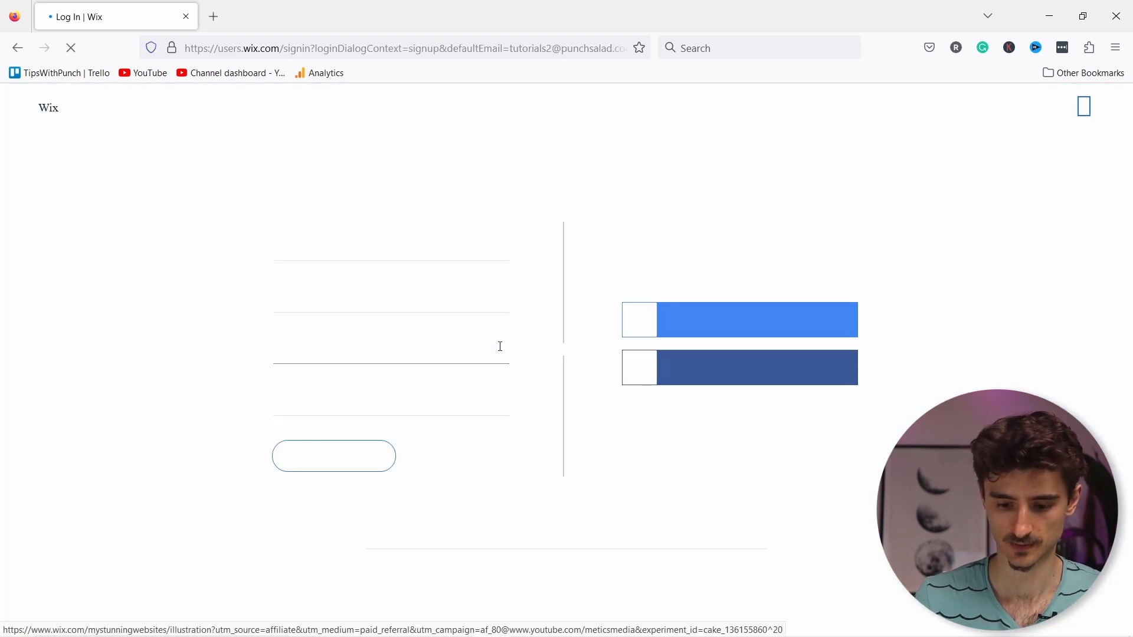
pyautogui.click(378, 355)
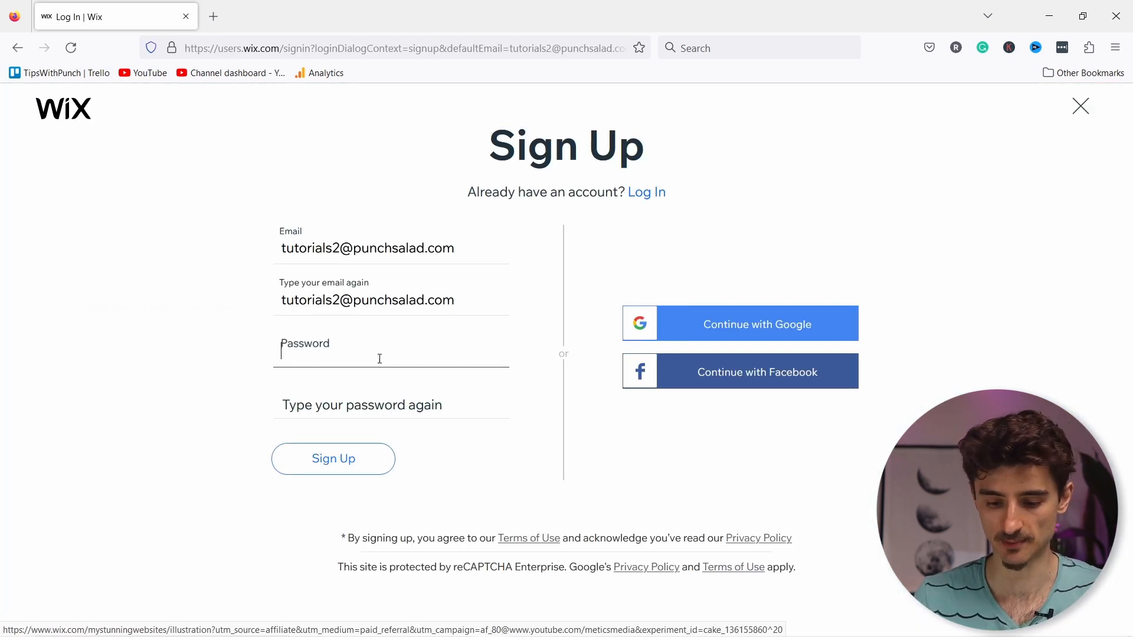
pyautogui.click(361, 470)
pyautogui.click(324, 389)
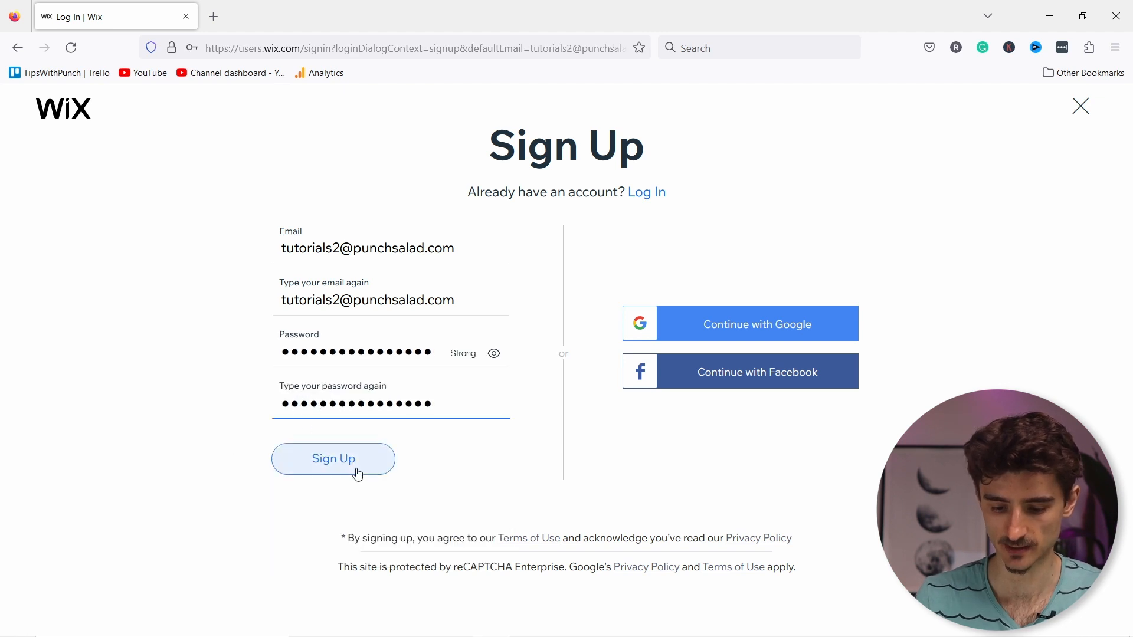
pyautogui.click(349, 466)
pyautogui.click(388, 233)
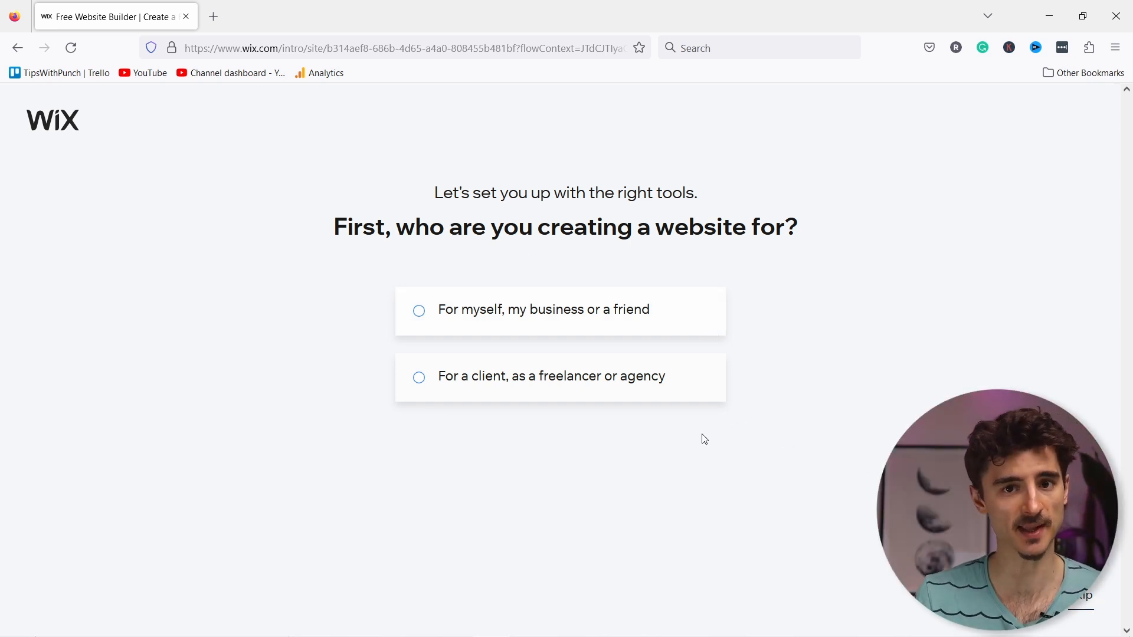
# Answer the setup questions: site for myself, my business or a friend, and "music teacher" as the kind of website.
pyautogui.click(432, 316)
pyautogui.click(566, 464)
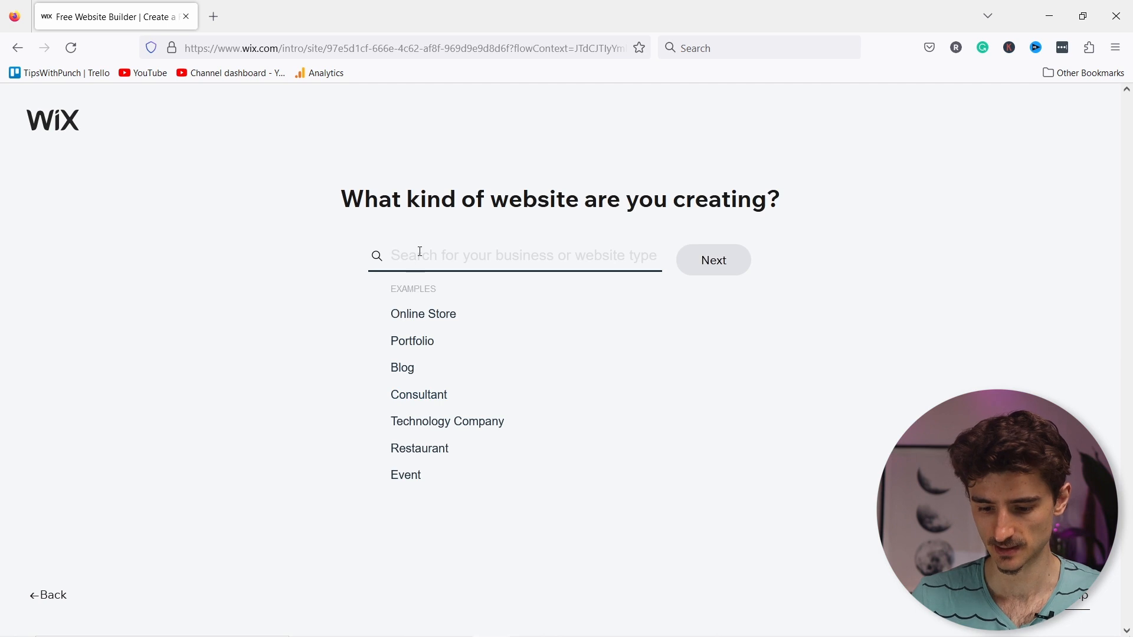
pyautogui.click(412, 260)
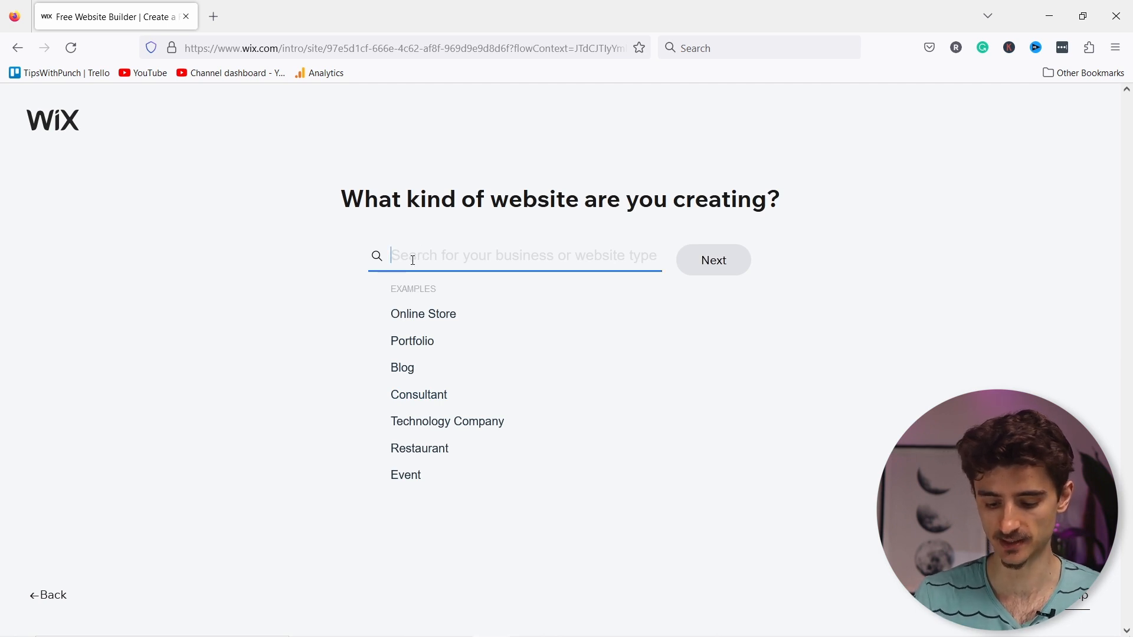
pyautogui.write('music teacher')
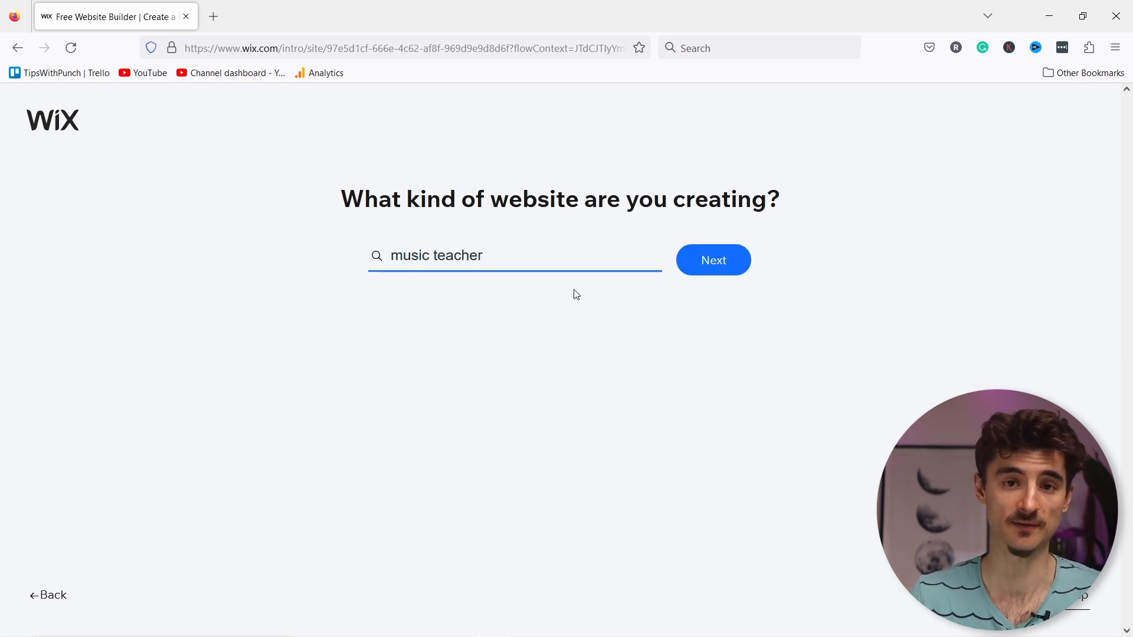
pyautogui.press('Return')
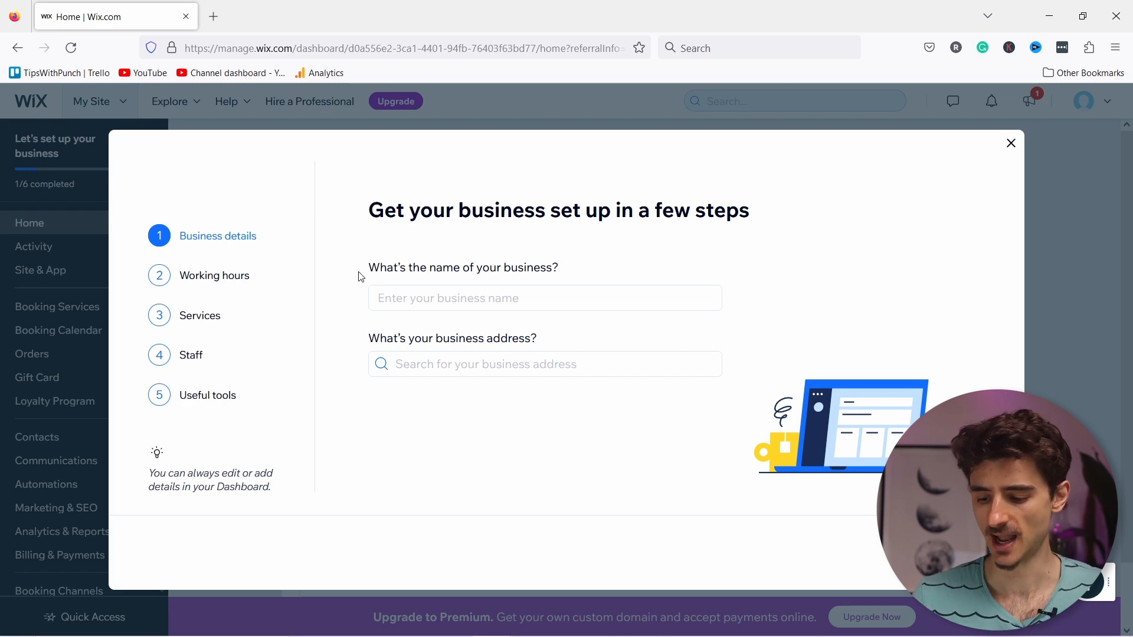
# Close the business setup wizard and look over the sections of the site's dashboard navigation.
pyautogui.click(1011, 145)
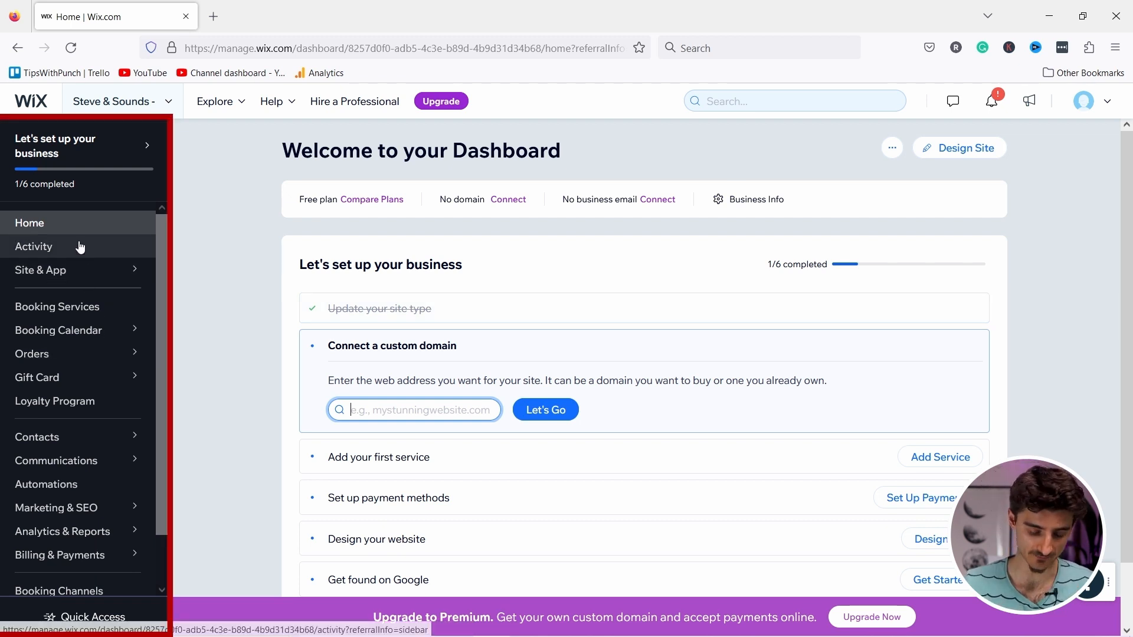
pyautogui.scroll(-2, 77, 236)
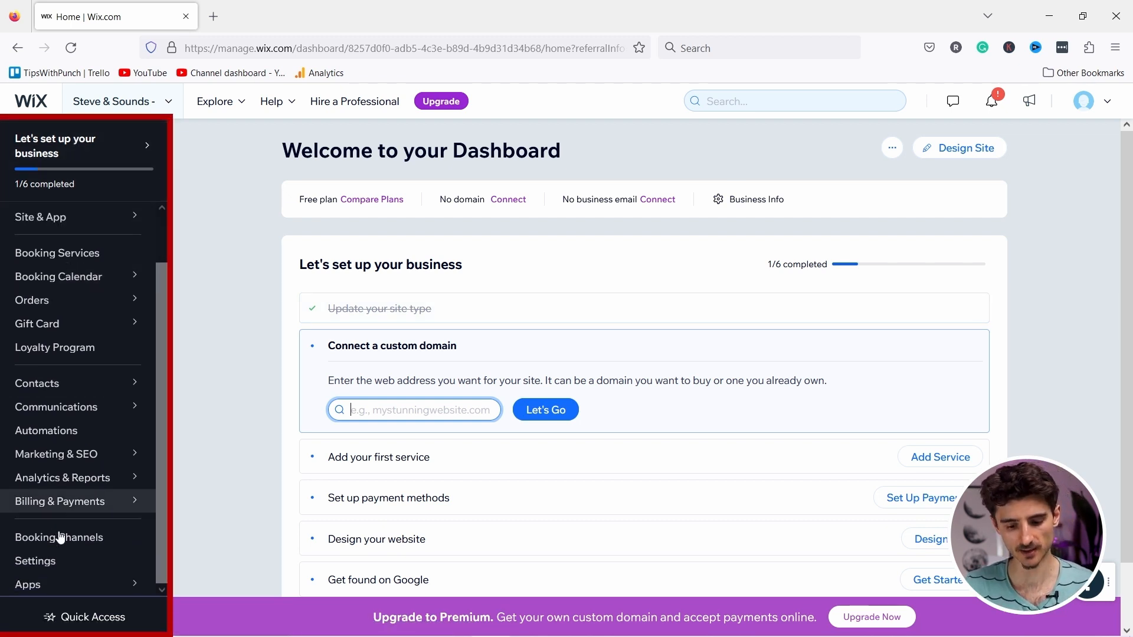
pyautogui.scroll(2, 65, 466)
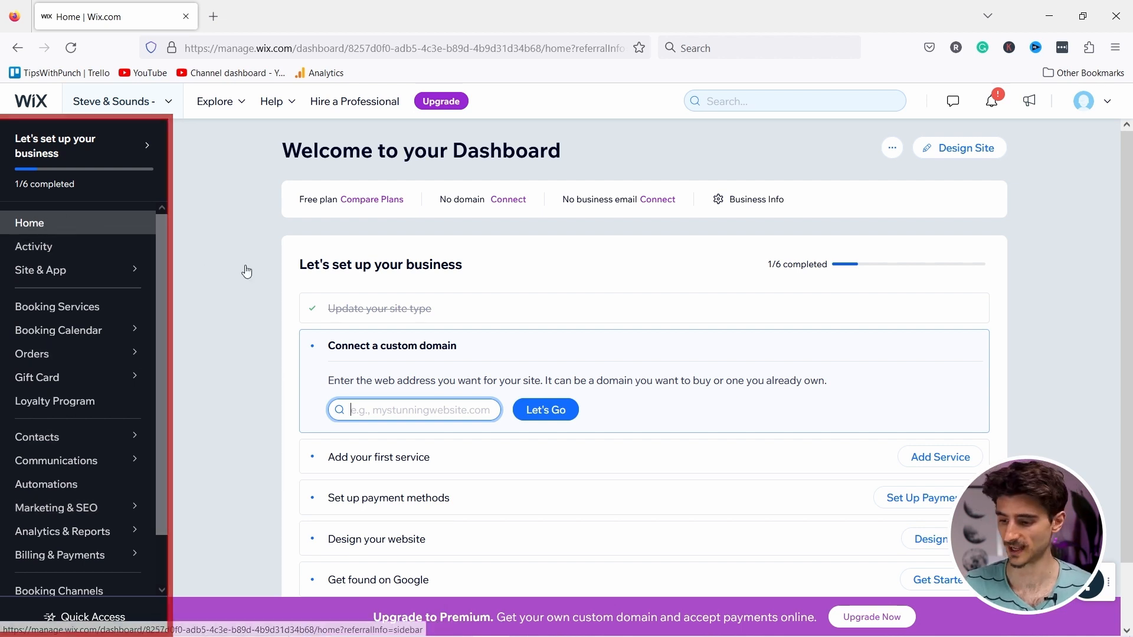
# Choose to design the site from a ready-made template and show the Consulting & Coaching templates under Business & Services.
pyautogui.click(957, 155)
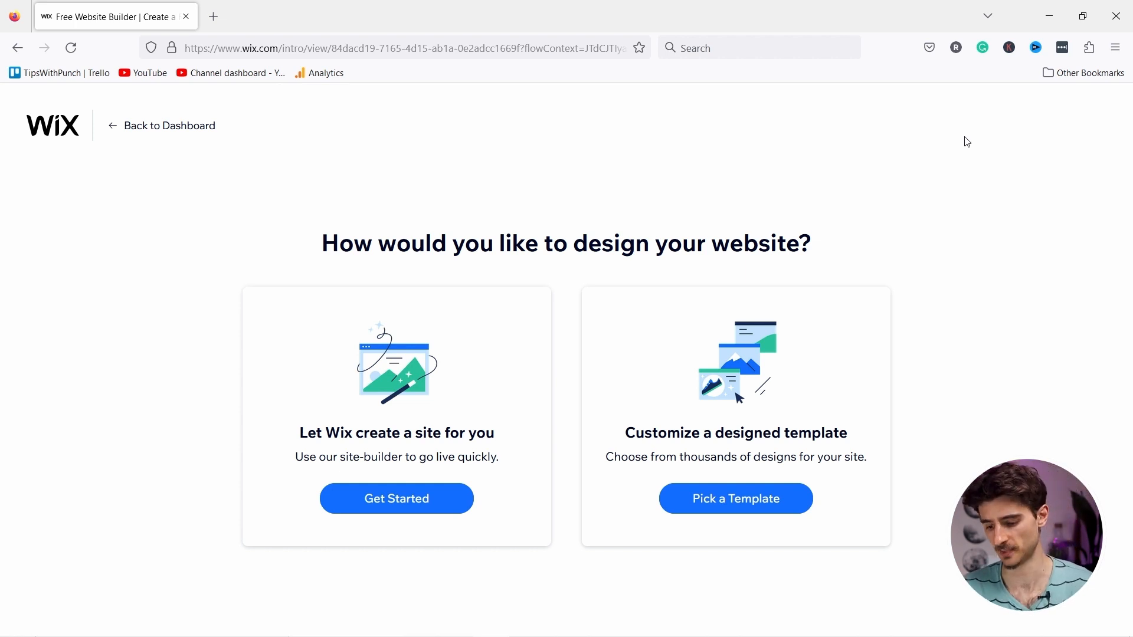
pyautogui.click(756, 509)
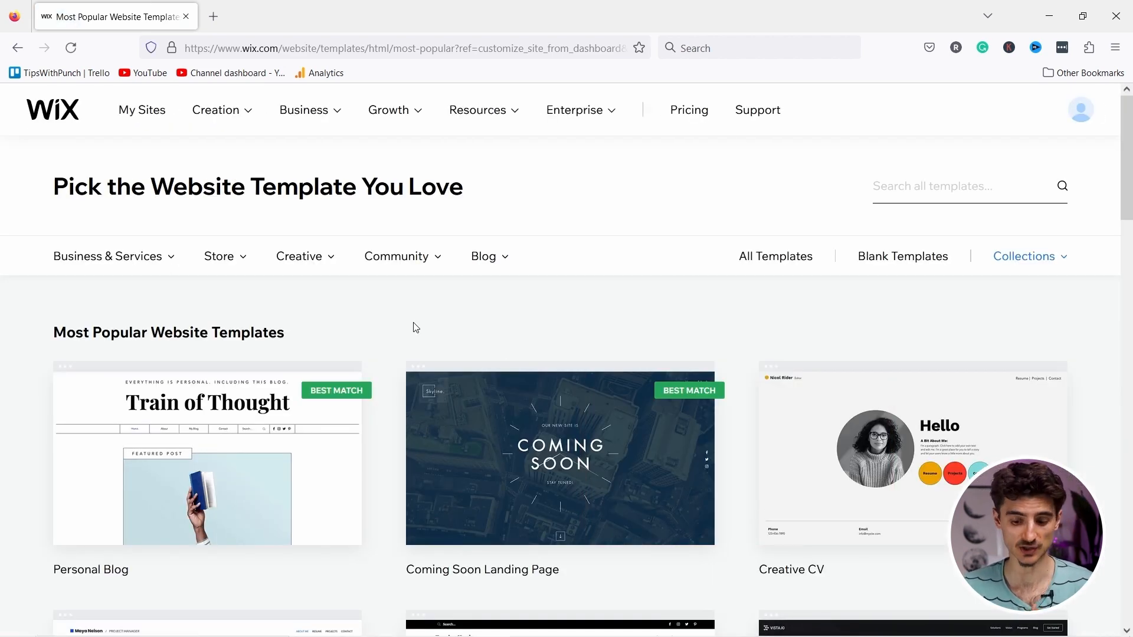
pyautogui.scroll(-4, 423, 319)
pyautogui.scroll(4, 426, 312)
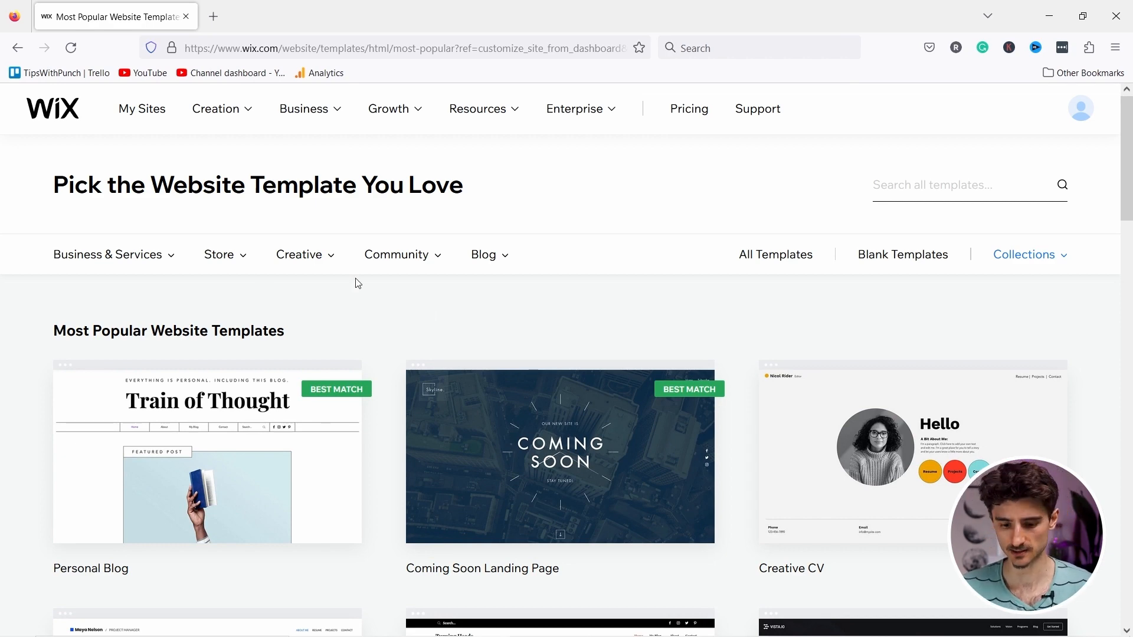
pyautogui.moveTo(125, 259)
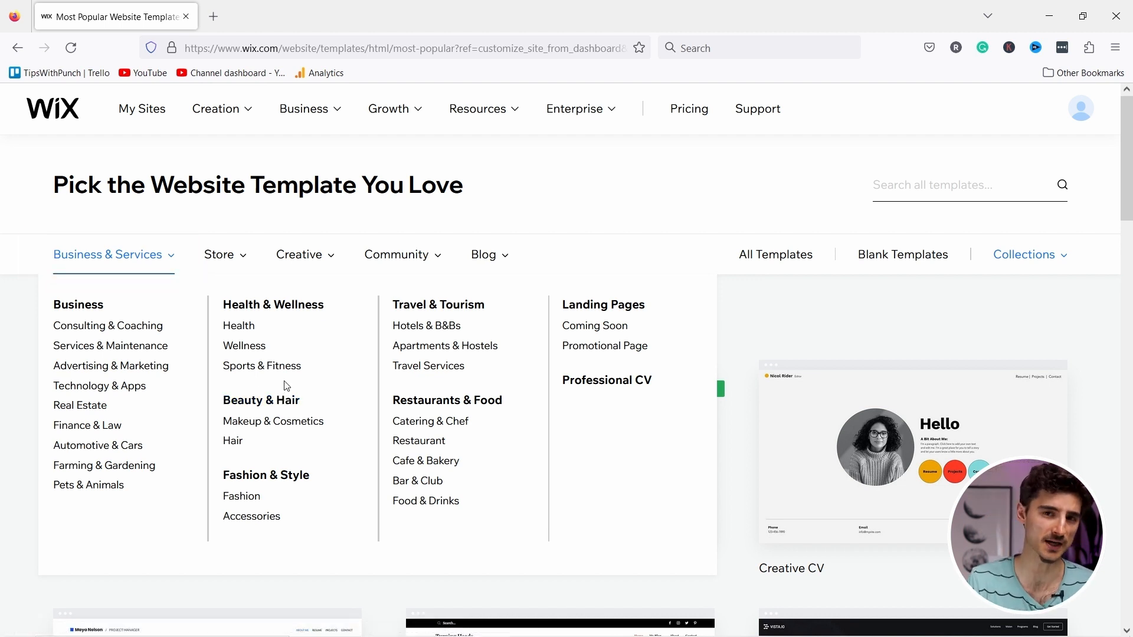
pyautogui.click(115, 328)
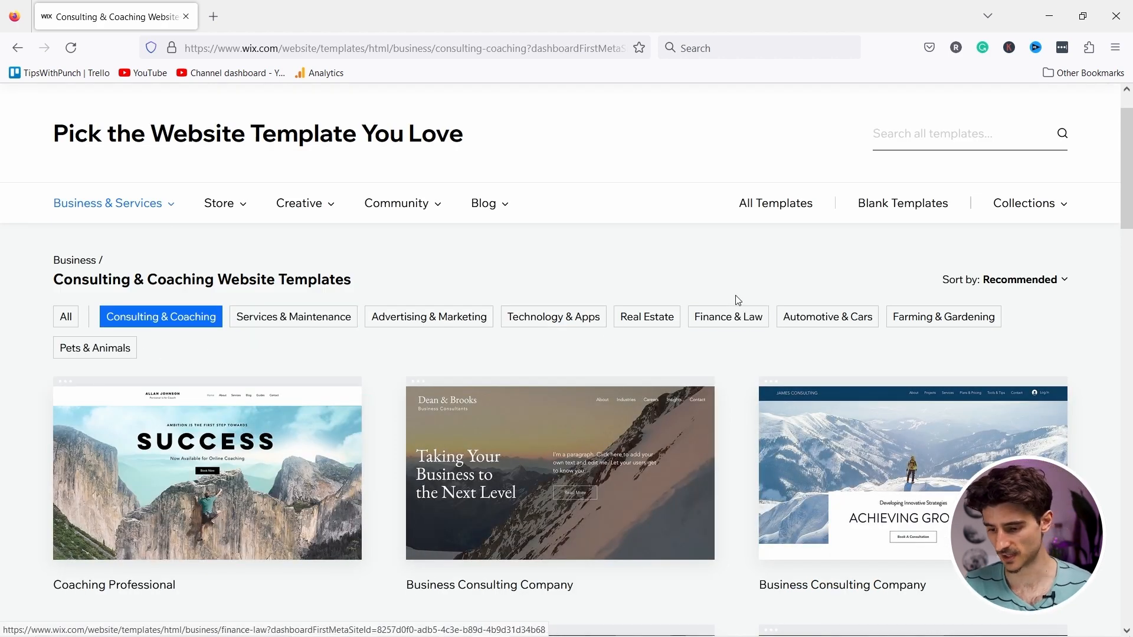
# Browse the Consulting & Coaching templates and continue through page 2 of the list.
pyautogui.scroll(-15, 738, 300)
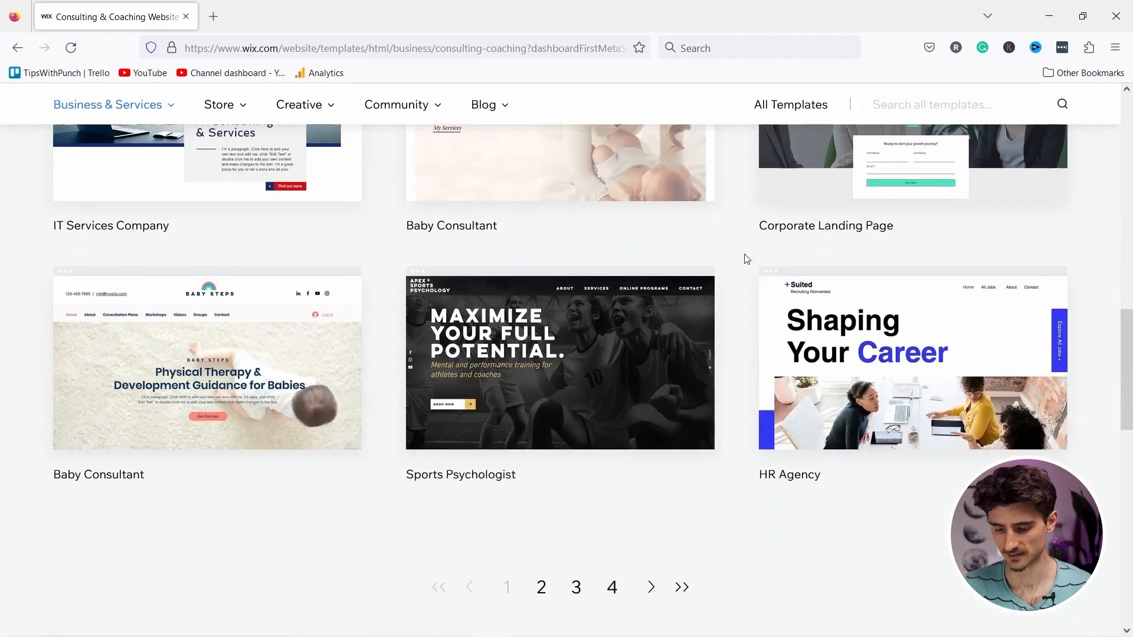
pyautogui.scroll(-3, 708, 295)
pyautogui.click(543, 433)
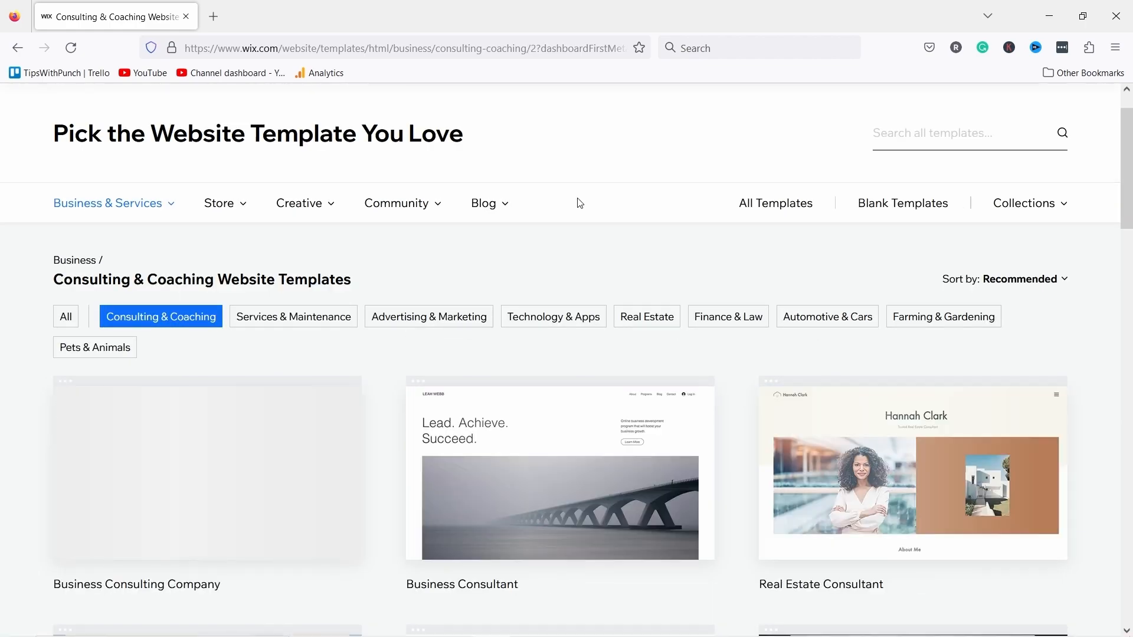
pyautogui.scroll(-4, 567, 213)
pyautogui.scroll(-10, 557, 219)
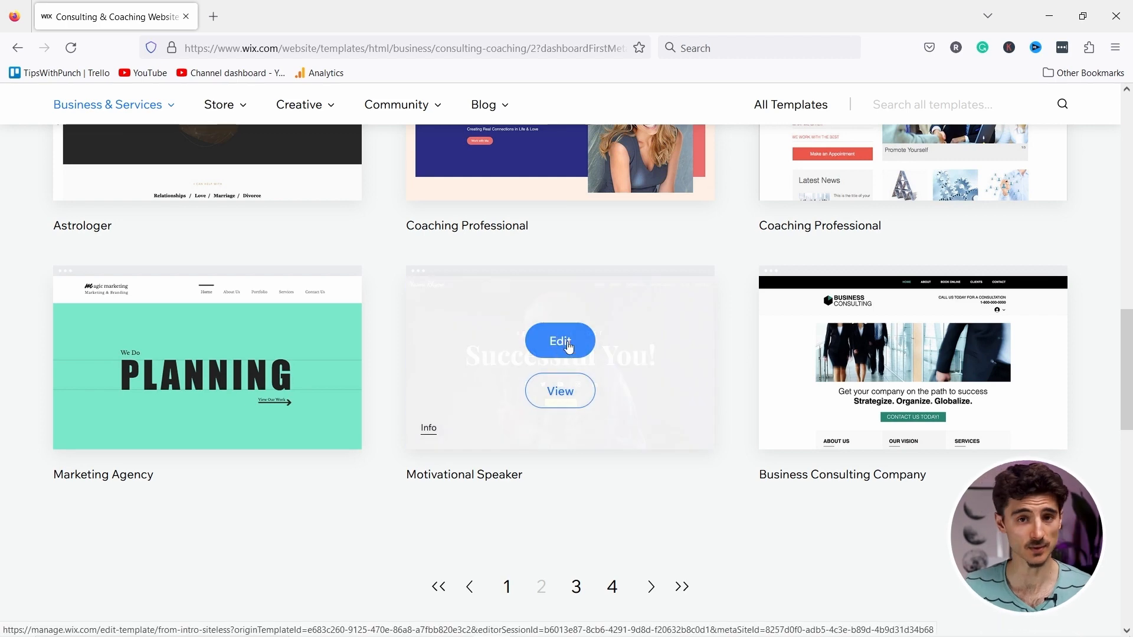
# Preview the Motivational Speaker template's page and open the template in the website editor.
pyautogui.click(560, 392)
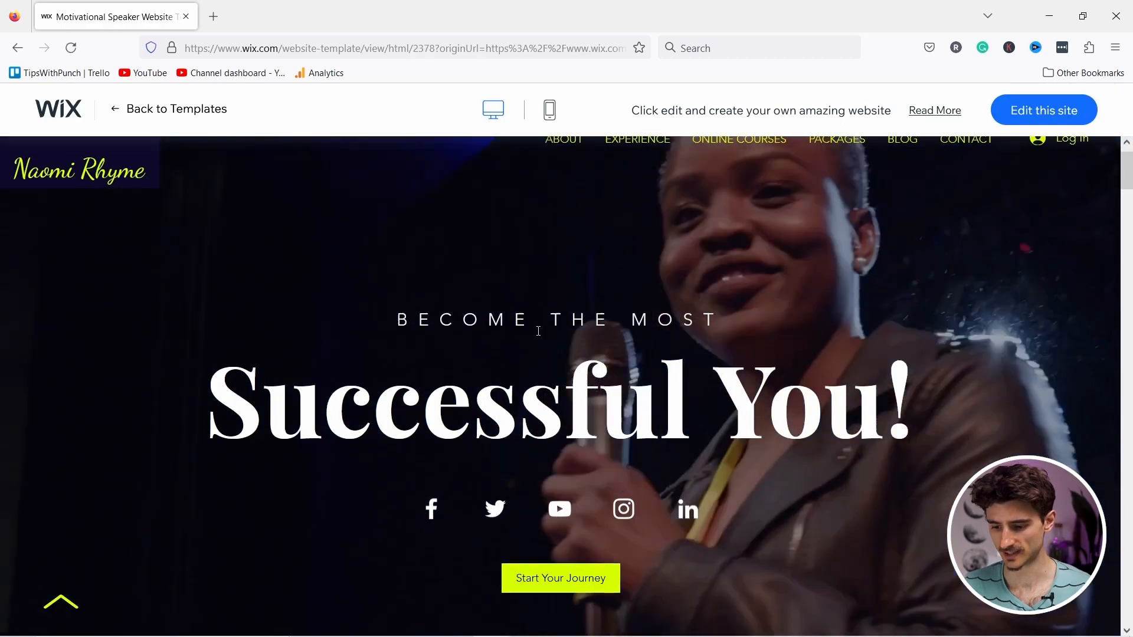
pyautogui.scroll(-10, 544, 319)
pyautogui.scroll(-6, 529, 302)
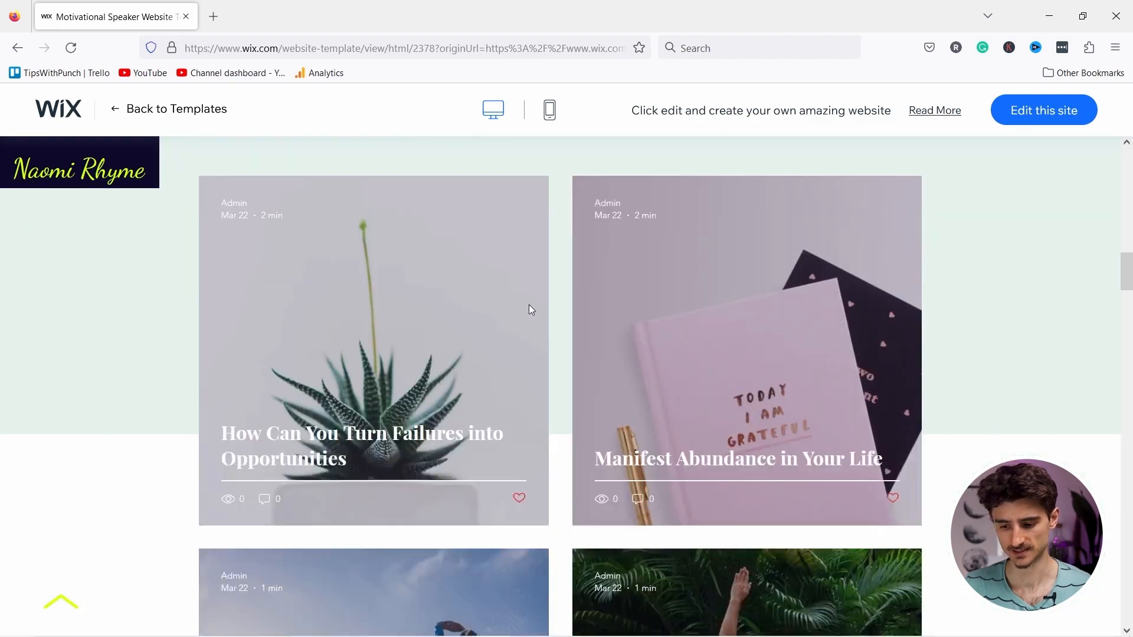
pyautogui.scroll(15, 490, 305)
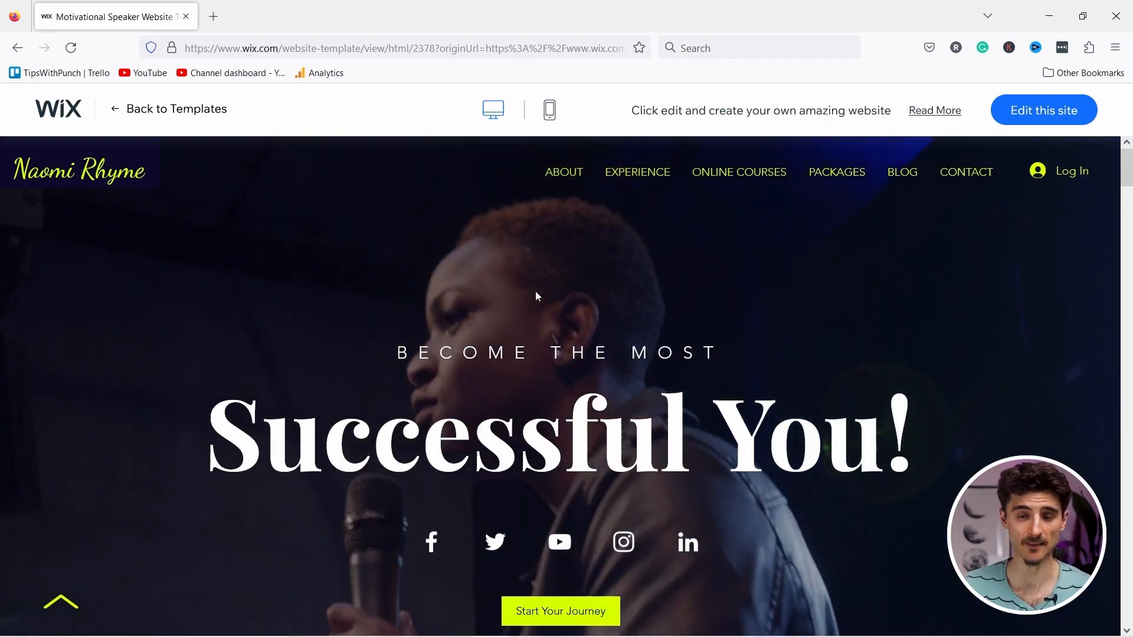
pyautogui.click(1033, 113)
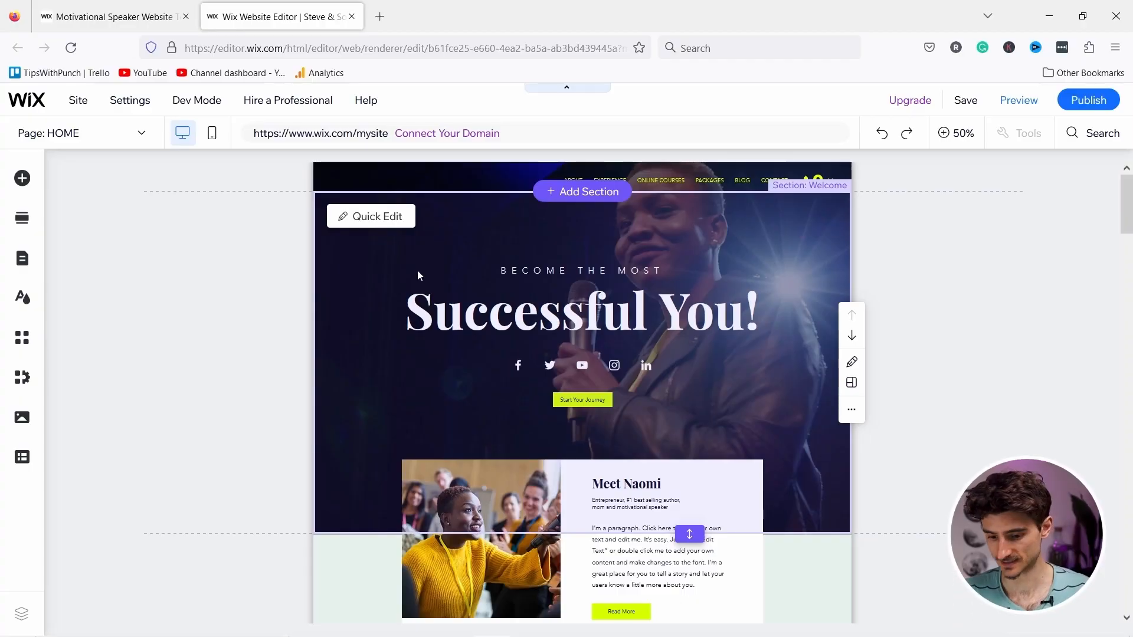
# Replace the large "Successful You!" heading in the welcome section with "Learn music".
pyautogui.click(503, 318)
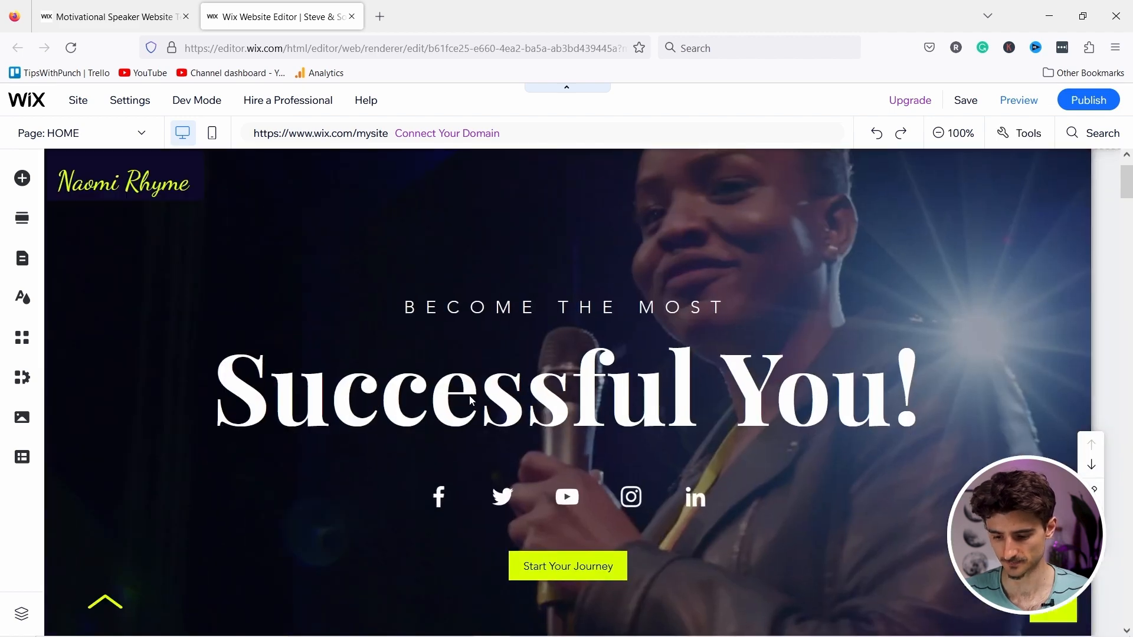
pyautogui.doubleClick(398, 394)
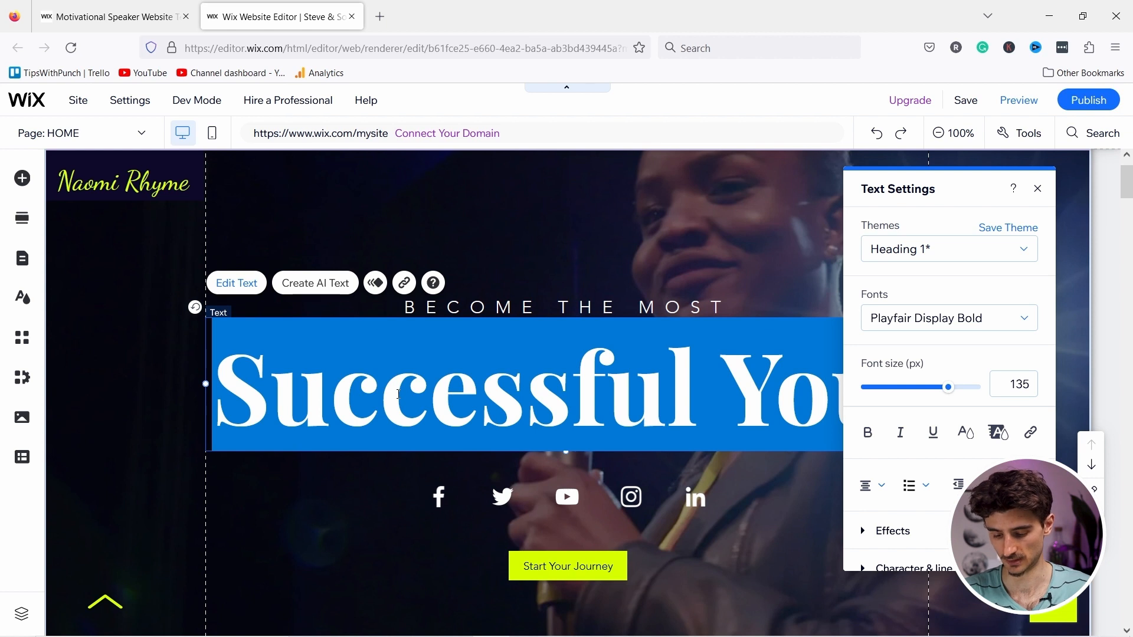
pyautogui.write('Learn music')
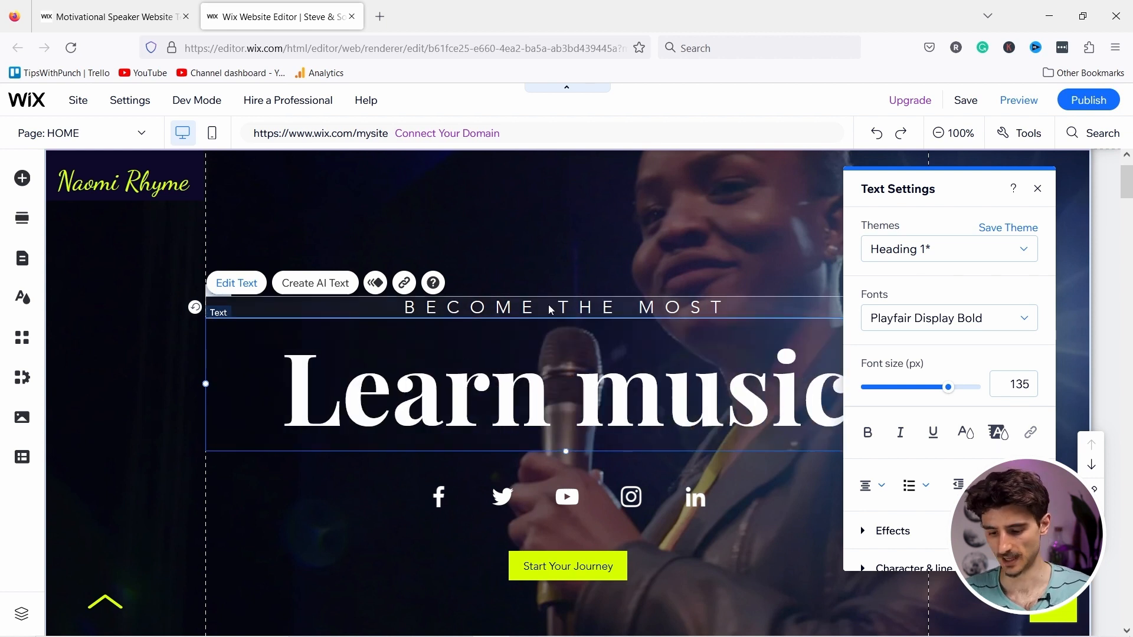
# Move the "BECOME THE MOST" text from above the main heading to directly below it.
pyautogui.click(549, 308)
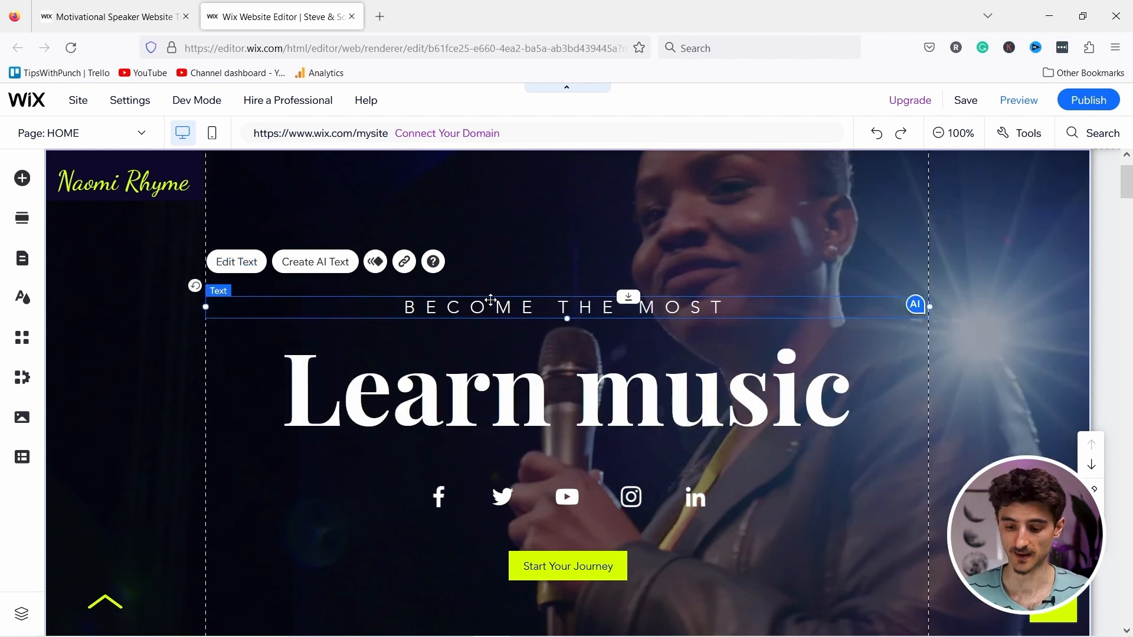
pyautogui.moveTo(477, 306); pyautogui.dragTo(482, 311)
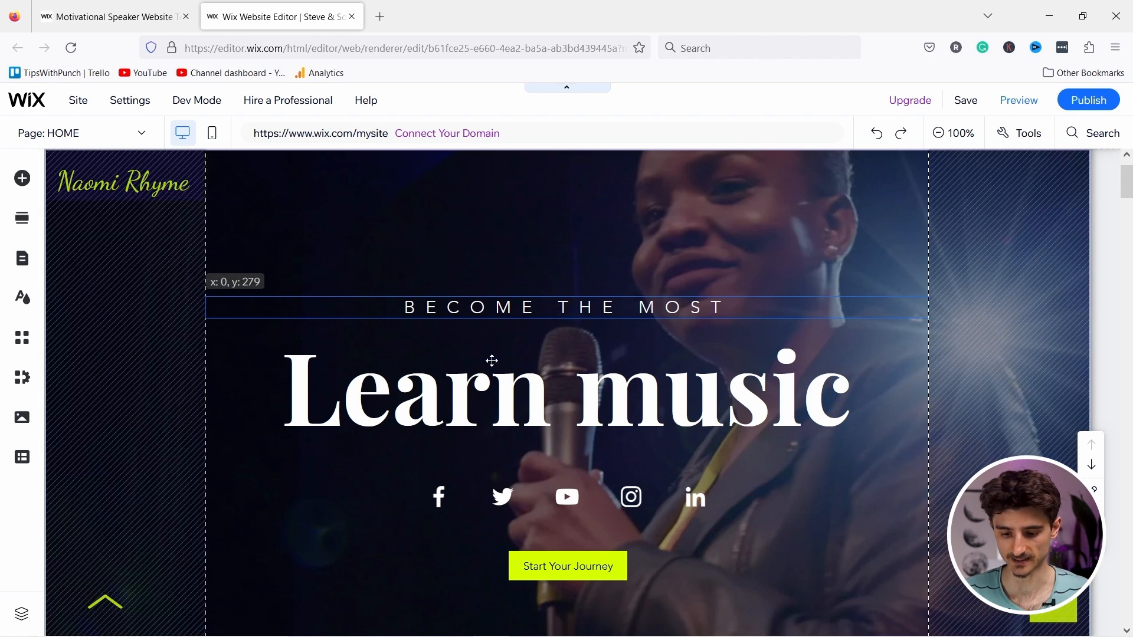
pyautogui.moveTo(492, 361); pyautogui.dragTo(463, 462)
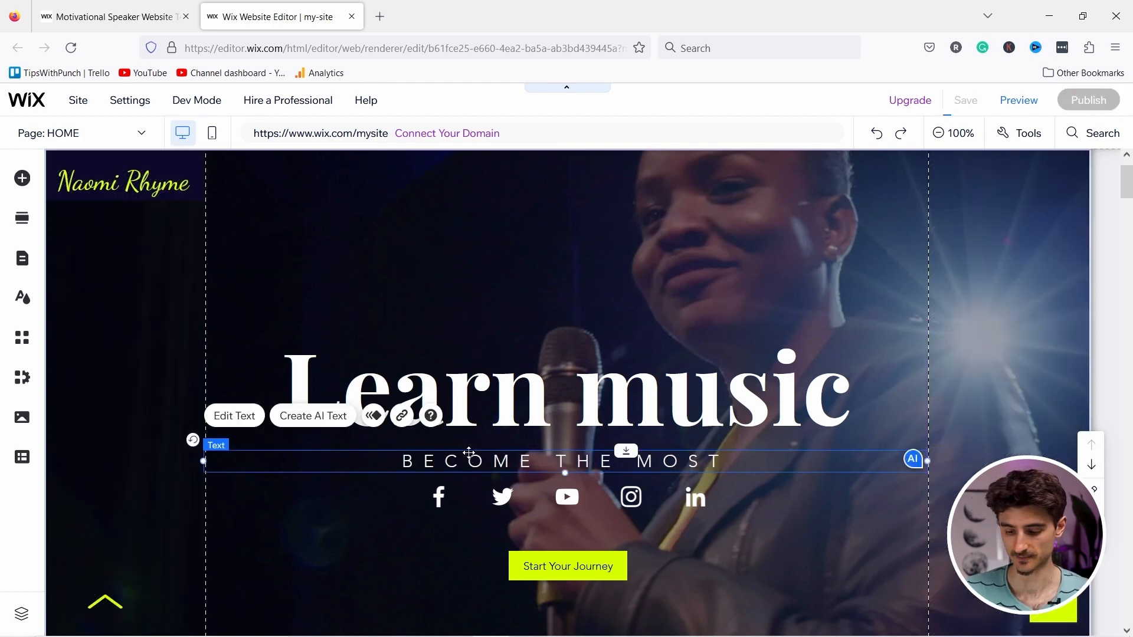
# Delete the social bar with the social media icons from the welcome section.
pyautogui.click(465, 496)
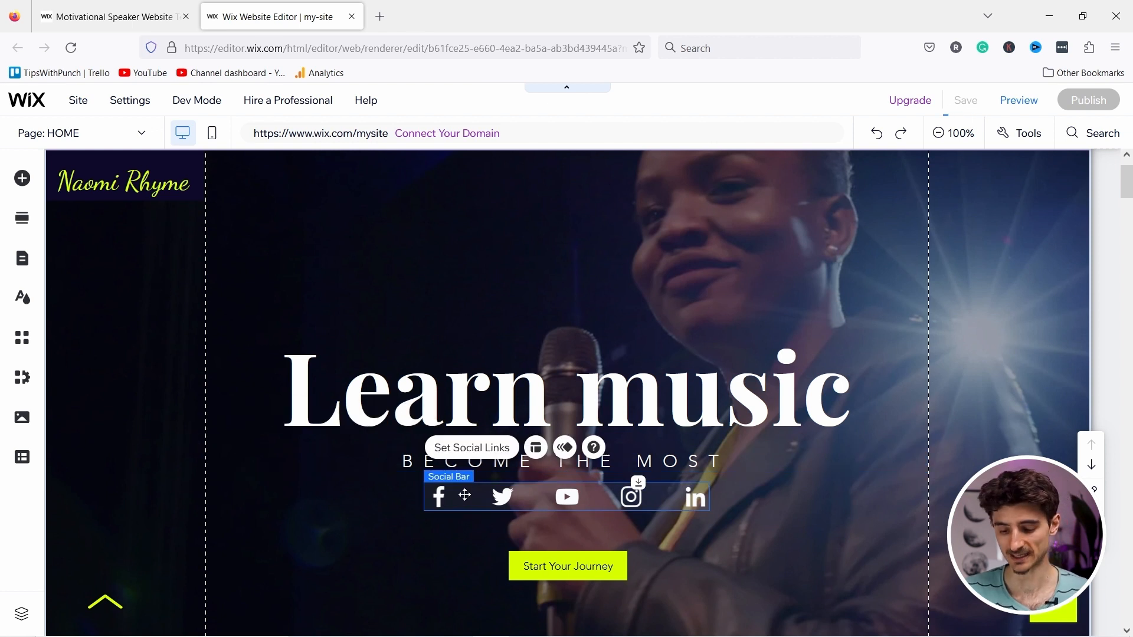
pyautogui.rightClick(464, 493)
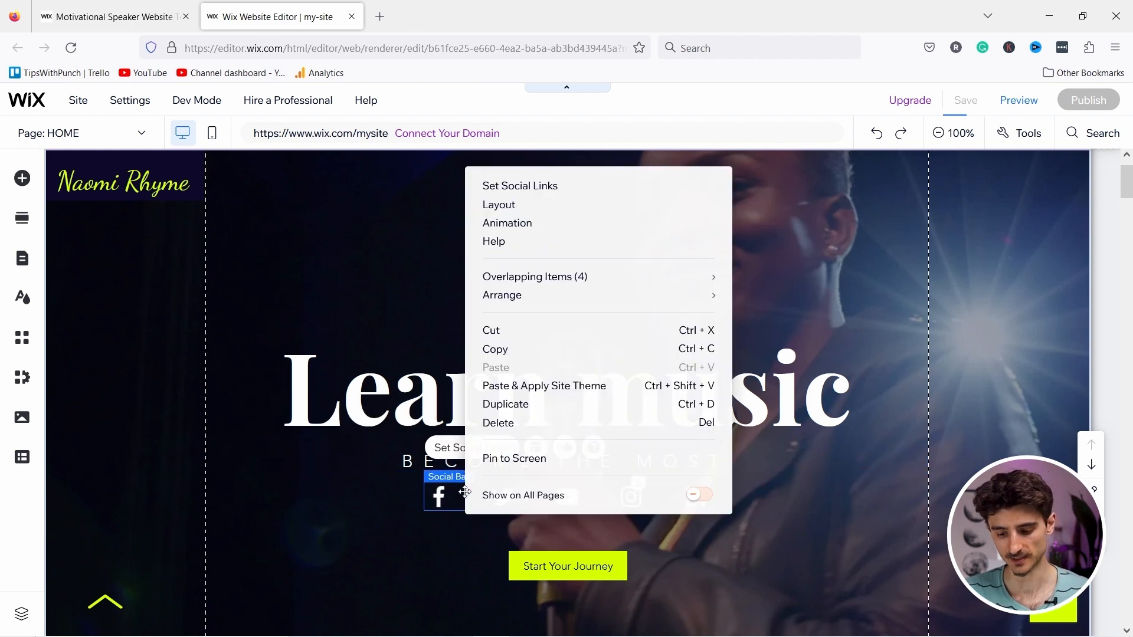
pyautogui.click(496, 424)
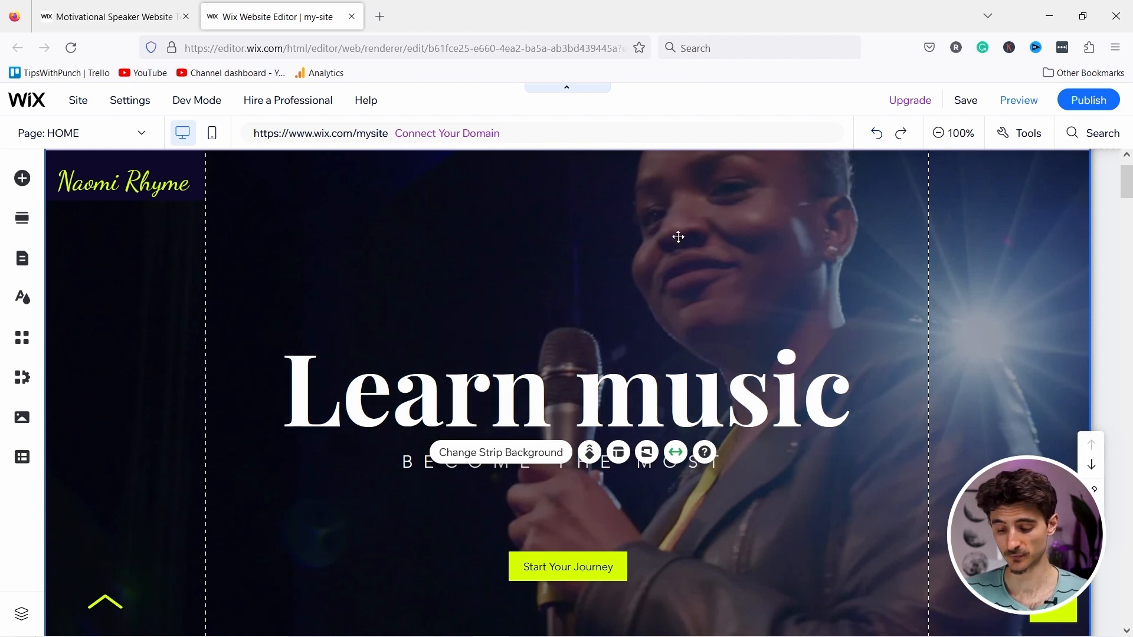
# Start AI text creation for the "BECOME THE MOST" text with business type "Music teacher" and business name "Steve & Sounds".
pyautogui.scroll(-3, 493, 273)
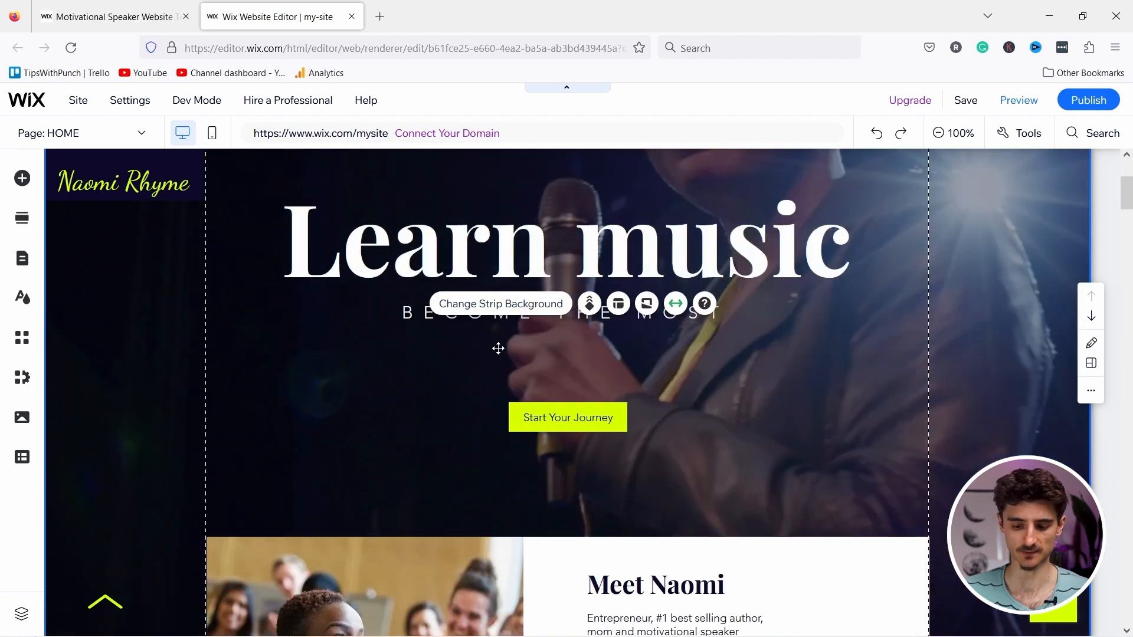
pyautogui.click(415, 314)
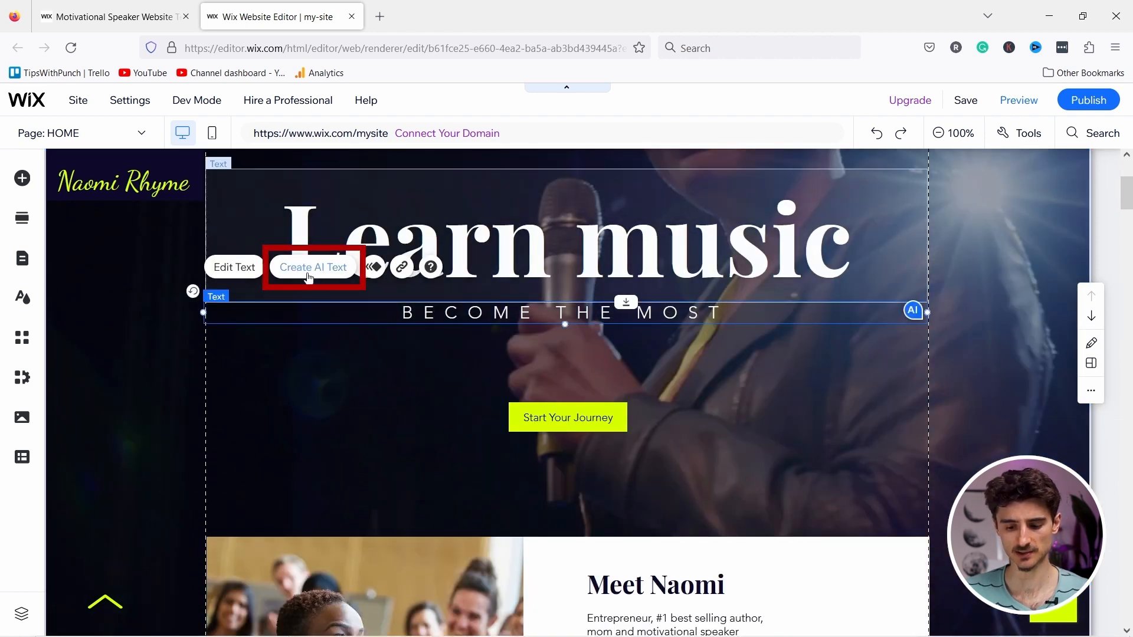
pyautogui.click(306, 273)
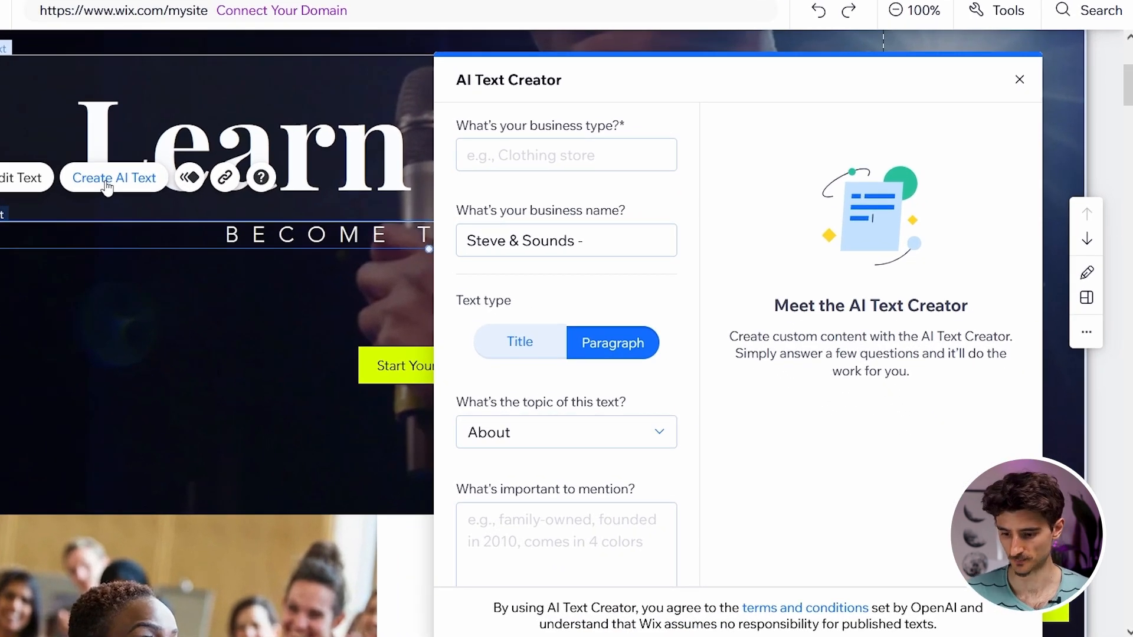
pyautogui.click(552, 153)
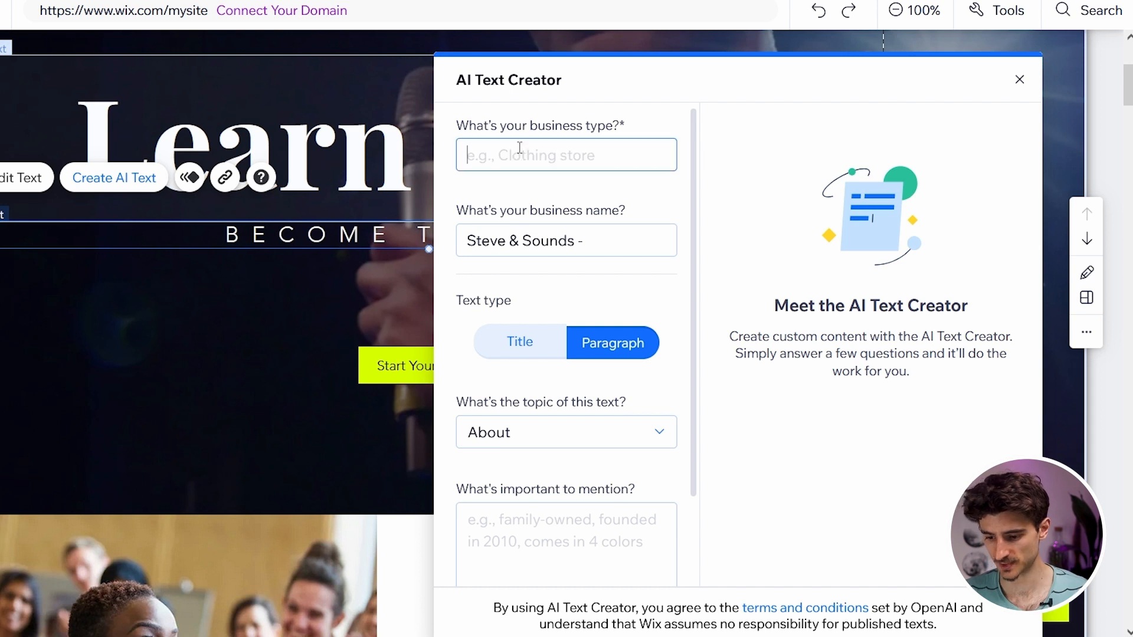
pyautogui.write('Music teacher')
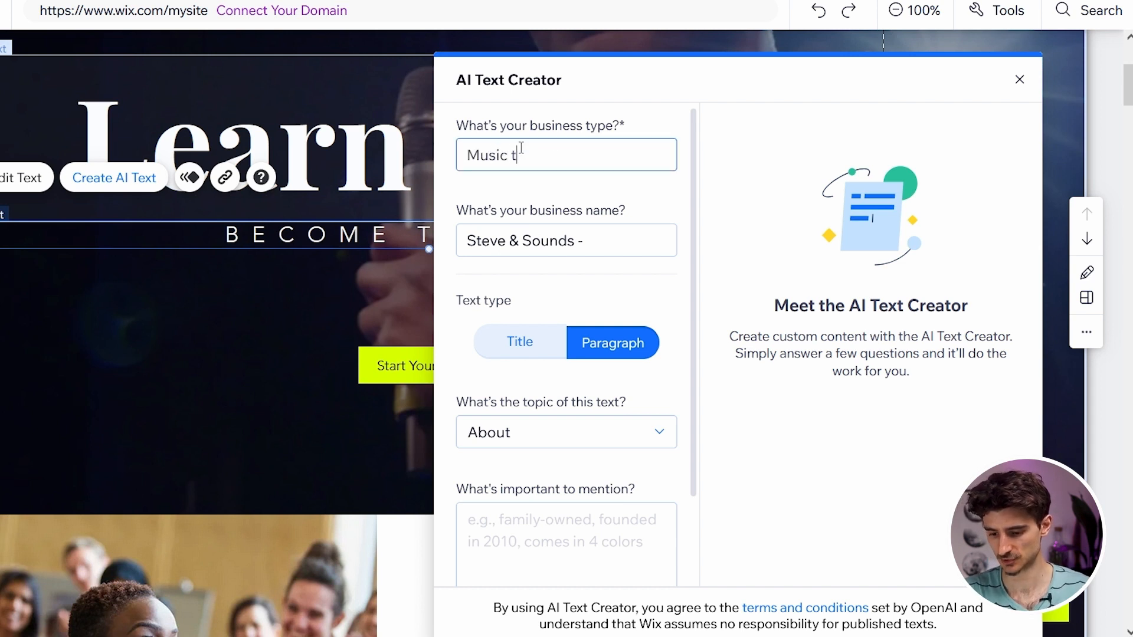
pyautogui.click(559, 239)
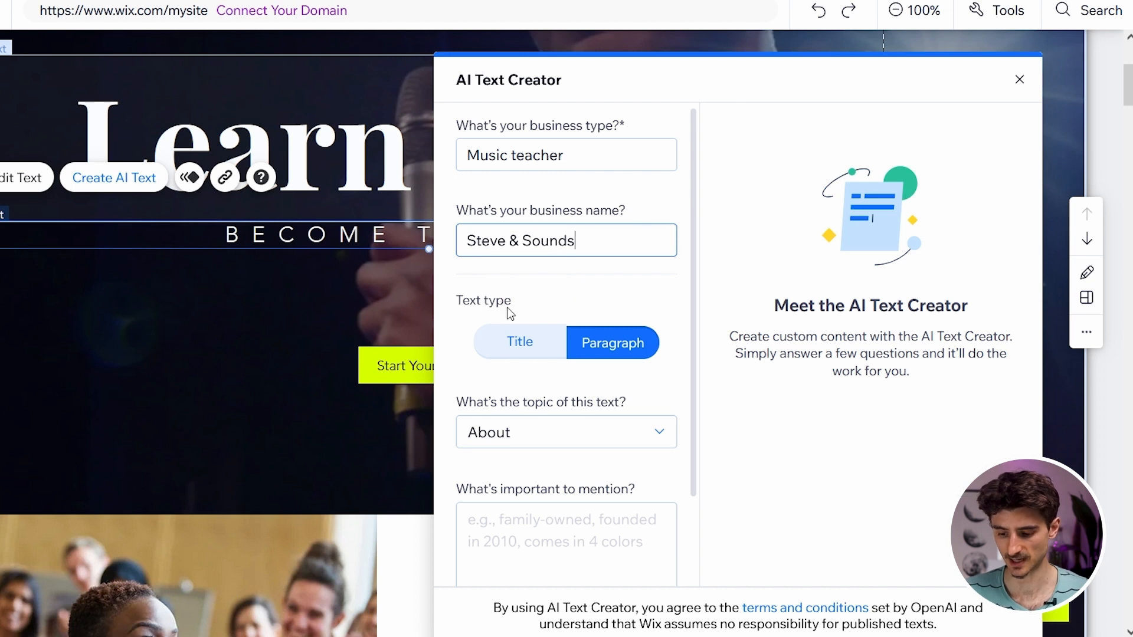
# Set the AI text's topic to Welcome, mention "Easy and affordable" as important, and generate the paragraph suggestions.
pyautogui.click(504, 436)
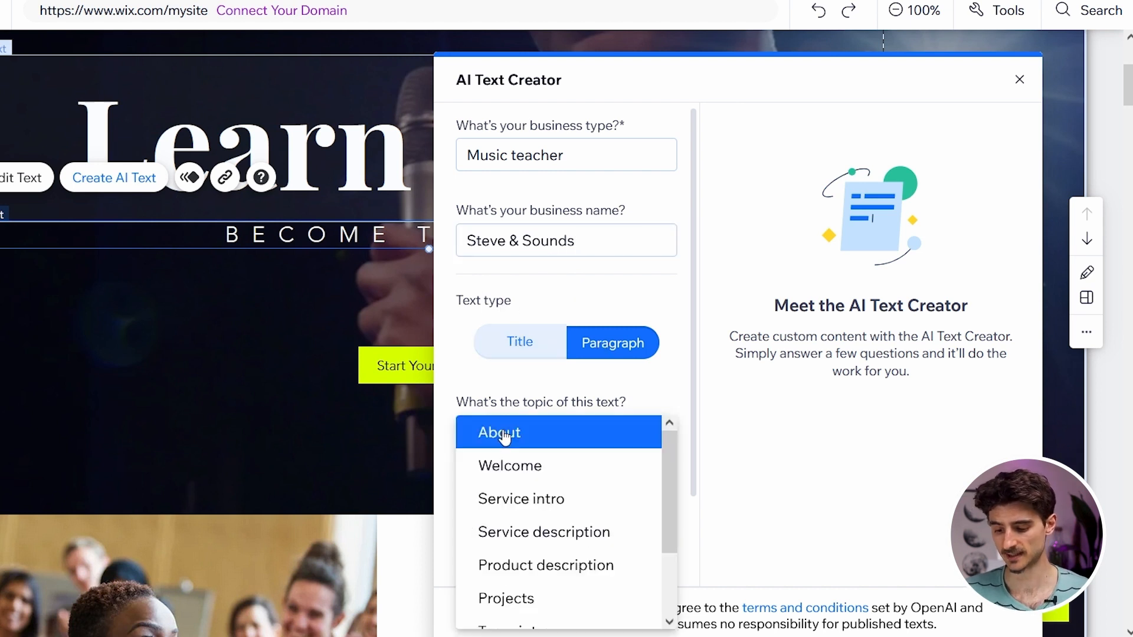
pyautogui.click(510, 466)
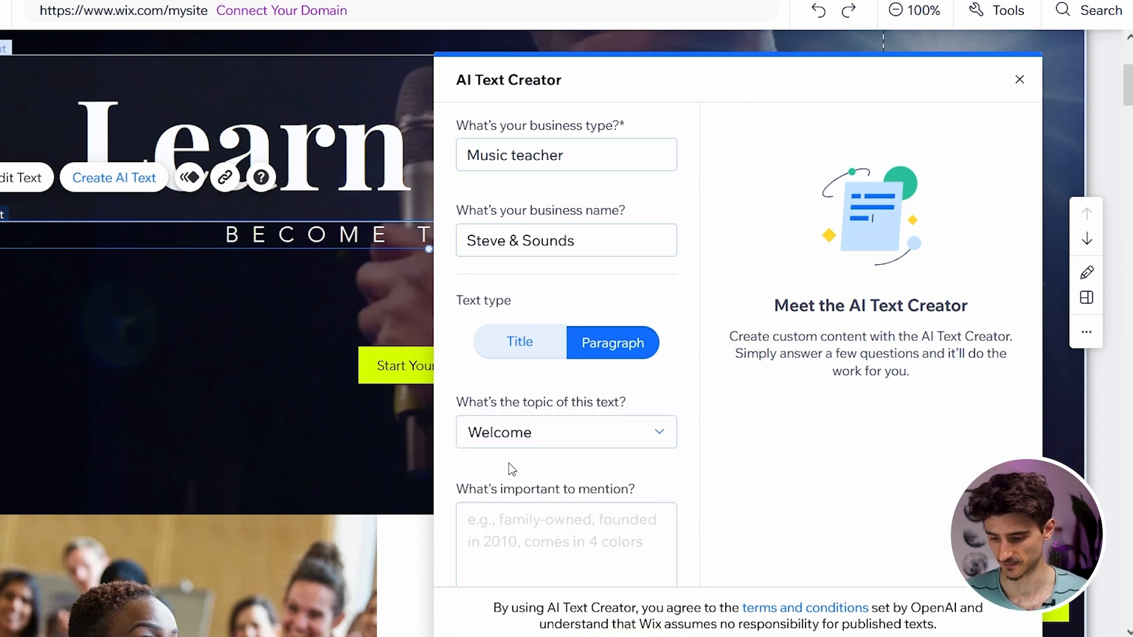
pyautogui.scroll(-2, 549, 448)
pyautogui.click(554, 435)
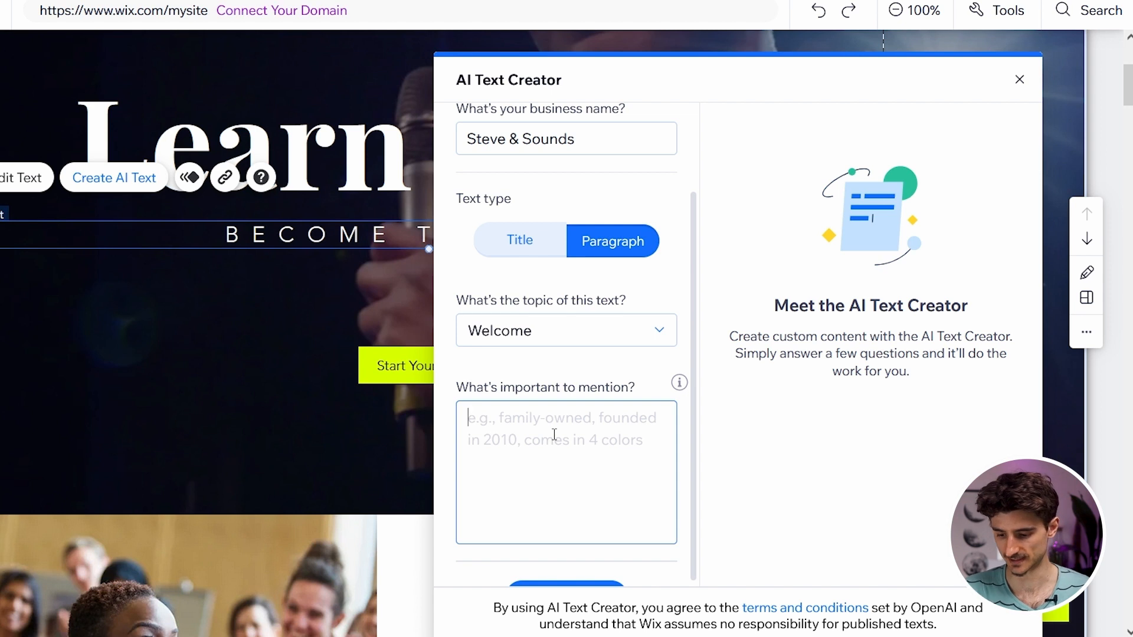
pyautogui.write('E')
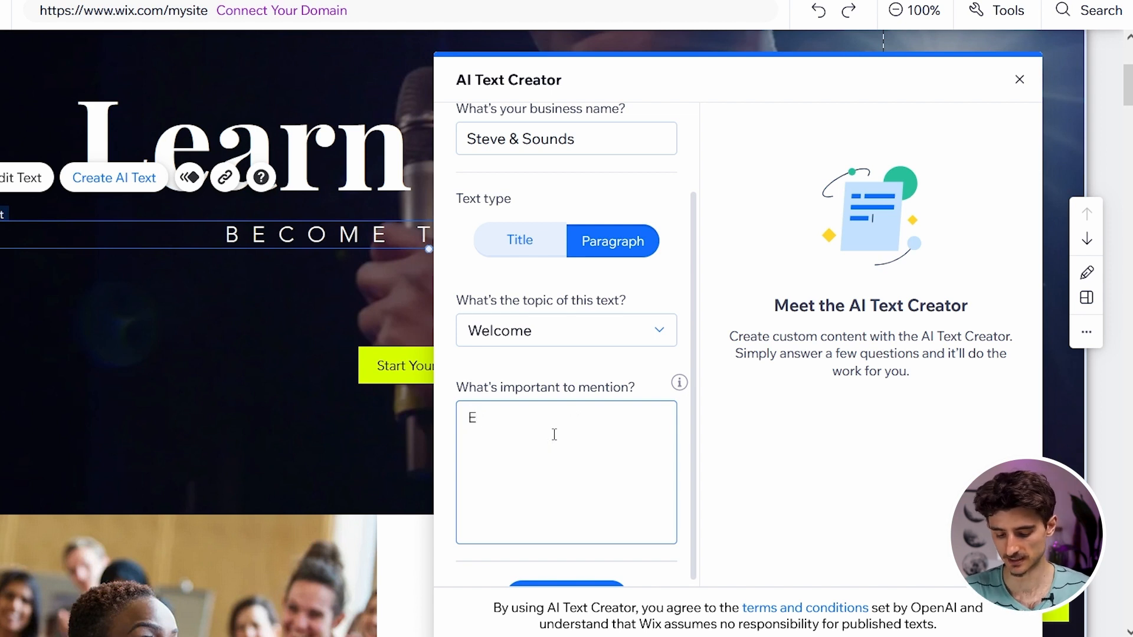
pyautogui.write('asy and a')
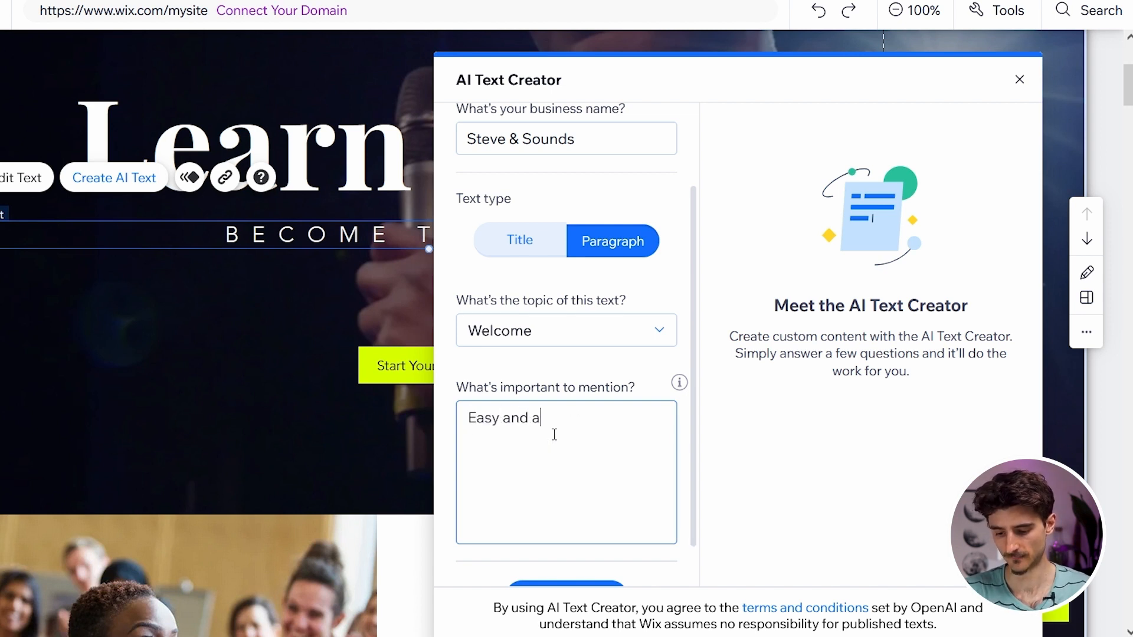
pyautogui.write('ffordable')
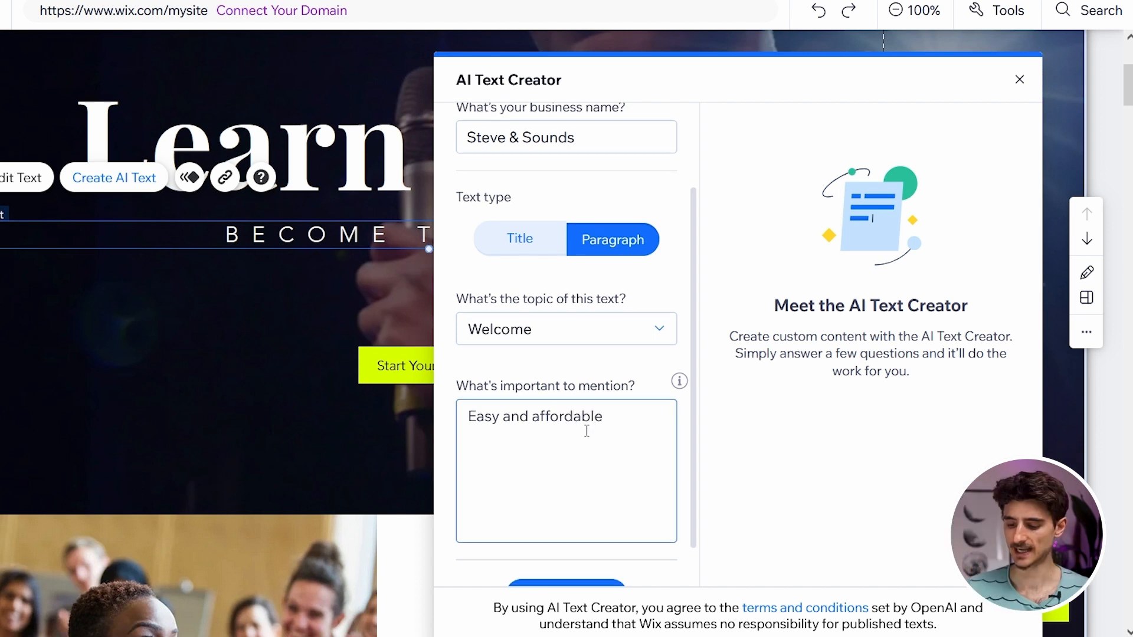
pyautogui.scroll(-1, 584, 448)
pyautogui.click(565, 553)
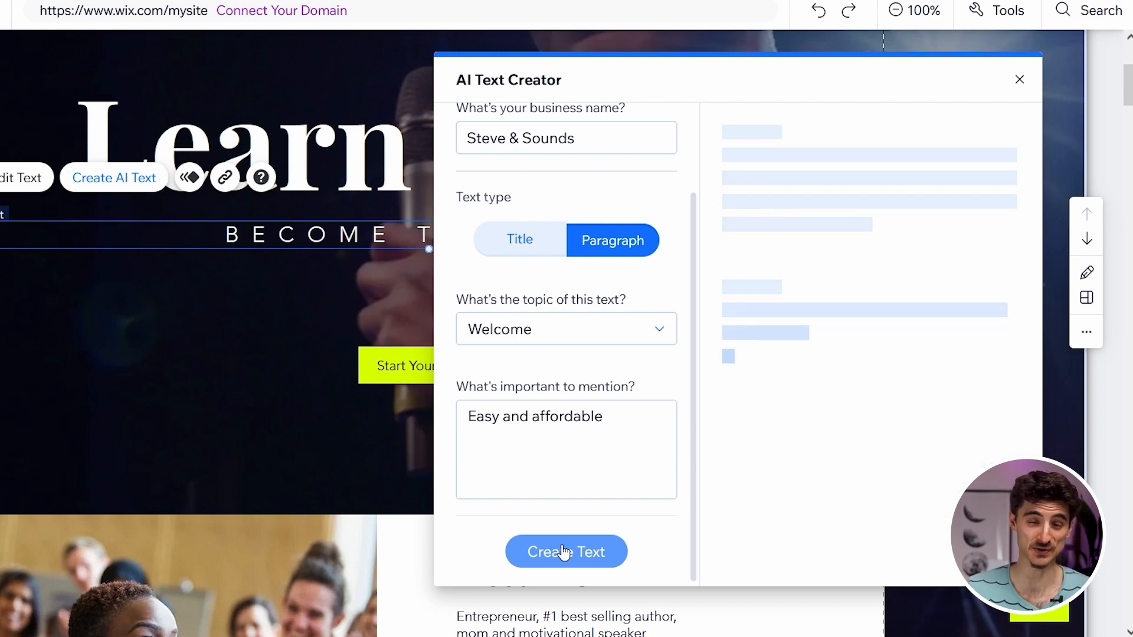
# Use the Option 3 suggestion, beginning "Ready for an unforgettable musical experience?", as the subtitle and close the AI Text Creator.
pyautogui.scroll(-2, 872, 257)
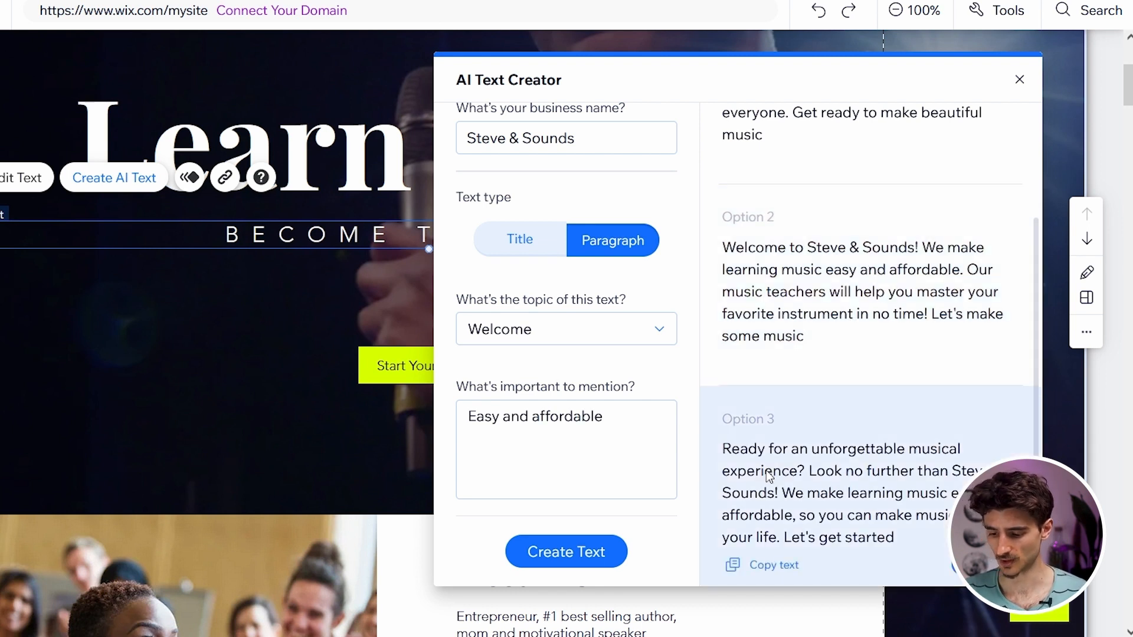
pyautogui.click(982, 565)
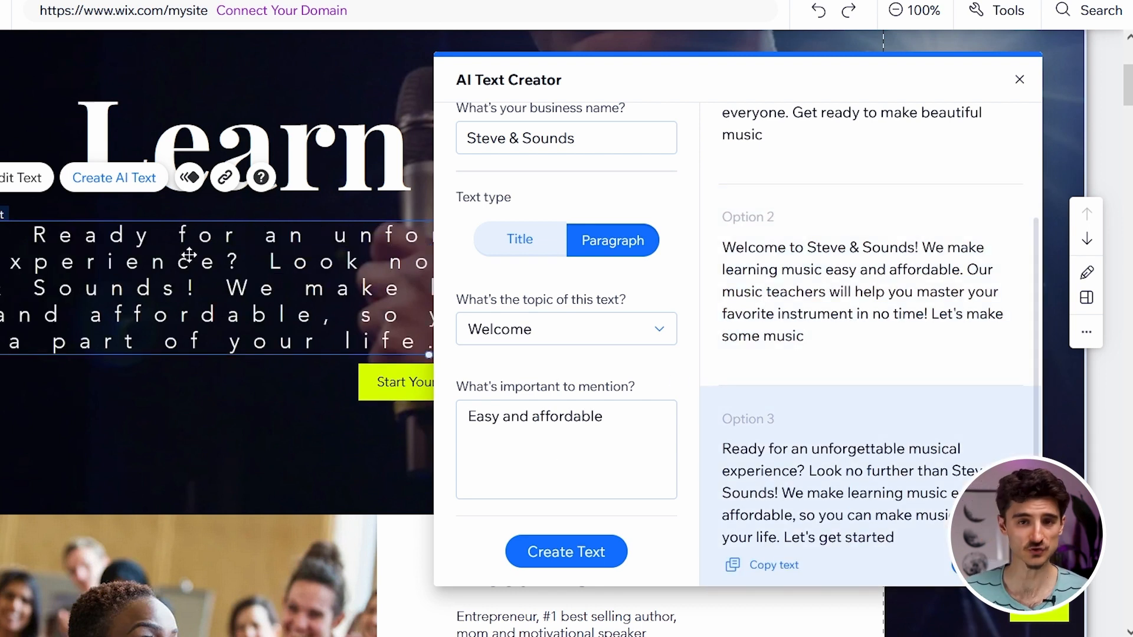
pyautogui.click(1020, 81)
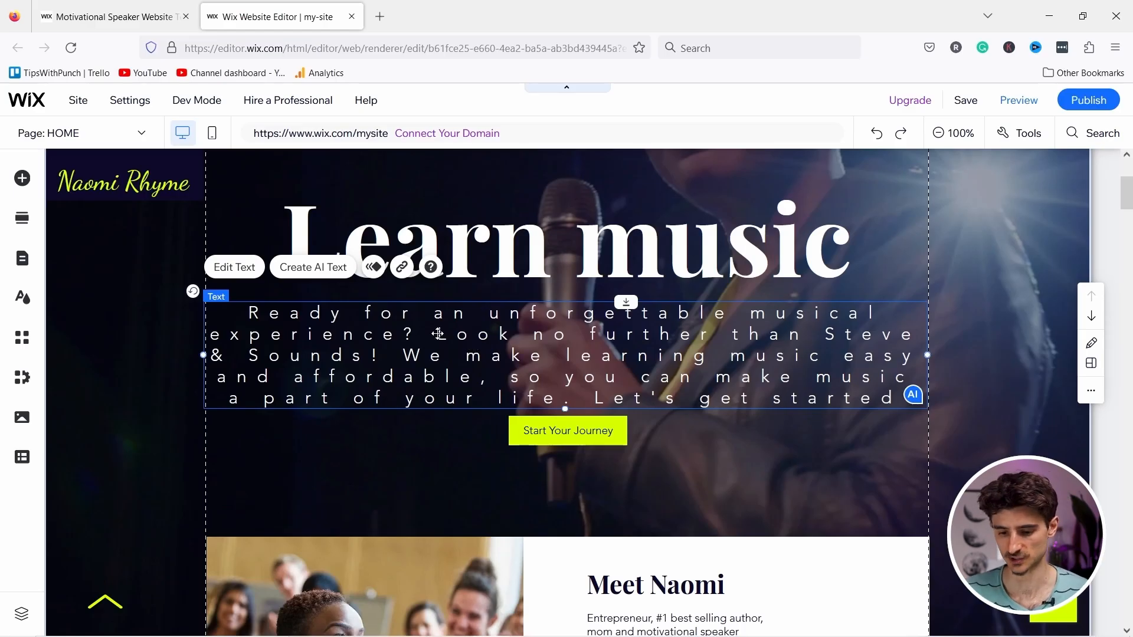
# Shorten the subtitle by deleting everything after "Look no further than Steve & Sounds!".
pyautogui.doubleClick(462, 352)
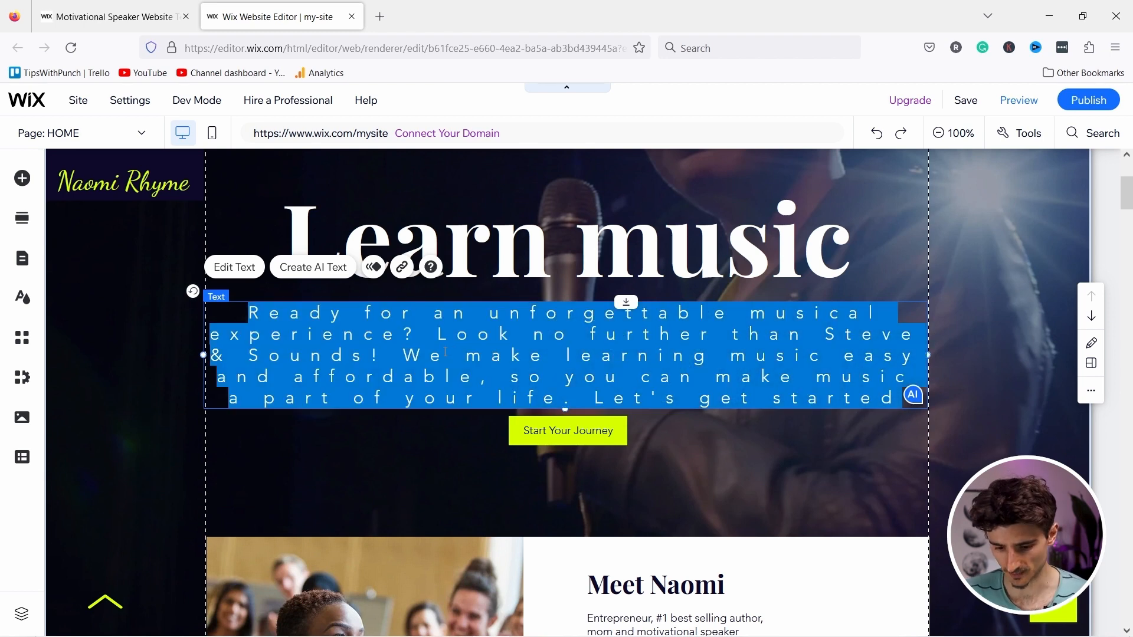
pyautogui.moveTo(798, 377); pyautogui.dragTo(874, 392)
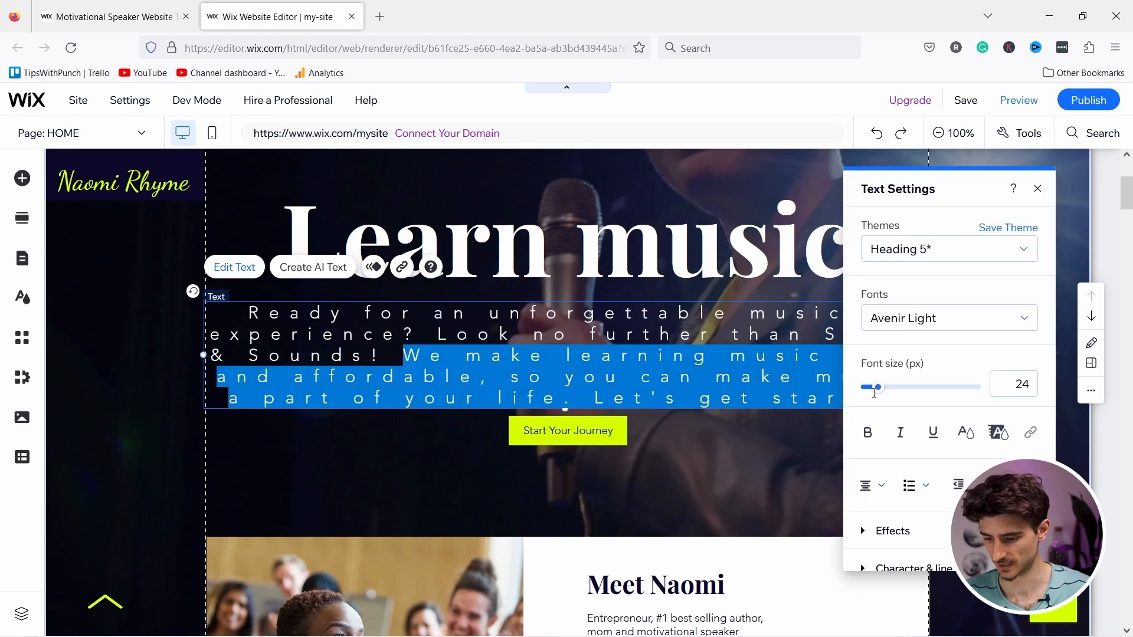
pyautogui.press('BackSpace')
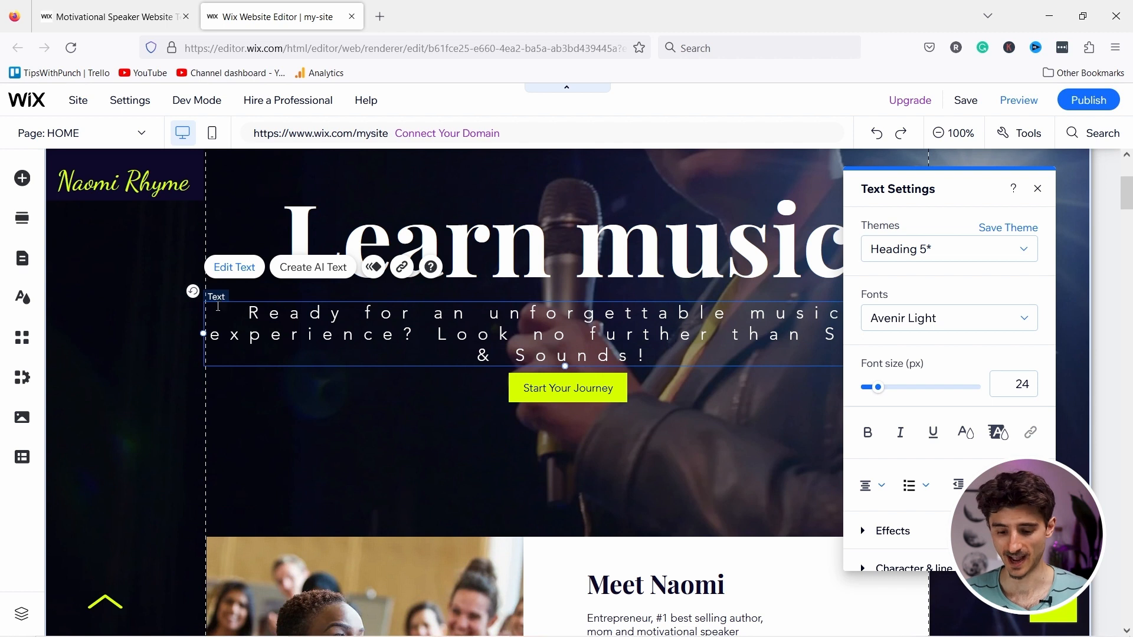
# Apply the Paragraph 2 text theme to the whole subtitle below the "Learn music" heading.
pyautogui.hotkey('ctrl', 'a')
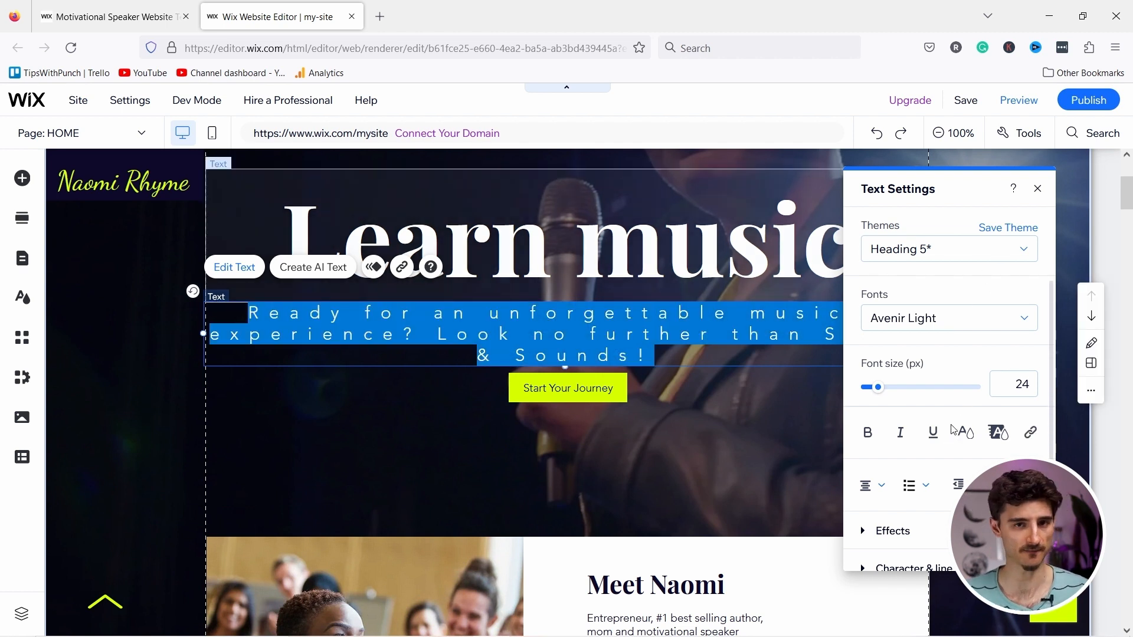
pyautogui.click(914, 250)
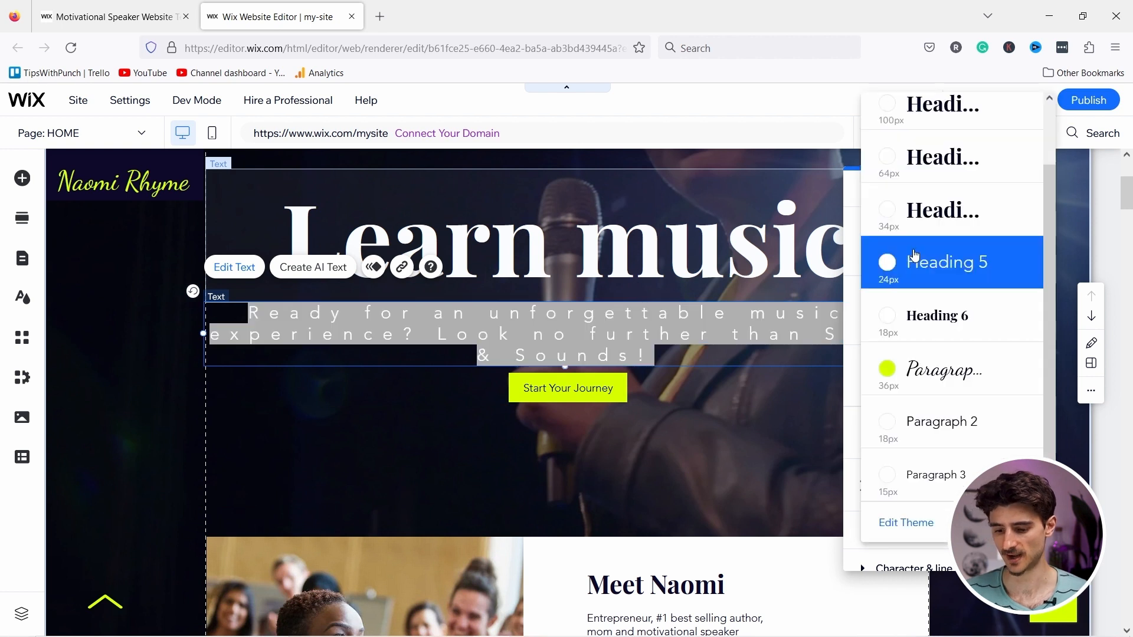
pyautogui.click(931, 423)
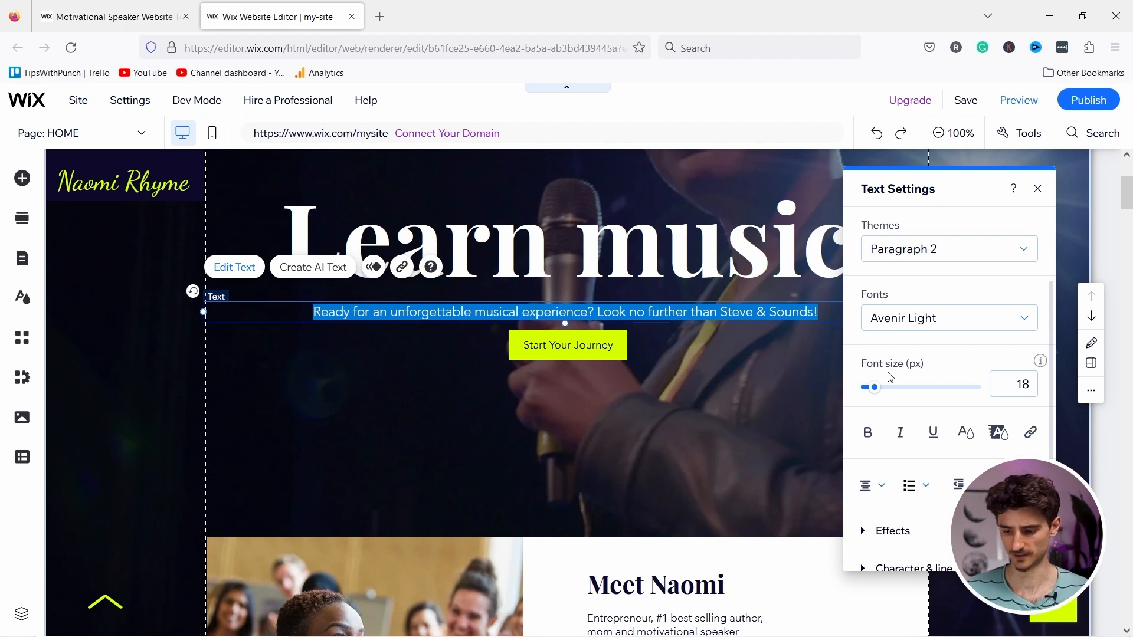
pyautogui.click(967, 433)
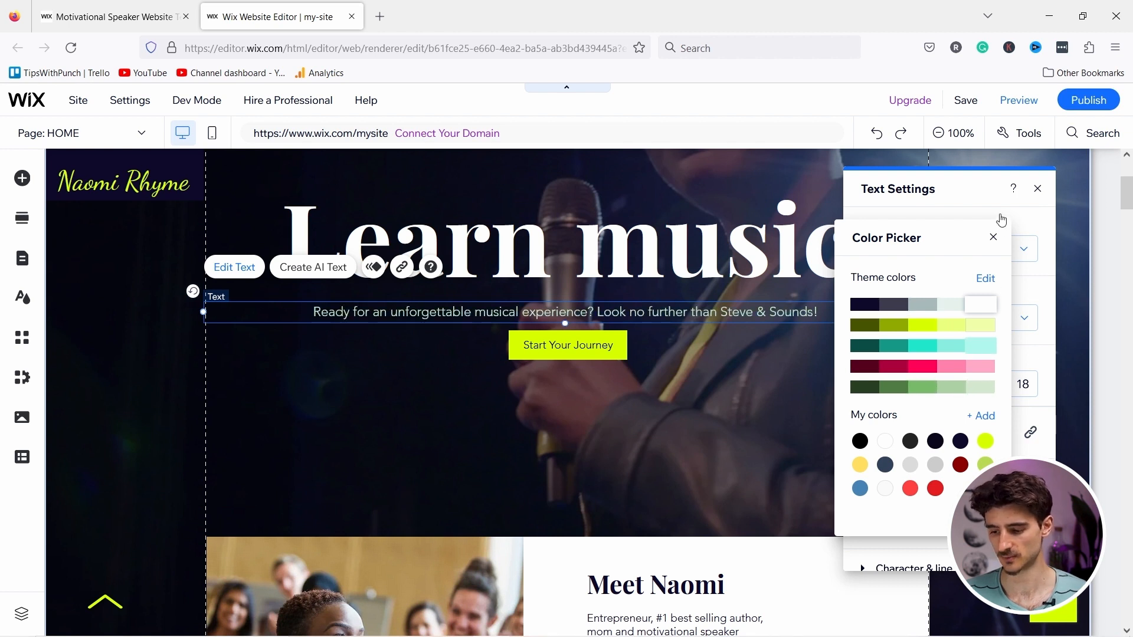
pyautogui.click(994, 238)
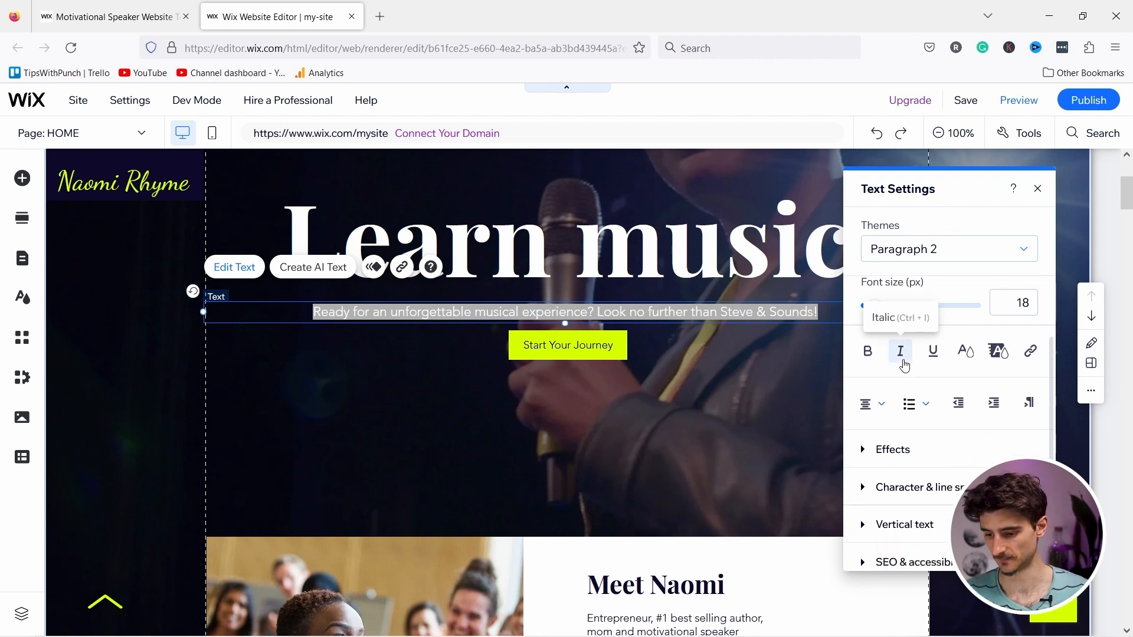
pyautogui.click(1037, 188)
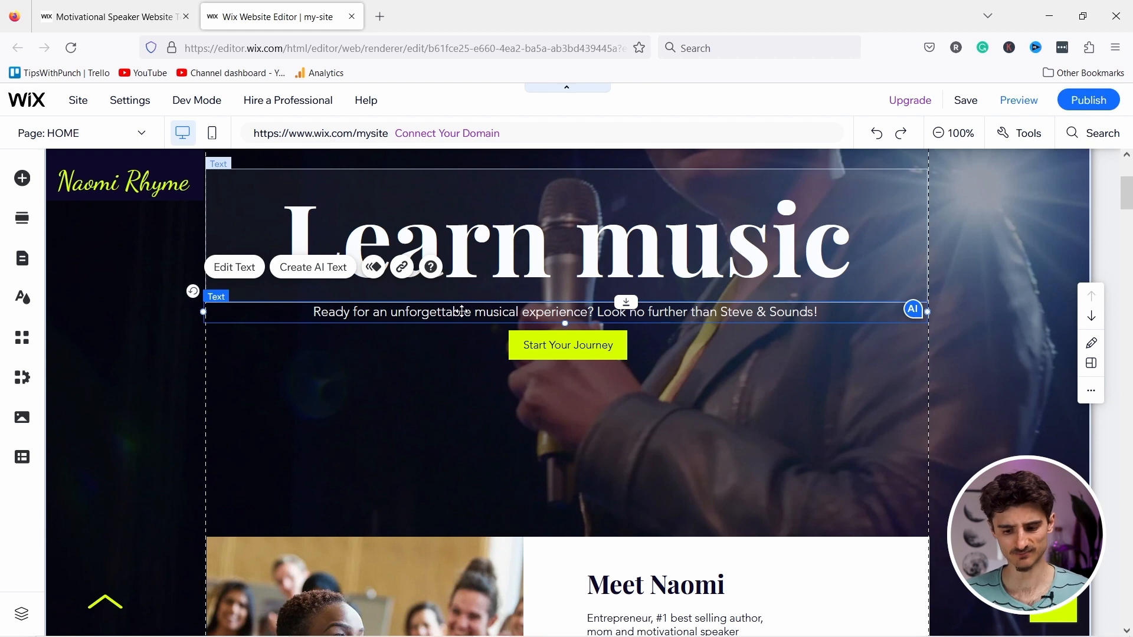
# Rename the Welcome section as "Hero banner".
pyautogui.scroll(3, 827, 369)
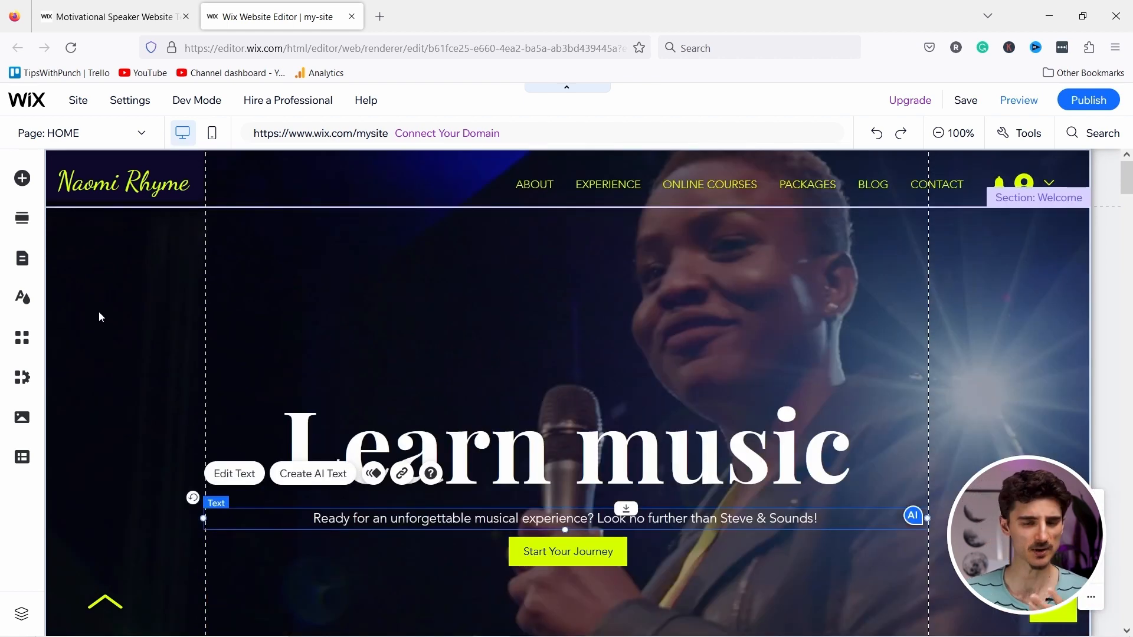
pyautogui.click(124, 289)
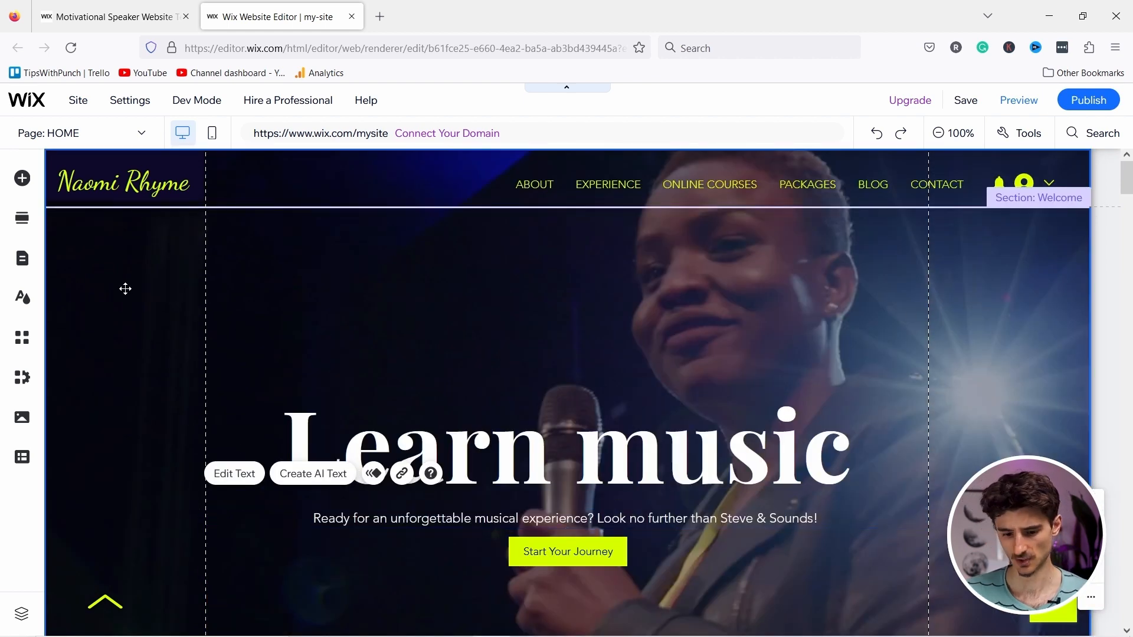
pyautogui.click(109, 313)
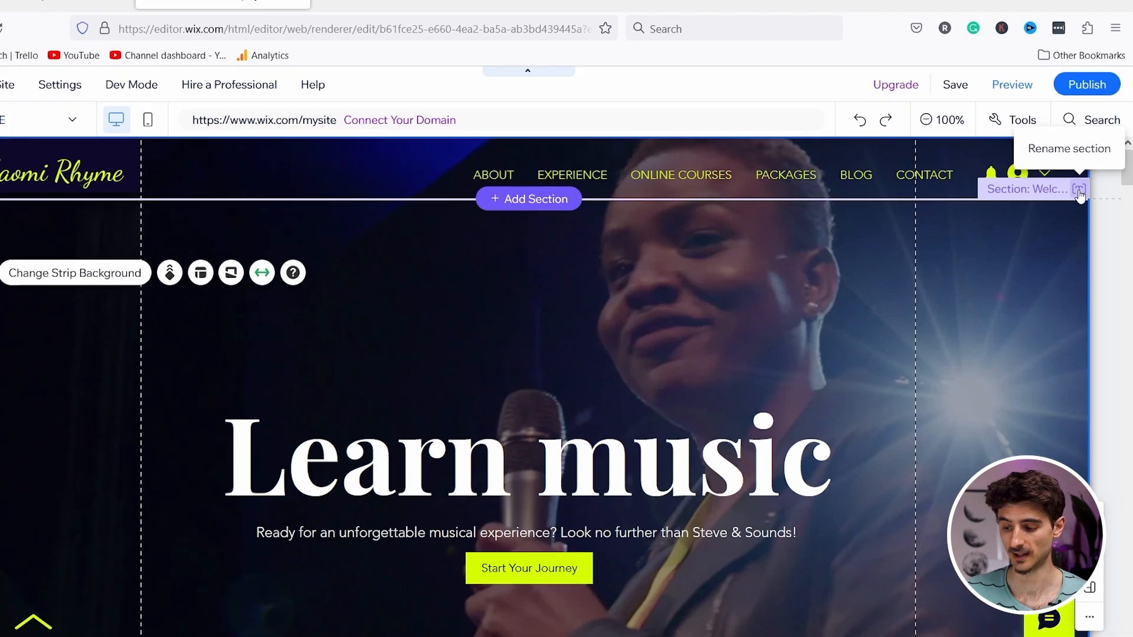
pyautogui.click(1081, 199)
pyautogui.click(825, 246)
pyautogui.moveTo(766, 211); pyautogui.dragTo(399, 187)
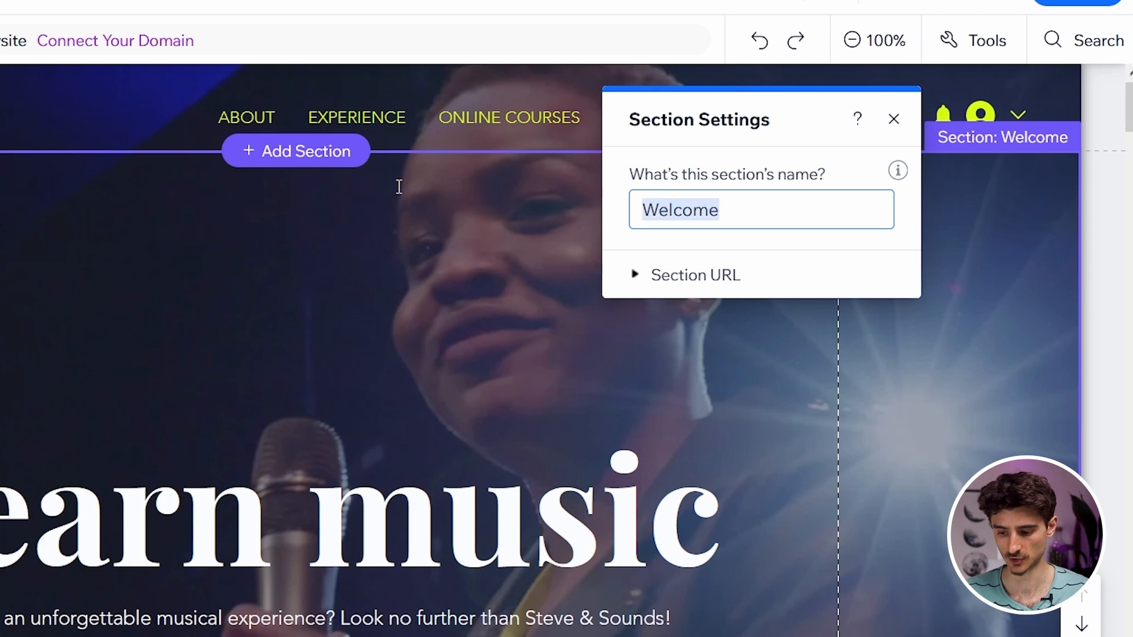
pyautogui.write('Hero')
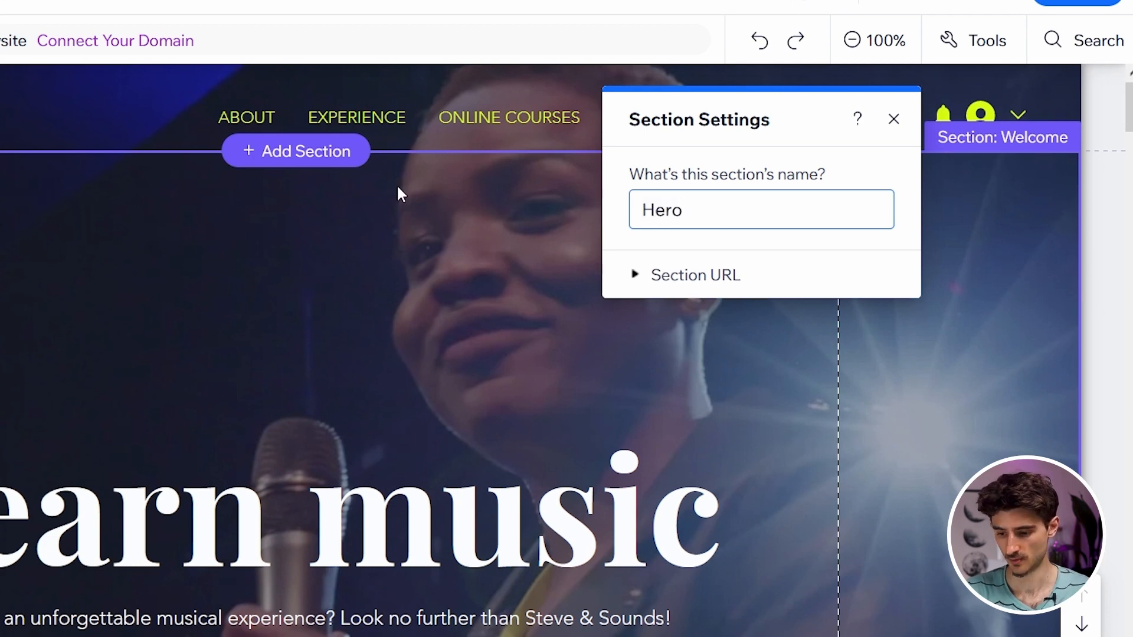
pyautogui.write(' banner')
pyautogui.click(894, 120)
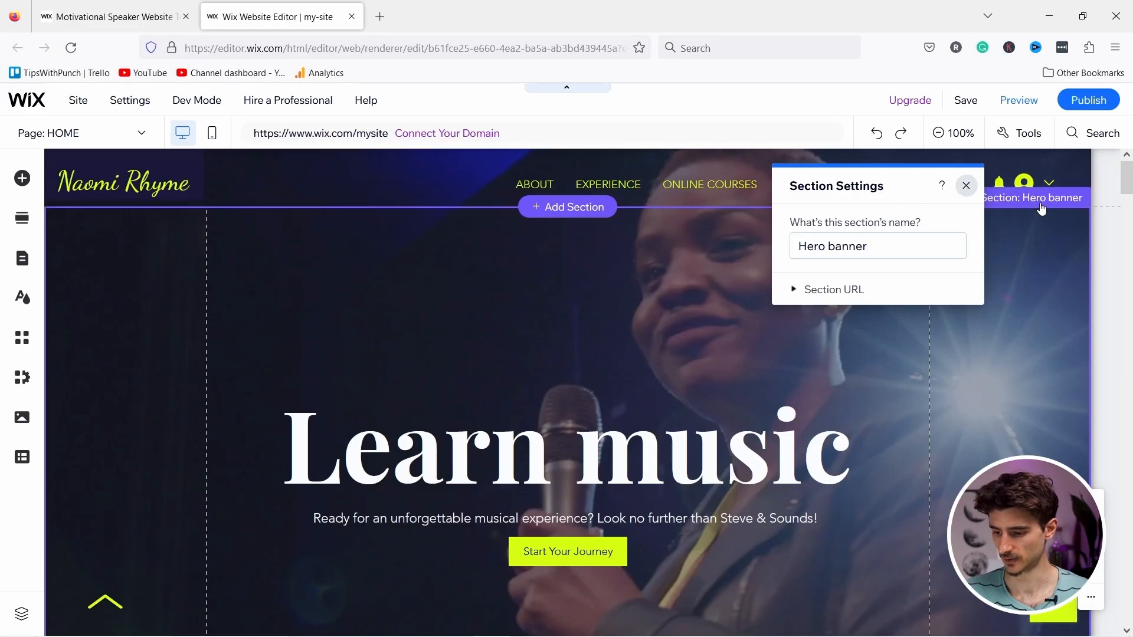
# Open the image chooser for the Hero banner strip's background and show the site files.
pyautogui.click(100, 242)
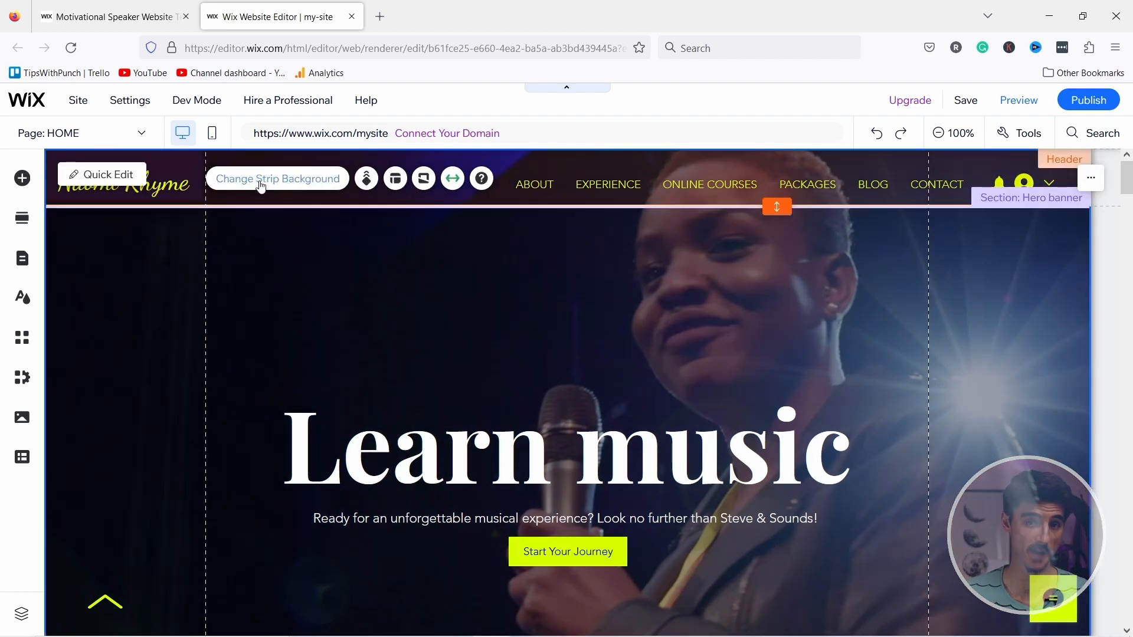
pyautogui.click(260, 186)
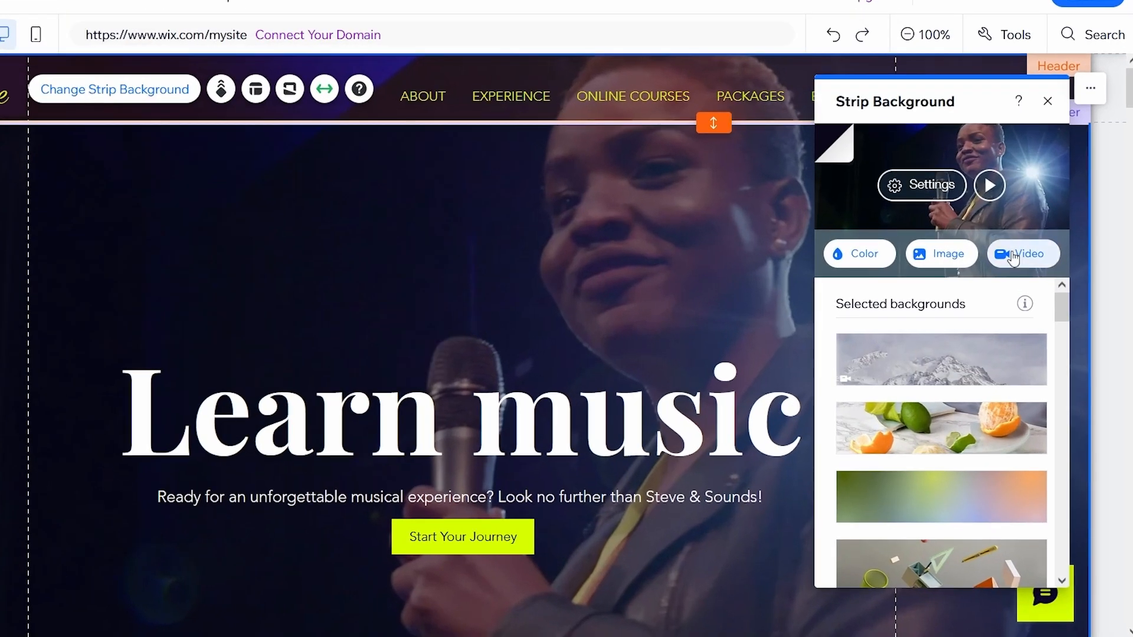
pyautogui.click(941, 261)
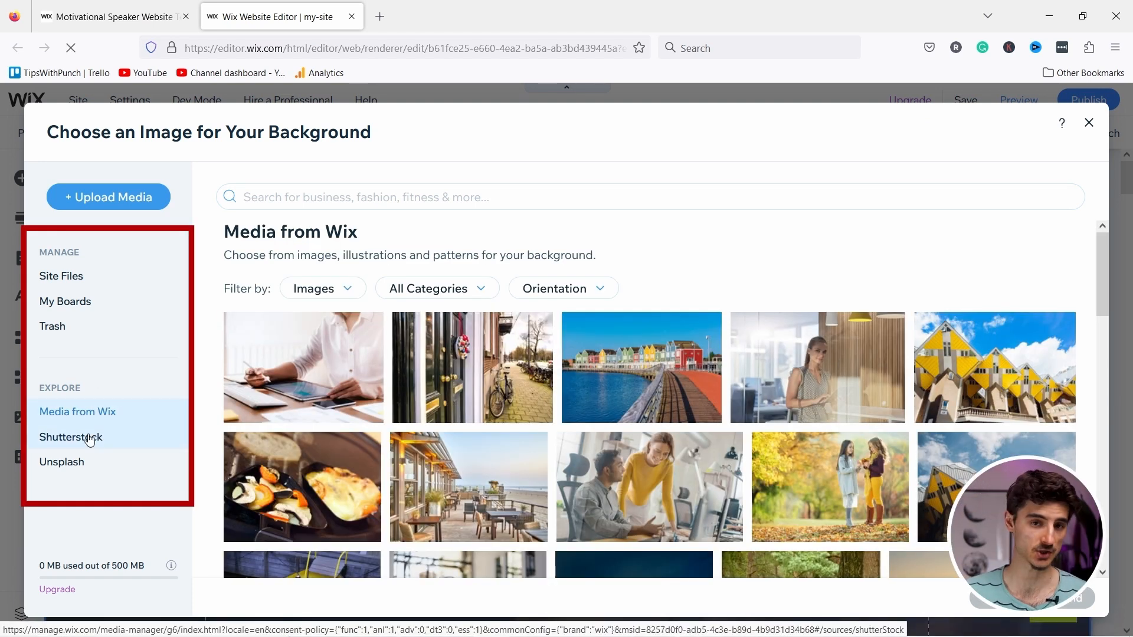
pyautogui.click(76, 277)
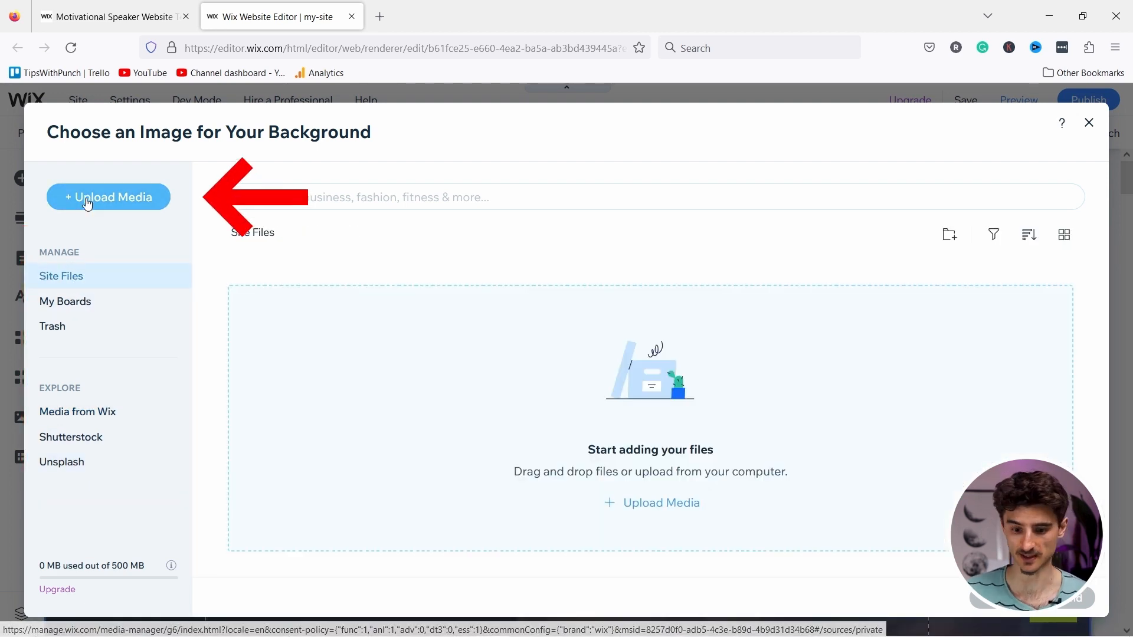
# Upload all files from the "wix tutorial" folder except the pexels-magda-ehlers video, then dismiss the upload progress list.
pyautogui.click(95, 198)
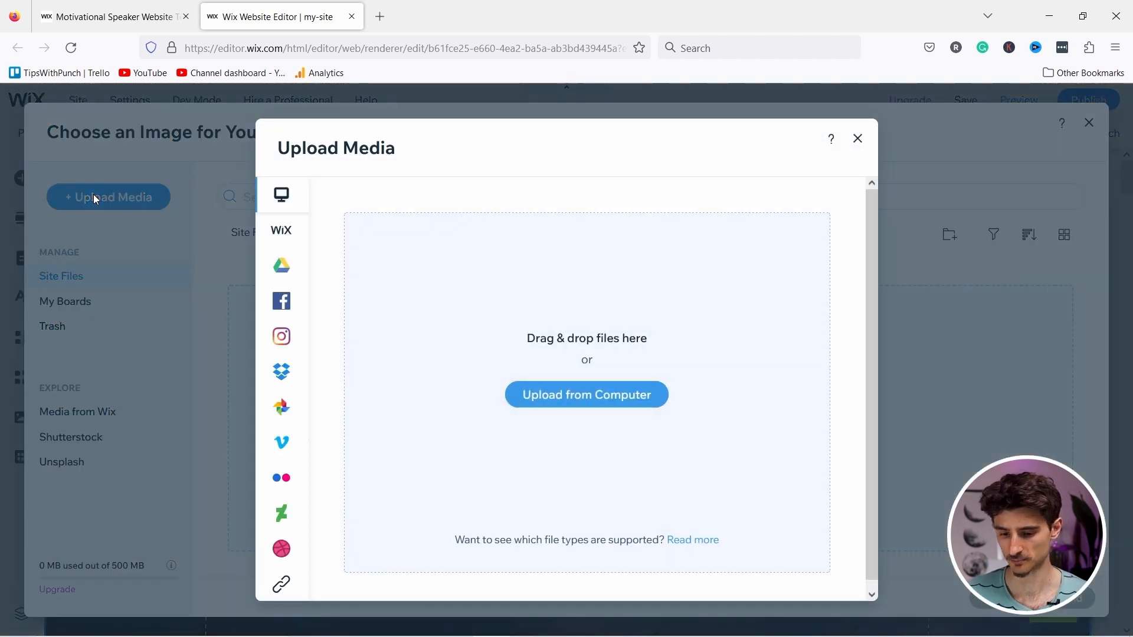
pyautogui.click(593, 397)
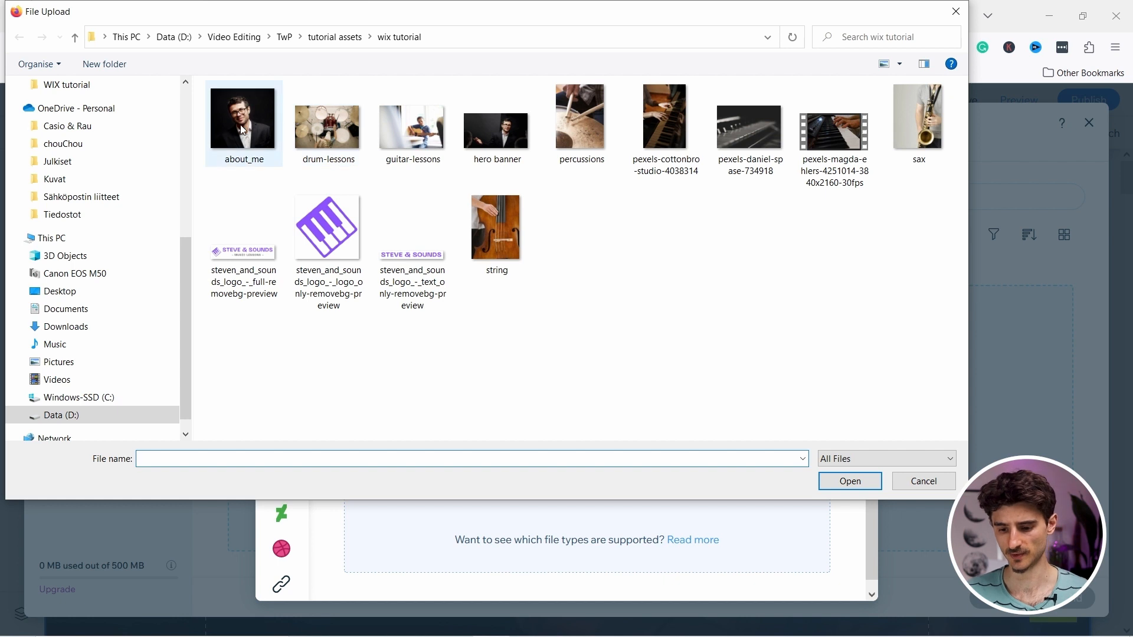
pyautogui.click(243, 129)
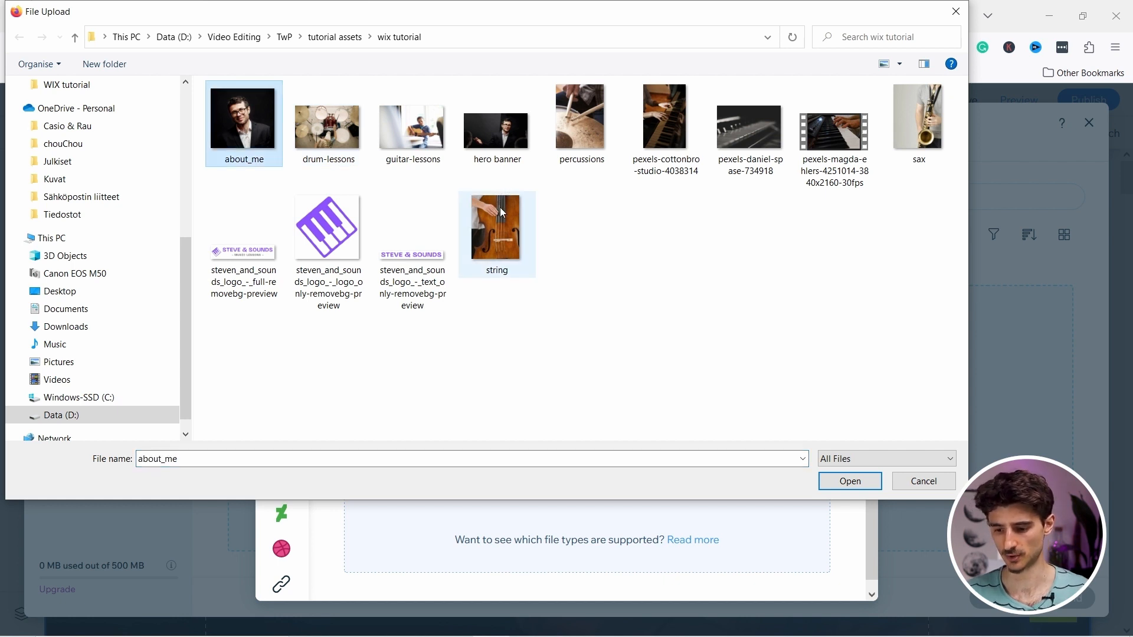
pyautogui.keyDown('shift'); pyautogui.click(493, 236); pyautogui.keyUp('shift')
pyautogui.keyDown('ctrl'); pyautogui.click(834, 133); pyautogui.keyUp('ctrl')
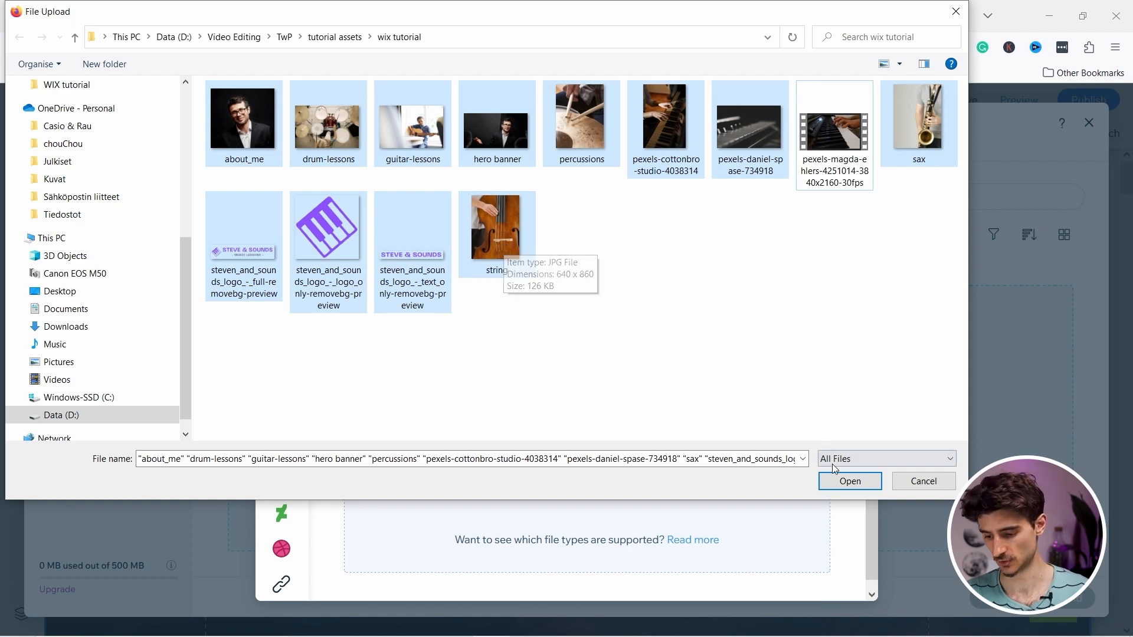
pyautogui.click(850, 482)
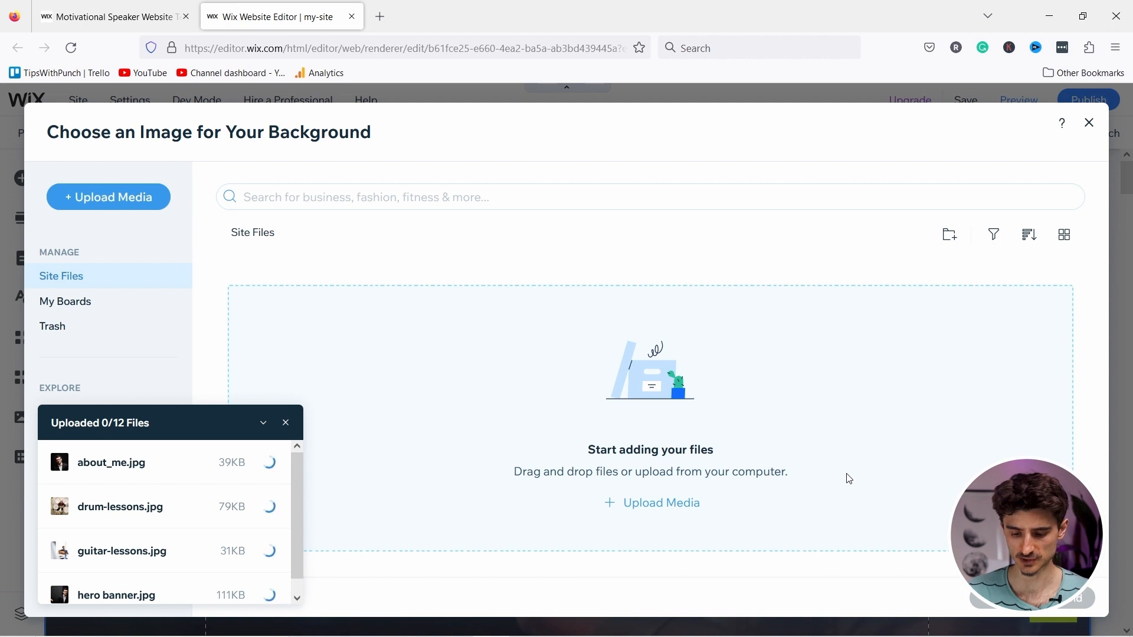
pyautogui.click(285, 423)
# Set hero banner.jpg as the strip's background image and close the background settings.
pyautogui.click(781, 494)
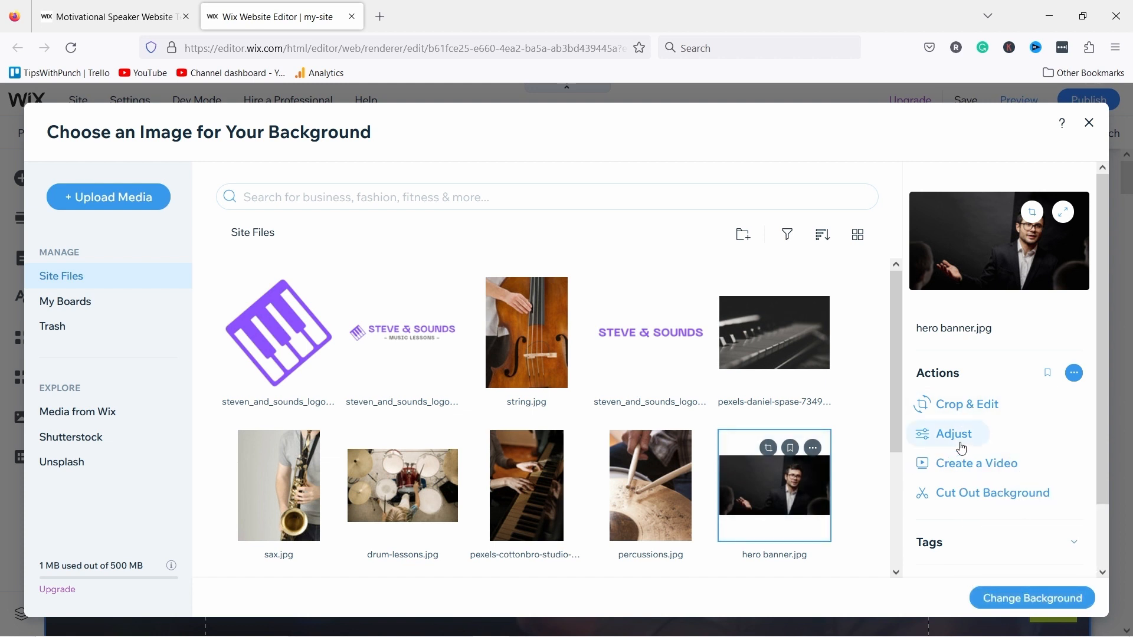
pyautogui.click(1010, 600)
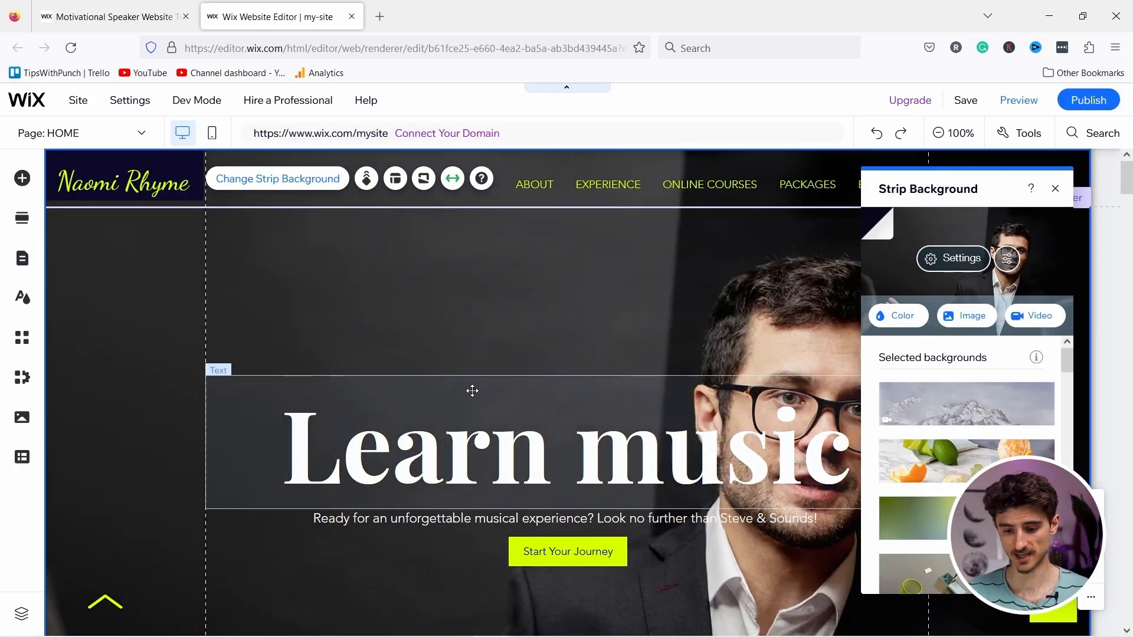
pyautogui.scroll(-3, 473, 394)
pyautogui.scroll(5, 473, 394)
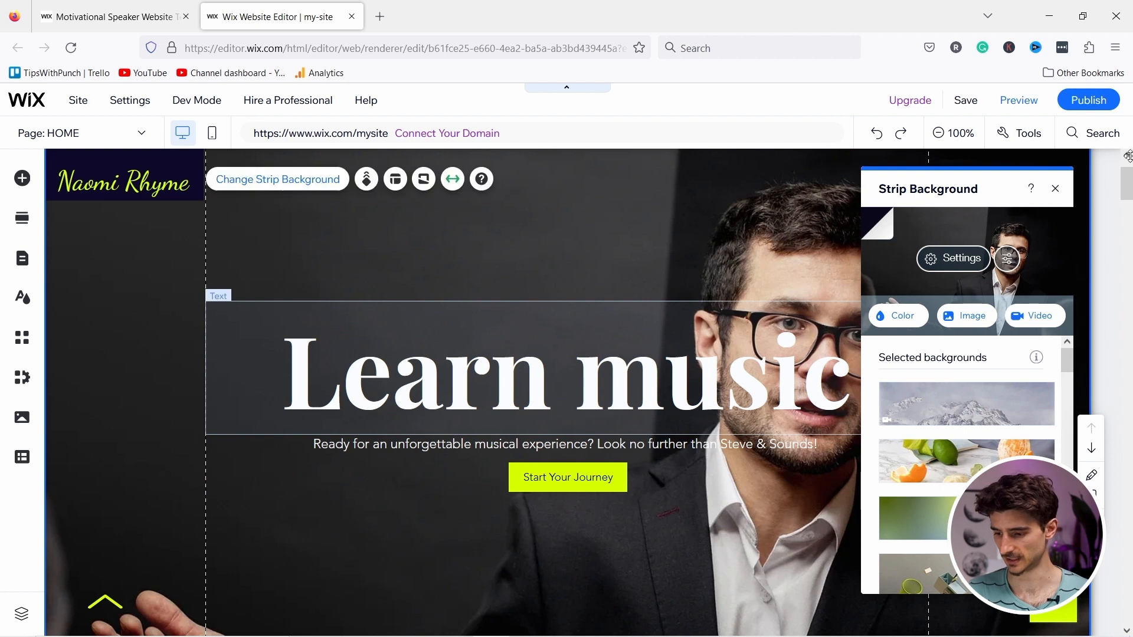
pyautogui.click(1055, 189)
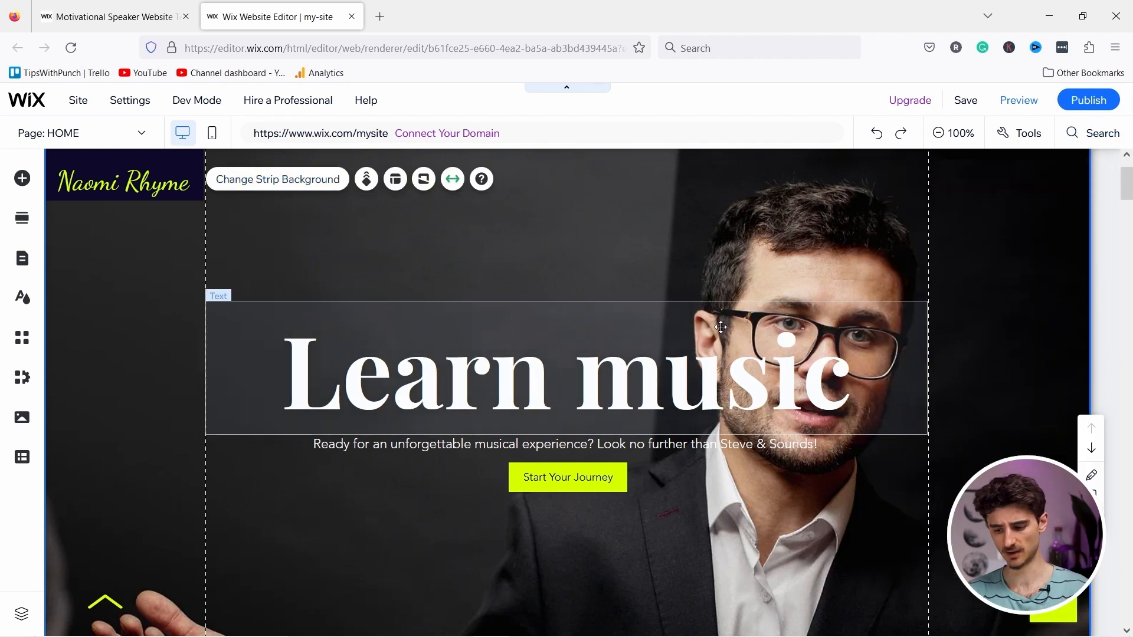
# Narrow the "Learn music" text box from its right edge so it ends just before the man's face.
pyautogui.click(475, 356)
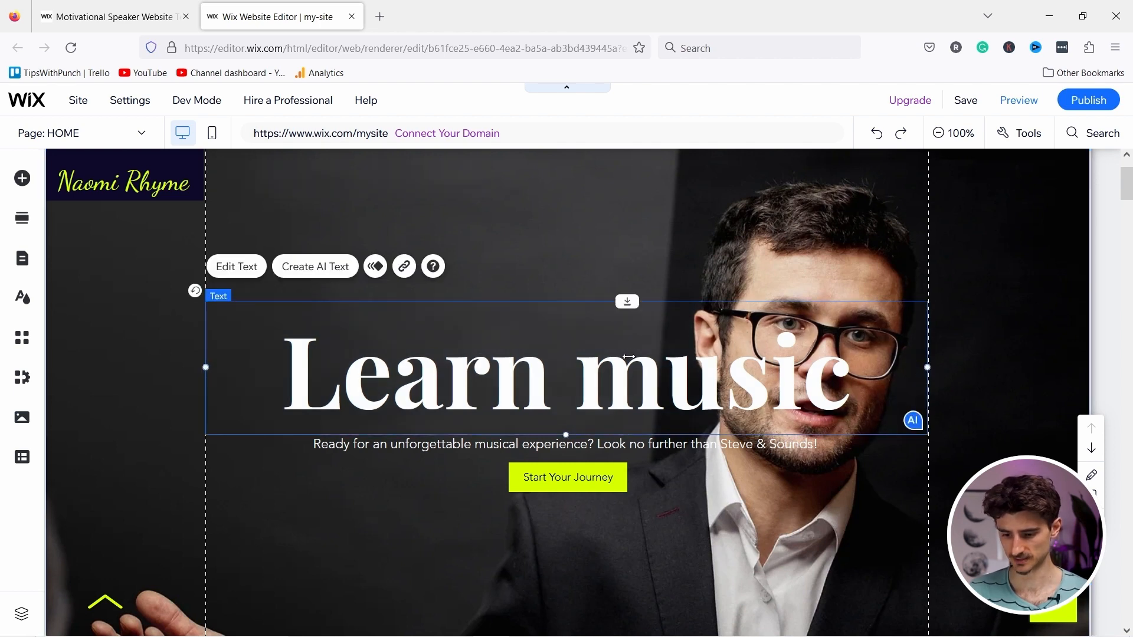
pyautogui.moveTo(655, 354); pyautogui.dragTo(697, 346)
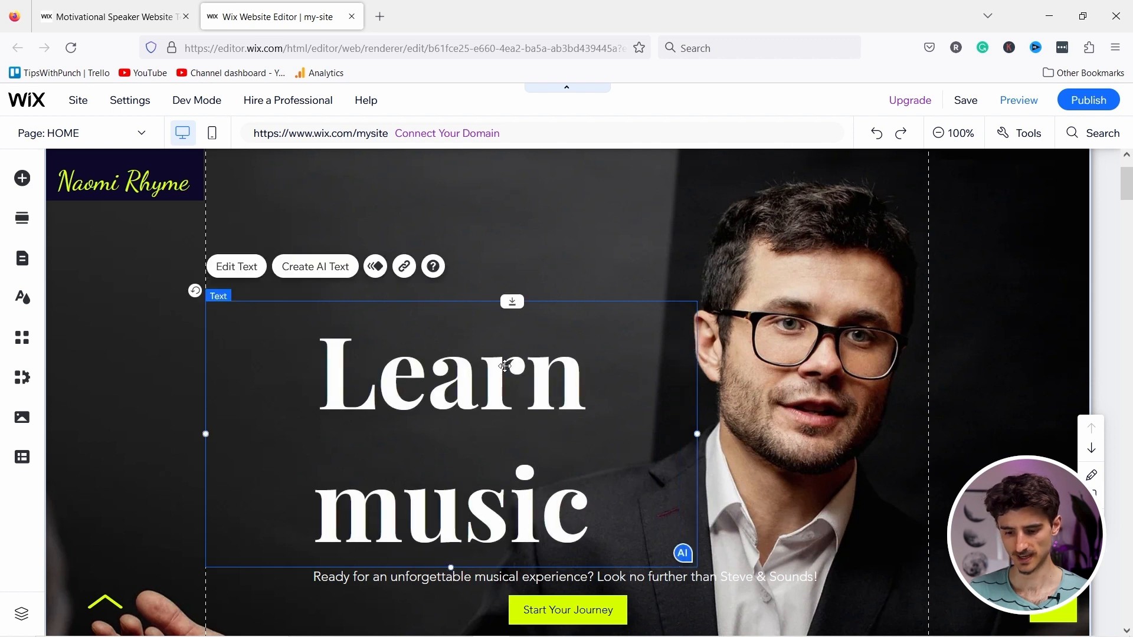
# Left-align the "Learn music" heading and apply the Heading 2 text theme to it.
pyautogui.doubleClick(456, 373)
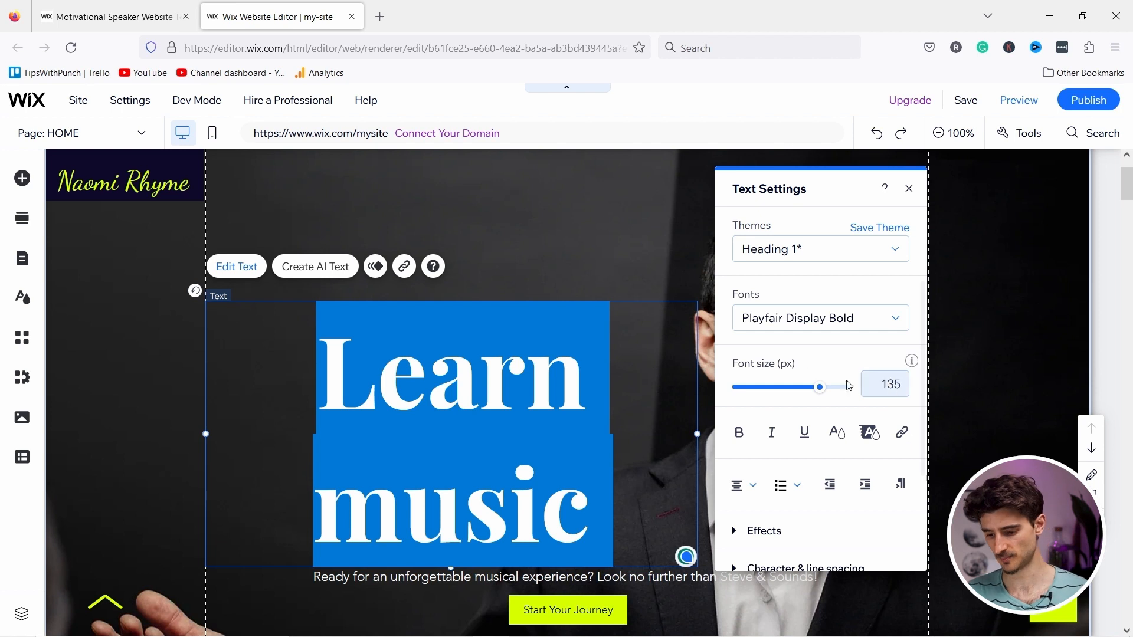
pyautogui.click(743, 484)
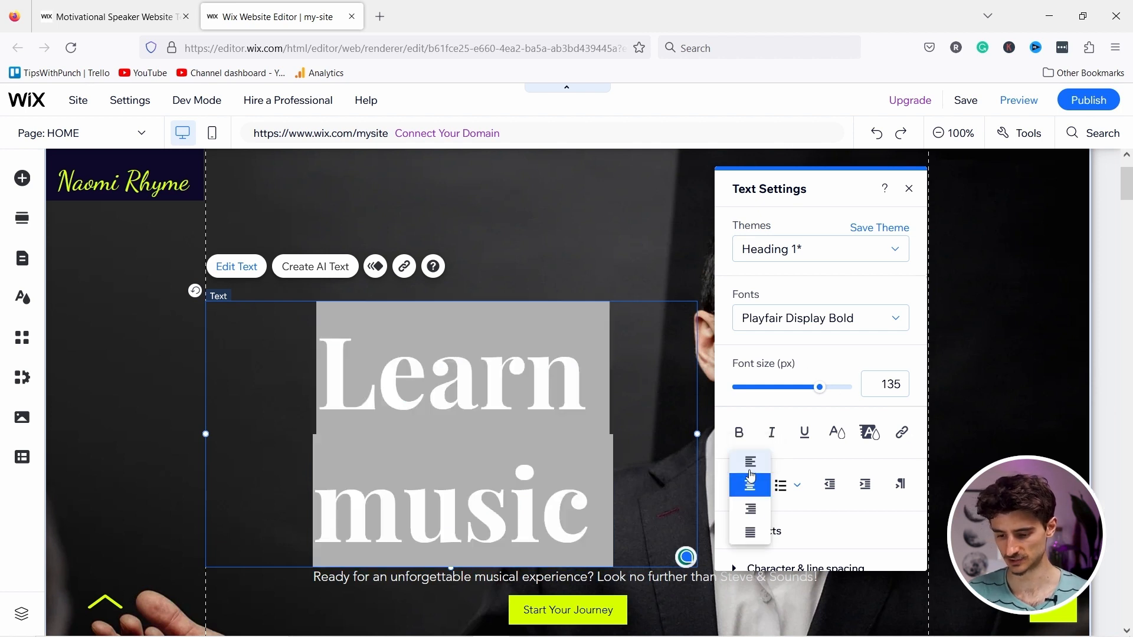
pyautogui.click(750, 464)
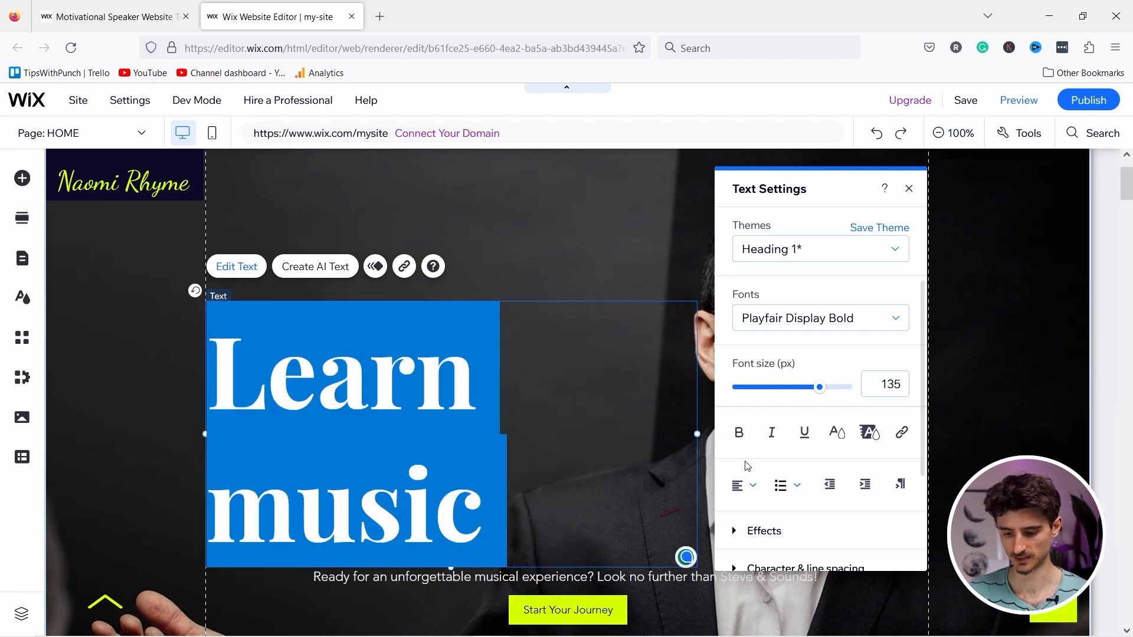
pyautogui.click(815, 251)
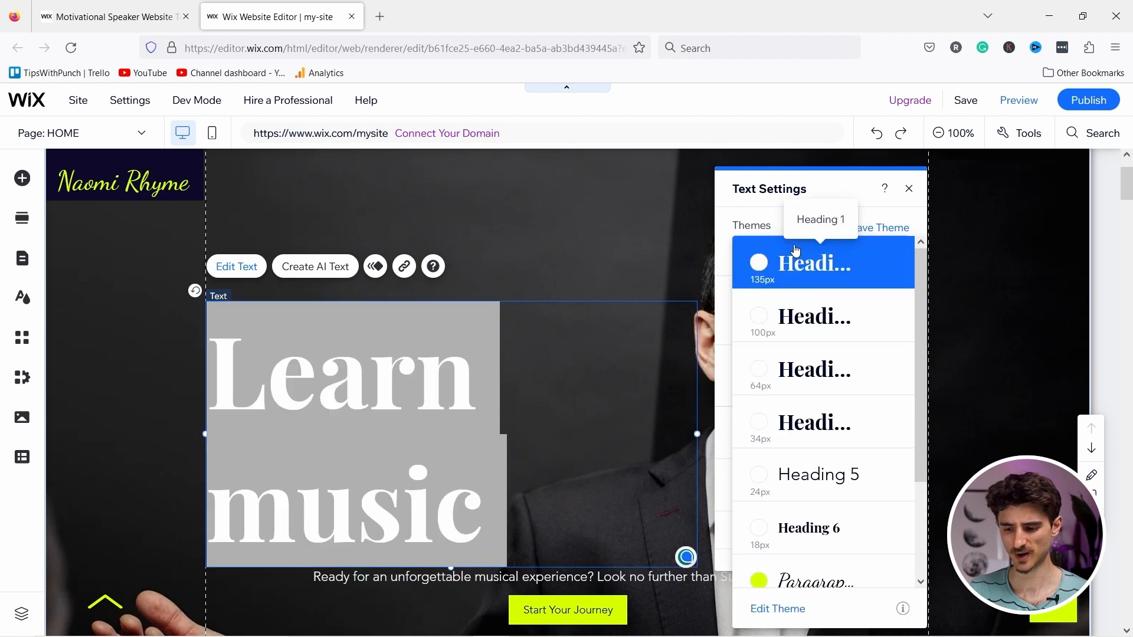
pyautogui.click(798, 322)
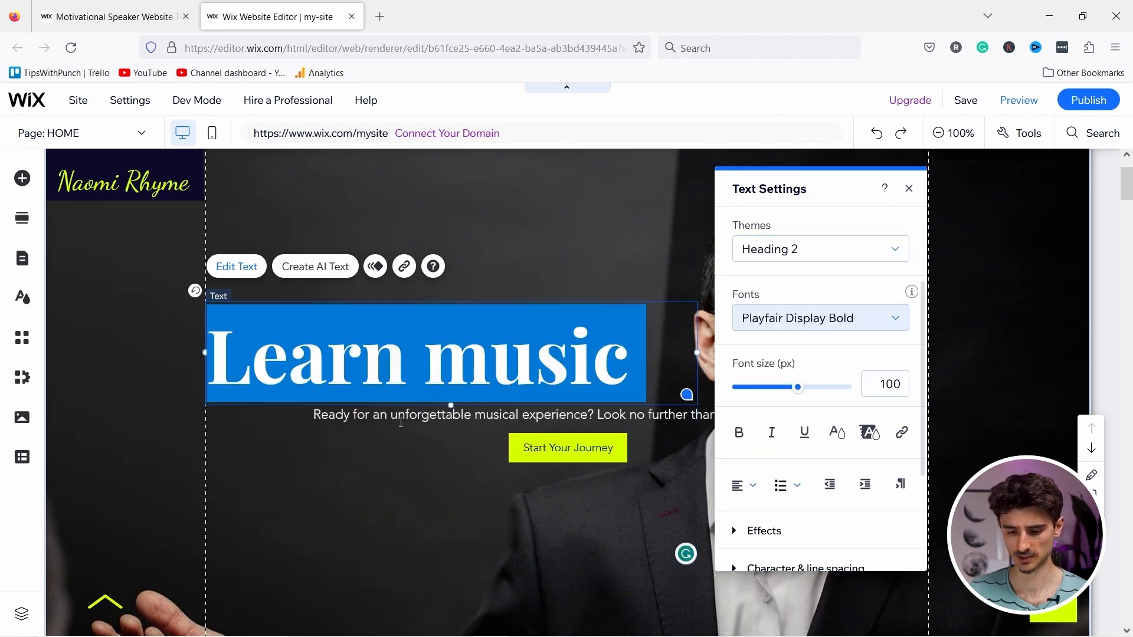
# Left-align the subtitle below the heading and move the "Start Your Journey" button to the left guideline beneath it.
pyautogui.click(364, 410)
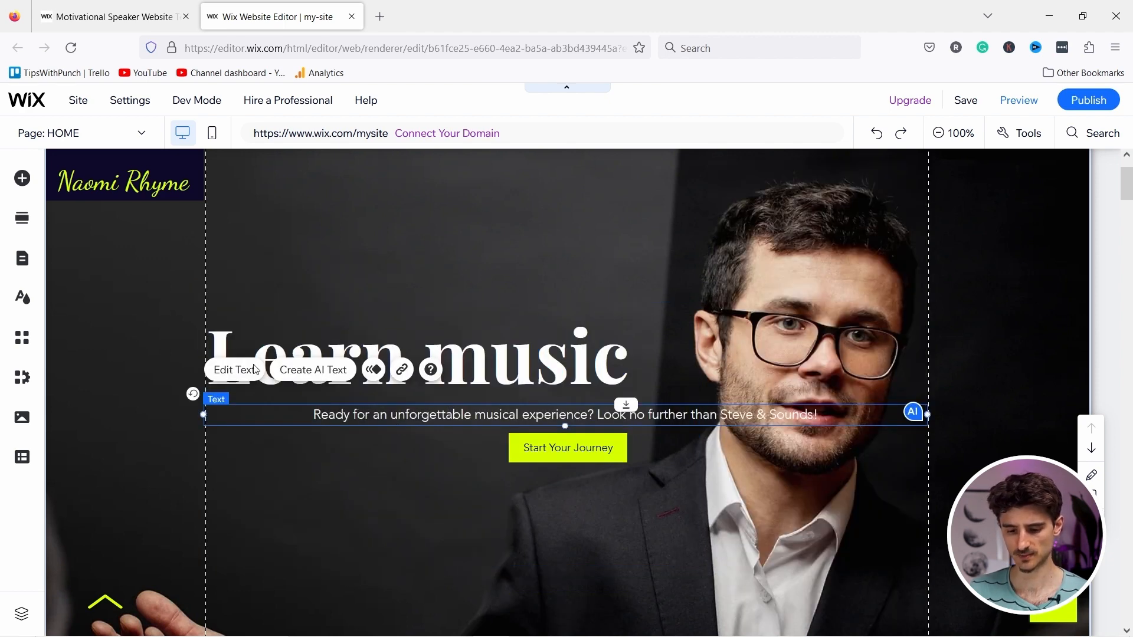
pyautogui.click(234, 370)
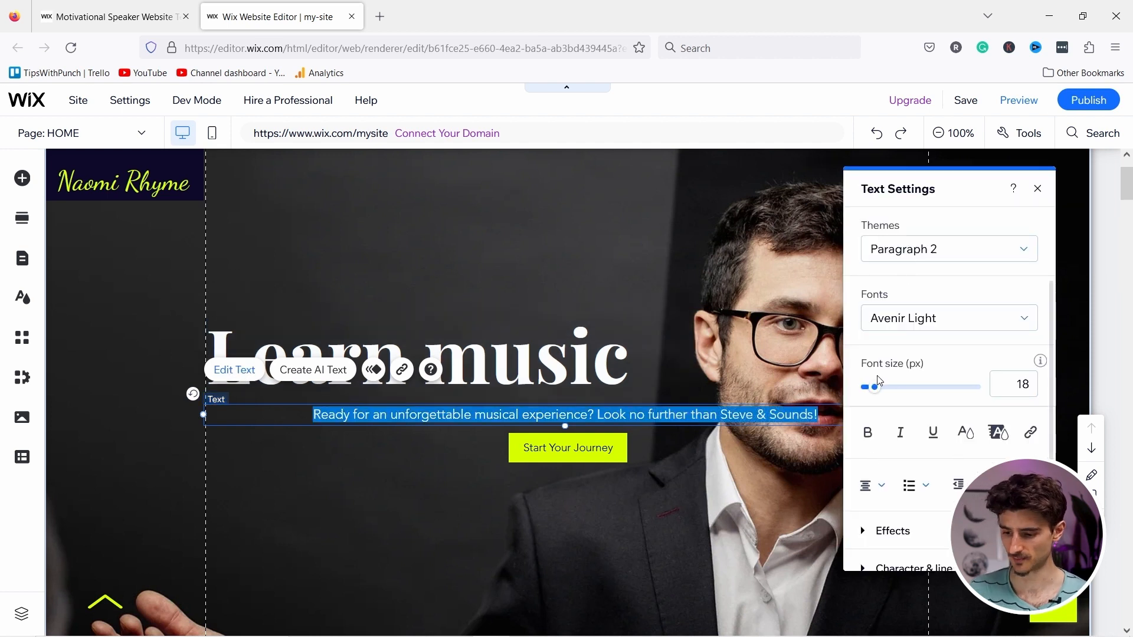
pyautogui.click(874, 487)
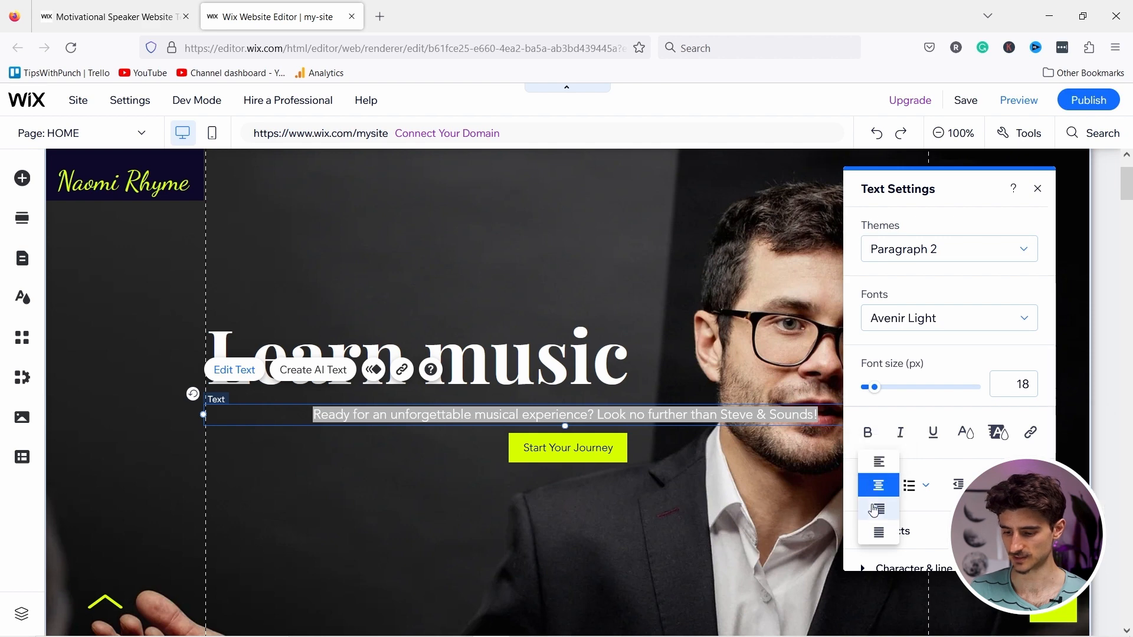
pyautogui.click(876, 466)
pyautogui.moveTo(615, 447)
pyautogui.mouseDown()
pyautogui.moveTo(351, 442)
pyautogui.moveTo(270, 454)
pyautogui.moveTo(314, 452)
pyautogui.mouseUp()
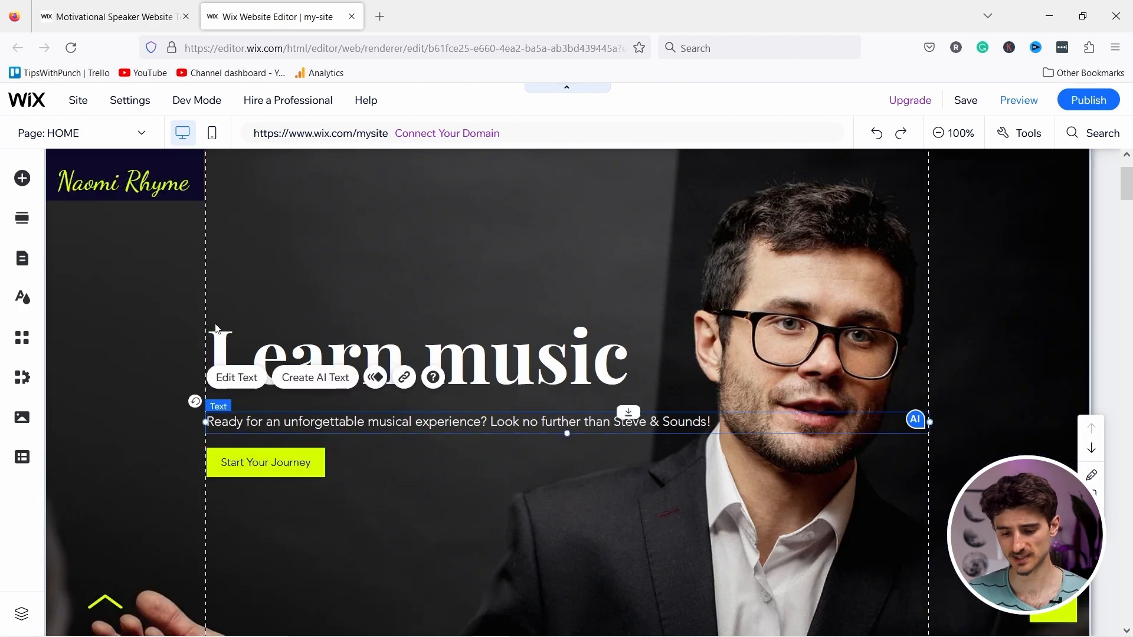
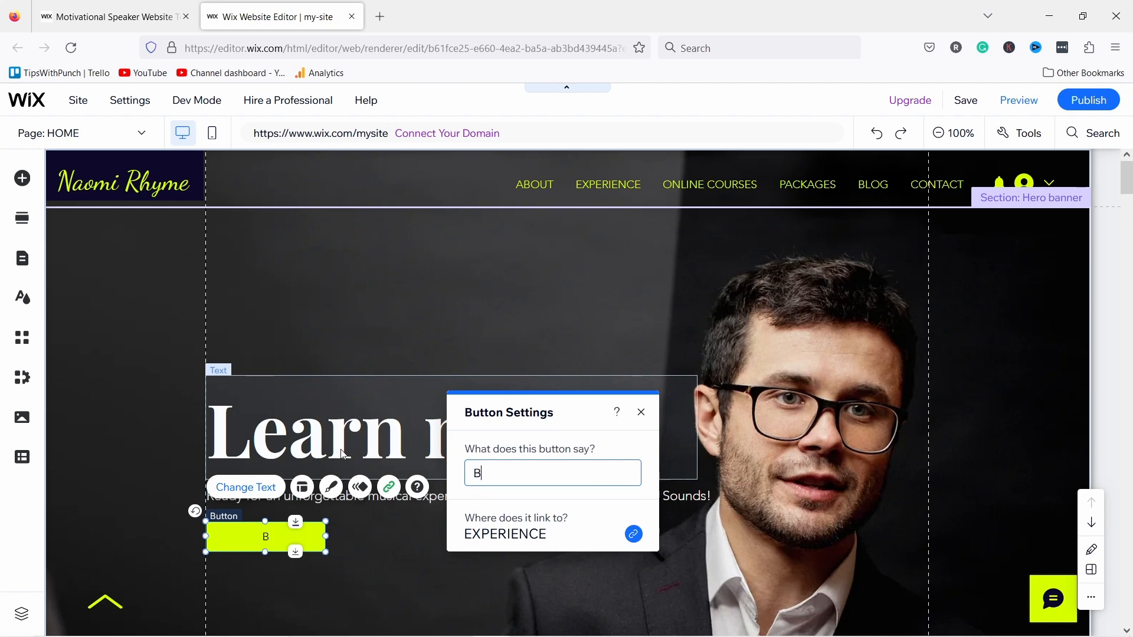
# Change the hero button's label to "Book appointment".
pyautogui.press('BackSpace')
pyautogui.write('a')
pyautogui.write('k appointment')
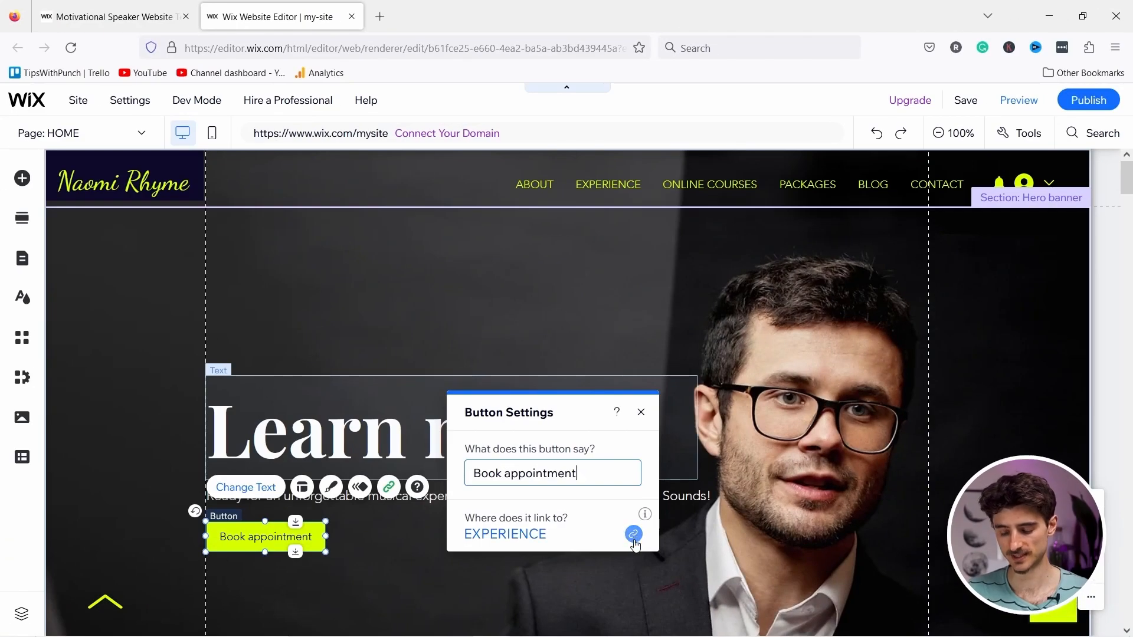
# Link the "Book appointment" button to the Booking Calendar page, set to open in the current window.
pyautogui.click(633, 535)
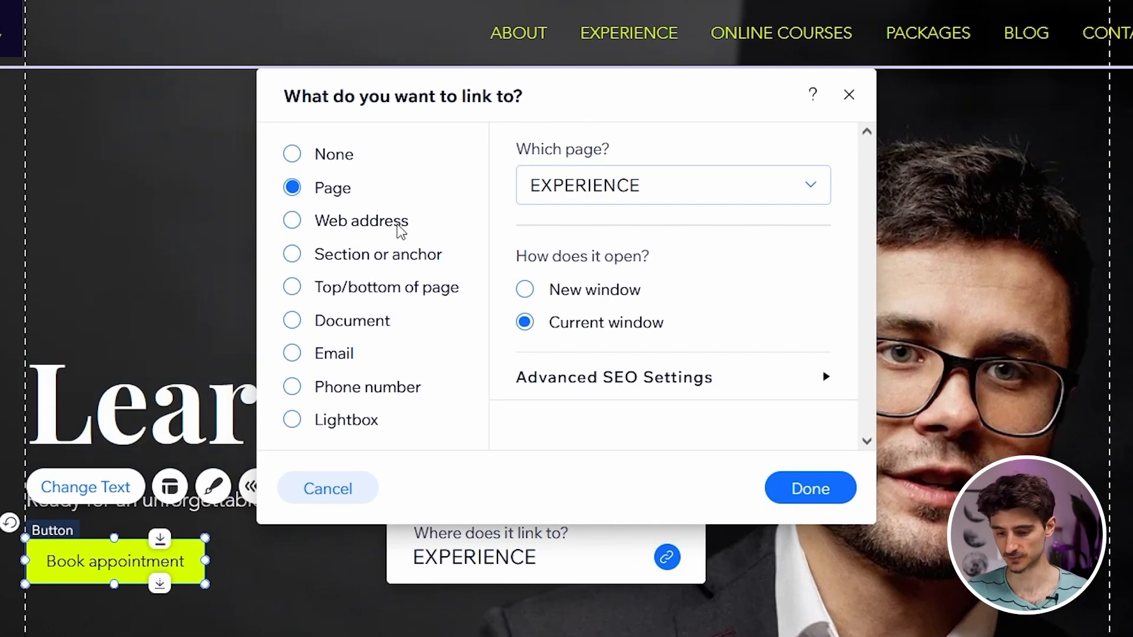
pyautogui.click(331, 221)
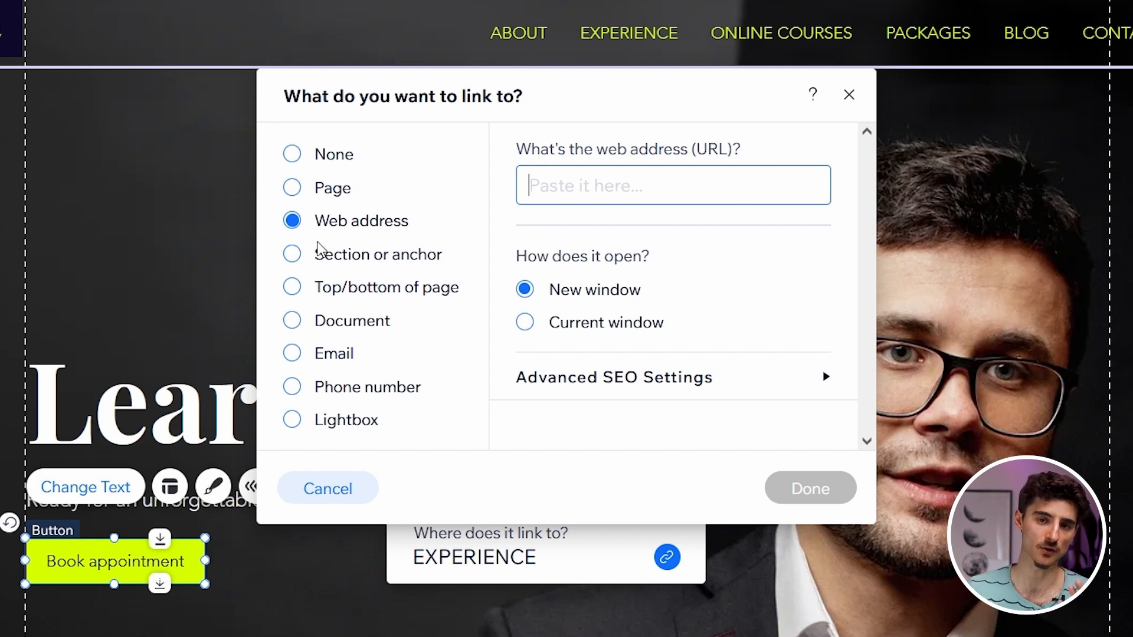
pyautogui.click(294, 188)
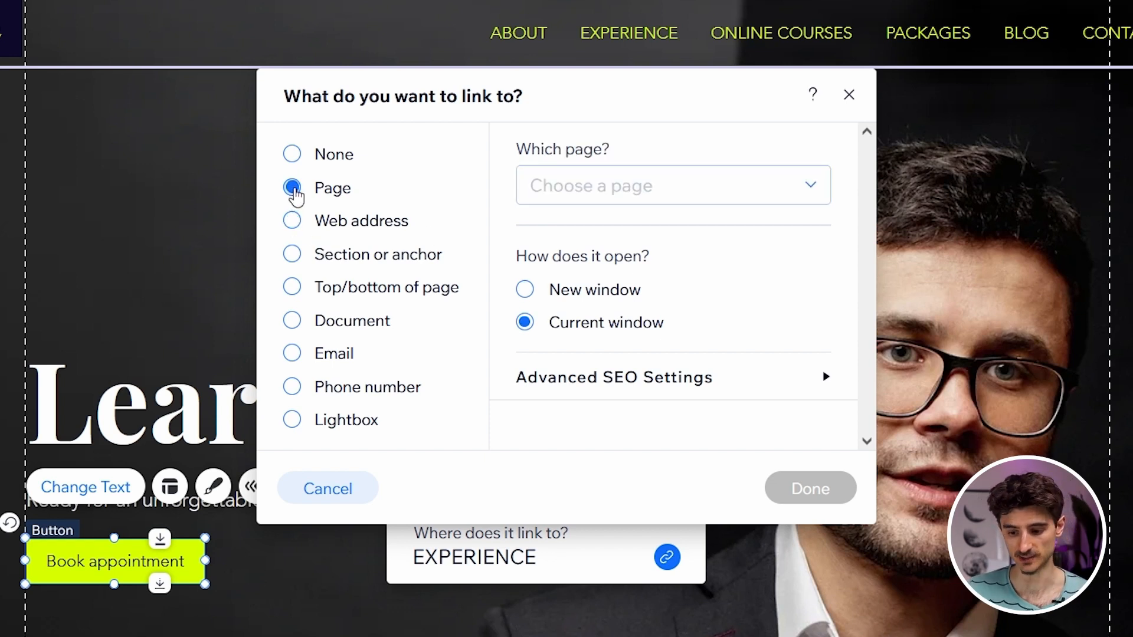
pyautogui.click(668, 200)
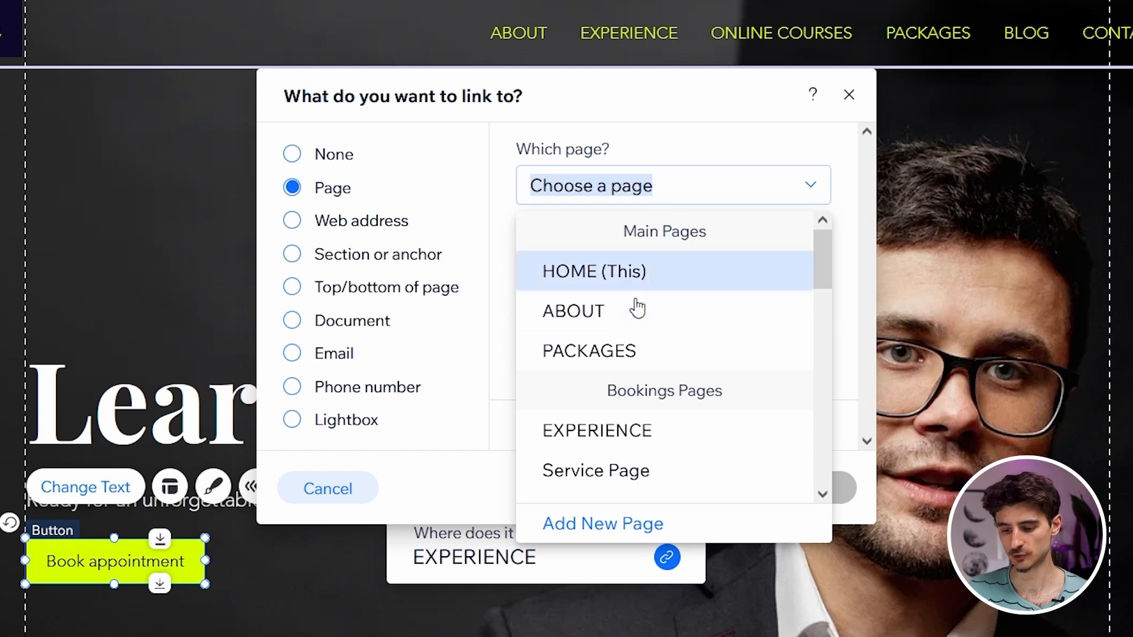
pyautogui.scroll(-3, 647, 283)
pyautogui.scroll(-2, 669, 295)
pyautogui.scroll(5, 670, 289)
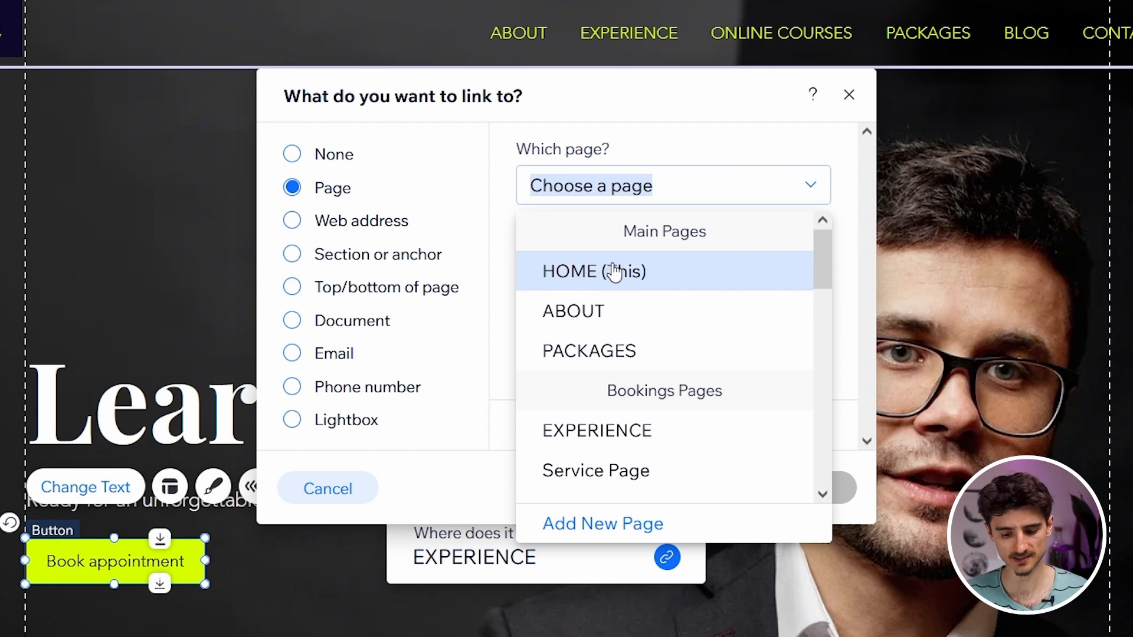
pyautogui.scroll(-10, 654, 335)
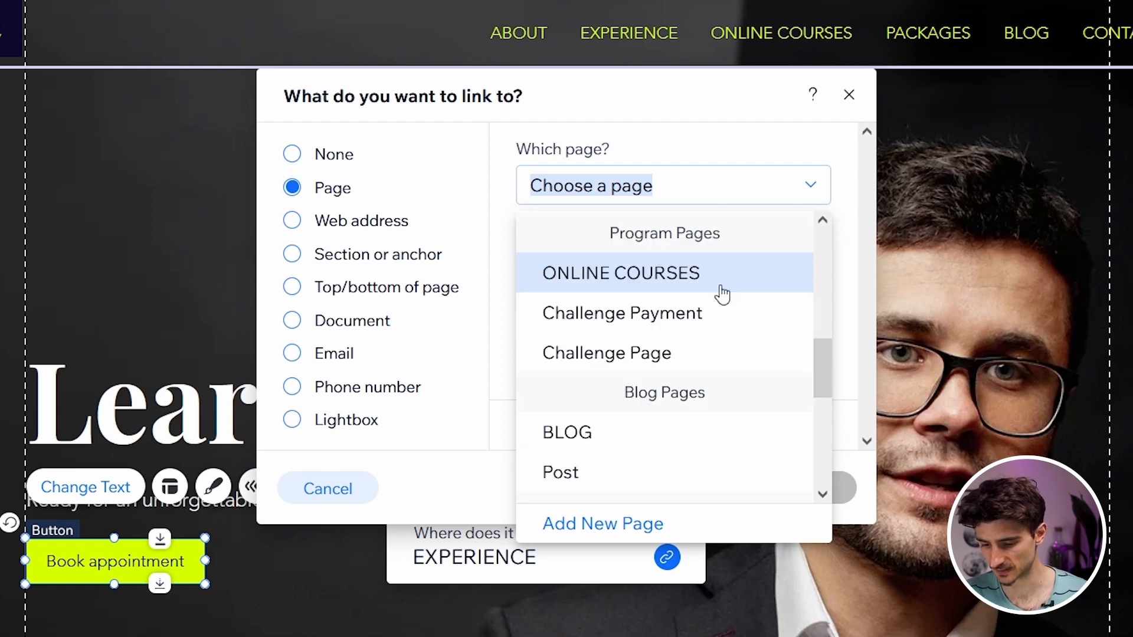
pyautogui.scroll(-3, 679, 284)
pyautogui.scroll(8, 679, 284)
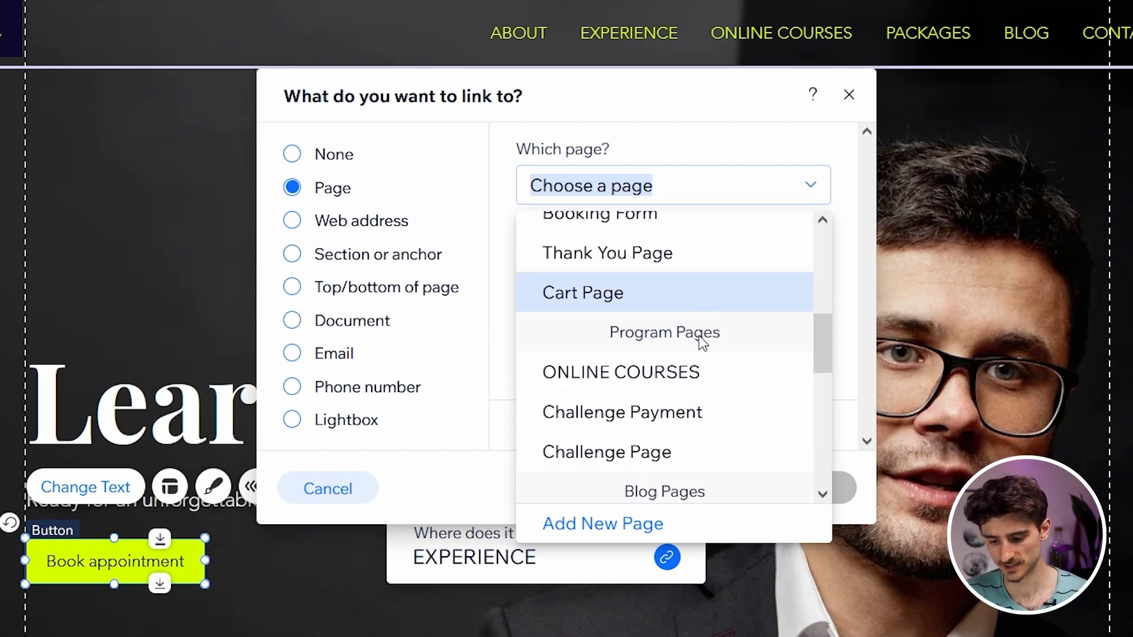
pyautogui.scroll(3, 723, 331)
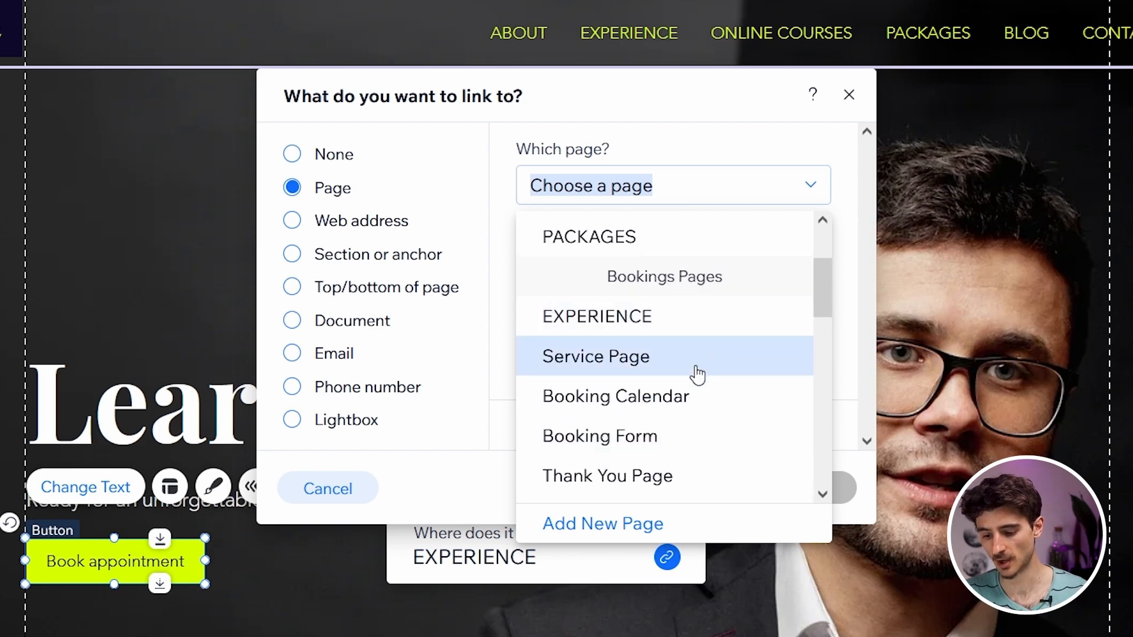
pyautogui.click(566, 408)
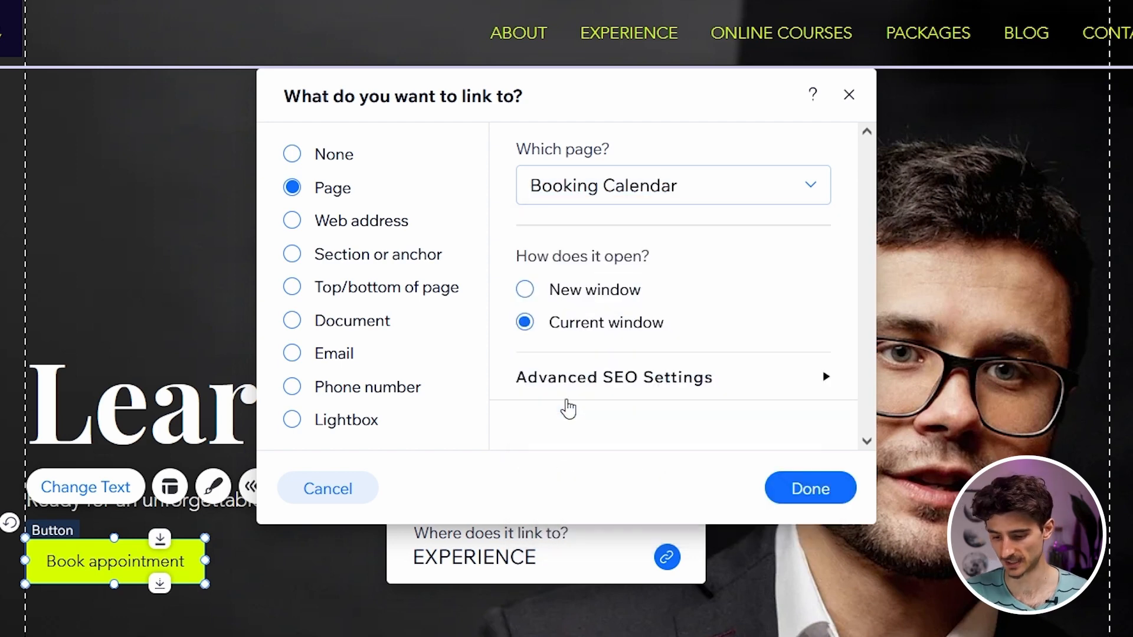
pyautogui.click(807, 501)
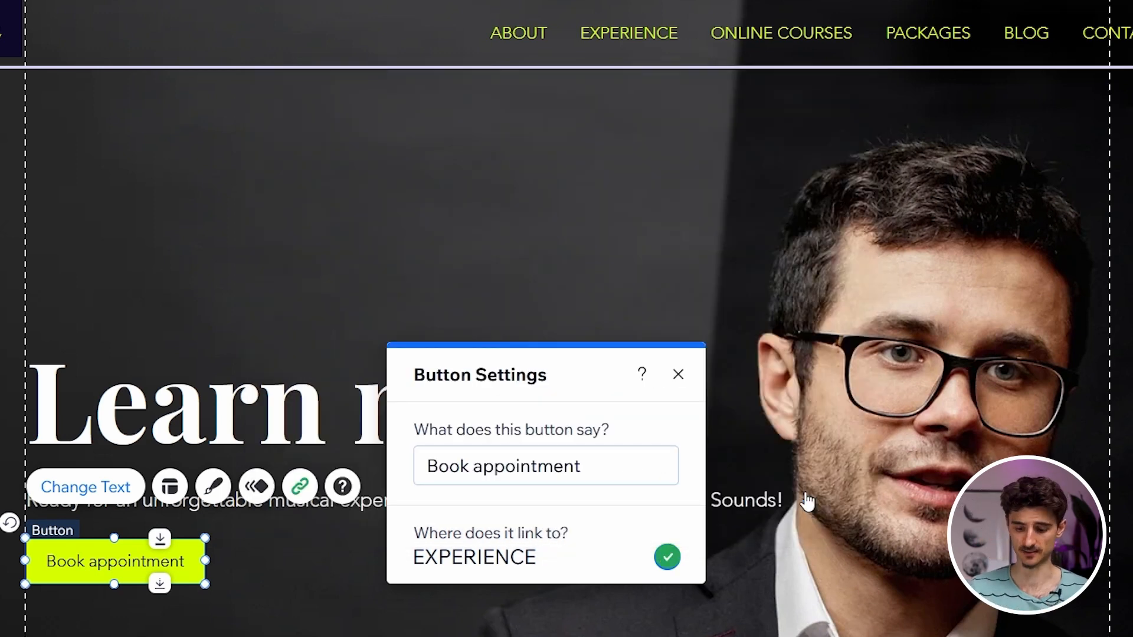
pyautogui.click(643, 411)
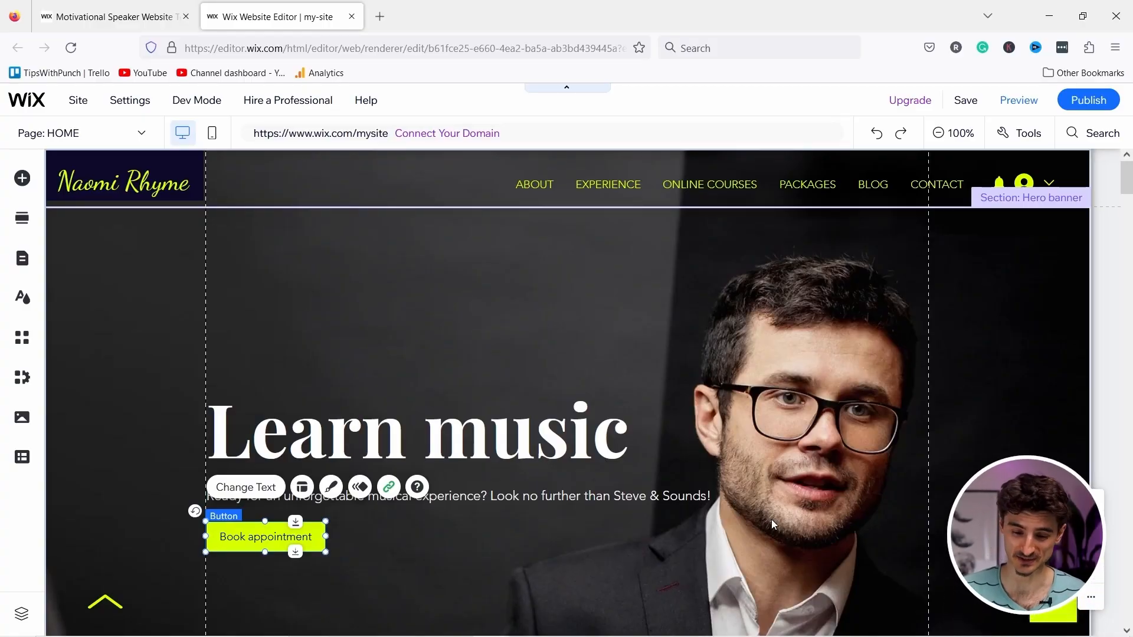
# Change the site's text theme to Quicksand for both headings and paragraphs.
pyautogui.click(19, 298)
pyautogui.moveTo(157, 257)
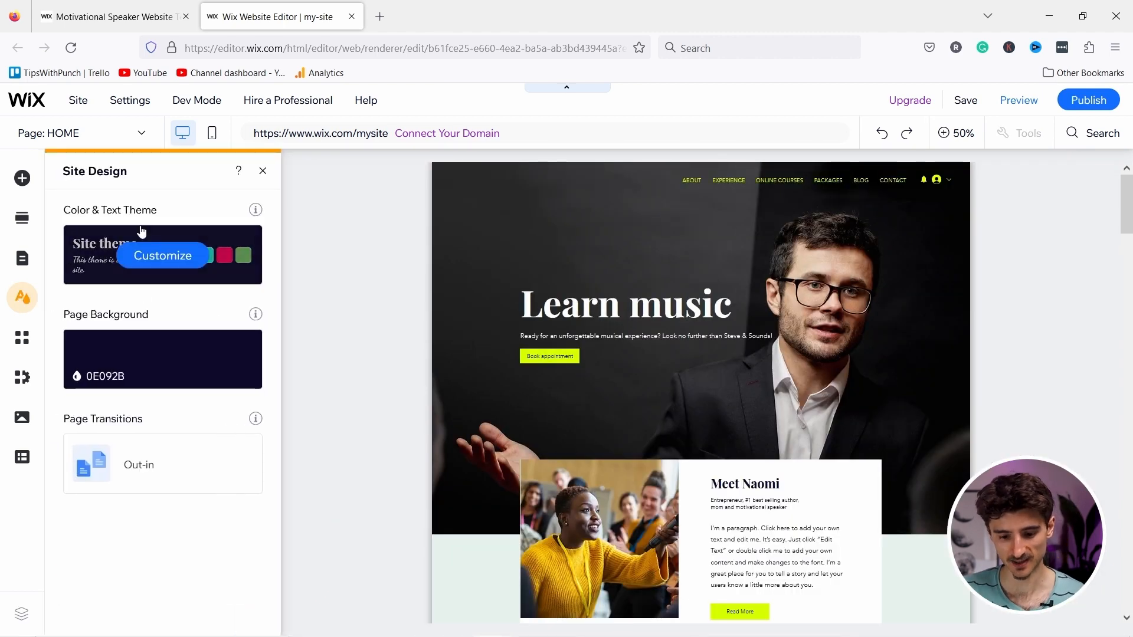
pyautogui.click(148, 263)
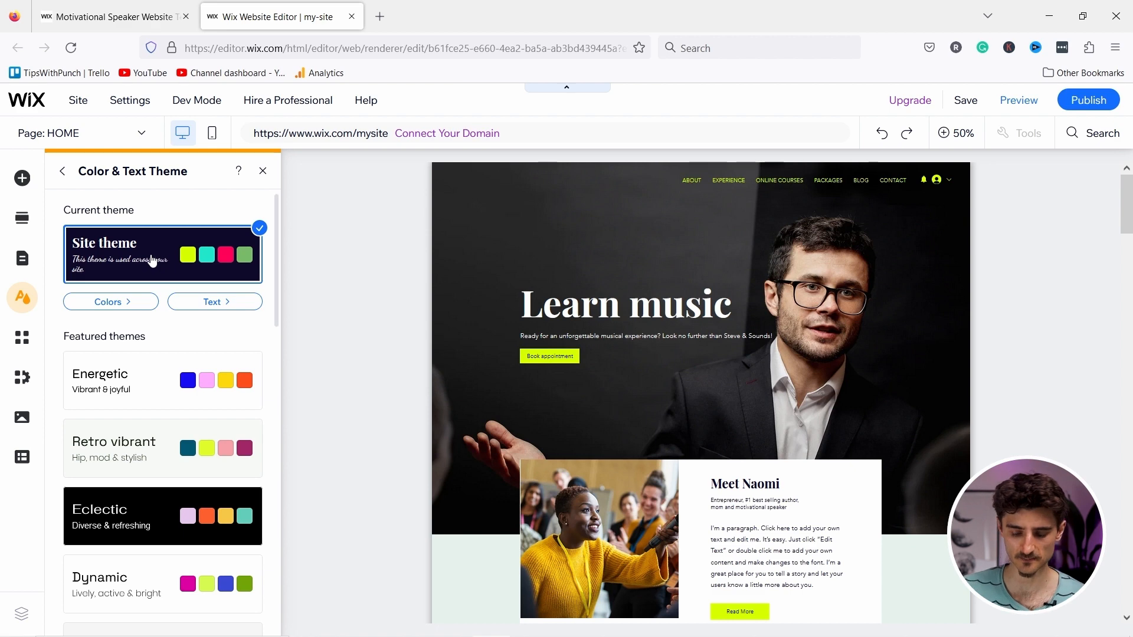
pyautogui.click(228, 305)
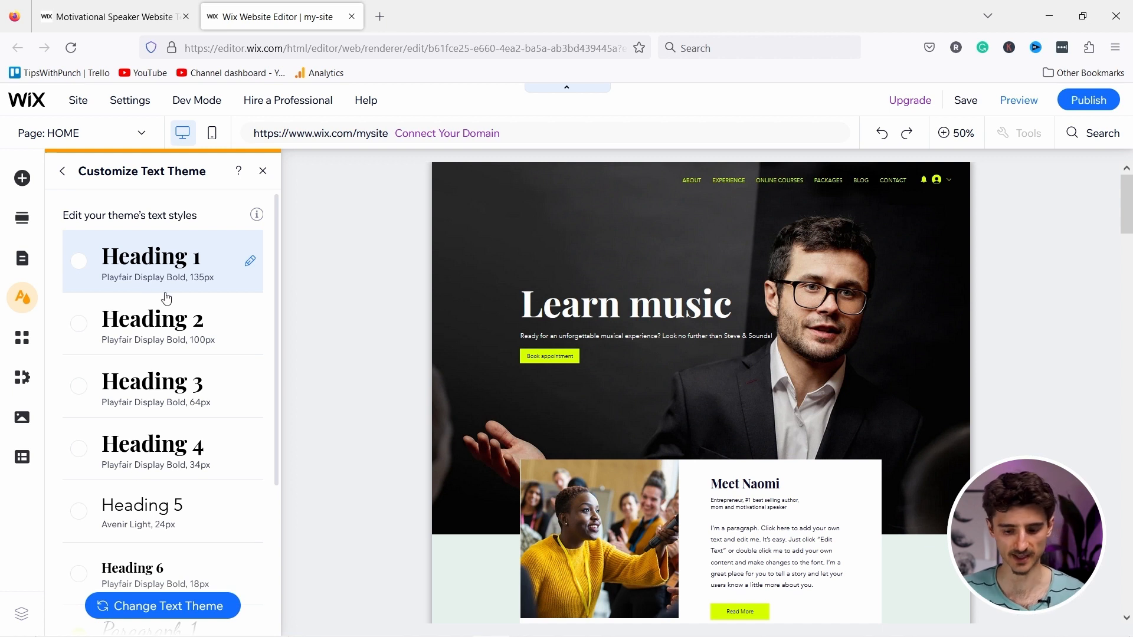
pyautogui.scroll(-4, 177, 307)
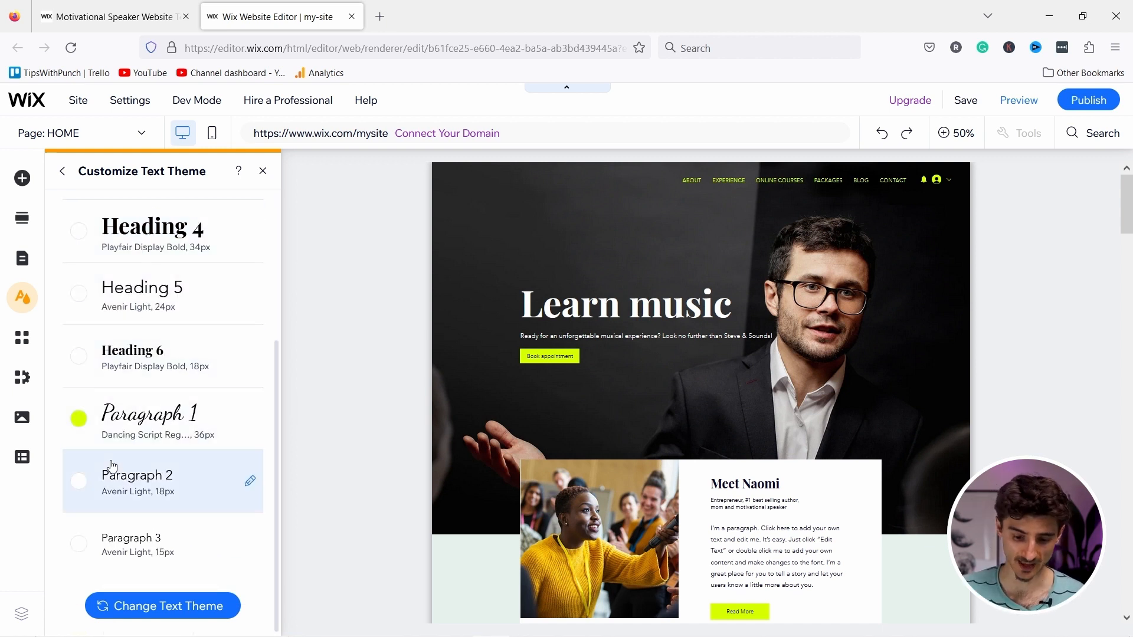
pyautogui.scroll(4, 195, 413)
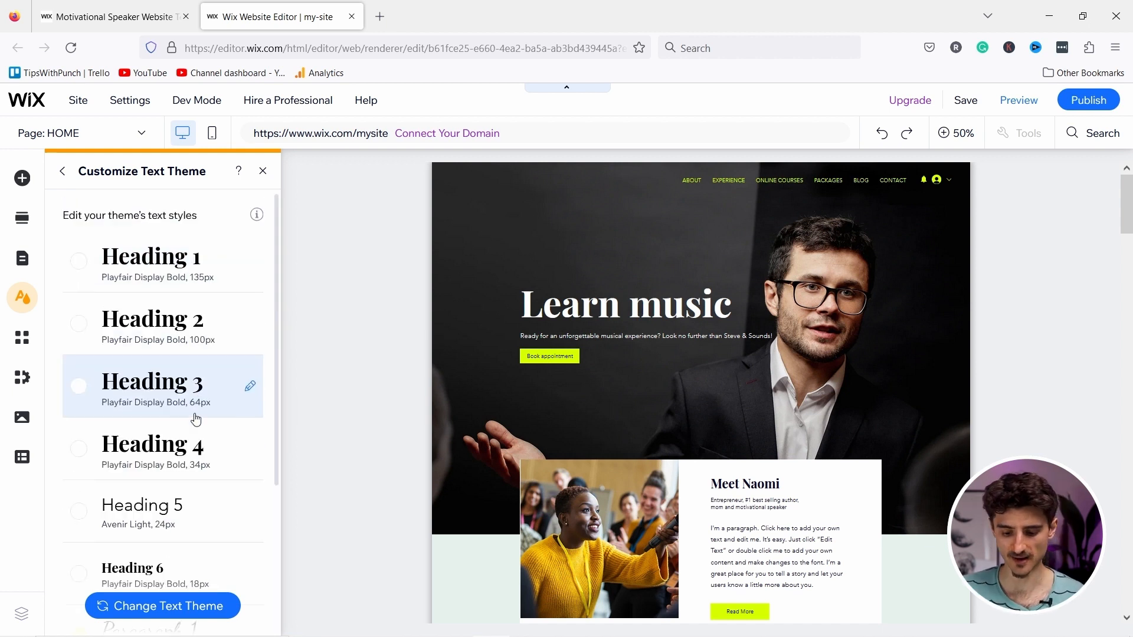
pyautogui.click(150, 608)
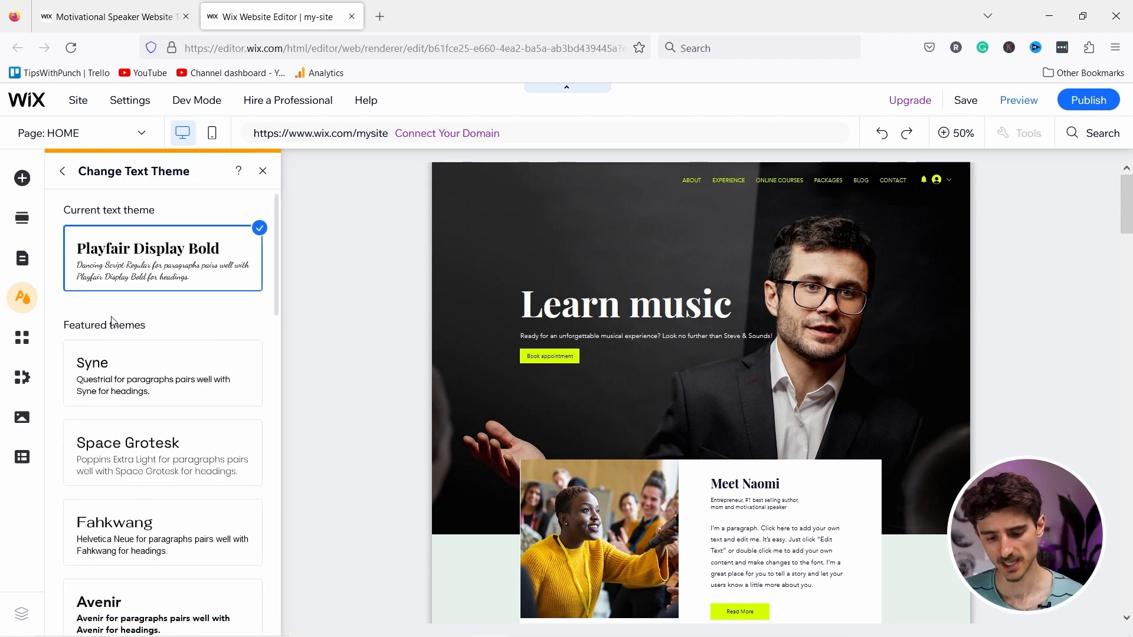
pyautogui.scroll(-3, 110, 325)
pyautogui.scroll(-3, 118, 254)
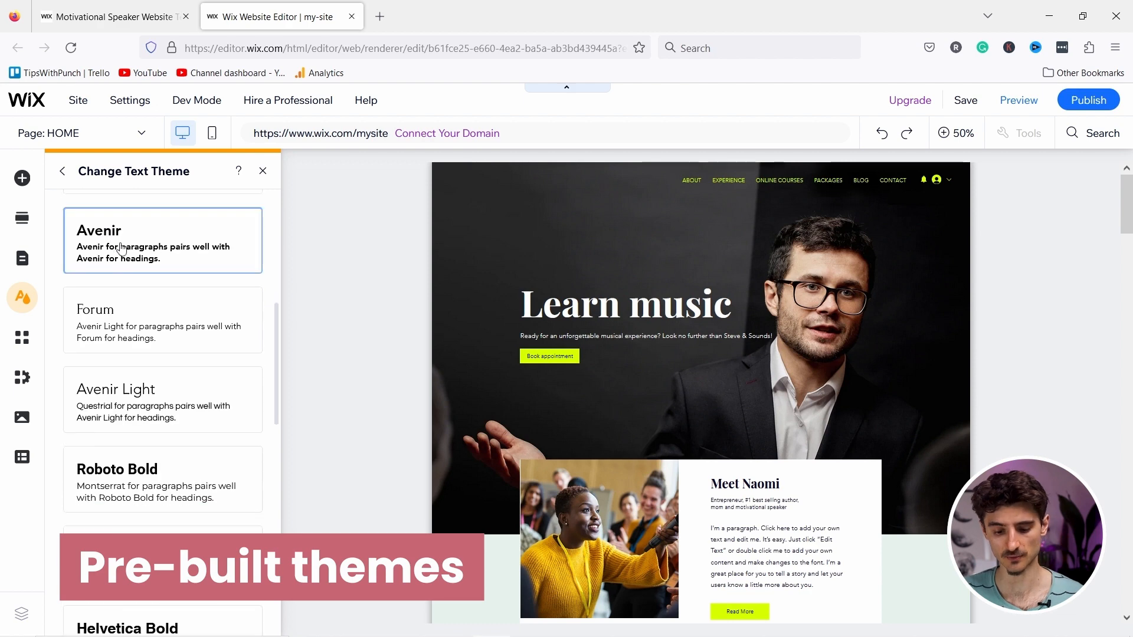
pyautogui.scroll(-5, 133, 242)
pyautogui.scroll(3, 147, 354)
pyautogui.click(149, 395)
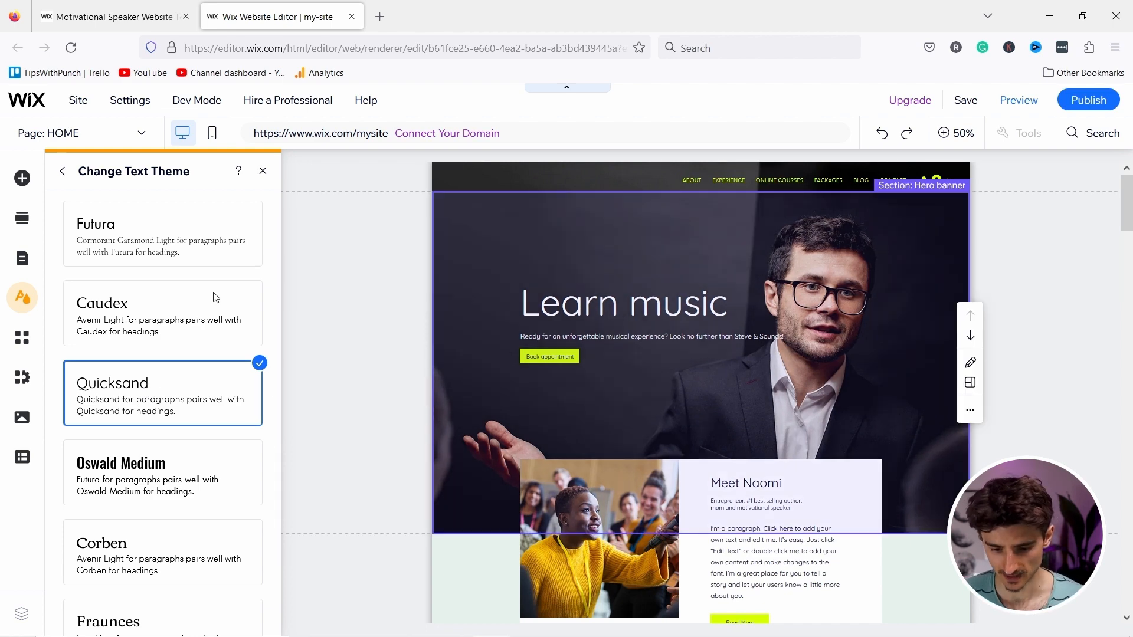
pyautogui.scroll(10, 226, 294)
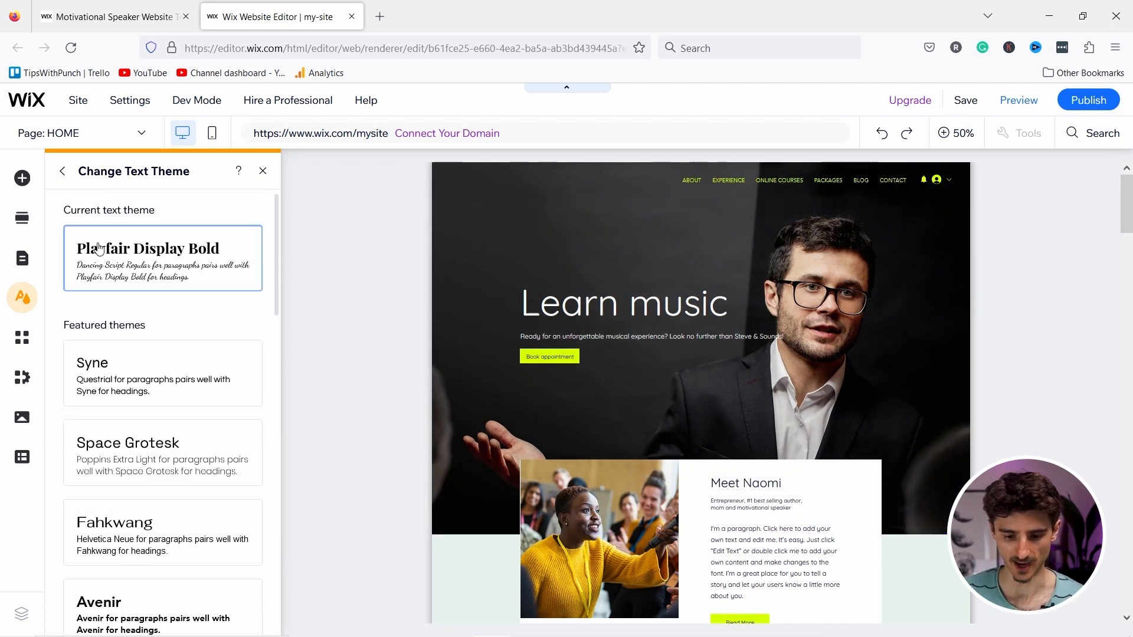
pyautogui.click(62, 172)
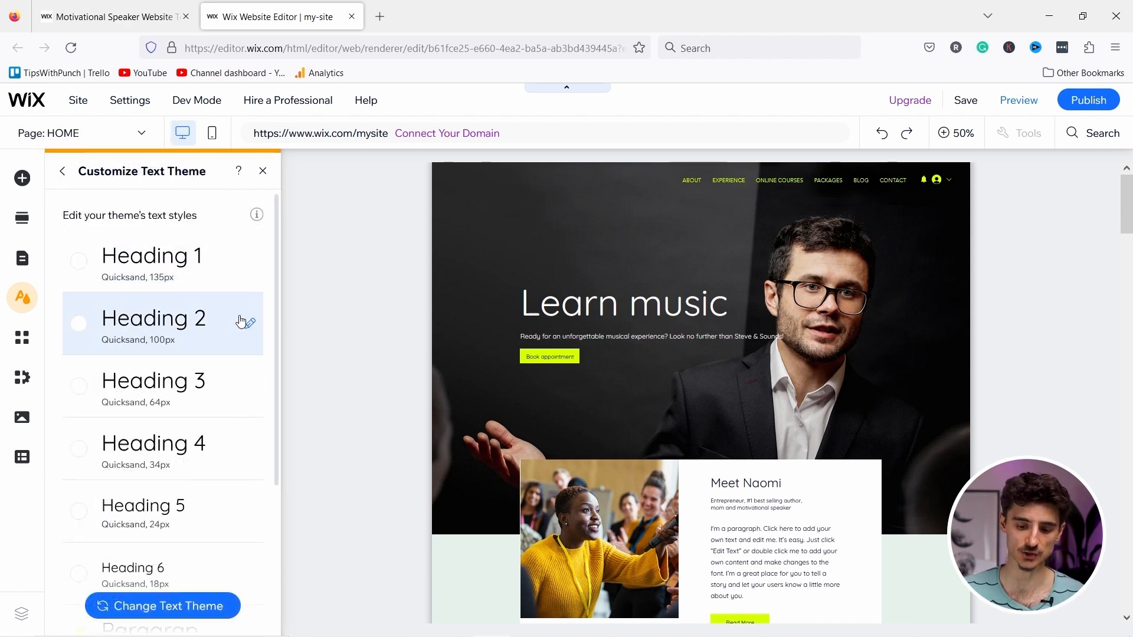
pyautogui.click(250, 260)
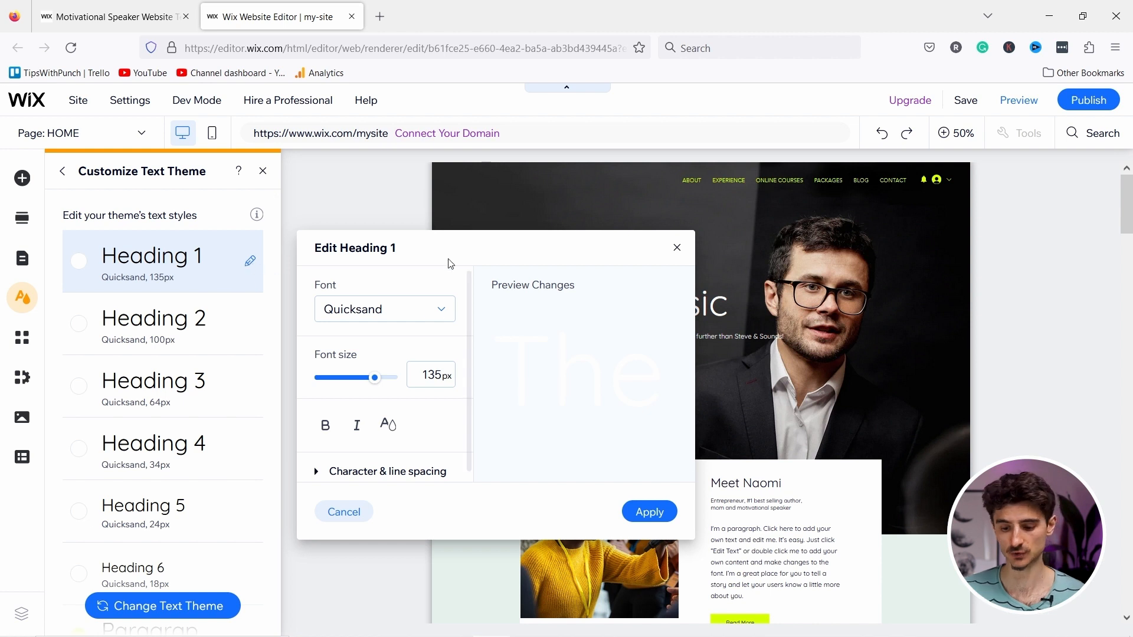
pyautogui.click(382, 317)
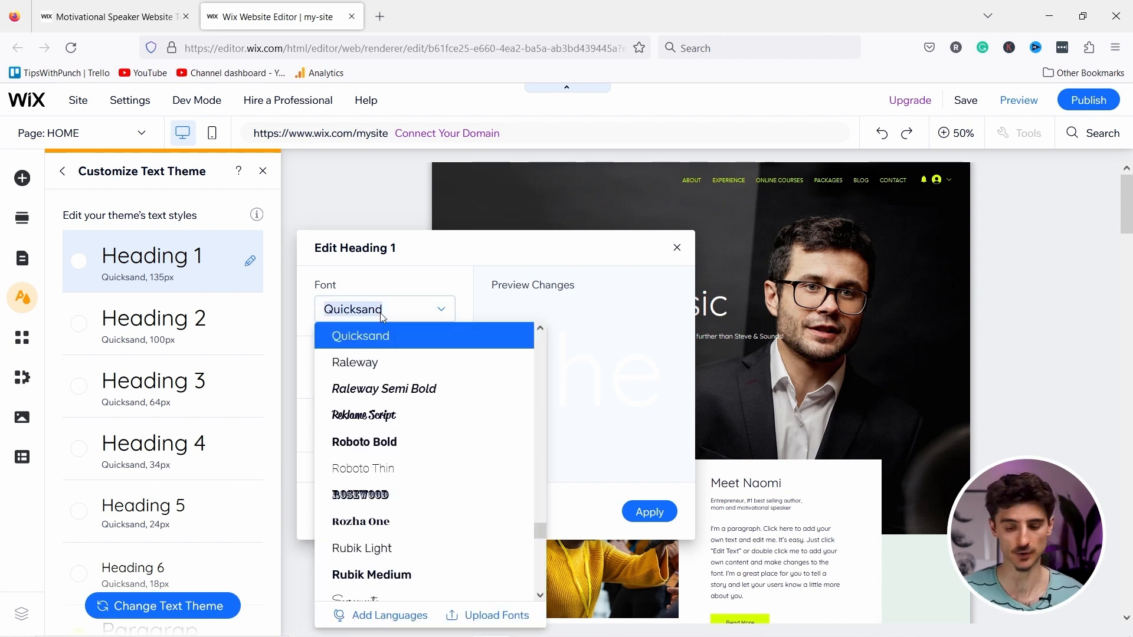
pyautogui.write('popp')
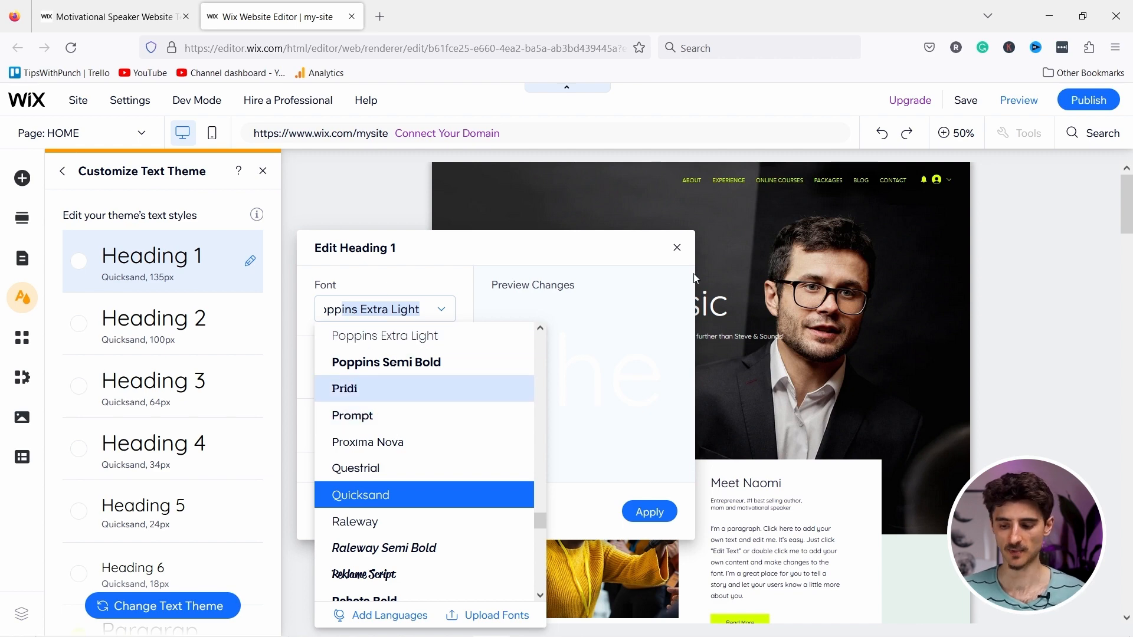
pyautogui.click(677, 249)
pyautogui.click(677, 248)
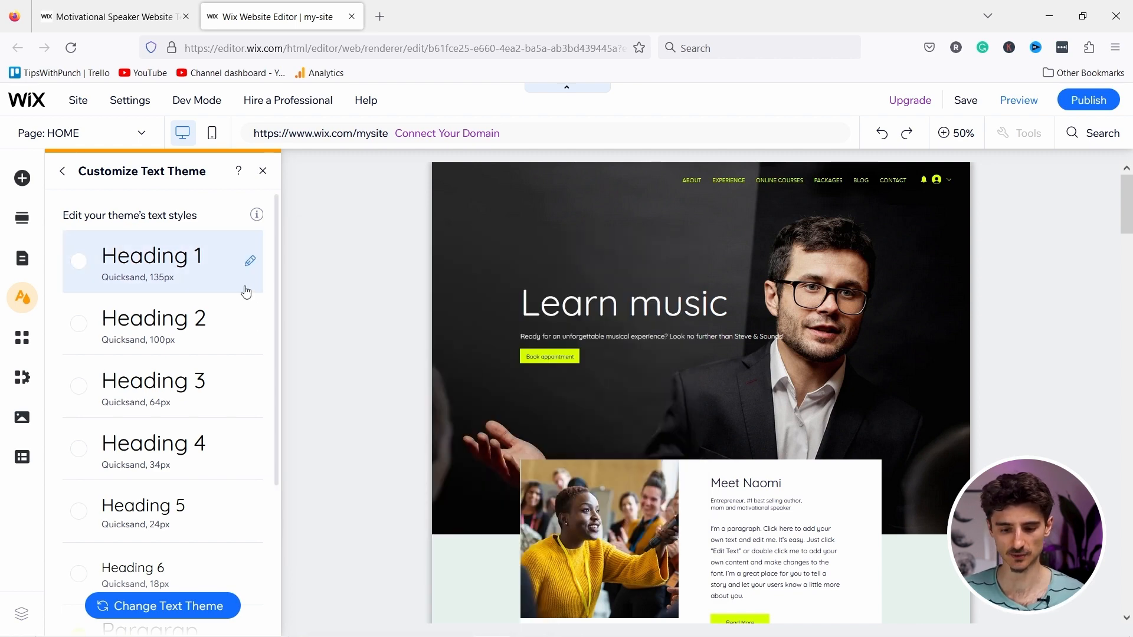
# Pick magenta #E414F5 as the custom color for Color 2 of the site's color theme and select its hex code.
pyautogui.click(63, 175)
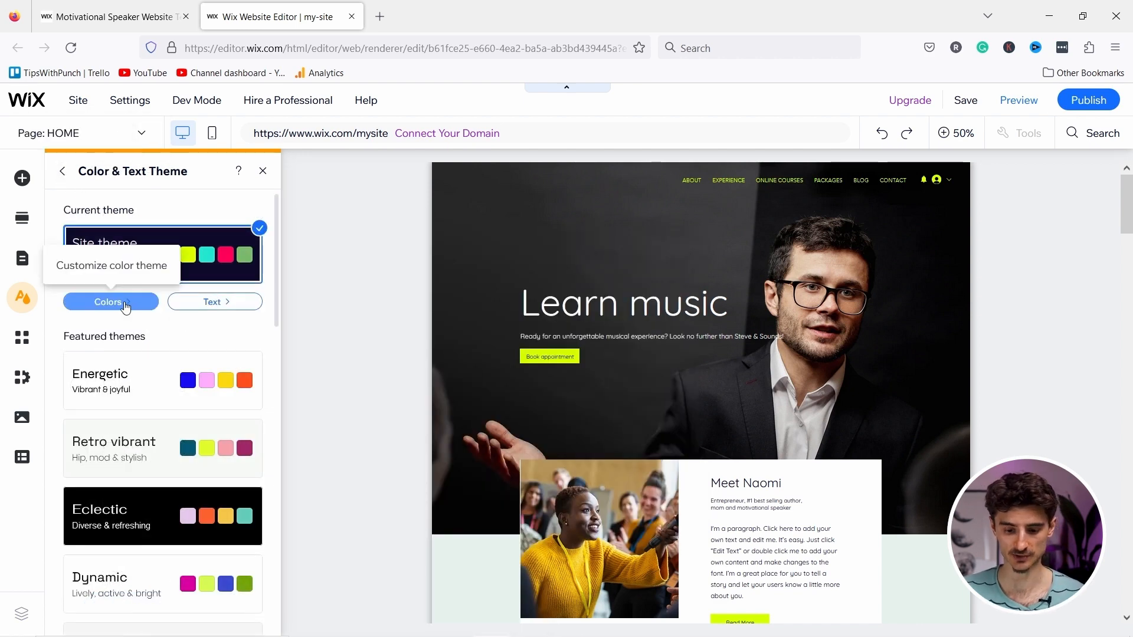
pyautogui.click(99, 302)
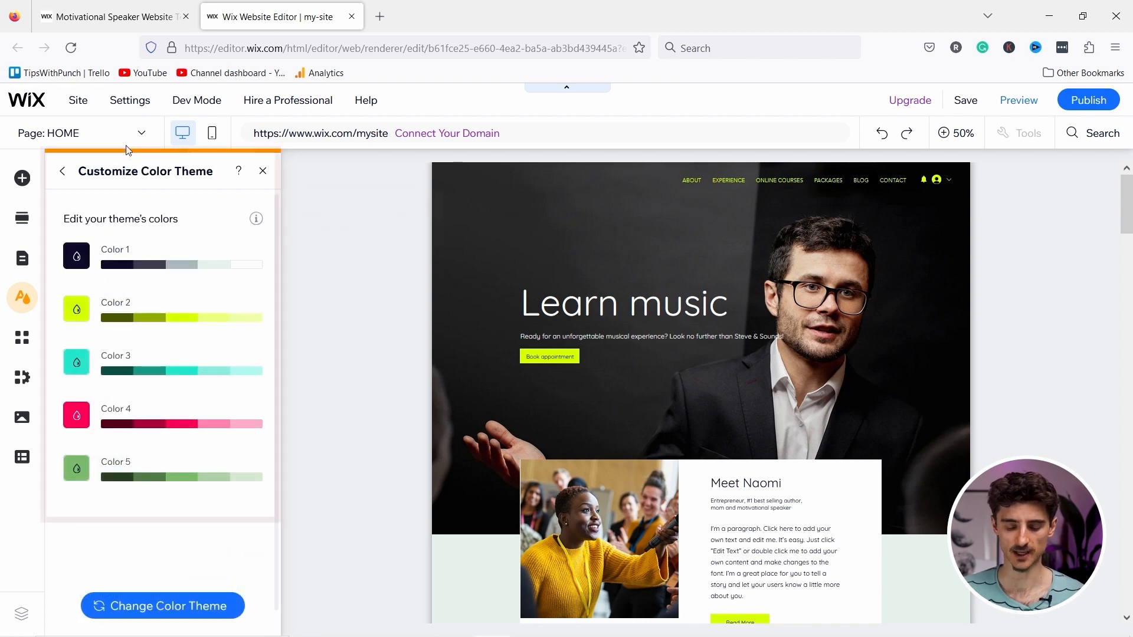
pyautogui.click(75, 313)
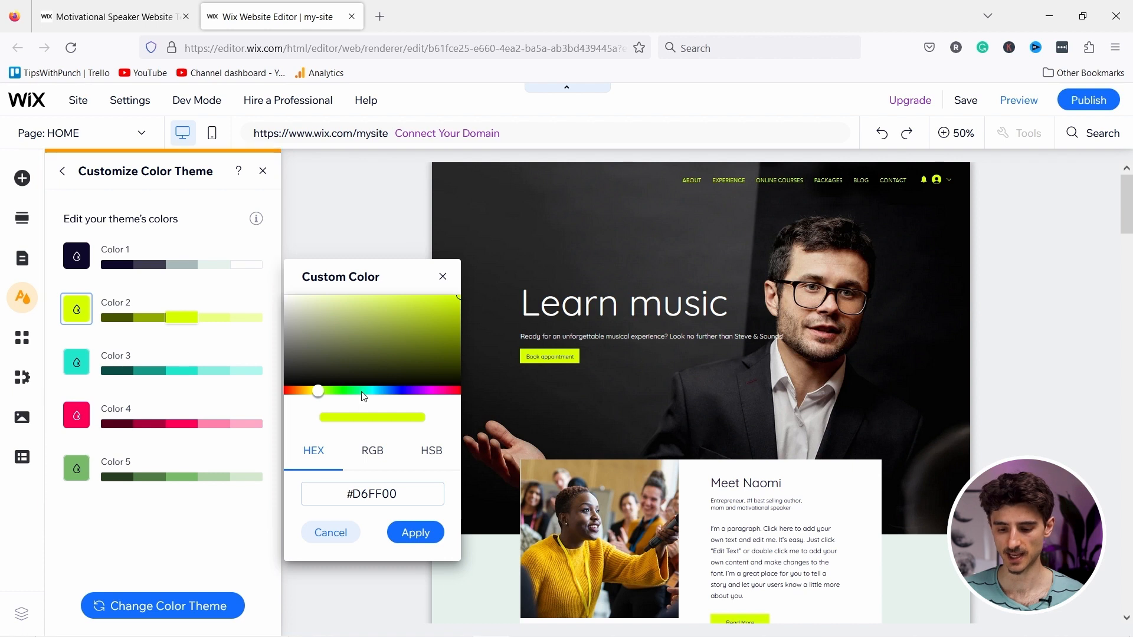
pyautogui.click(429, 391)
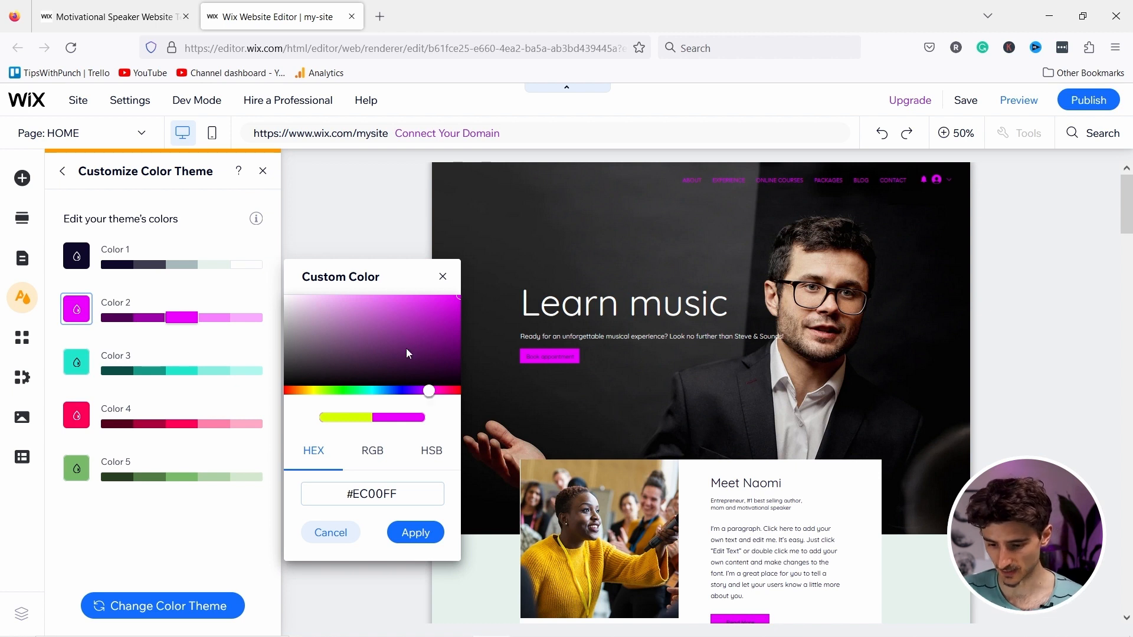
pyautogui.moveTo(450, 304)
pyautogui.mouseDown()
pyautogui.moveTo(444, 331)
pyautogui.moveTo(423, 320)
pyautogui.moveTo(418, 349)
pyautogui.moveTo(446, 298)
pyautogui.mouseUp()
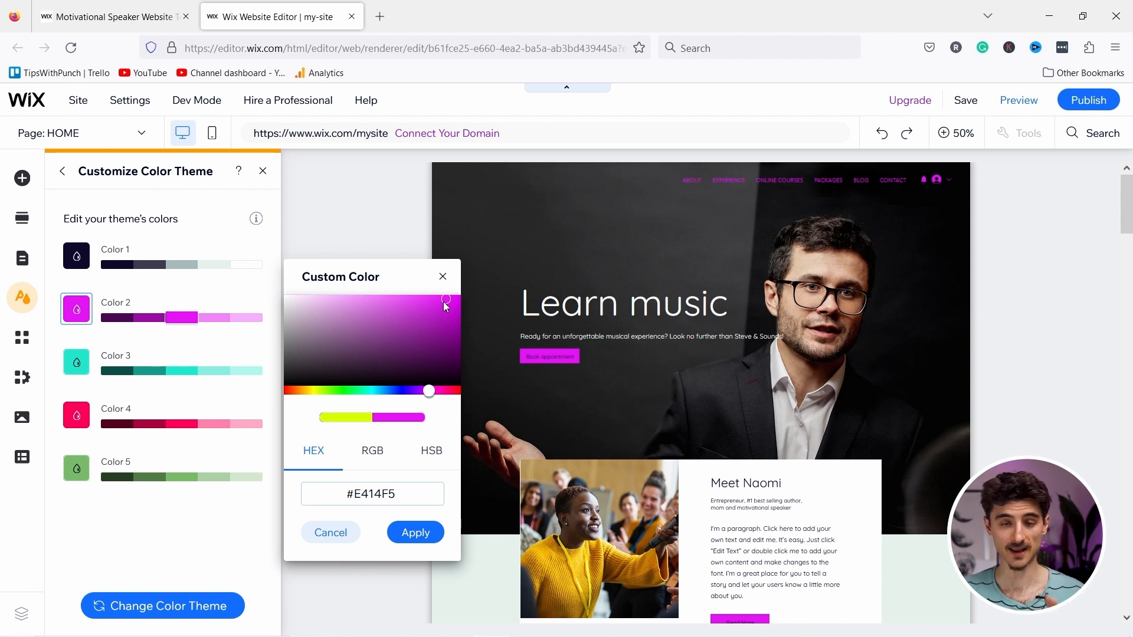
pyautogui.moveTo(401, 495); pyautogui.dragTo(360, 491)
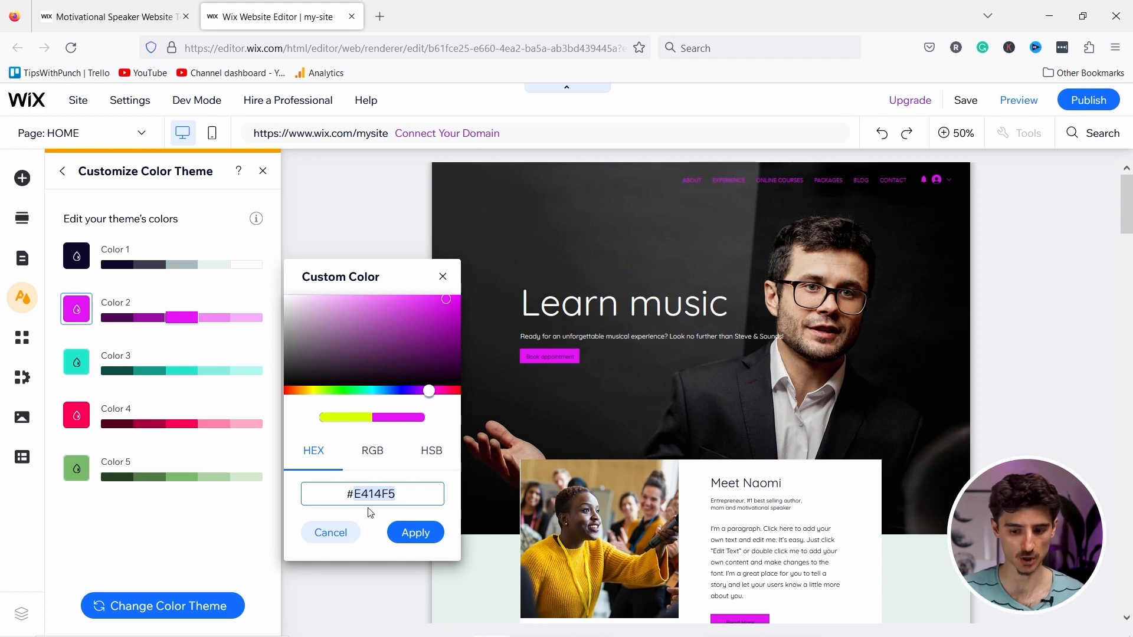
# Open coolors.co in a new browser tab and dismiss the affiliate offer.
pyautogui.click(384, 18)
pyautogui.write('coolors.co')
pyautogui.press('Return')
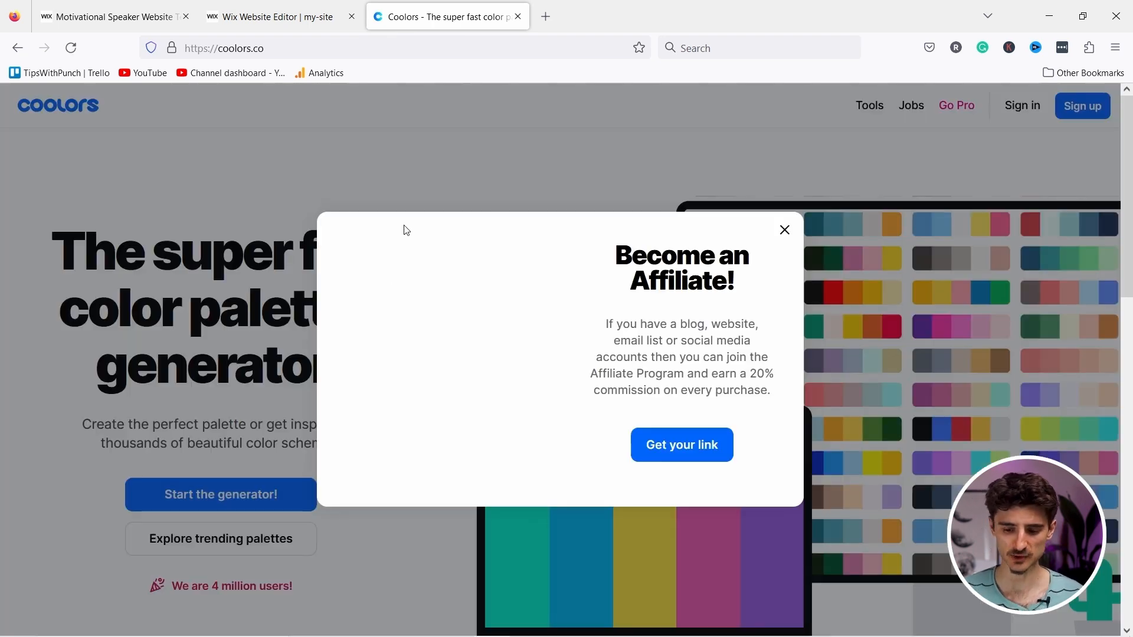
pyautogui.click(784, 230)
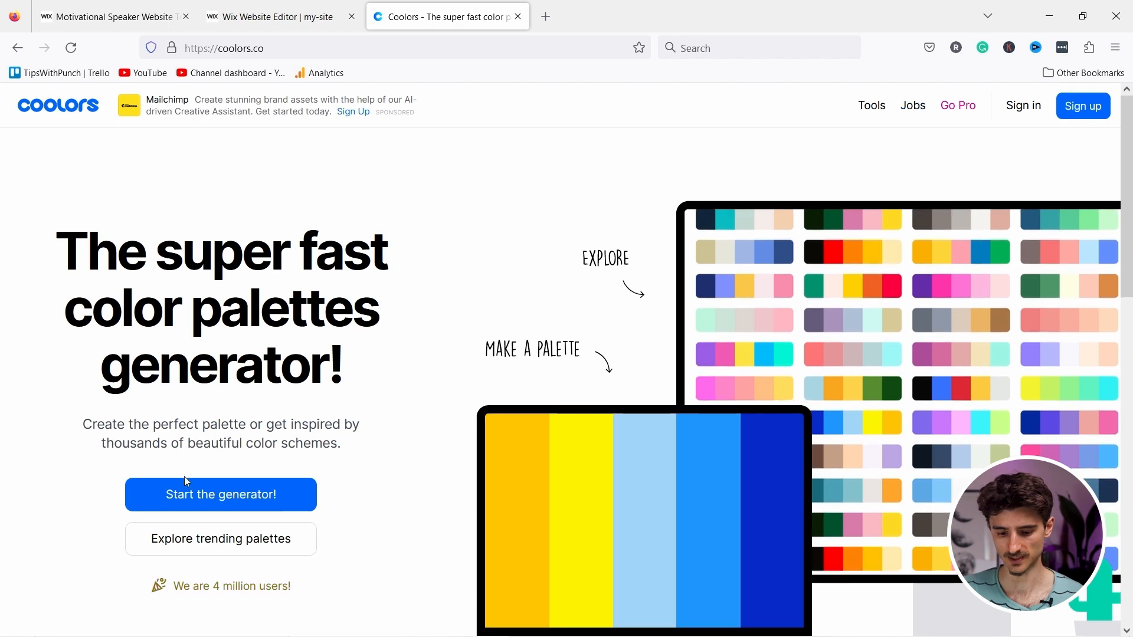
# Extract a palette from the steven_and_sounds_logo_-_logo_only-removebg-preview image with the Coolors image picker and open it in the generator.
pyautogui.click(182, 493)
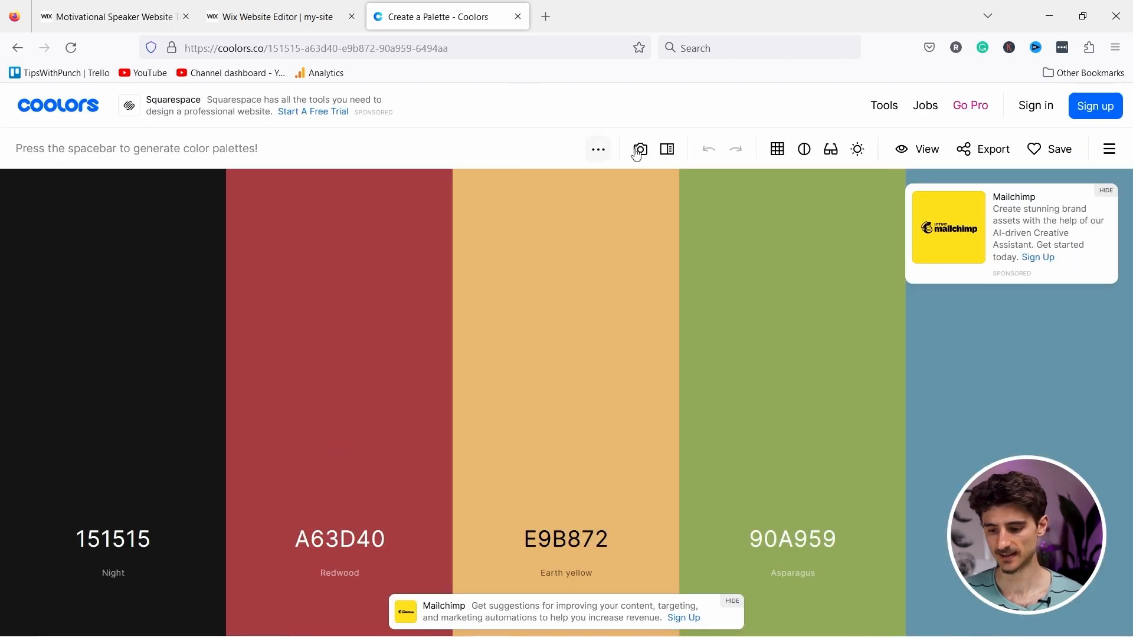
pyautogui.click(642, 157)
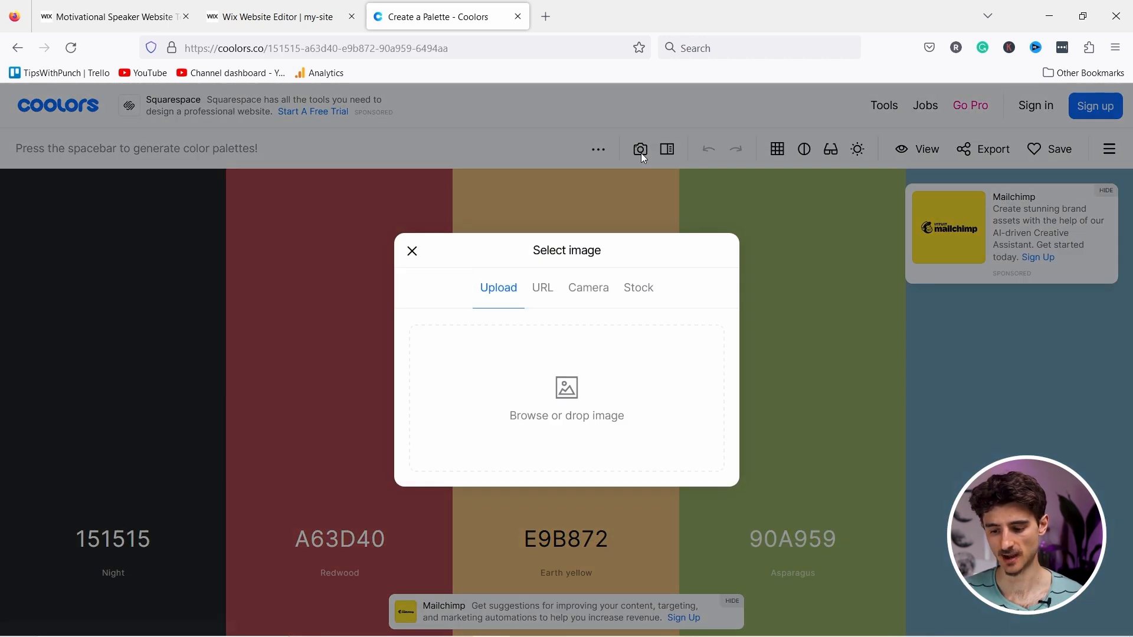
pyautogui.click(564, 402)
pyautogui.click(237, 235)
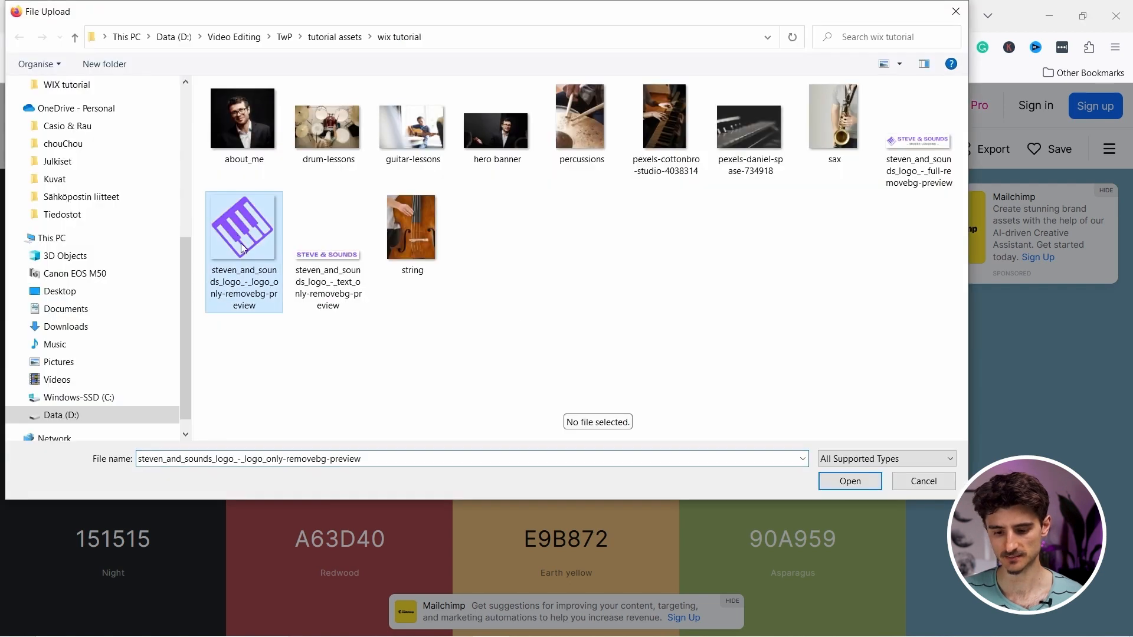
pyautogui.click(826, 486)
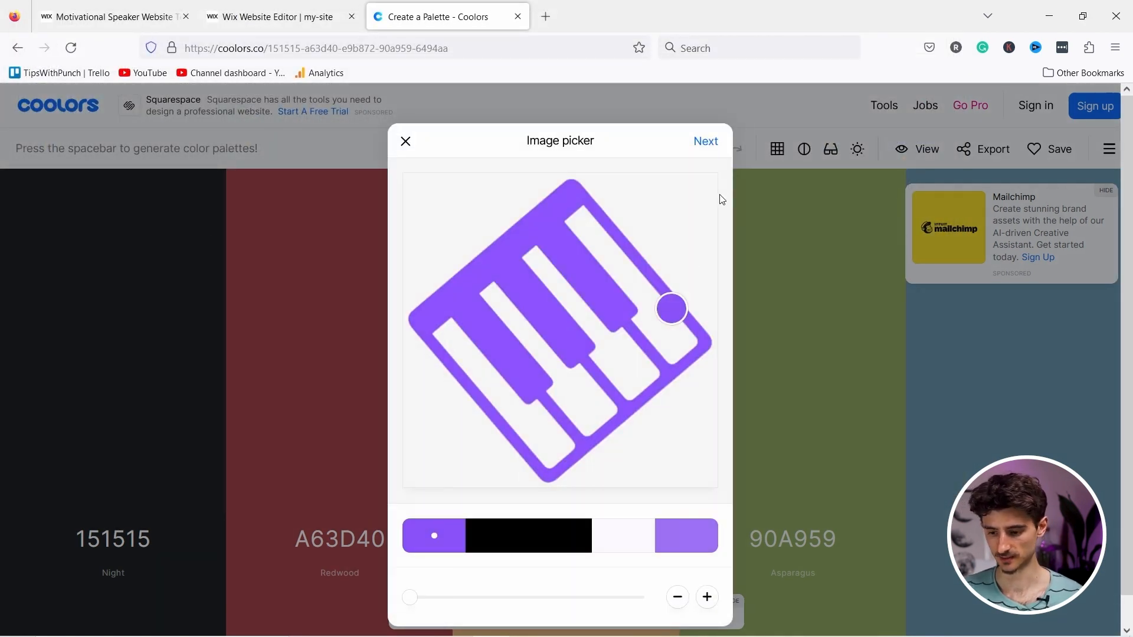
pyautogui.click(716, 143)
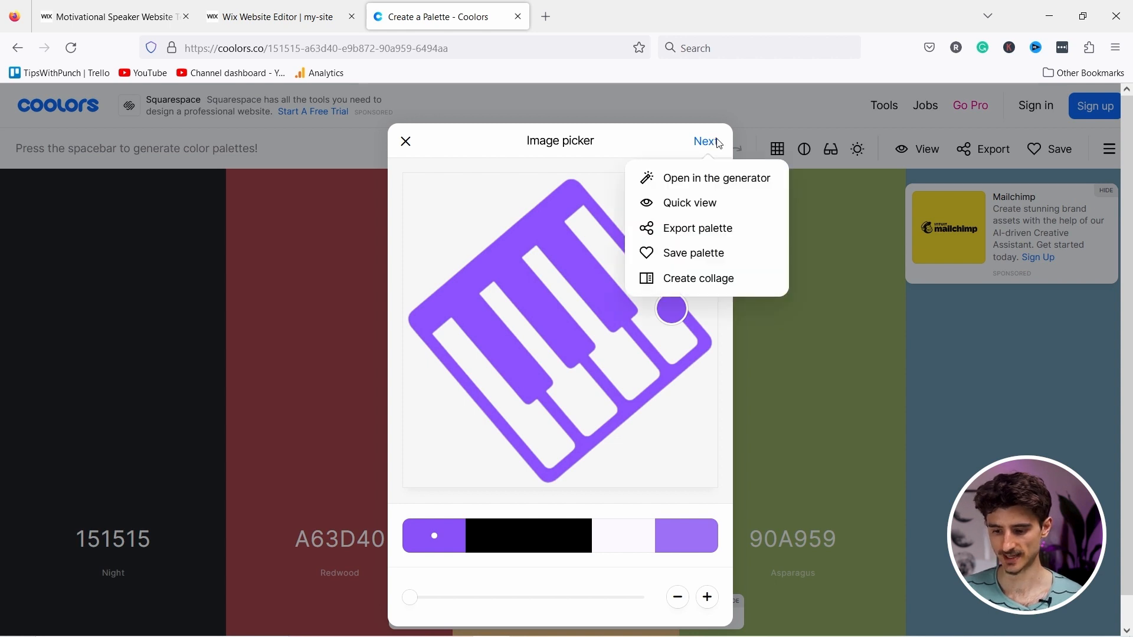
pyautogui.click(699, 182)
# Copy the purple hex code 8B52F9 from the palette and apply it as Color 2 of the Wix site's color theme.
pyautogui.moveTo(243, 435)
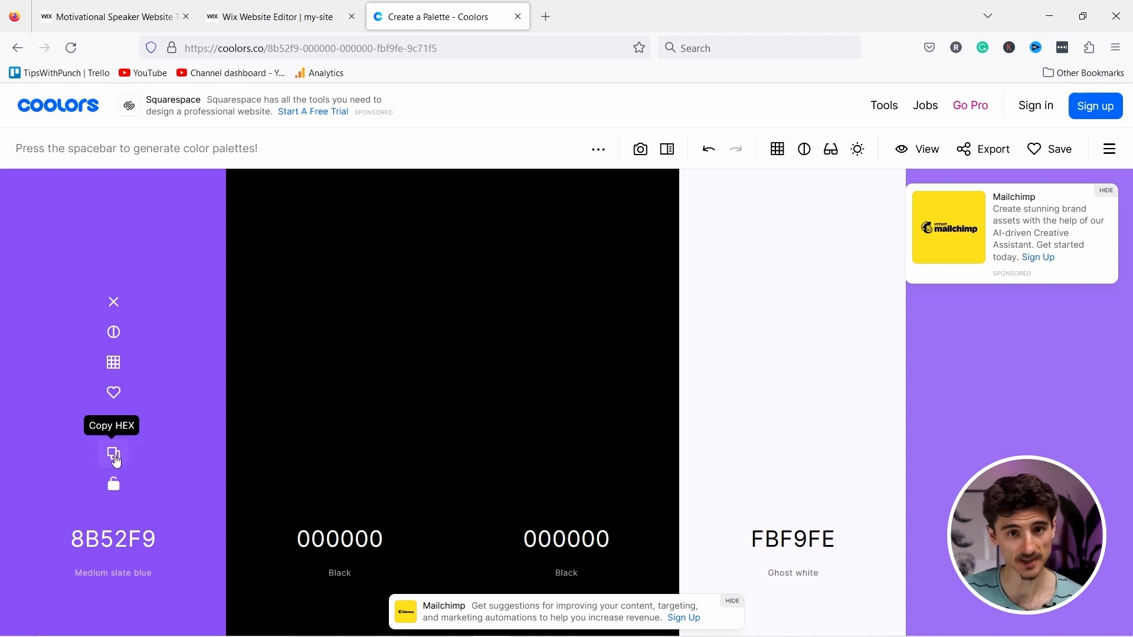
pyautogui.click(116, 455)
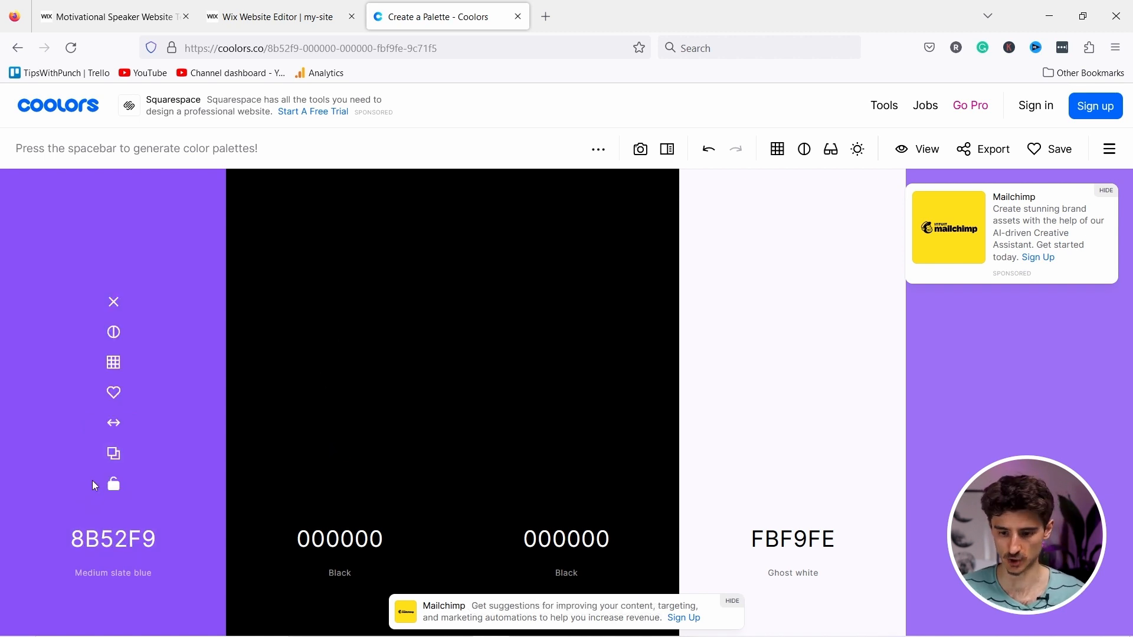
pyautogui.click(262, 13)
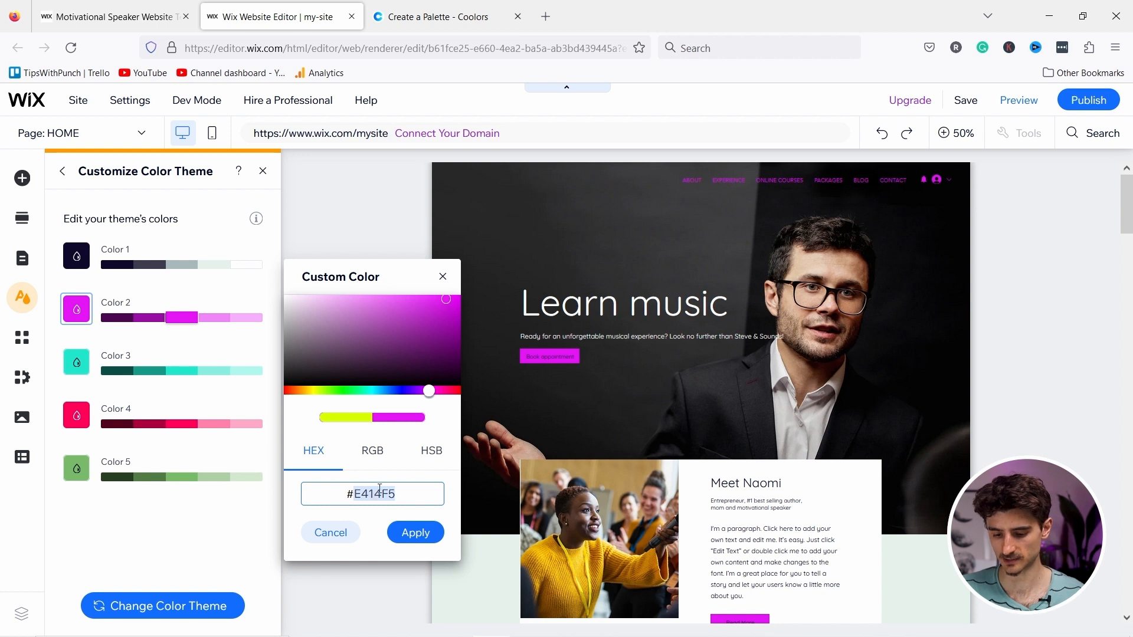
pyautogui.moveTo(404, 495); pyautogui.dragTo(353, 496)
pyautogui.hotkey('ctrl', 'v')
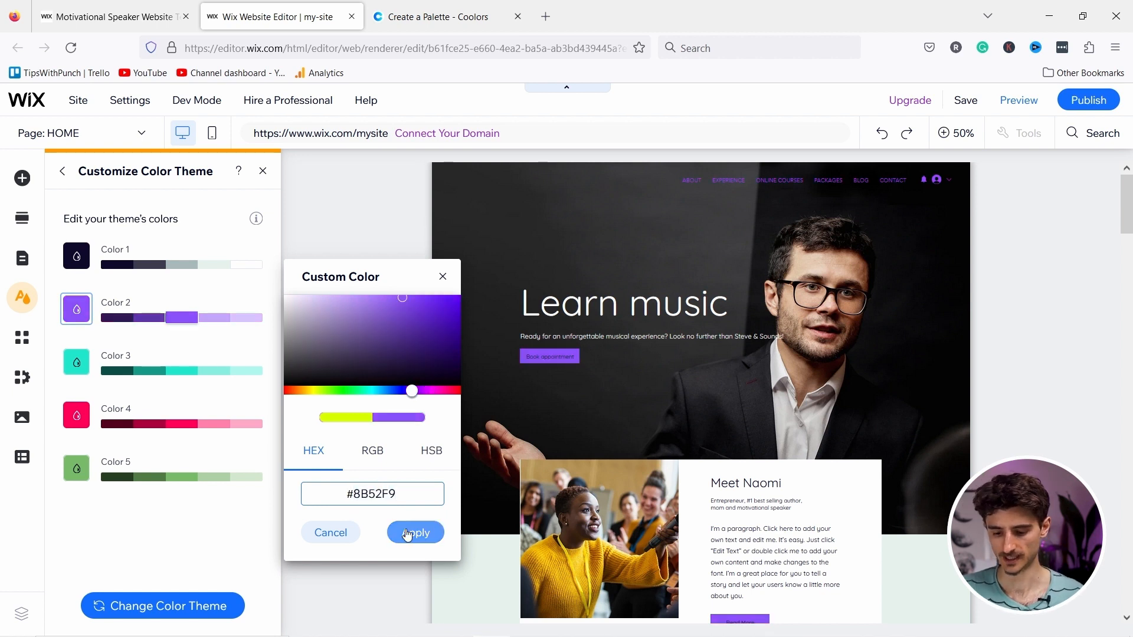
pyautogui.click(408, 533)
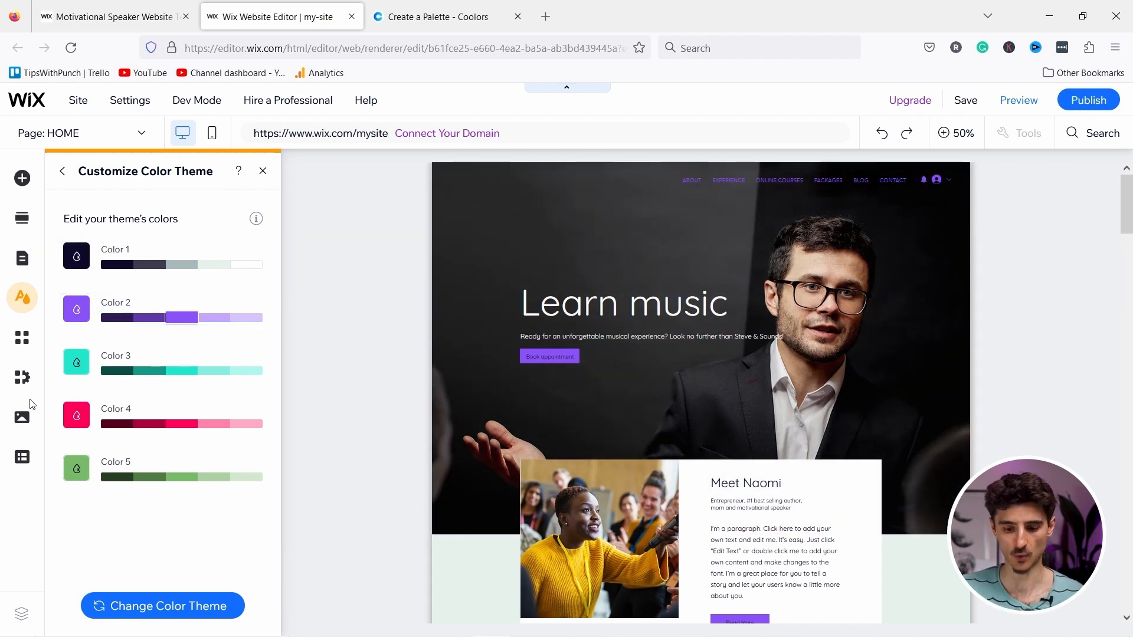
# Examine the saturation and brightness adjustments for the light and main shades of Color 2.
pyautogui.click(215, 318)
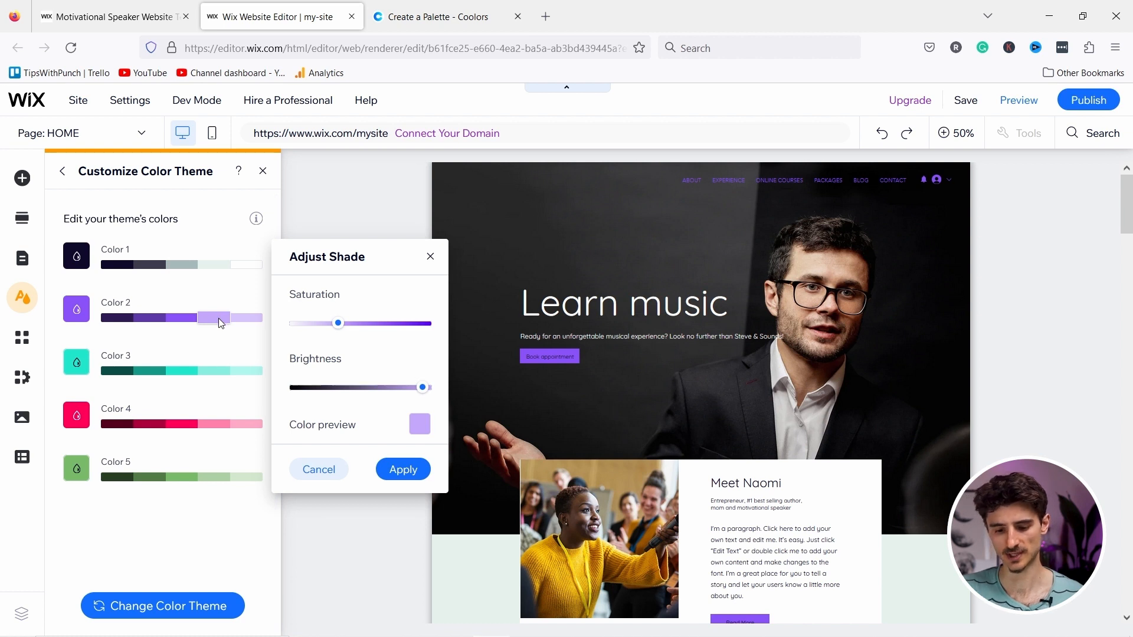
pyautogui.click(218, 317)
pyautogui.click(196, 318)
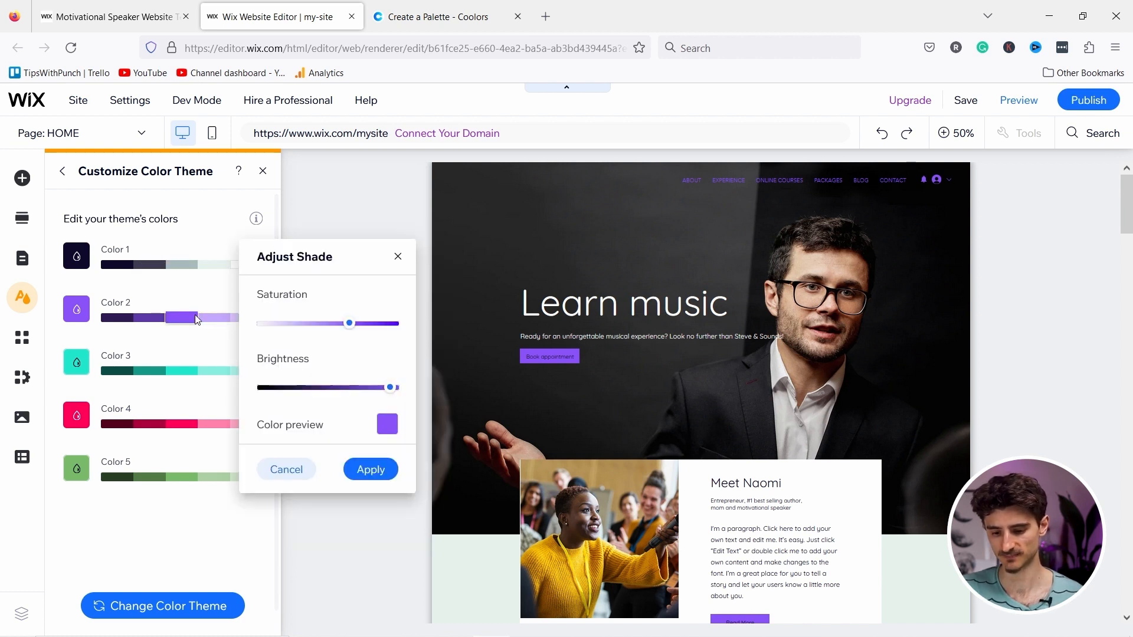
pyautogui.click(347, 469)
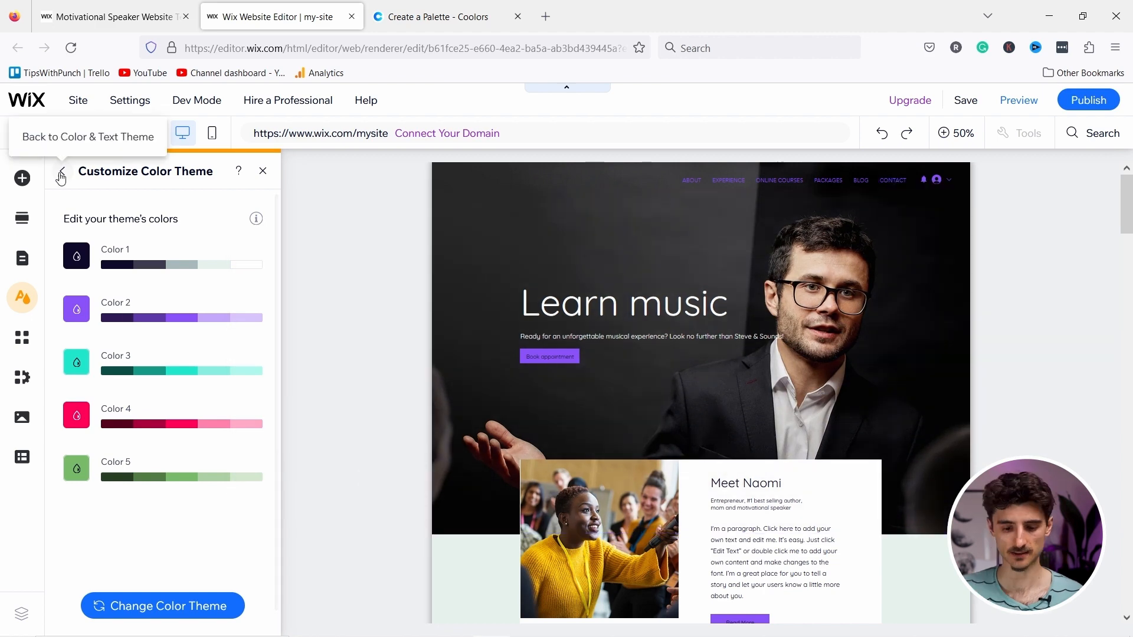
# Look through the featured color and text themes, and check how the current theme colors appear across the home page sections.
pyautogui.click(61, 171)
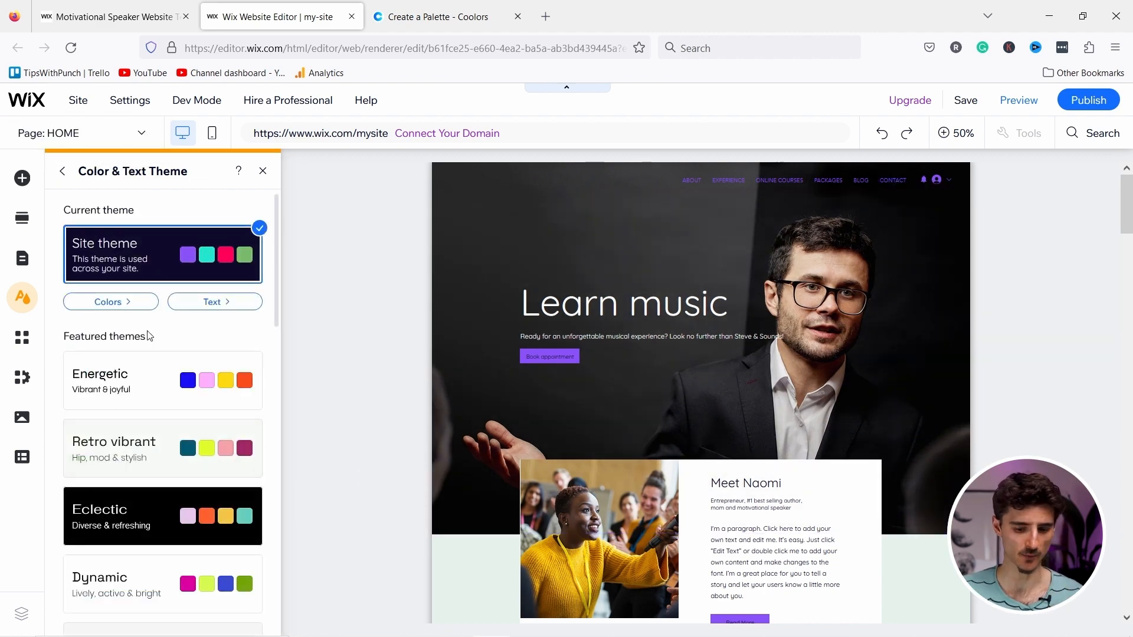
pyautogui.scroll(-2, 157, 324)
pyautogui.scroll(-6, 165, 331)
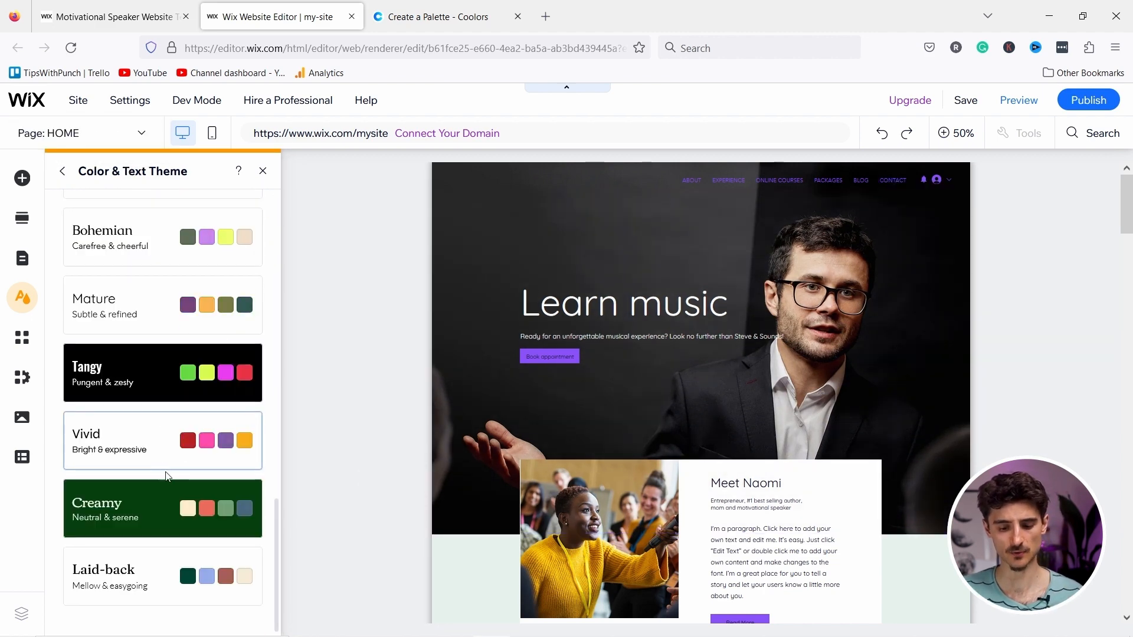
pyautogui.scroll(4, 183, 502)
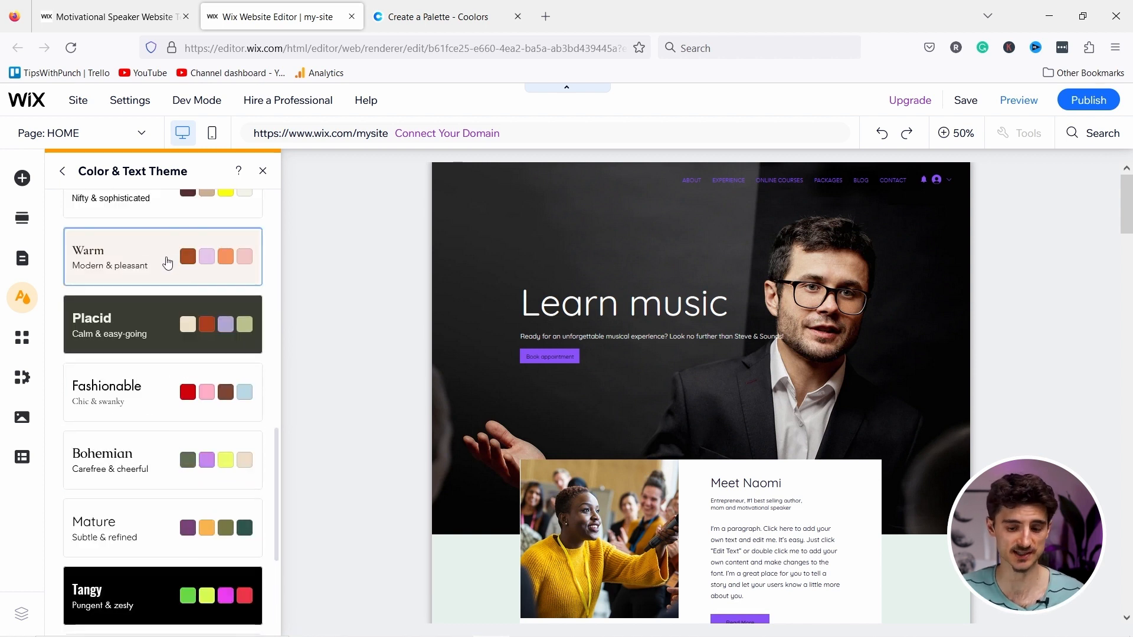
pyautogui.scroll(8, 168, 263)
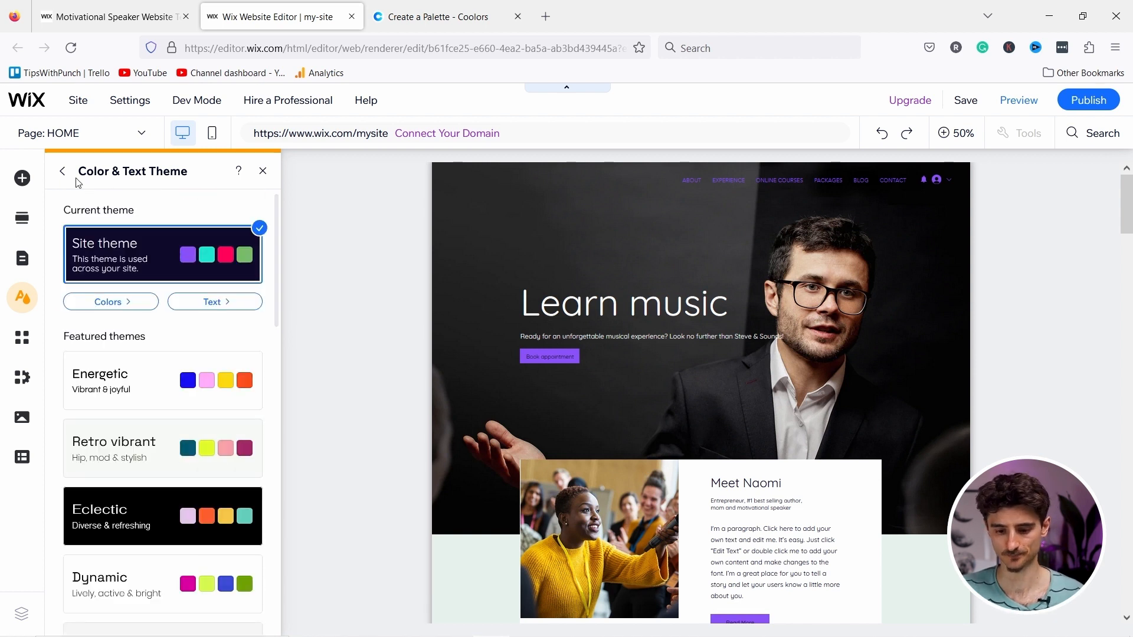
pyautogui.click(62, 171)
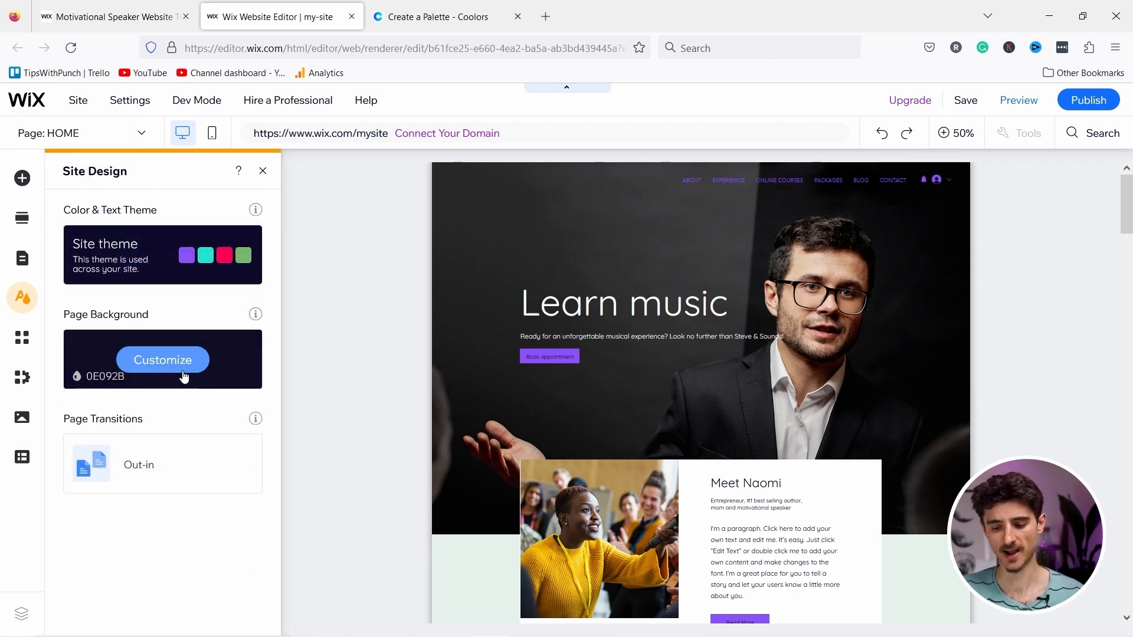
pyautogui.scroll(-5, 548, 289)
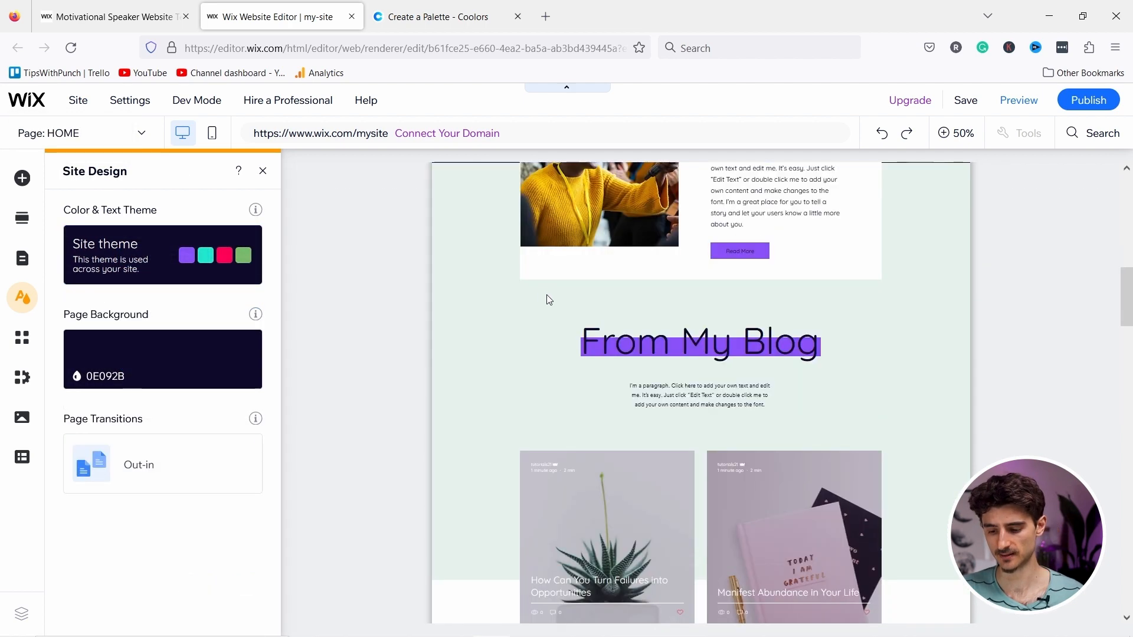
pyautogui.scroll(-10, 548, 300)
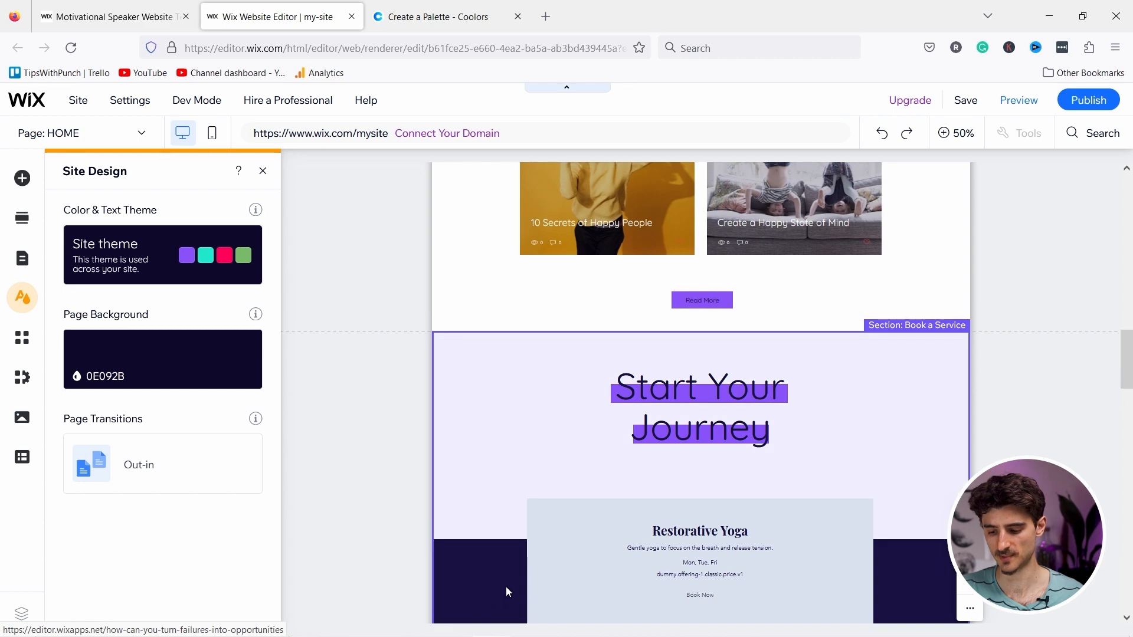
pyautogui.scroll(-5, 511, 587)
pyautogui.scroll(15, 307, 407)
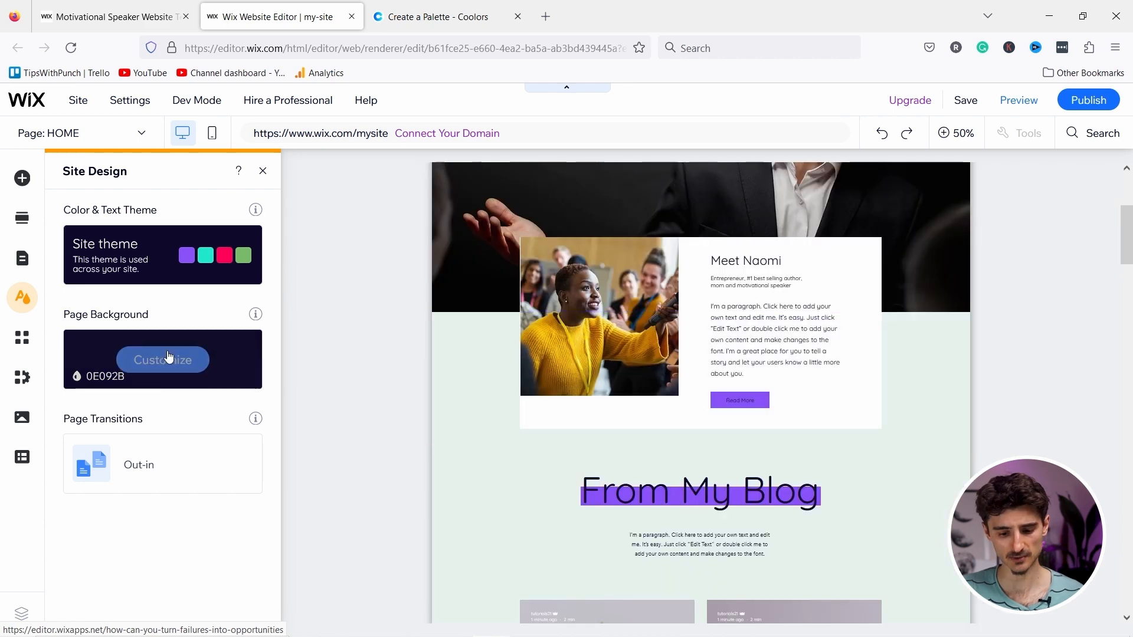
# Set the home page's background color to white #FFFFFF from the theme colors and close the site design settings.
pyautogui.click(166, 357)
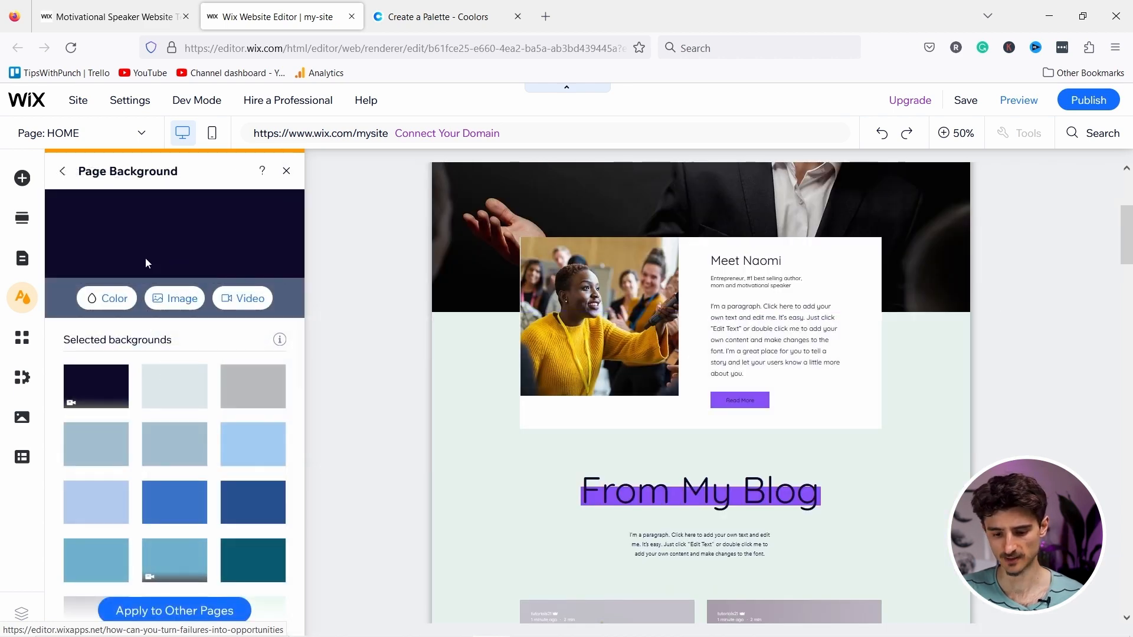
pyautogui.scroll(-2, 217, 379)
pyautogui.scroll(2, 249, 367)
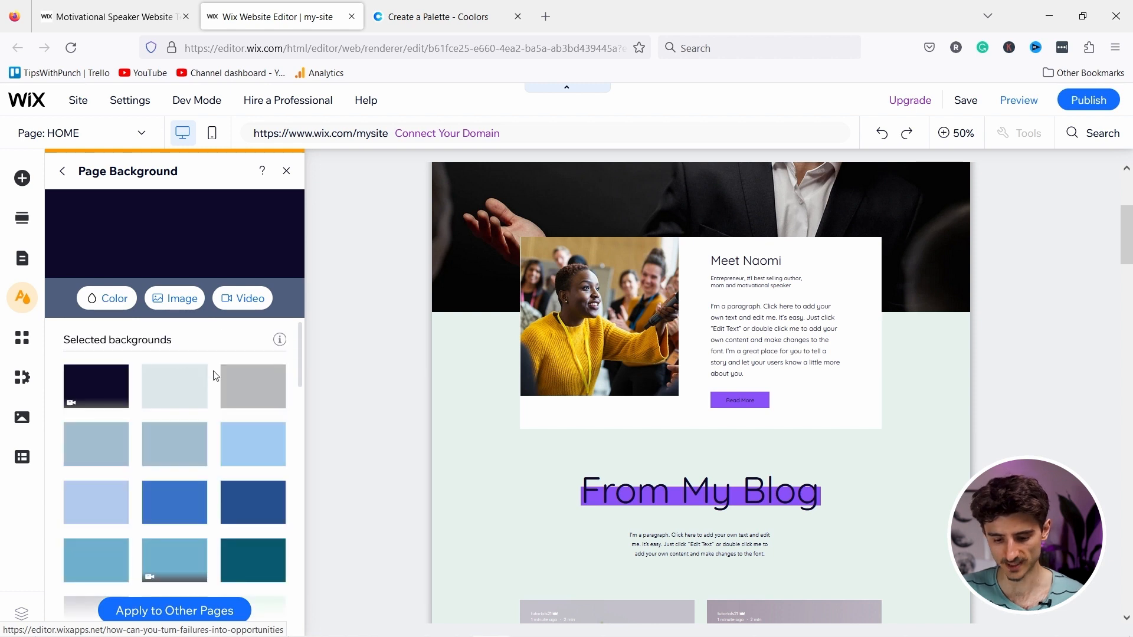
pyautogui.scroll(-1, 172, 394)
pyautogui.scroll(1, 196, 370)
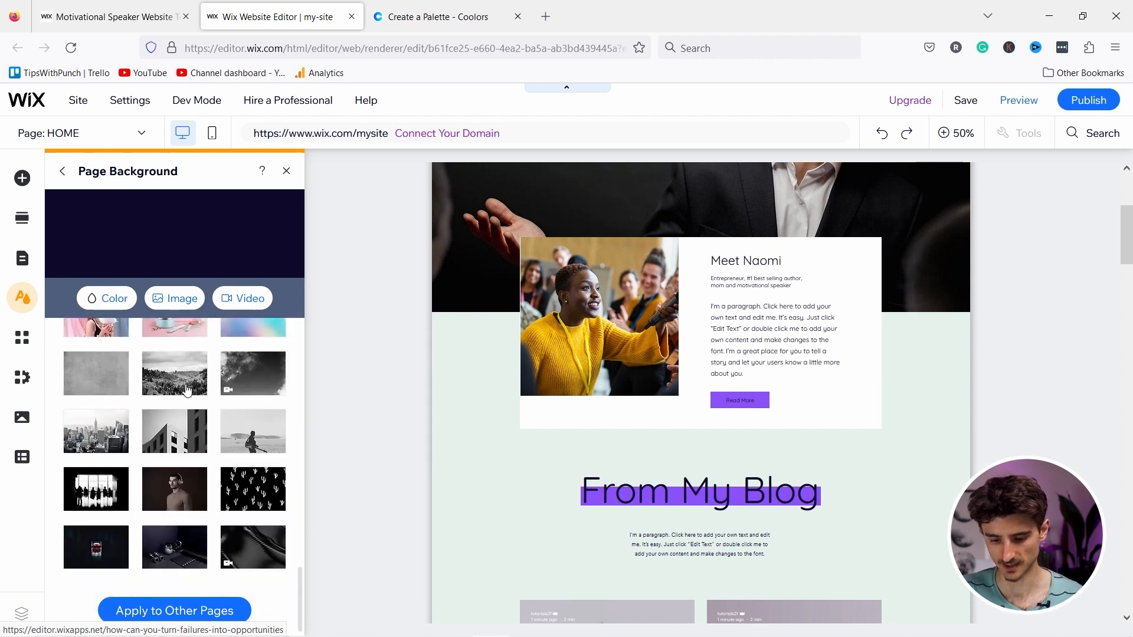
pyautogui.click(98, 298)
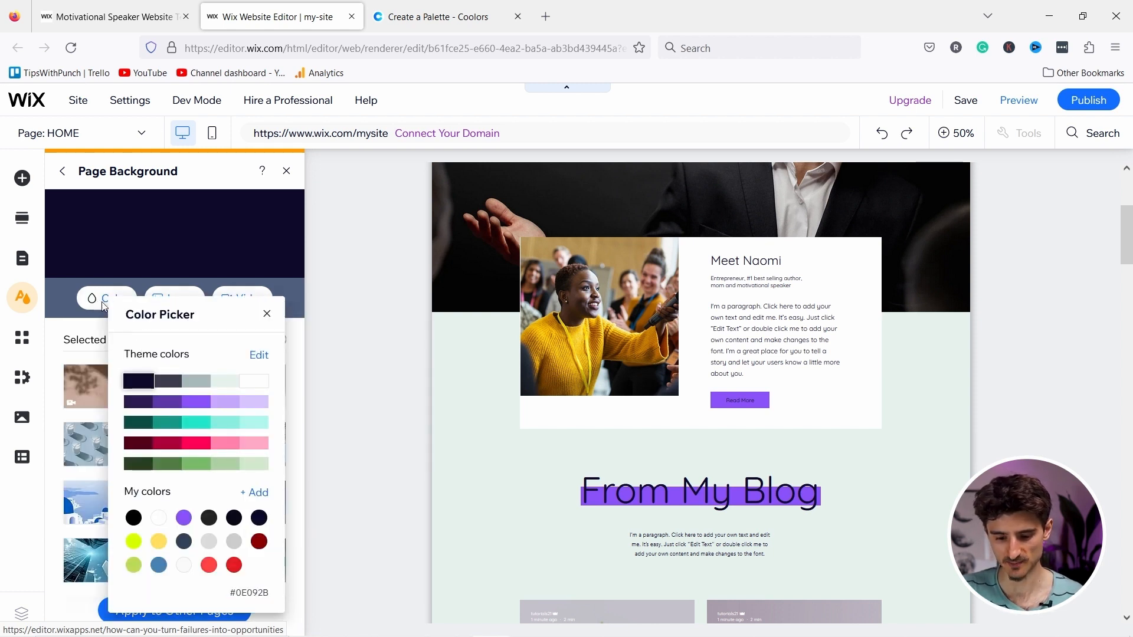
pyautogui.click(260, 381)
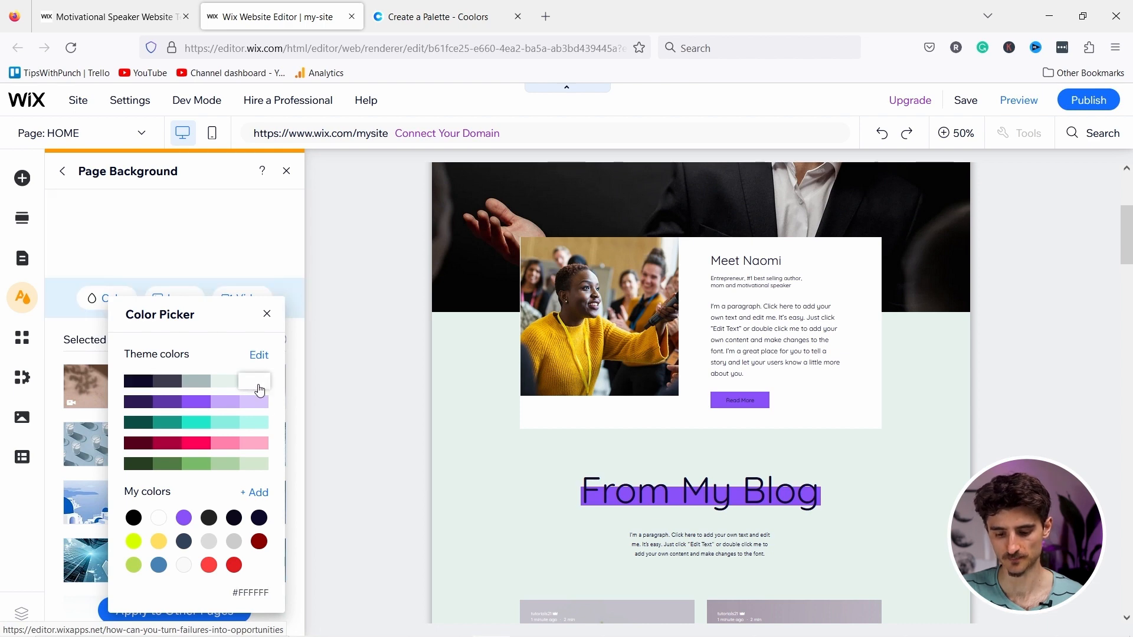
pyautogui.click(266, 314)
pyautogui.click(286, 170)
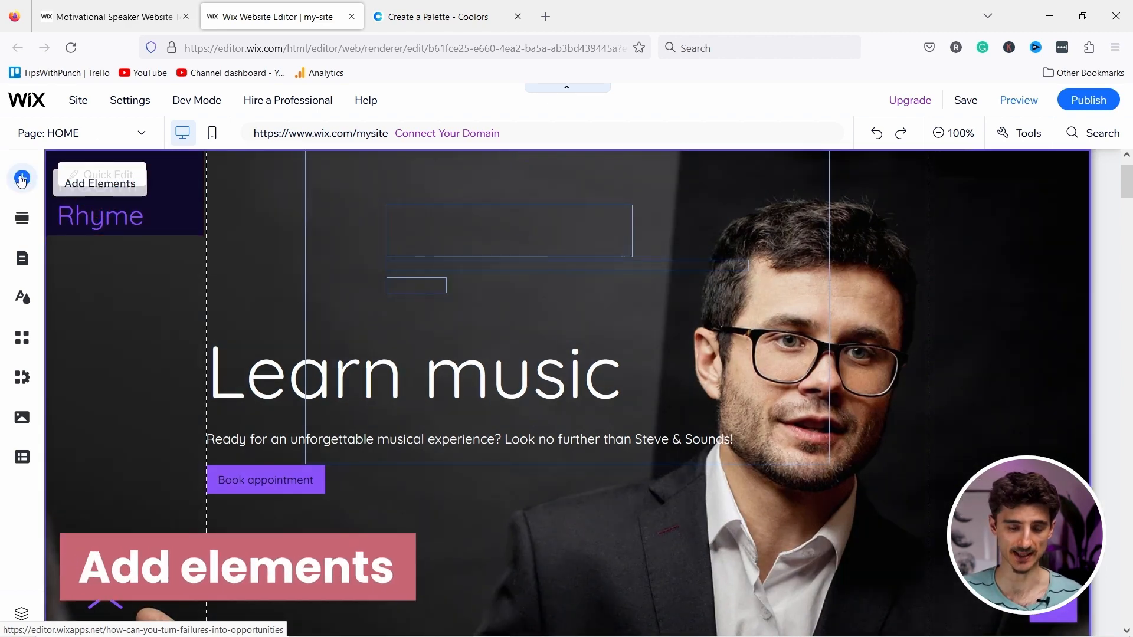
# Browse the image elements and the Classic and Featured strip designs that can be added to the page.
pyautogui.click(22, 178)
pyautogui.click(76, 226)
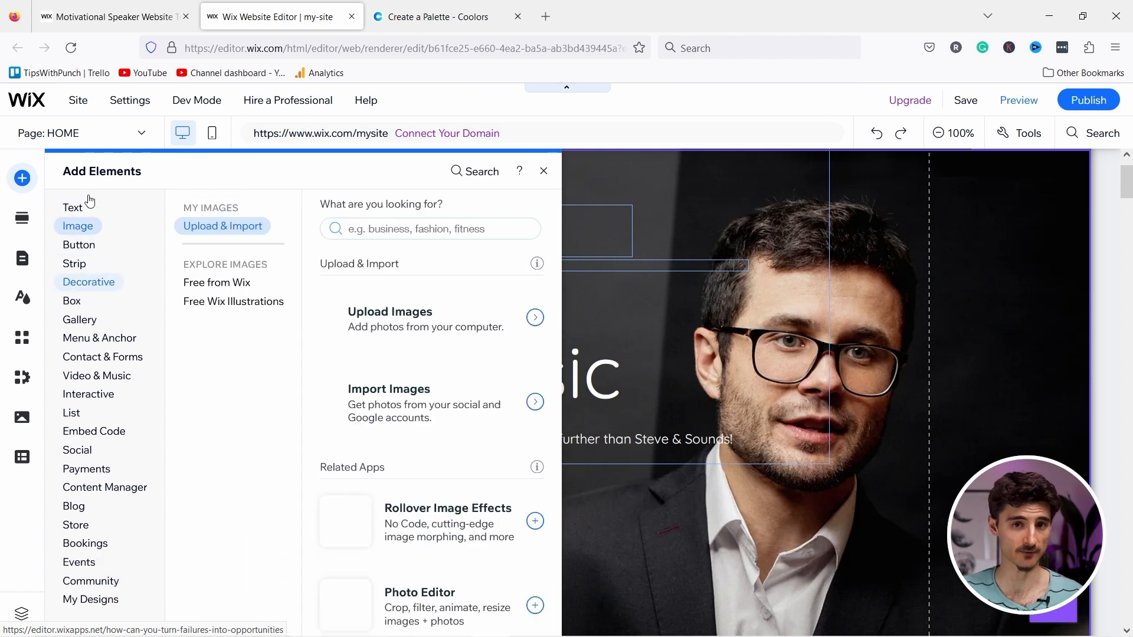
pyautogui.click(76, 265)
pyautogui.click(204, 231)
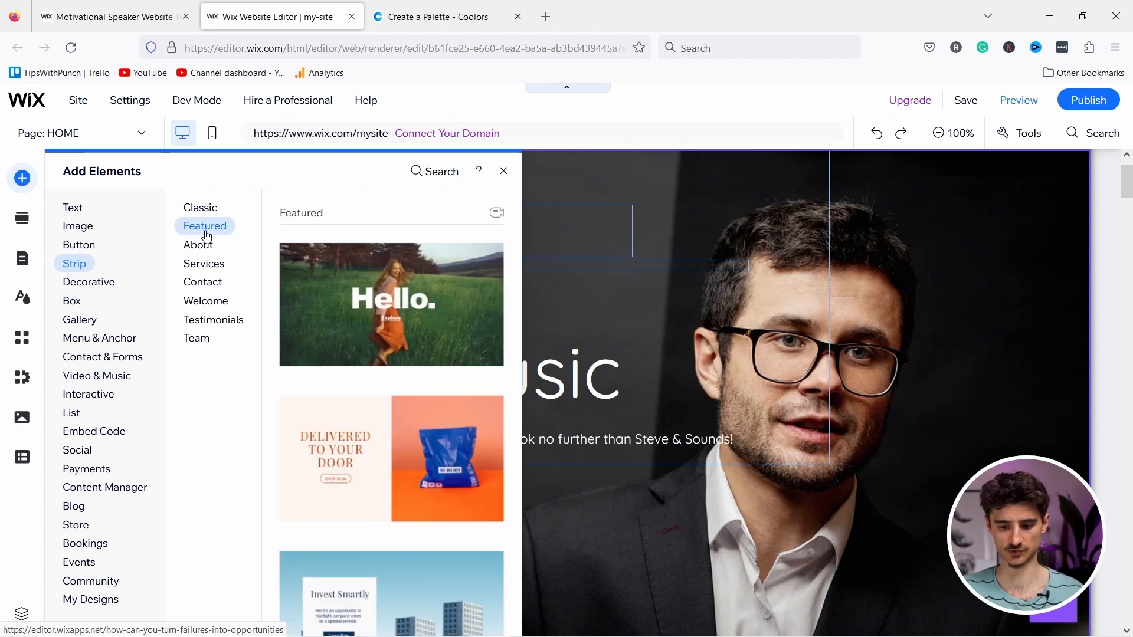
pyautogui.click(199, 208)
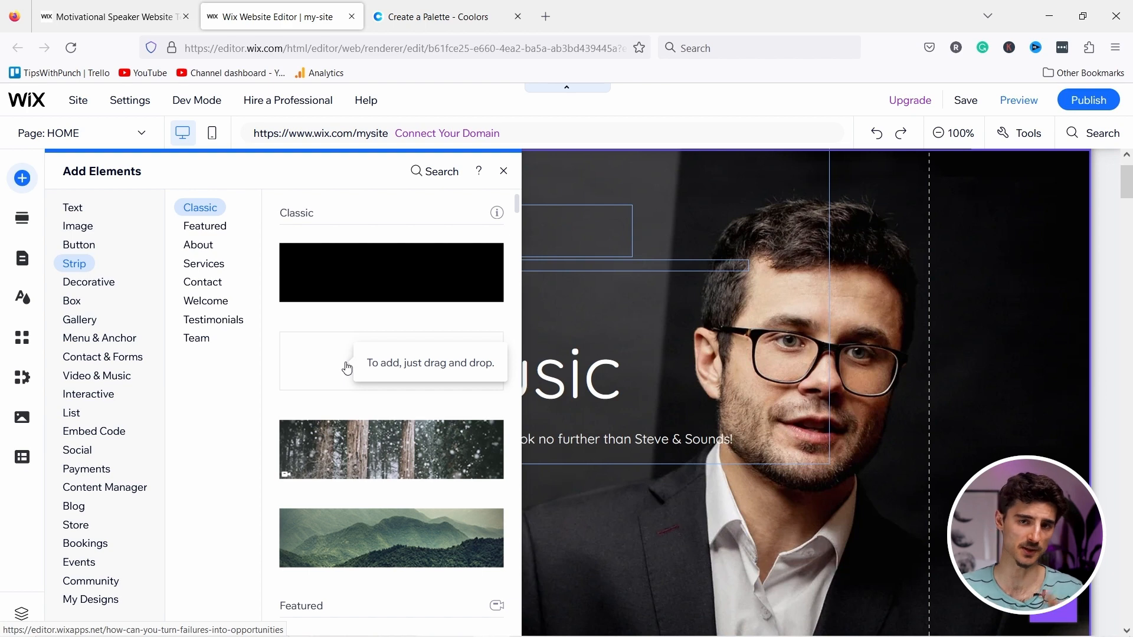
pyautogui.click(191, 235)
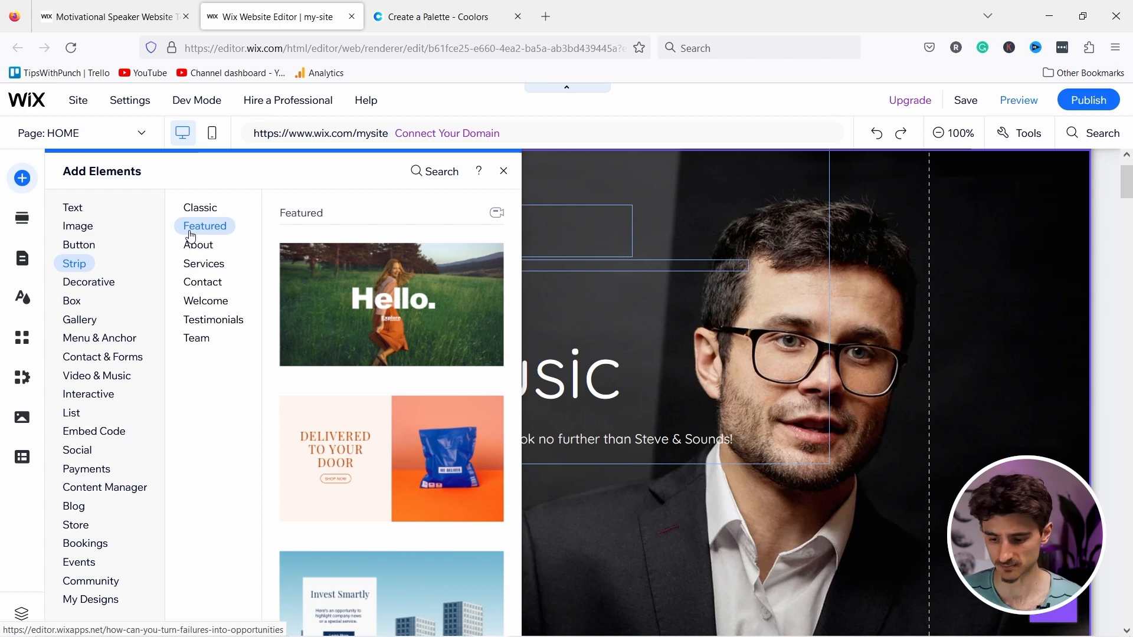
# Add the purple themed button to the hero banner and place it just beside the "Book appointment" button.
pyautogui.click(80, 252)
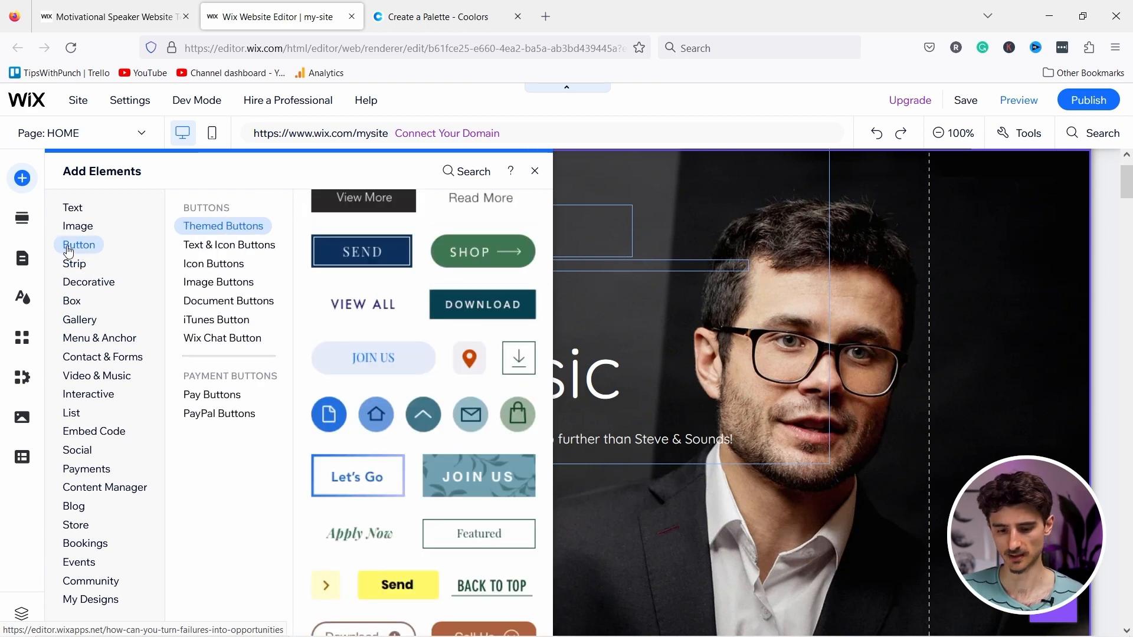
pyautogui.click(251, 242)
pyautogui.click(244, 227)
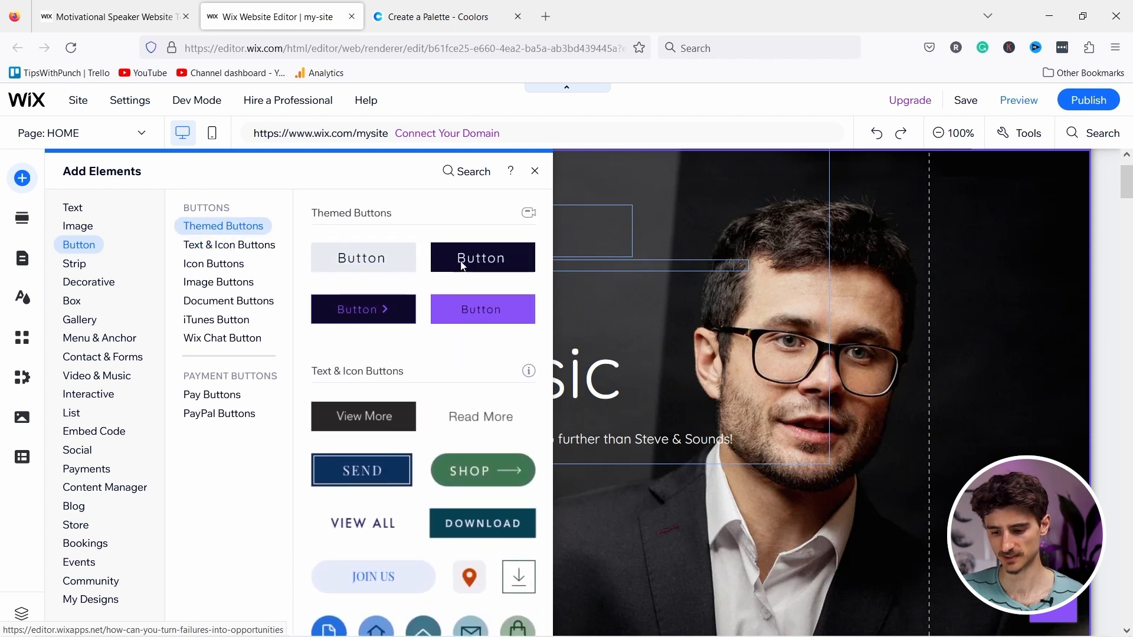
pyautogui.moveTo(476, 310); pyautogui.dragTo(633, 513)
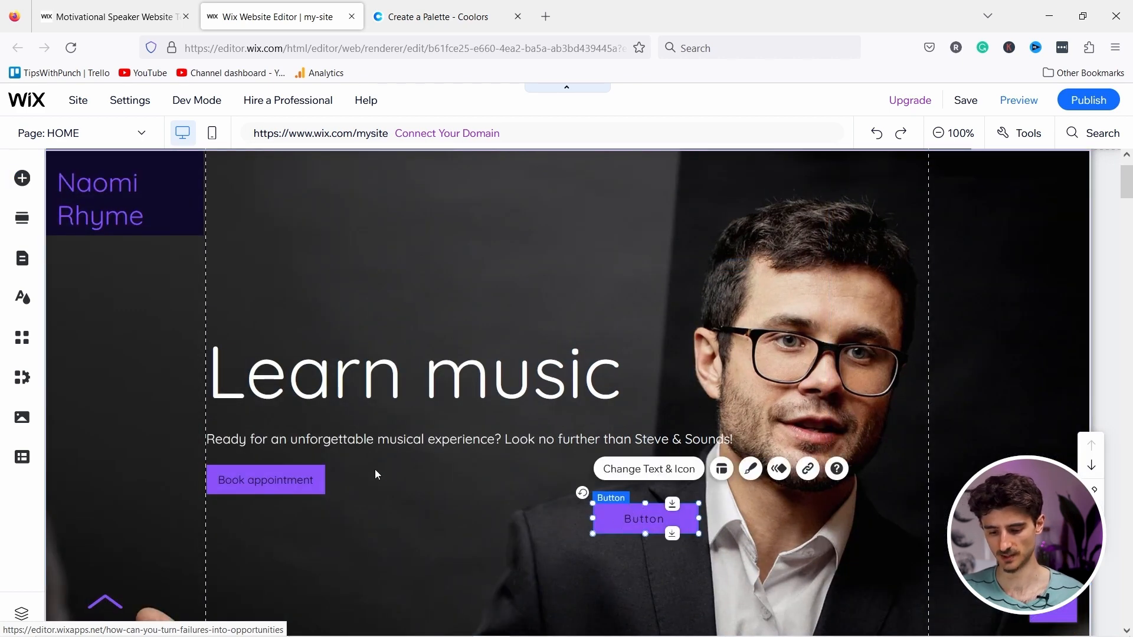
pyautogui.moveTo(644, 519); pyautogui.dragTo(410, 484)
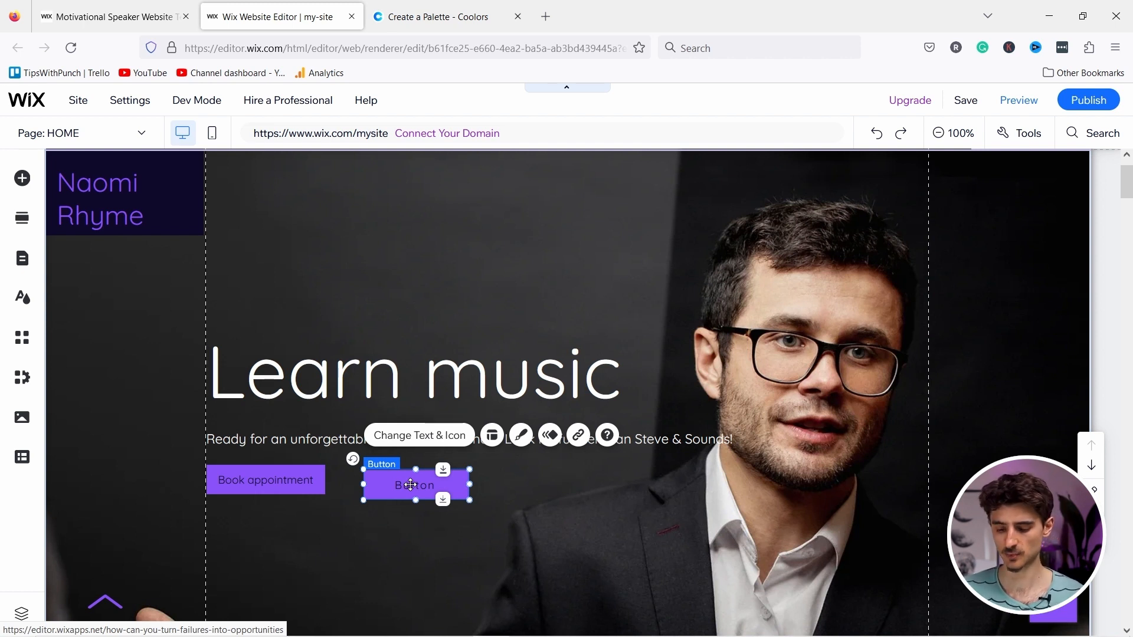
# Delete the extra button beside "Book appointment" from the hero banner and switch to the mobile version of the site.
pyautogui.press('Delete')
pyautogui.click(384, 460)
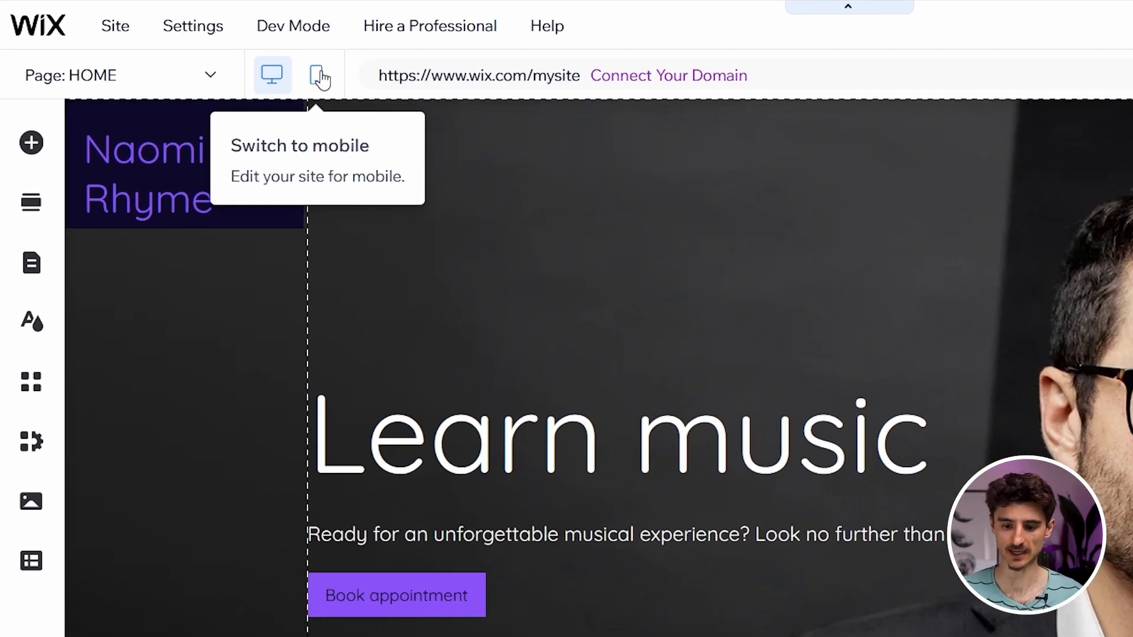
pyautogui.click(319, 76)
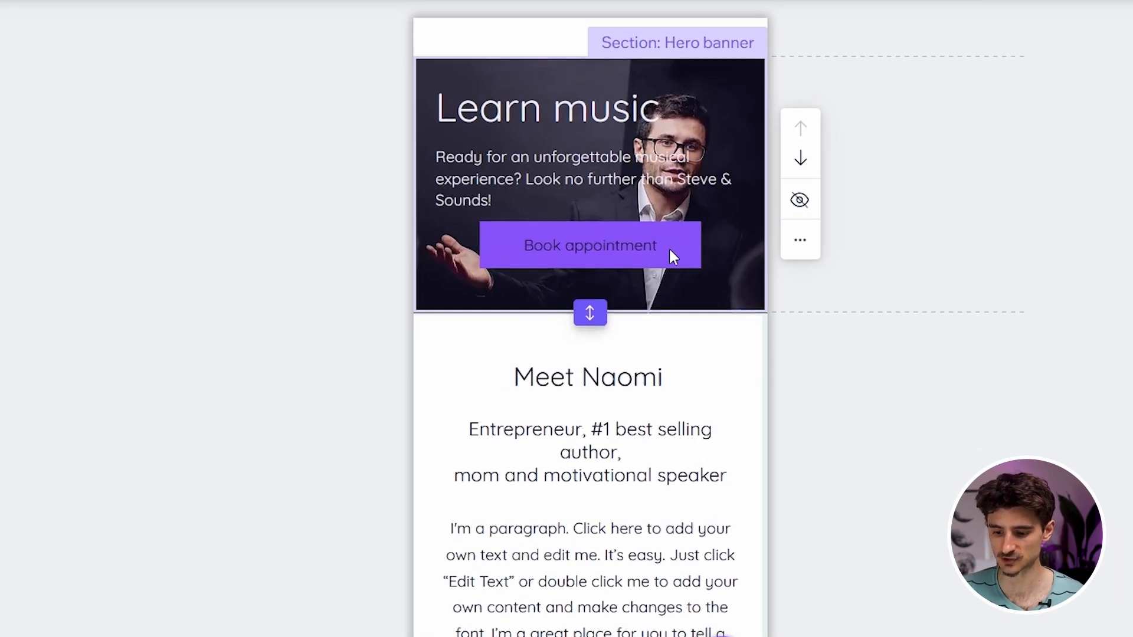
# Align the mobile "Book appointment" button with the start of the hero text, and make the hero section and its strip taller.
pyautogui.click(649, 246)
pyautogui.moveTo(645, 245); pyautogui.dragTo(625, 260)
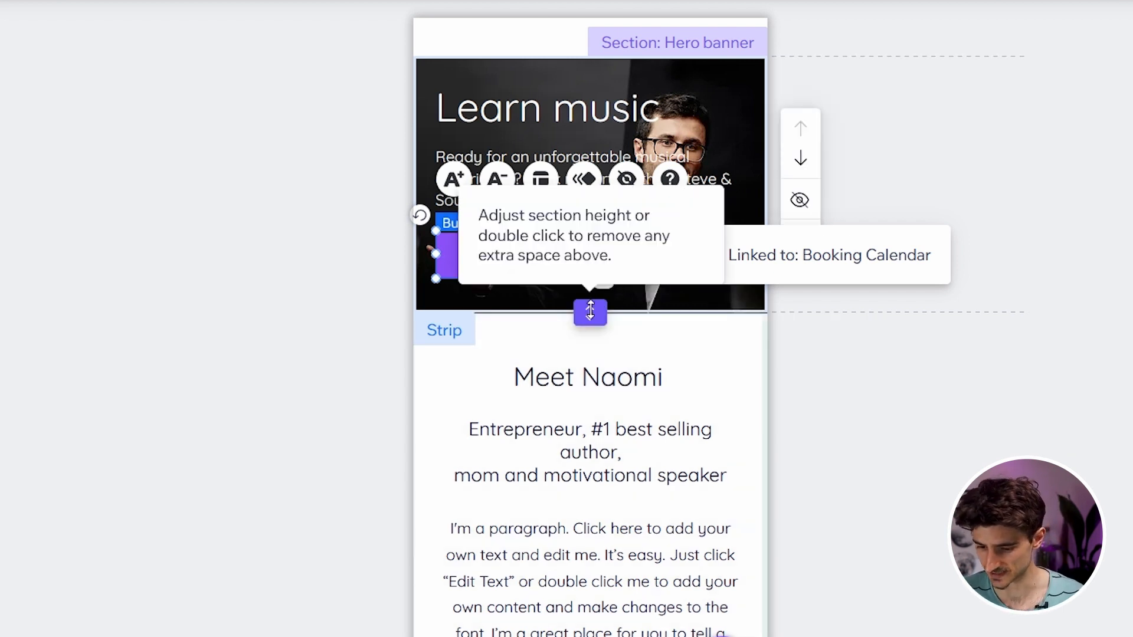
pyautogui.moveTo(594, 318); pyautogui.dragTo(594, 415)
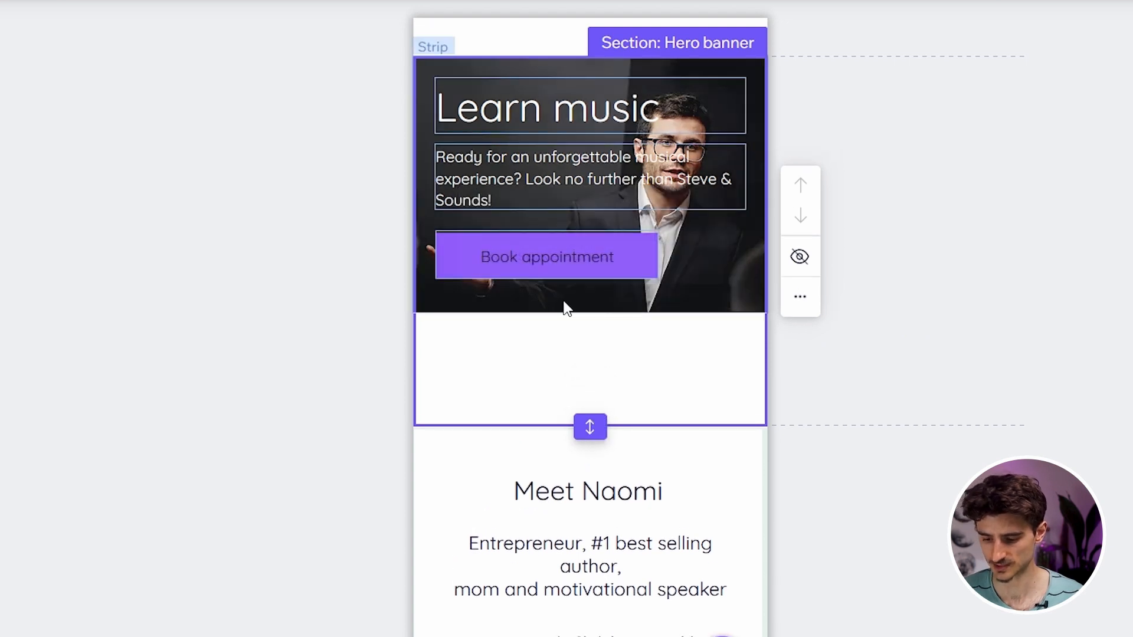
pyautogui.click(564, 308)
pyautogui.moveTo(604, 308); pyautogui.dragTo(621, 467)
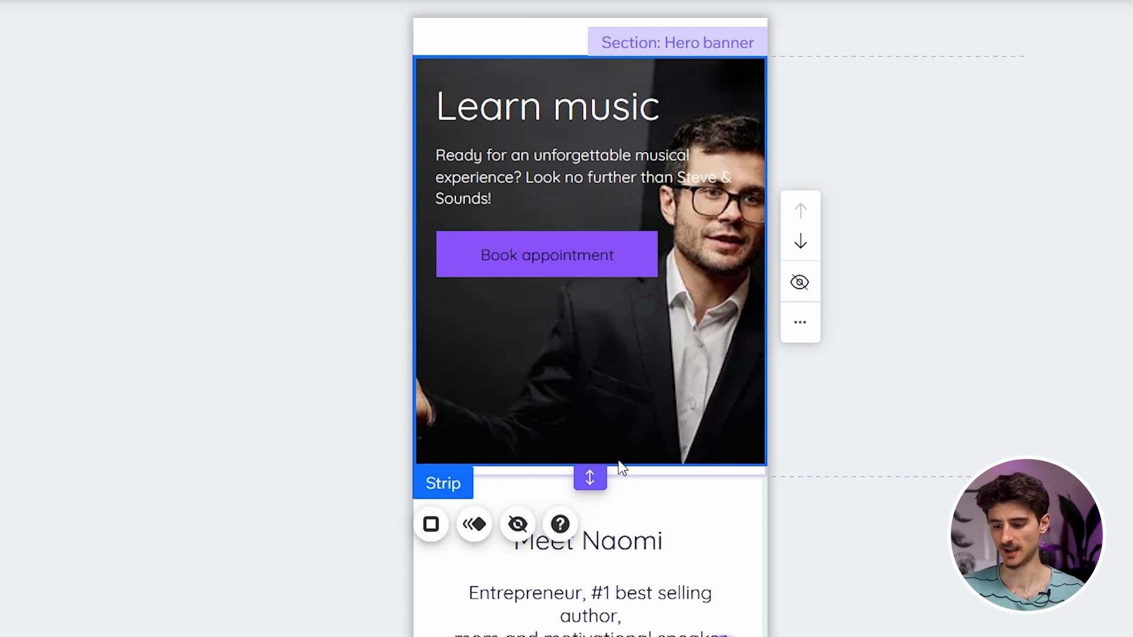
# Move the mobile hero headline, paragraph and "Book appointment" button together slightly up, and deselect them.
pyautogui.click(495, 105)
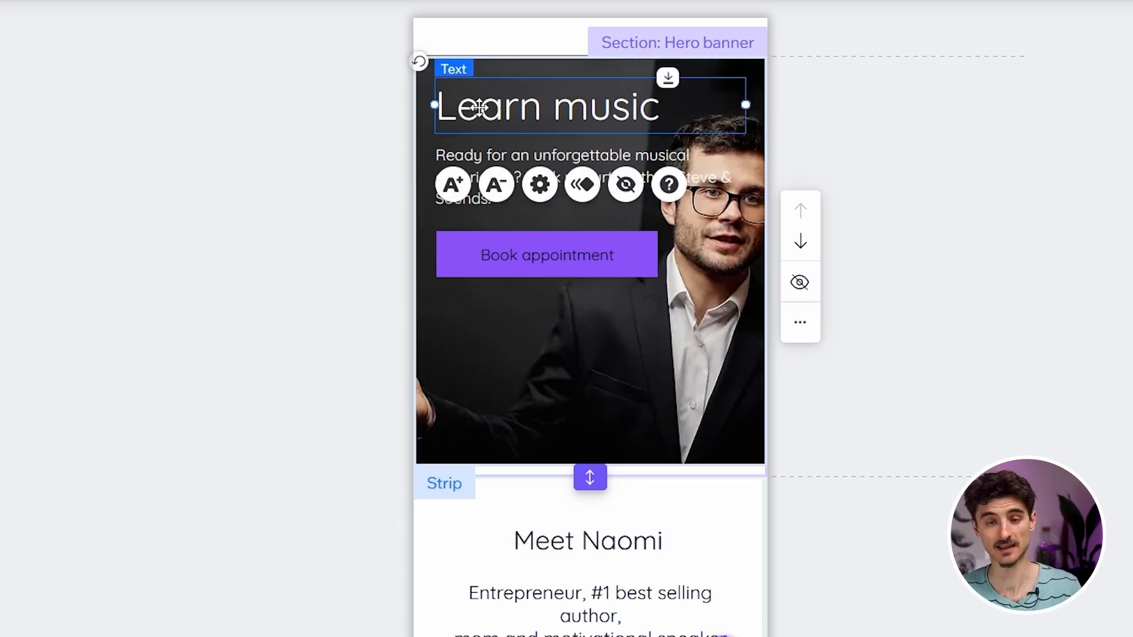
pyautogui.keyDown('shift'); pyautogui.click(502, 154); pyautogui.keyUp('shift')
pyautogui.keyDown('shift'); pyautogui.click(523, 266); pyautogui.keyUp('shift')
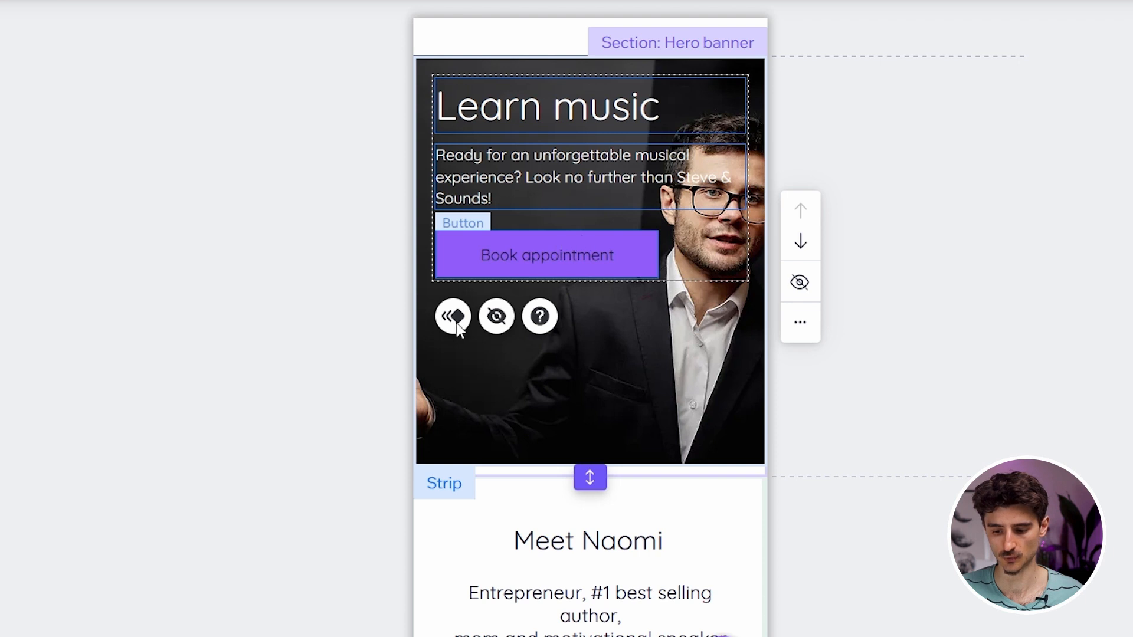
pyautogui.moveTo(485, 85)
pyautogui.mouseDown()
pyautogui.moveTo(485, 206)
pyautogui.moveTo(484, 87)
pyautogui.mouseUp()
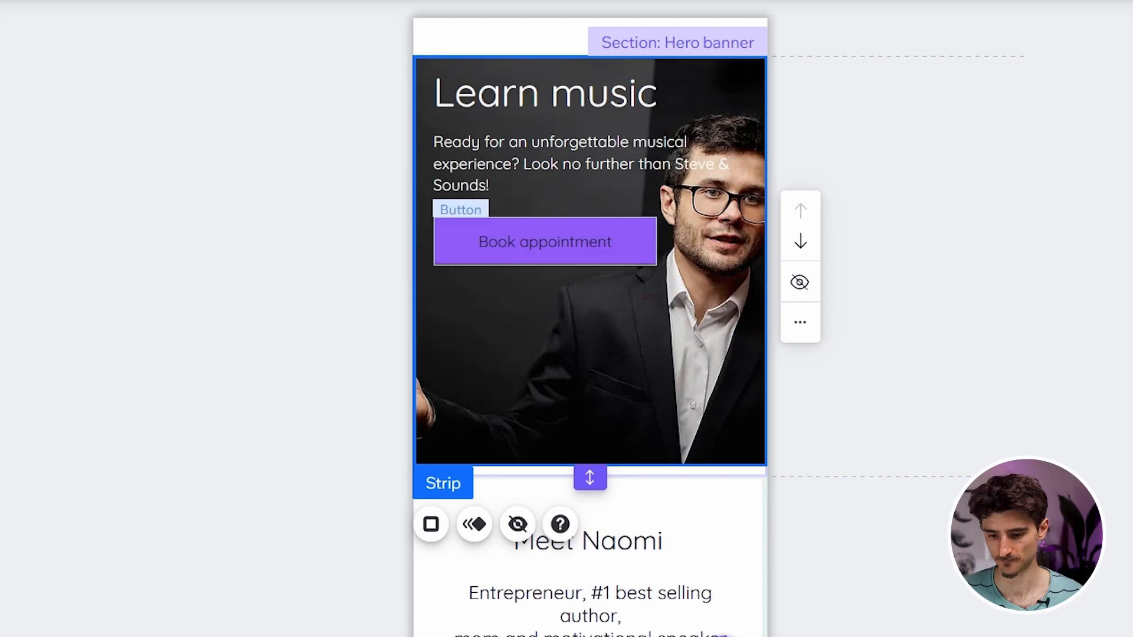
pyautogui.click(0, 0)
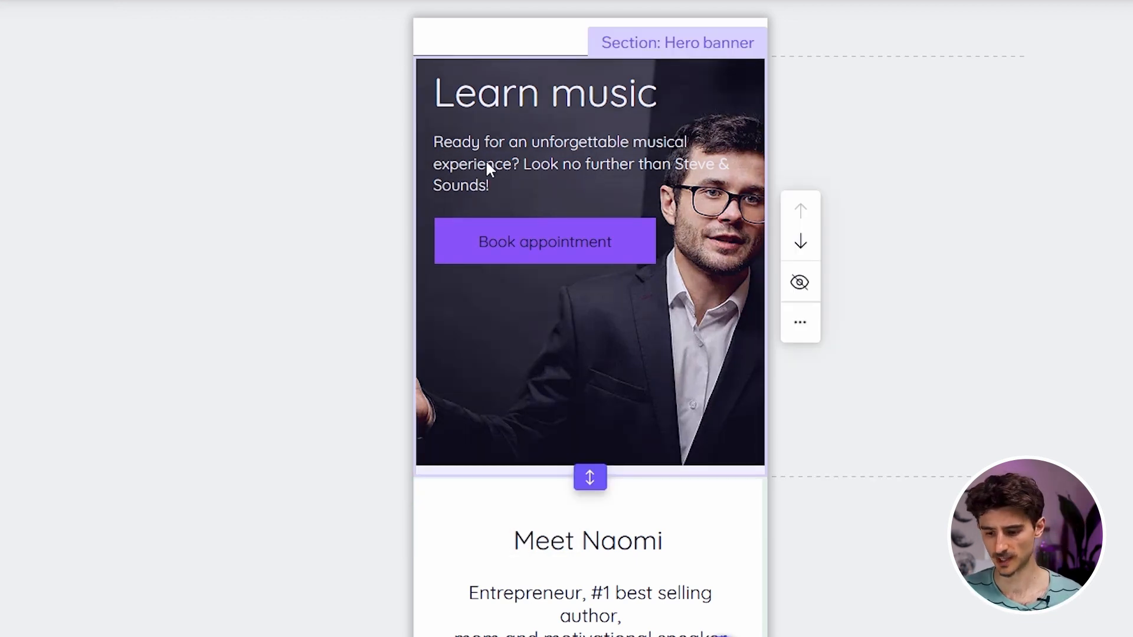
# Try a 15 px font size on the mobile hero paragraph and bring it back to 14 px.
pyautogui.click(482, 165)
pyautogui.doubleClick(476, 148)
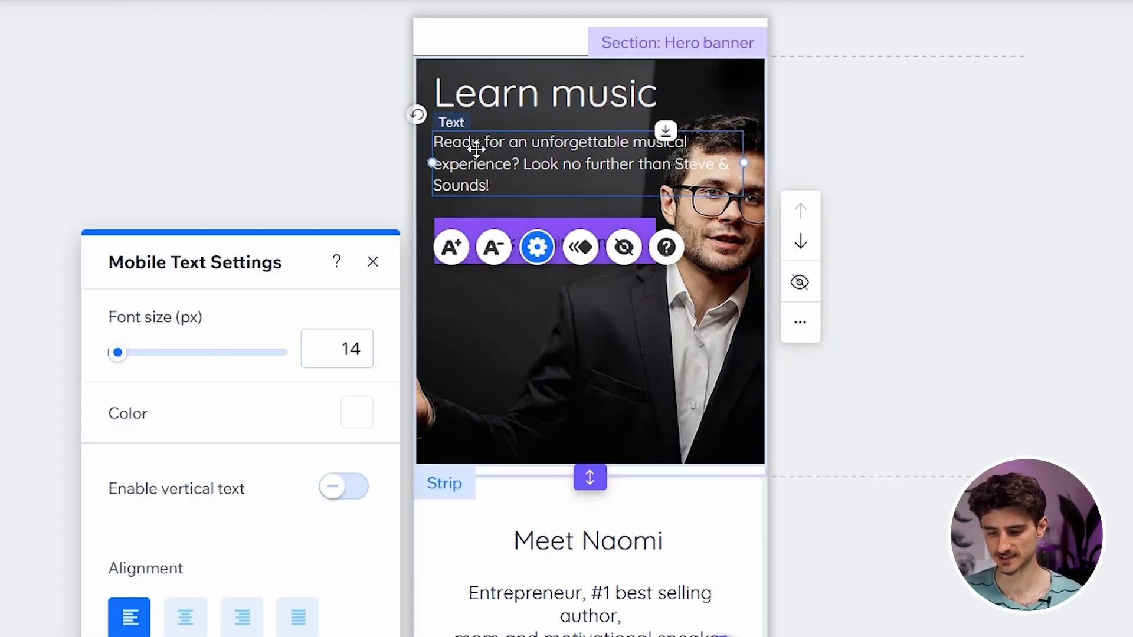
pyautogui.click(476, 264)
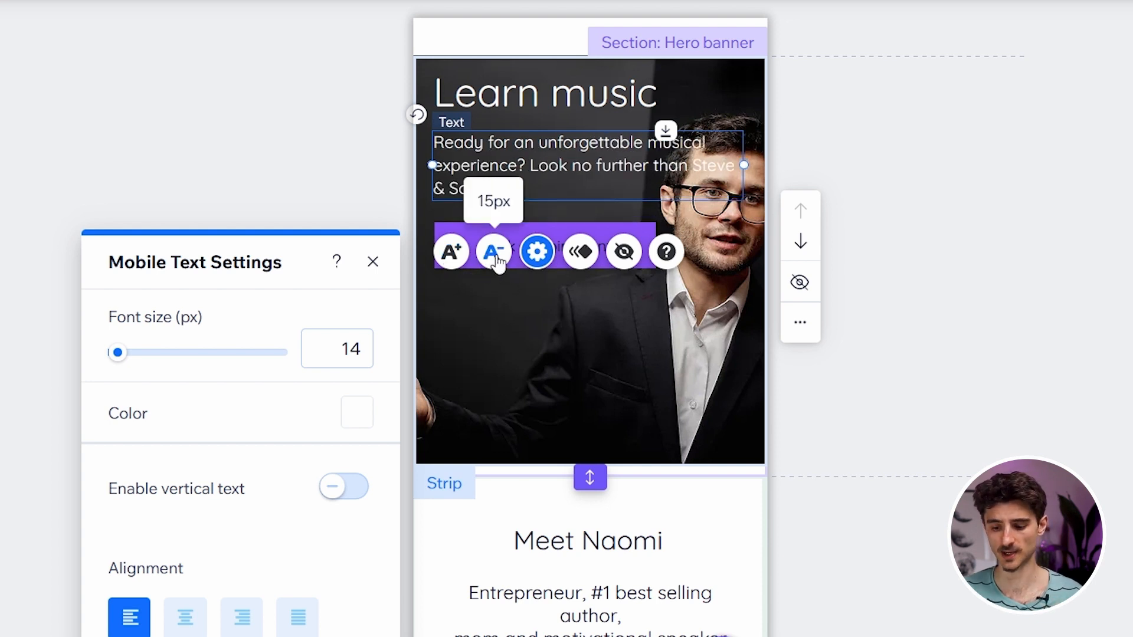
pyautogui.click(494, 252)
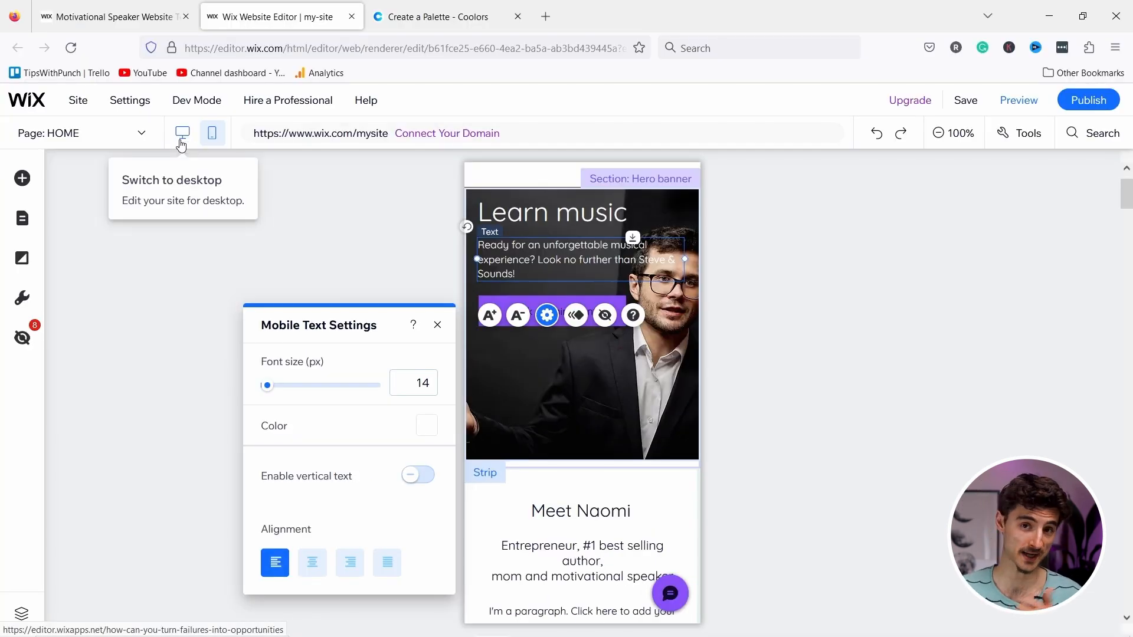
# Return to the desktop version, start saving the site and try "home" and "home-page" as the free Wix domain's site name.
pyautogui.press('Escape')
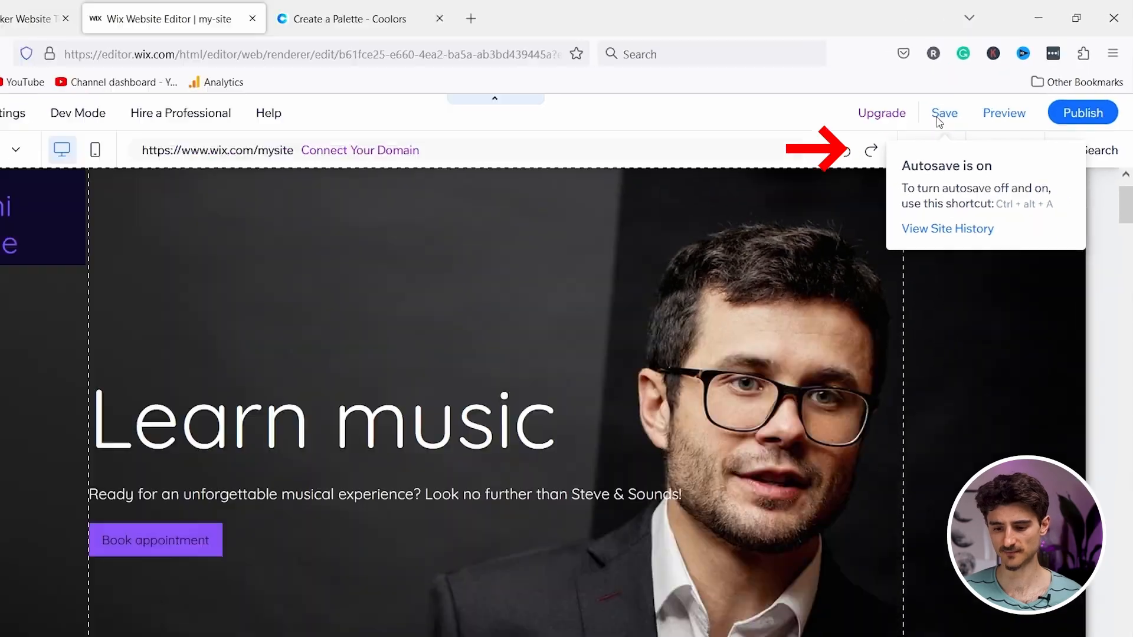
pyautogui.click(943, 114)
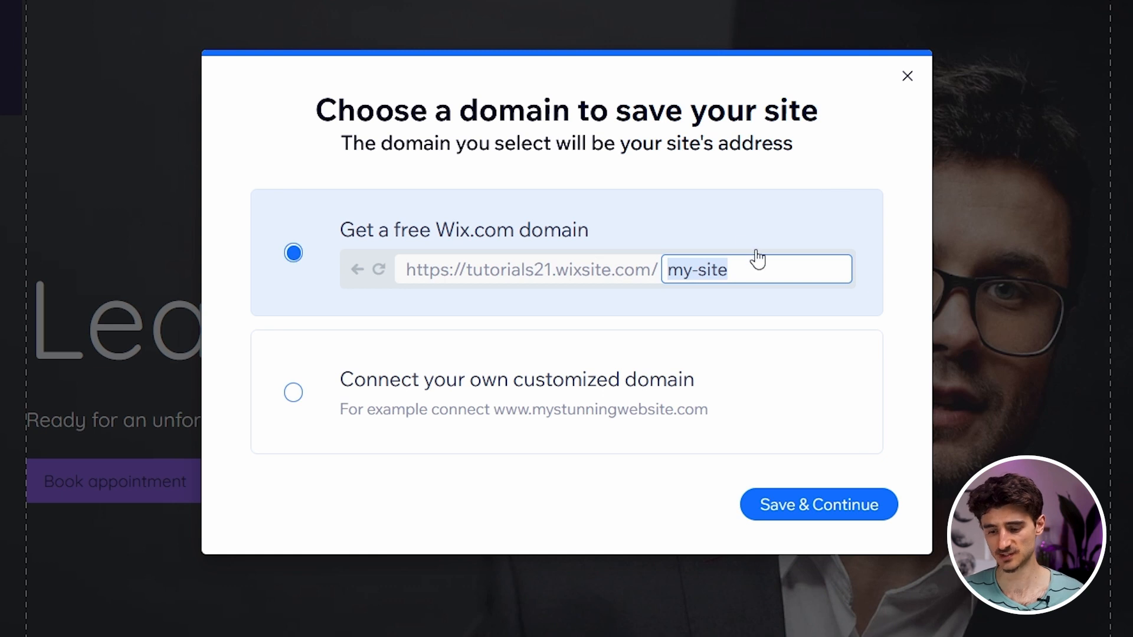
pyautogui.click(750, 258)
pyautogui.moveTo(729, 262); pyautogui.dragTo(549, 260)
pyautogui.write('home')
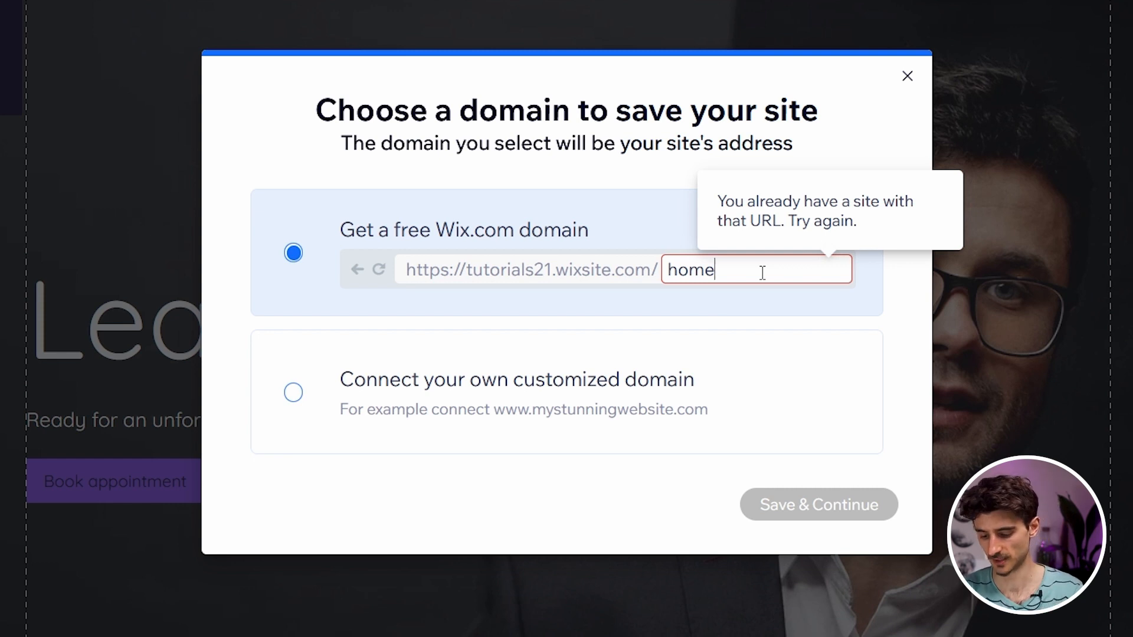
pyautogui.write('-page')
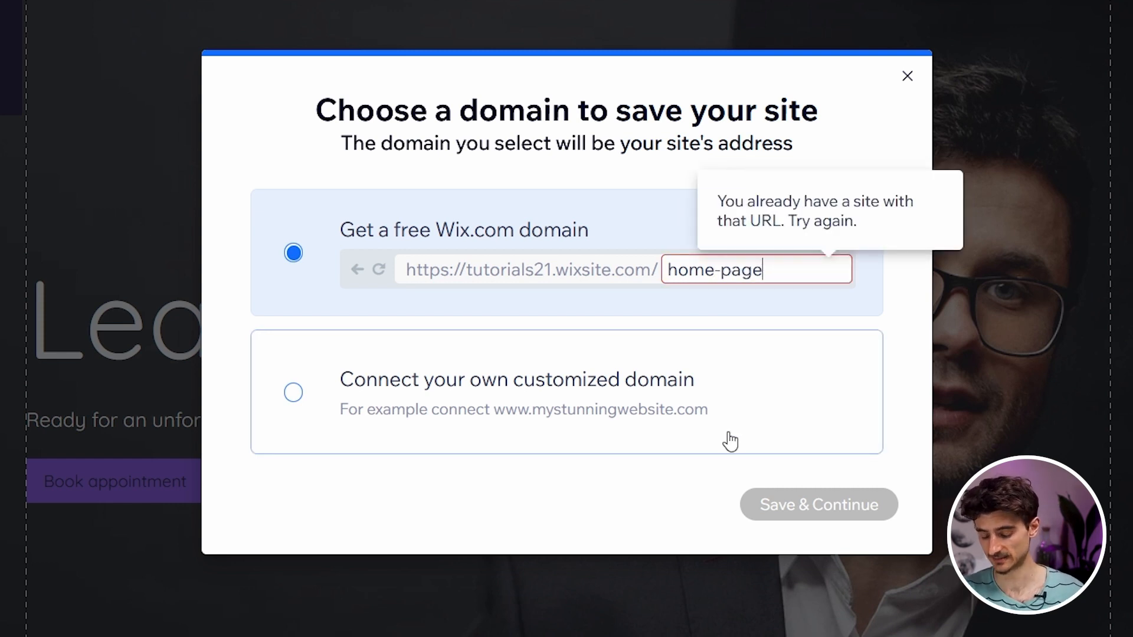
# Set the free Wix domain's site name to "inspire", save the site and dismiss the confirmation.
pyautogui.moveTo(771, 271); pyautogui.dragTo(665, 258)
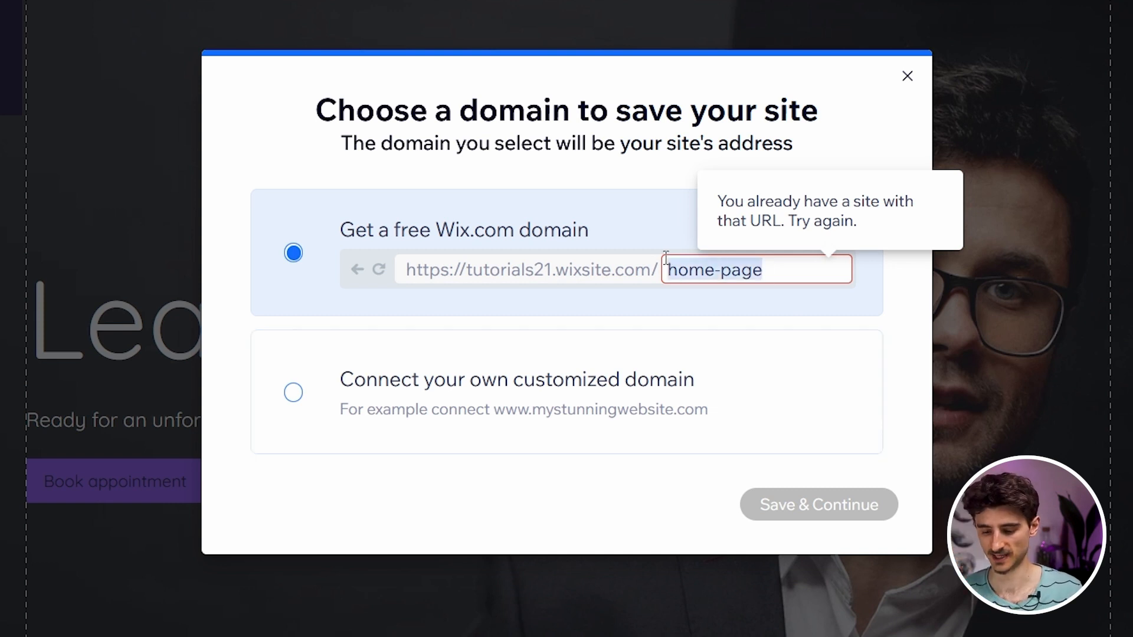
pyautogui.write('inspire')
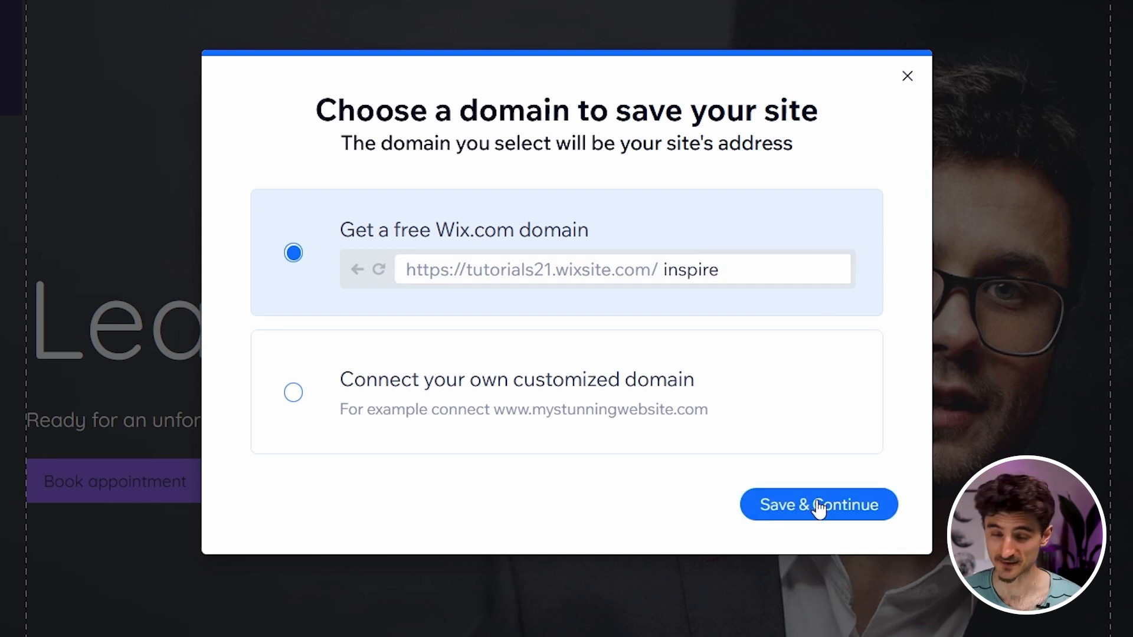
pyautogui.click(819, 506)
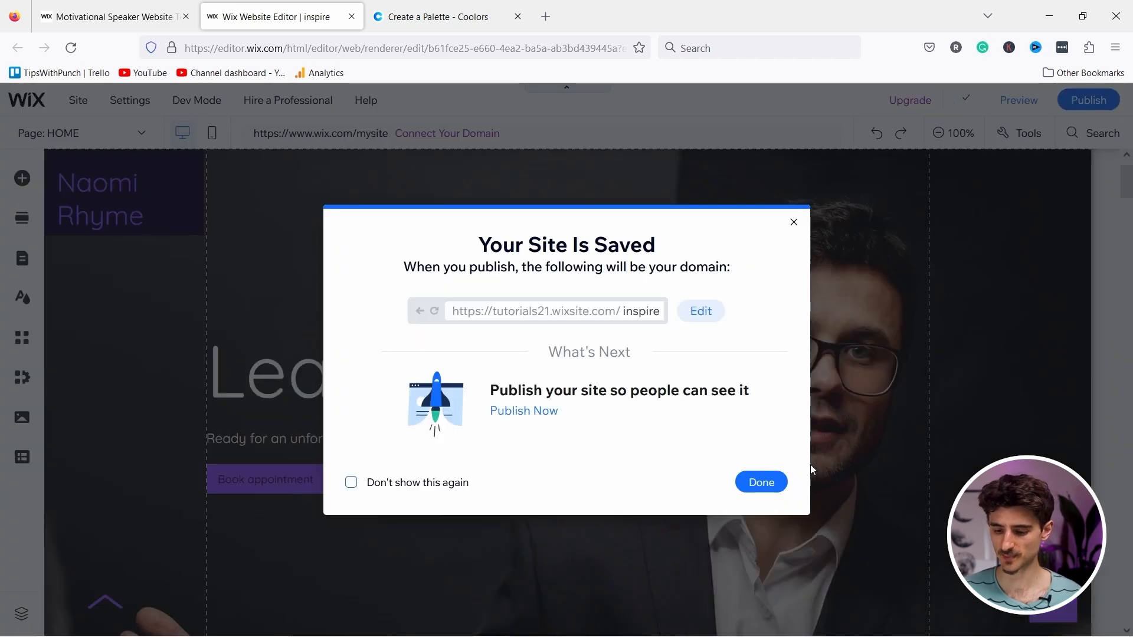
pyautogui.click(792, 223)
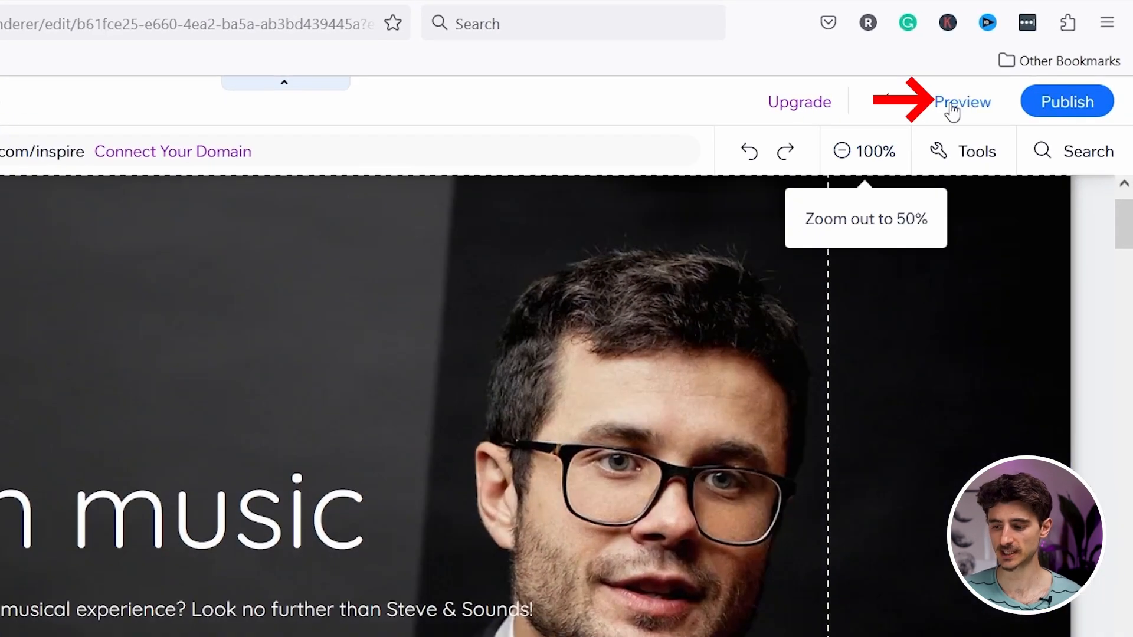
# Preview the desktop site, look through the home page sections from top to bottom, and return to the editor.
pyautogui.click(956, 110)
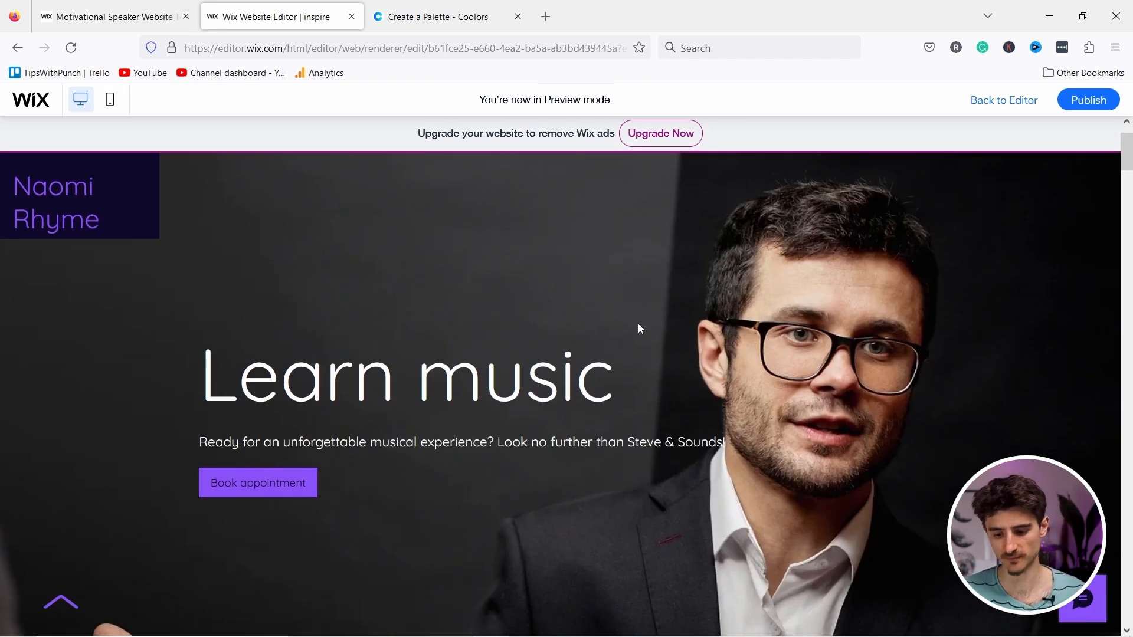
pyautogui.scroll(-5, 644, 323)
pyautogui.scroll(-10, 628, 307)
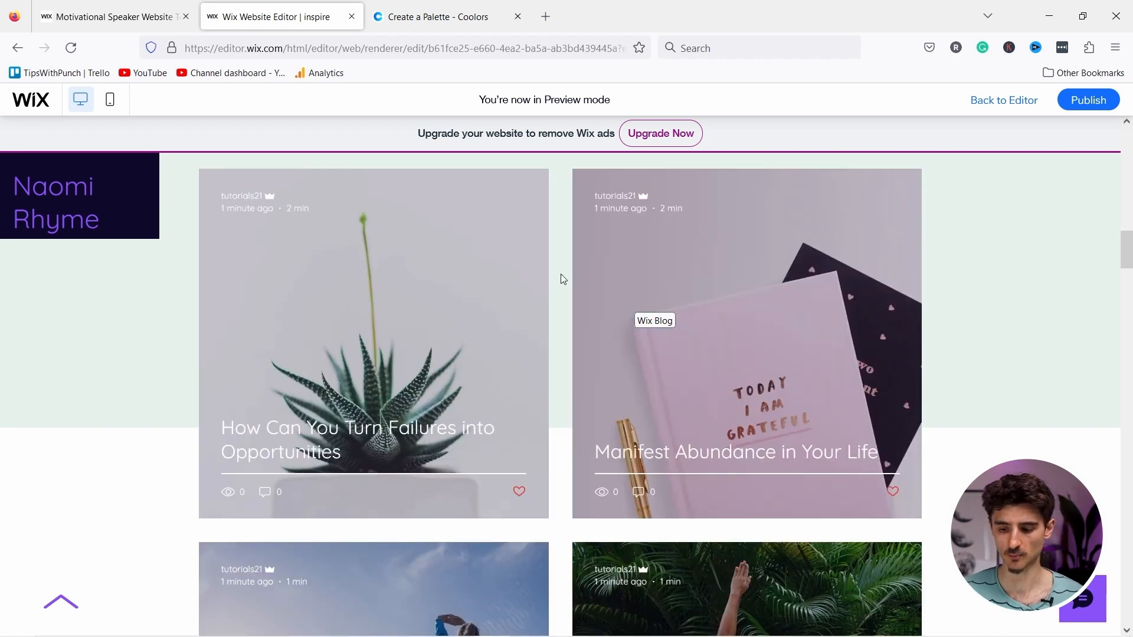
pyautogui.scroll(-10, 563, 278)
pyautogui.scroll(-5, 563, 318)
pyautogui.scroll(15, 591, 345)
pyautogui.scroll(8, 573, 348)
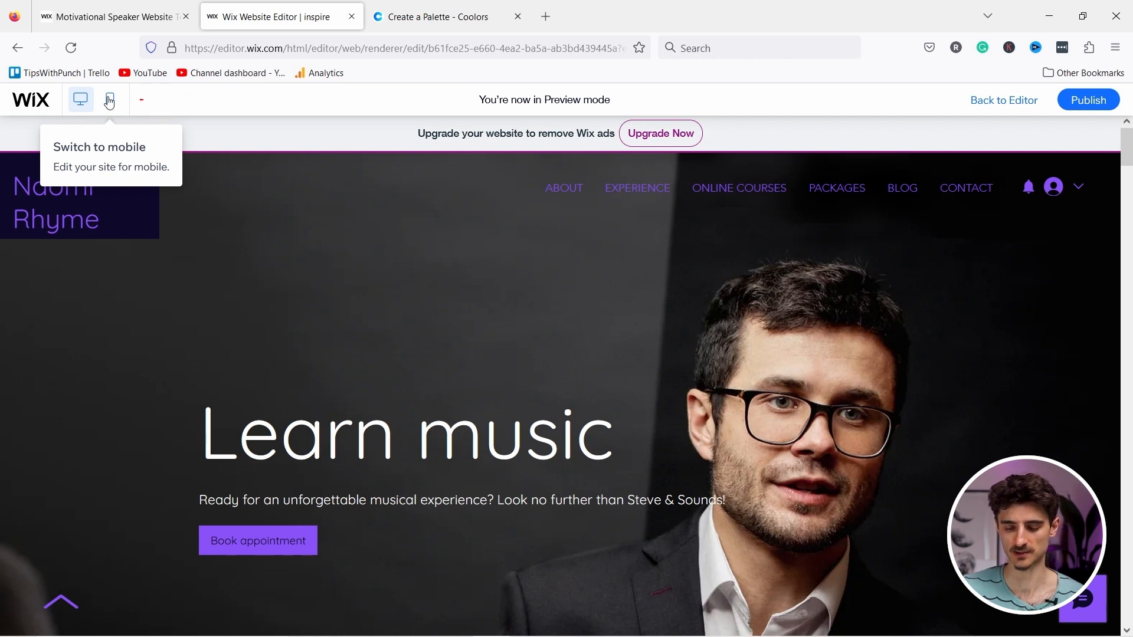
pyautogui.click(984, 107)
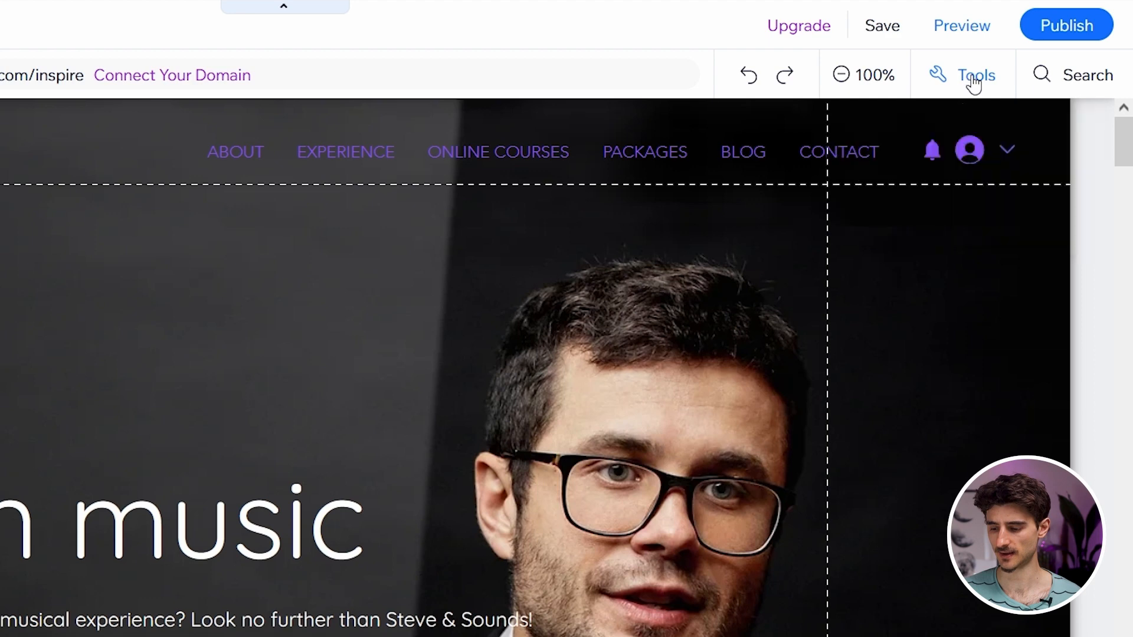
# Show the page layers, expand the hero banner's strip to select its "Book appointment" layer, and close the layers view.
pyautogui.click(1029, 141)
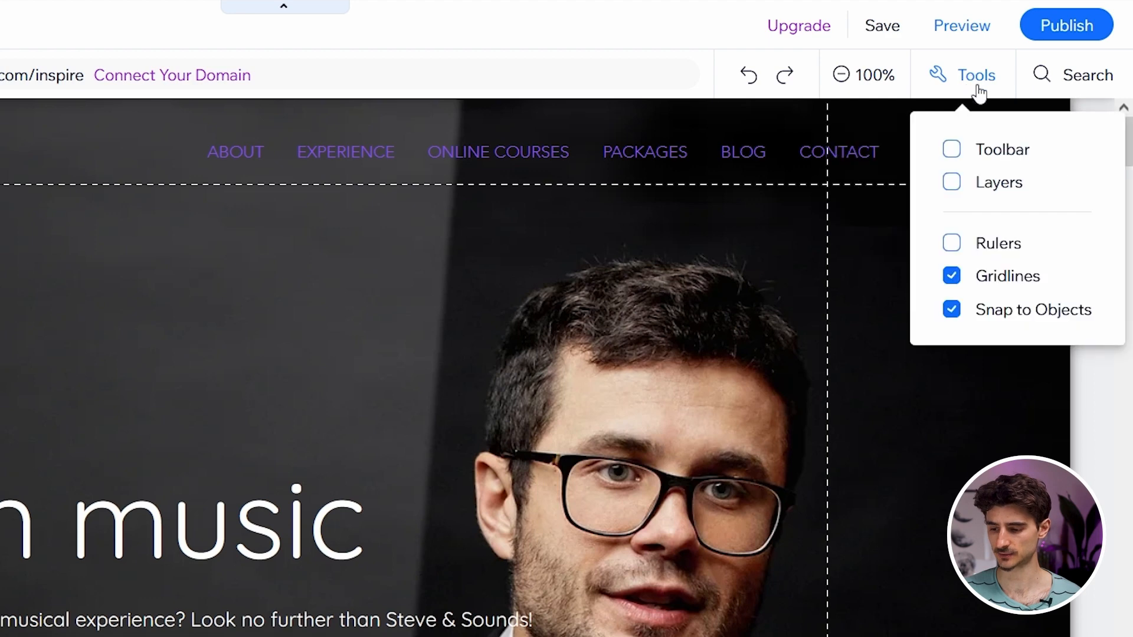
pyautogui.click(987, 184)
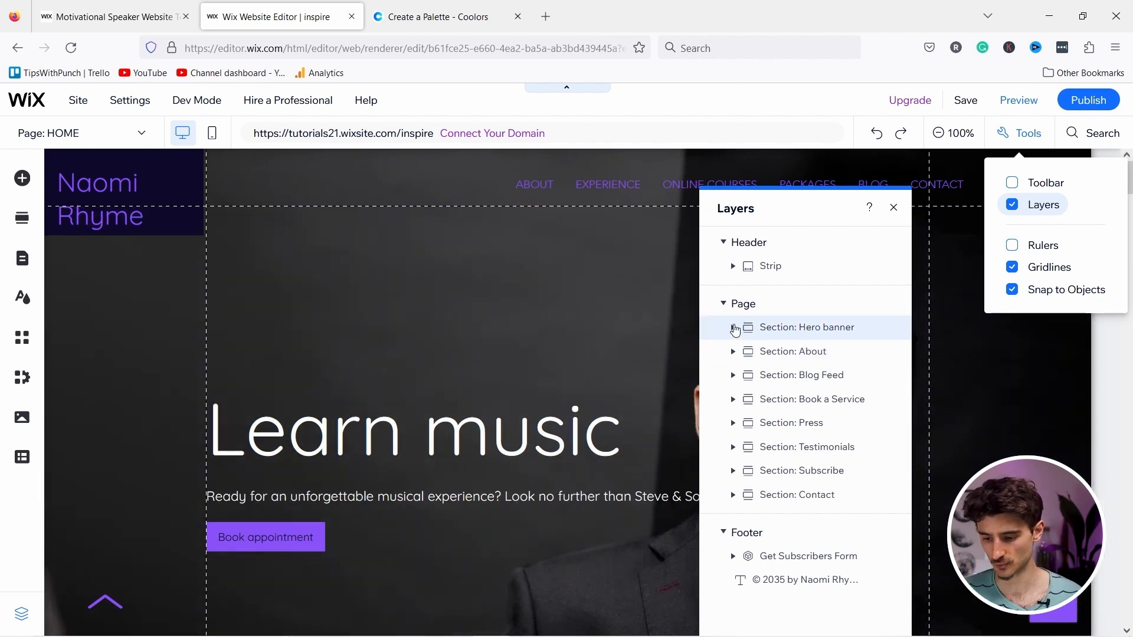
pyautogui.click(735, 330)
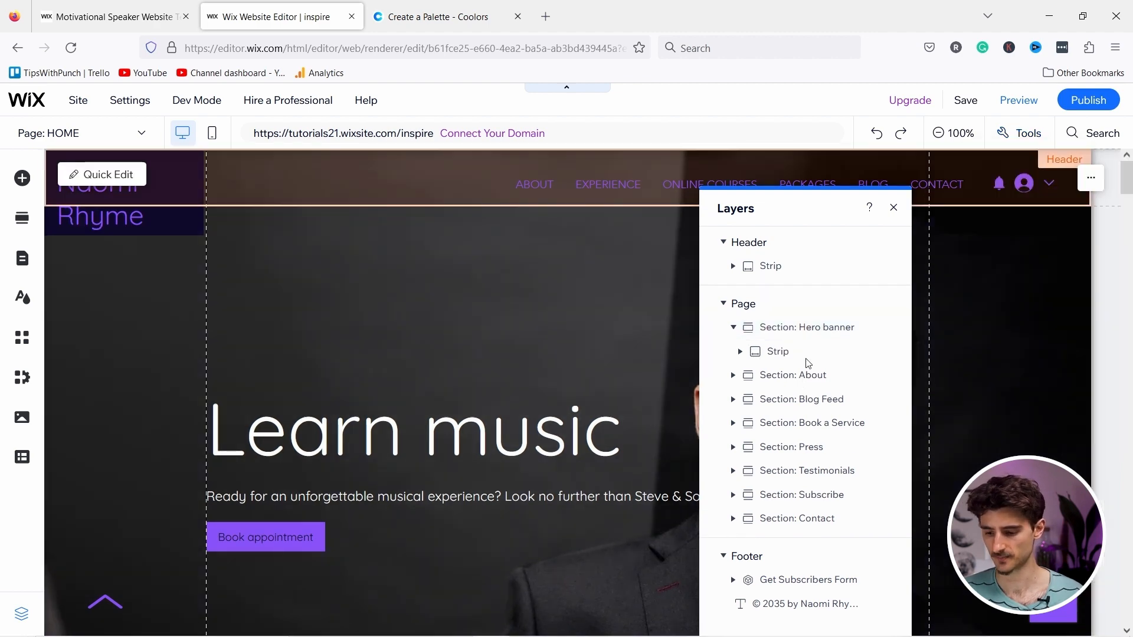
pyautogui.click(742, 351)
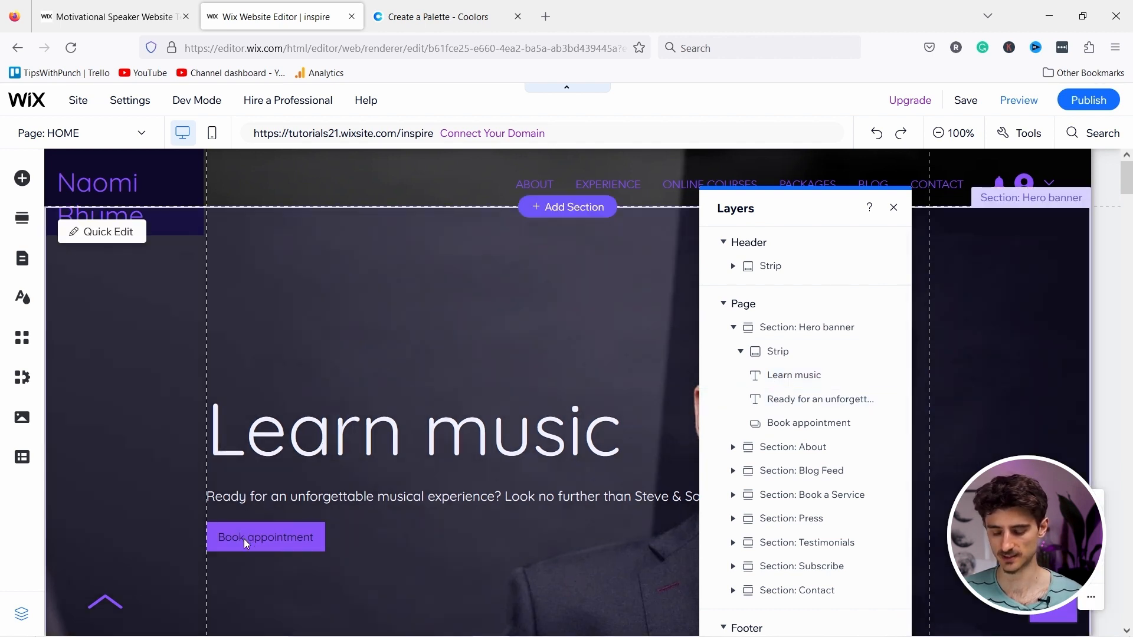
pyautogui.click(795, 425)
pyautogui.scroll(-6, 673, 366)
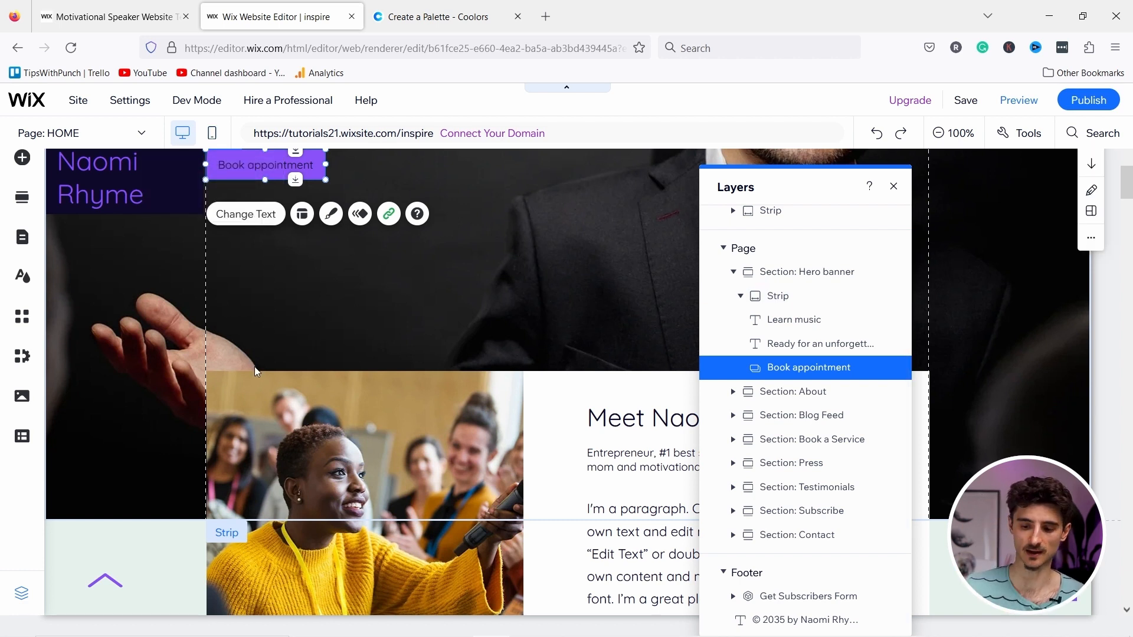
pyautogui.click(895, 187)
# Show the editing toolbar, set the hero banner strip's height to 1100 px and close the toolbar.
pyautogui.click(1019, 140)
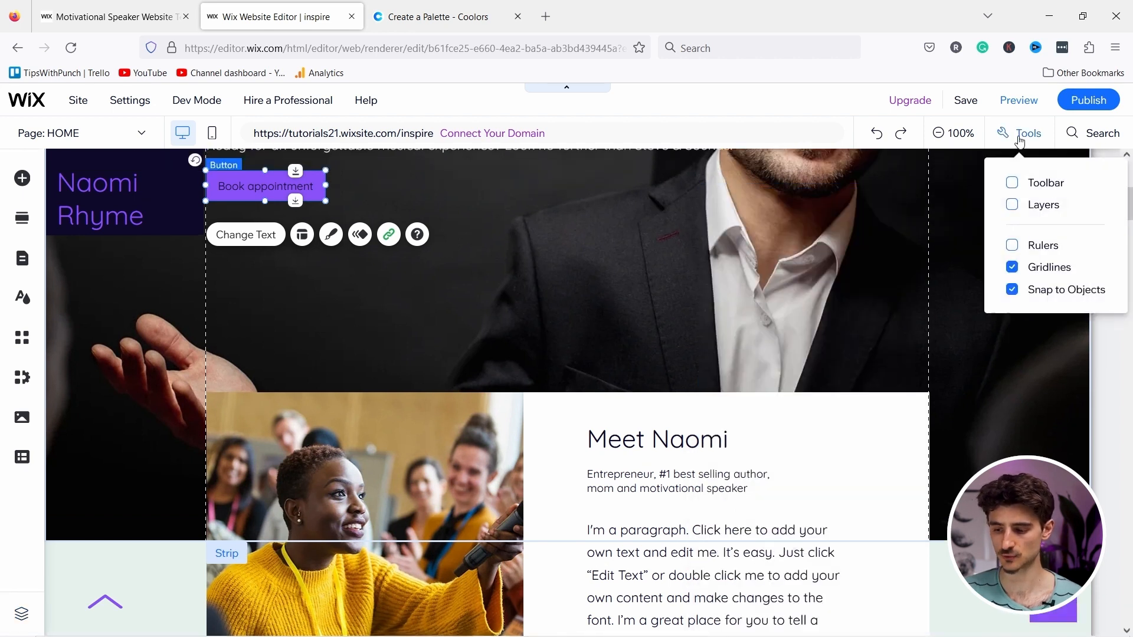
pyautogui.click(1021, 184)
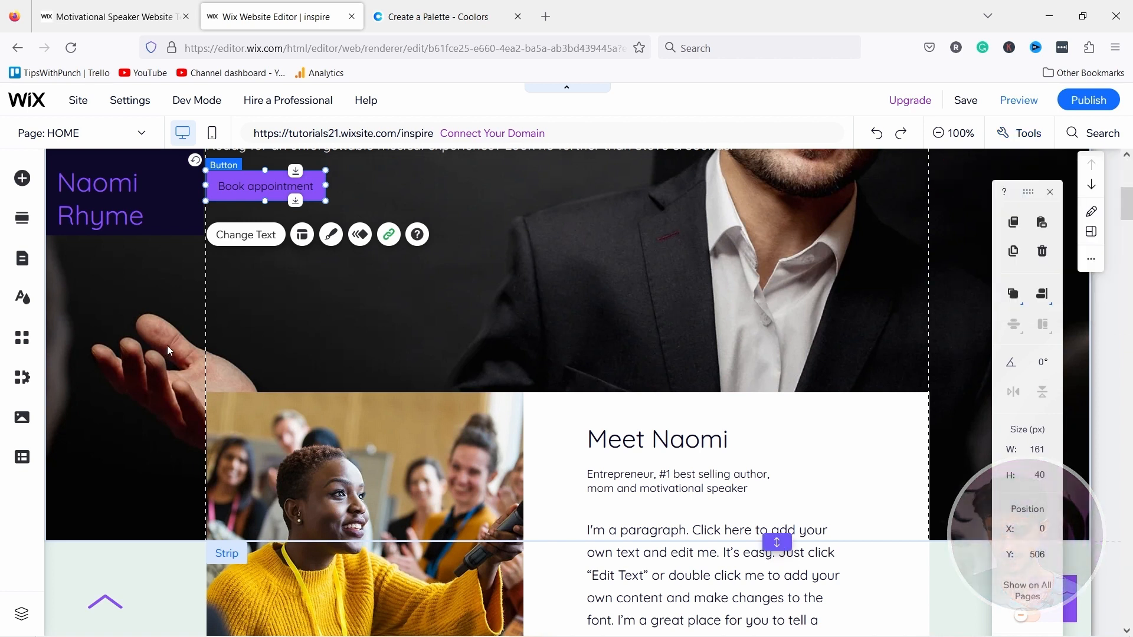
pyautogui.click(101, 337)
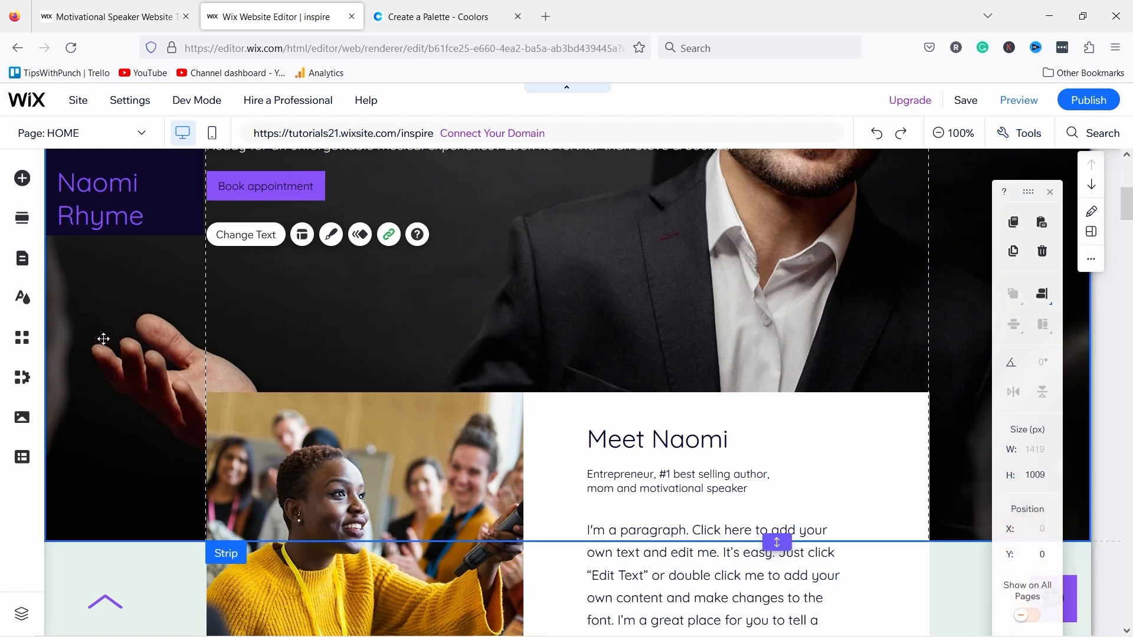
pyautogui.click(1039, 477)
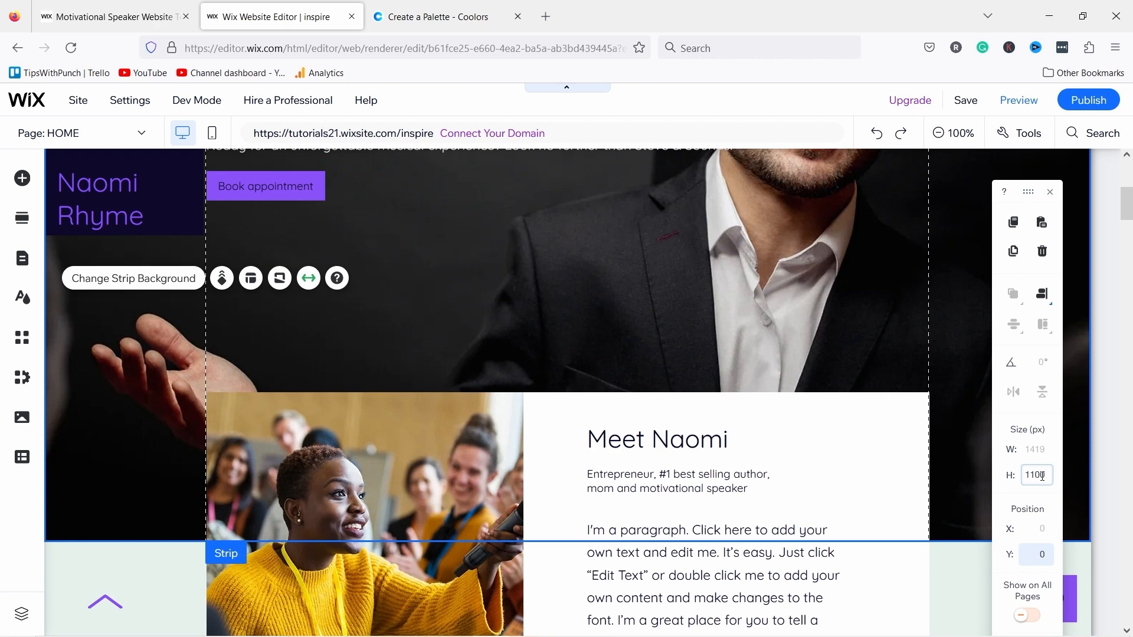
pyautogui.write('1100')
pyautogui.press('Return')
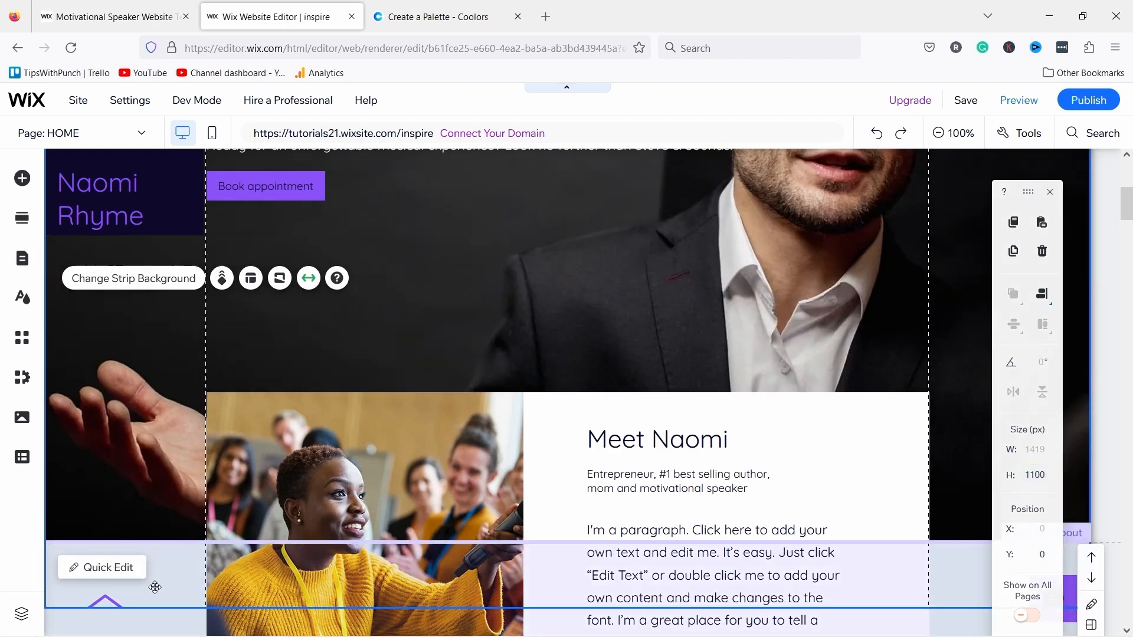
pyautogui.click(1054, 195)
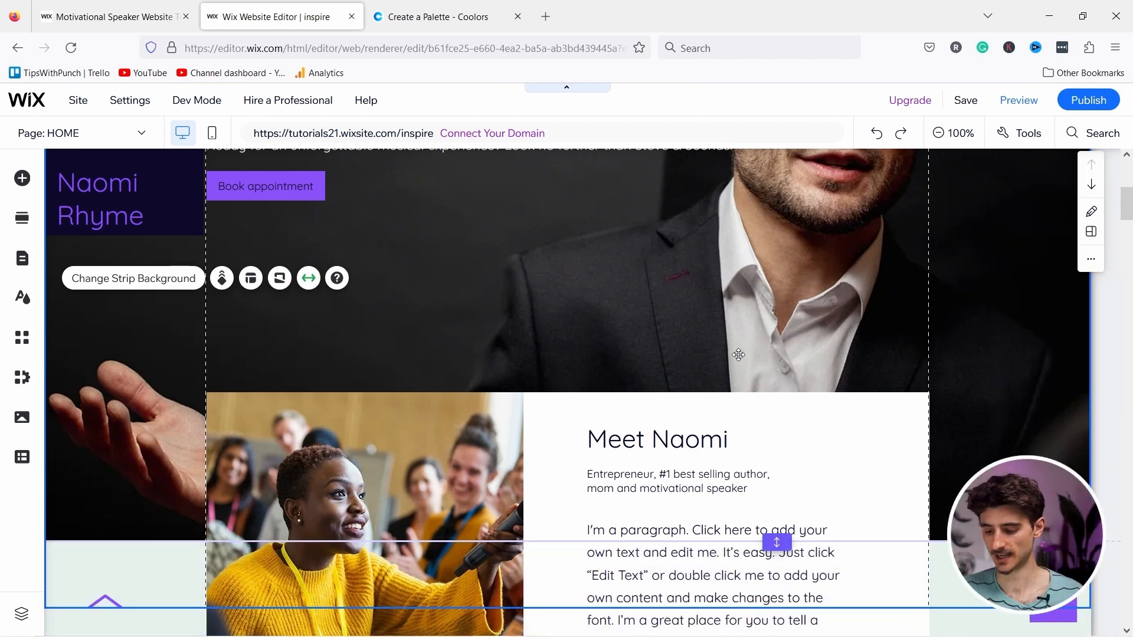
# Look through the Welcome section designs and add a blank section directly below the home page's blog posts section.
pyautogui.scroll(-3, 731, 356)
pyautogui.scroll(-9, 731, 356)
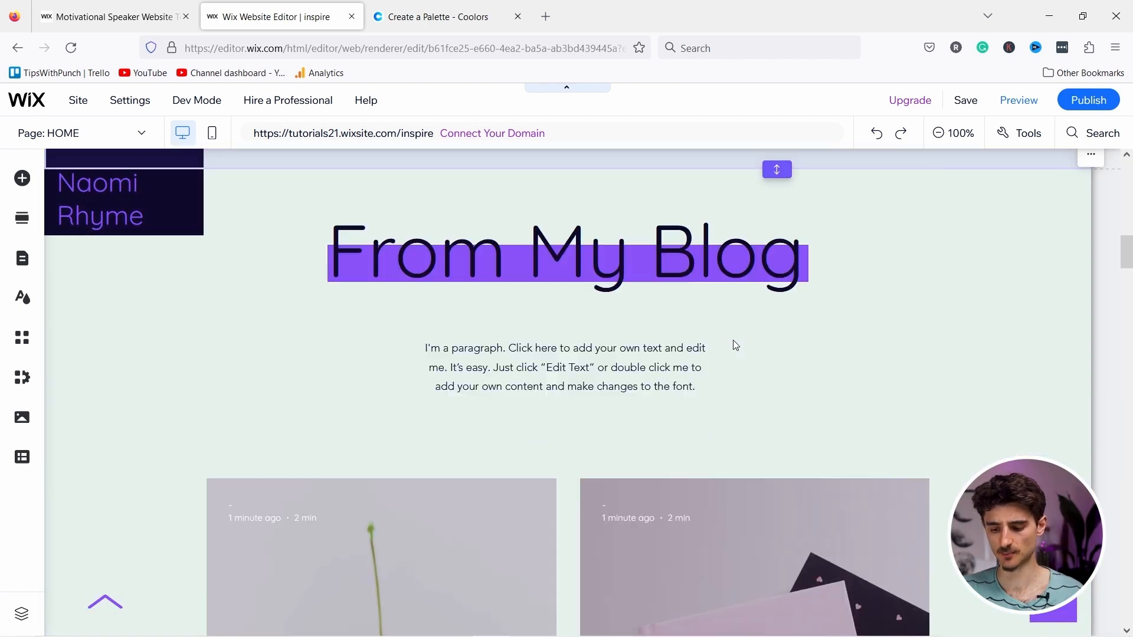
pyautogui.scroll(-6, 723, 343)
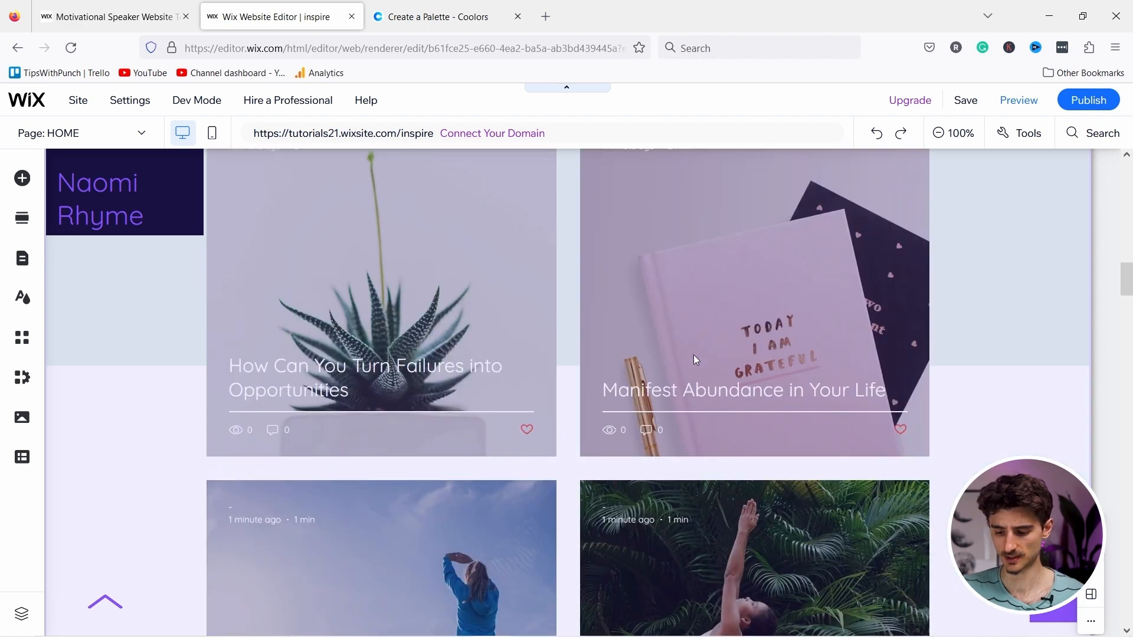
pyautogui.scroll(-6, 633, 388)
pyautogui.scroll(-4, 636, 383)
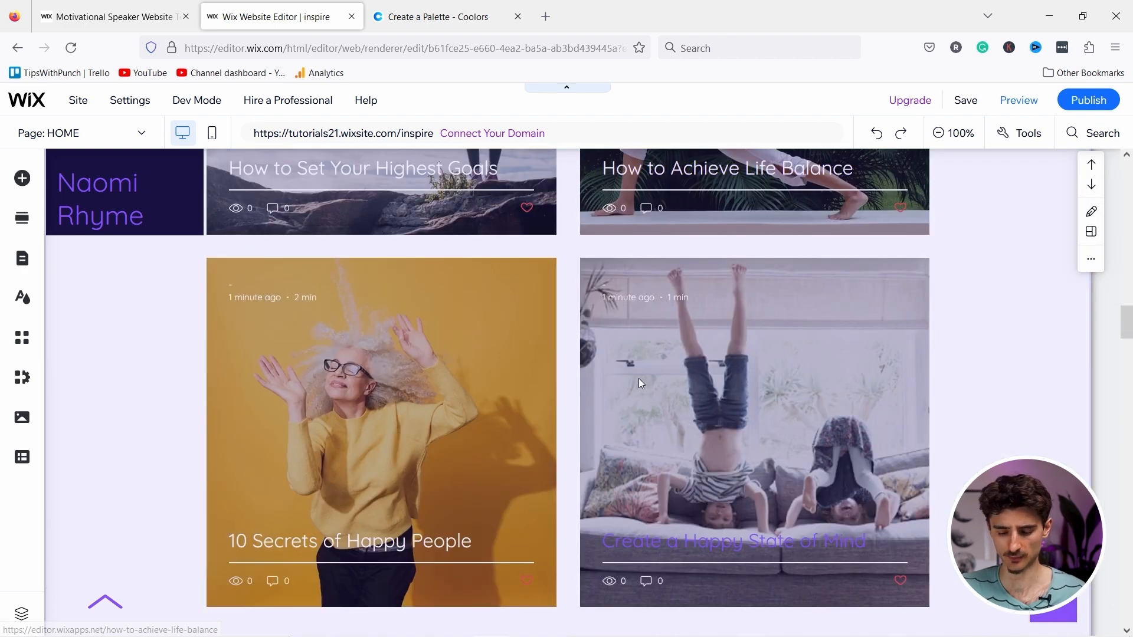
pyautogui.scroll(-5, 635, 369)
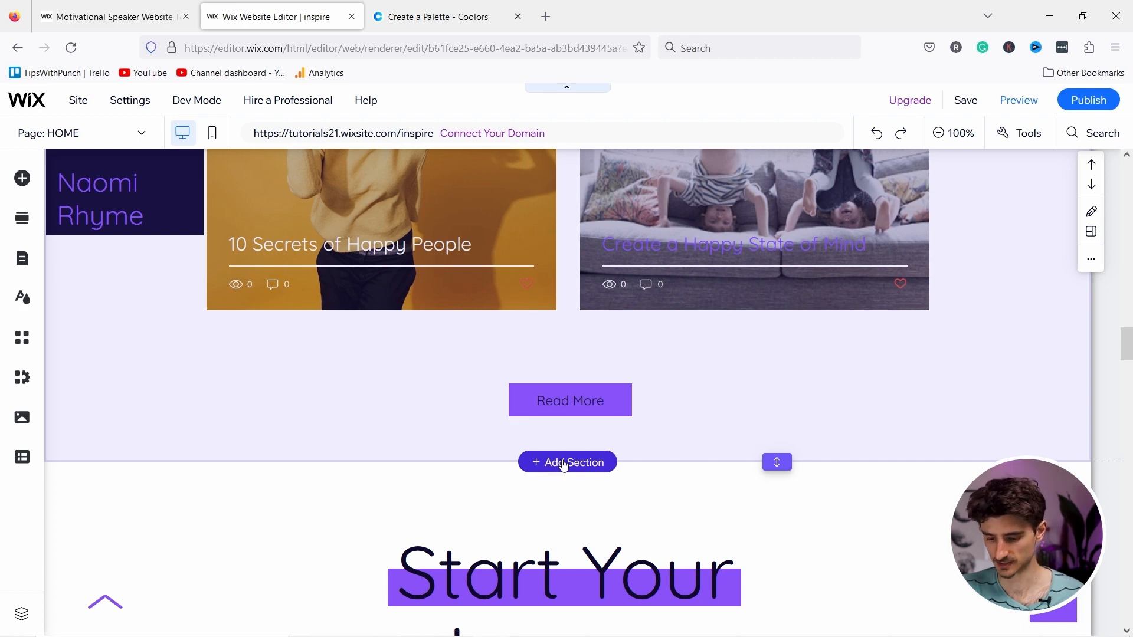
pyautogui.click(563, 462)
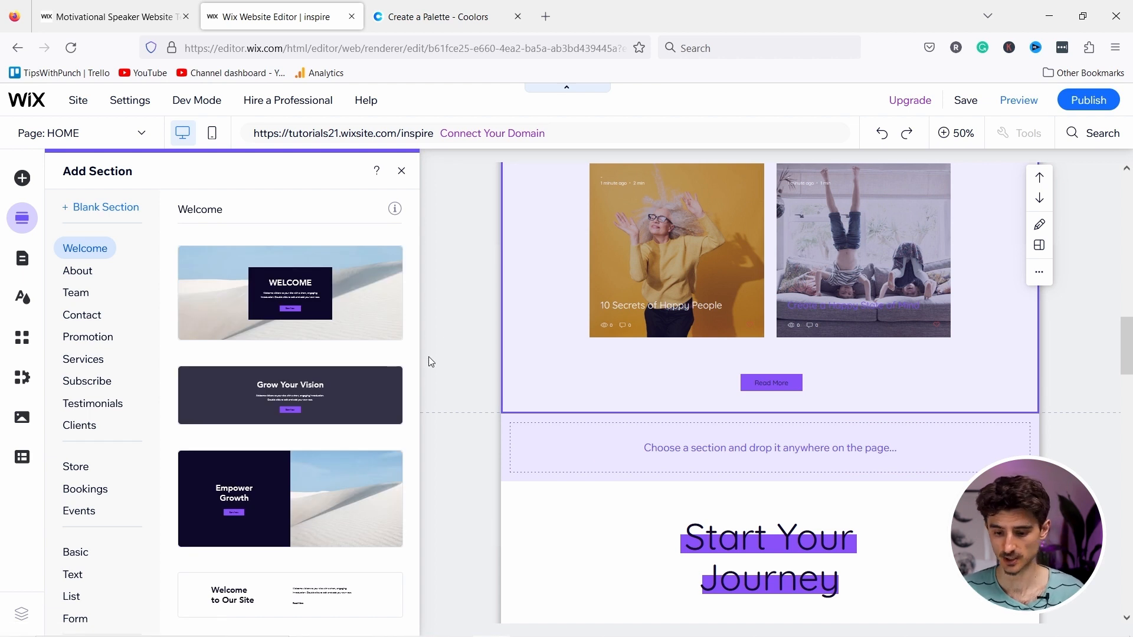
pyautogui.scroll(-2, 304, 383)
pyautogui.scroll(2, 307, 401)
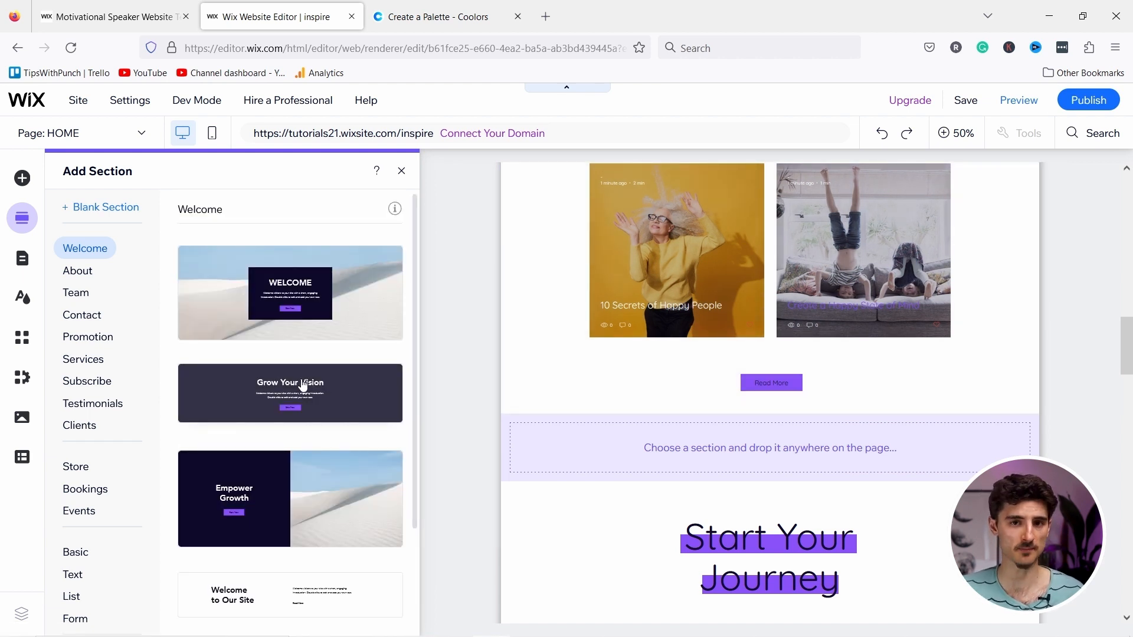
pyautogui.scroll(-2, 292, 376)
pyautogui.scroll(2, 292, 376)
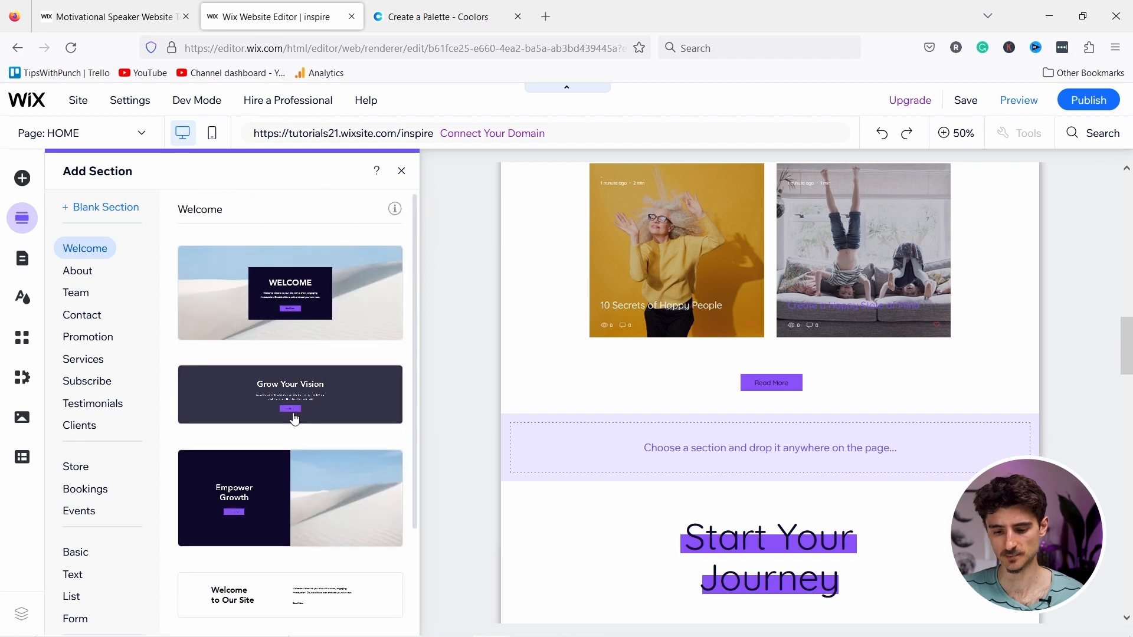
pyautogui.click(92, 209)
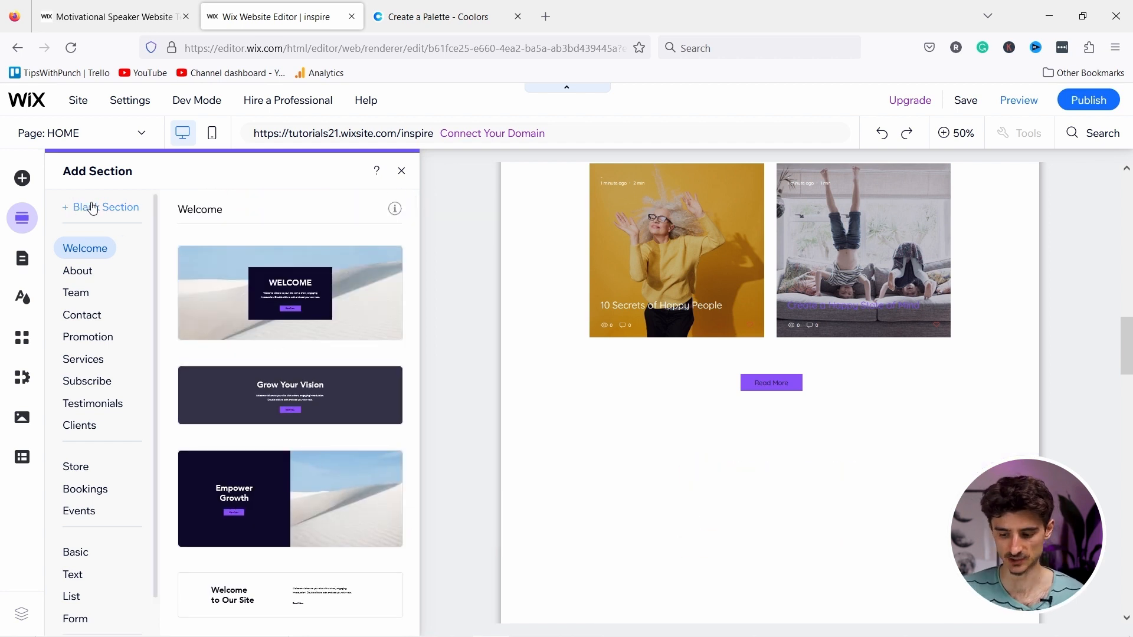
pyautogui.click(688, 461)
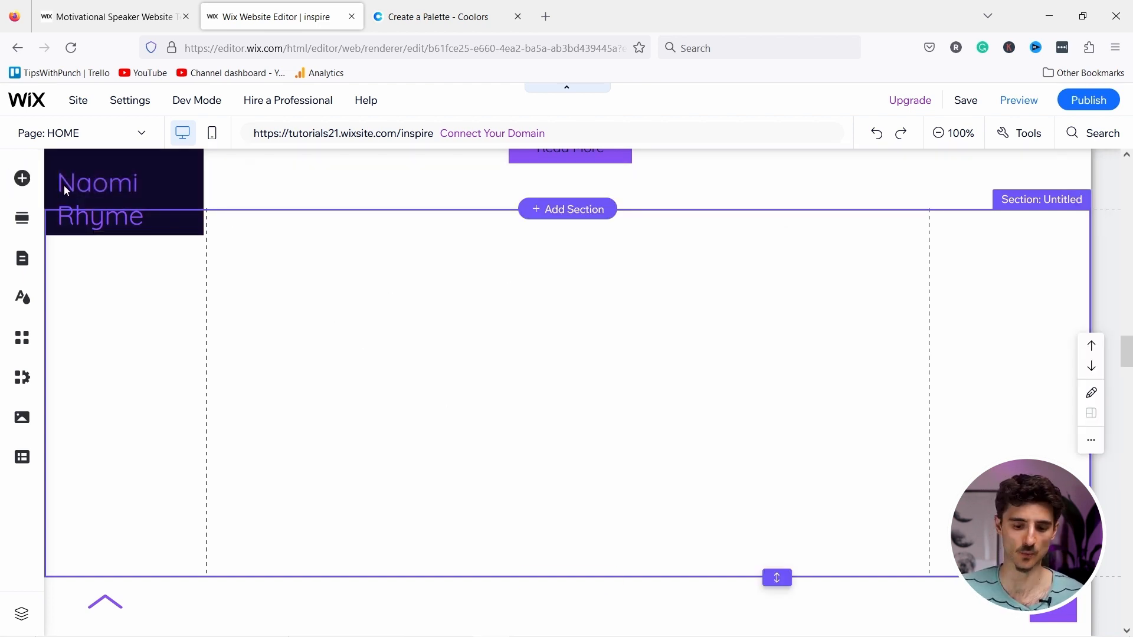
# Move the blank section down one place, below the "Start Your Journey" section, and delete it.
pyautogui.click(21, 179)
pyautogui.click(809, 294)
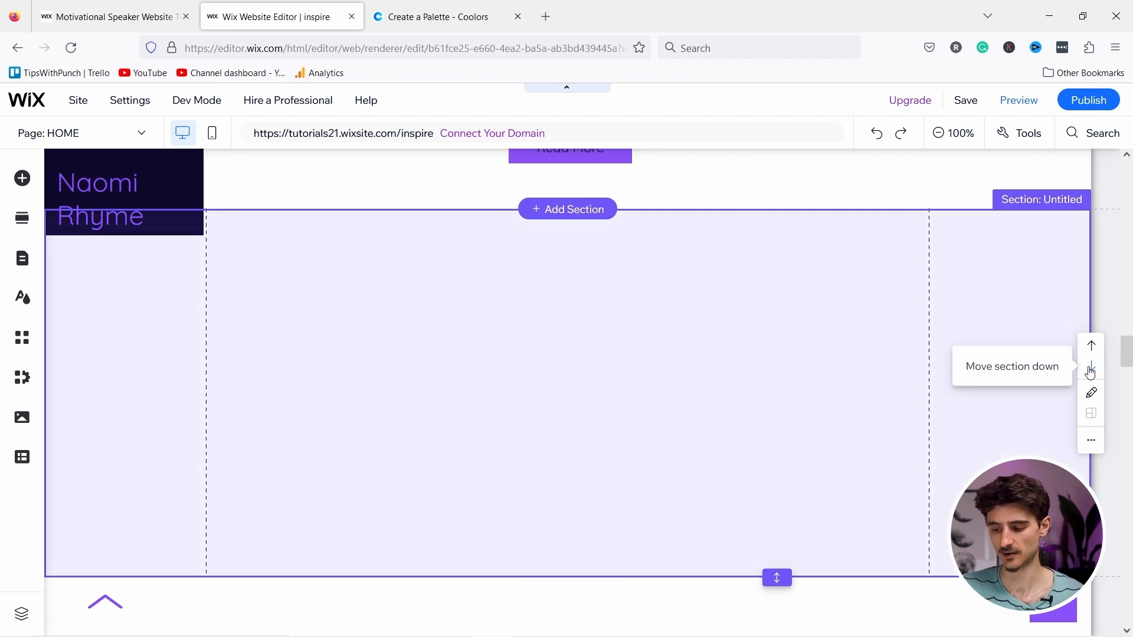
pyautogui.click(1090, 372)
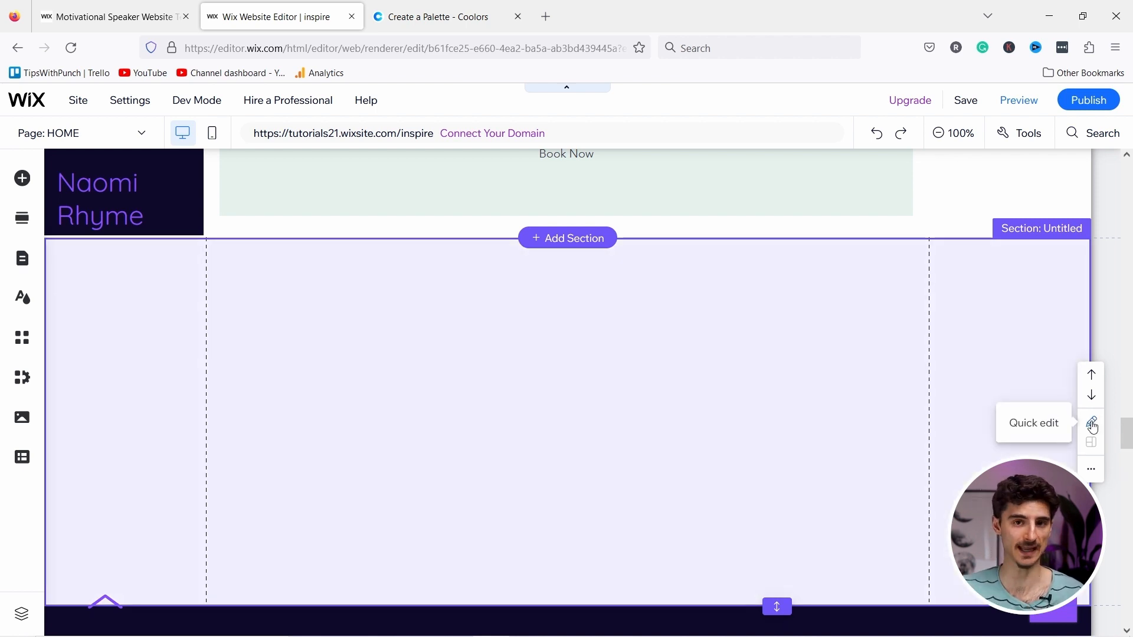
pyautogui.click(1090, 469)
pyautogui.click(843, 461)
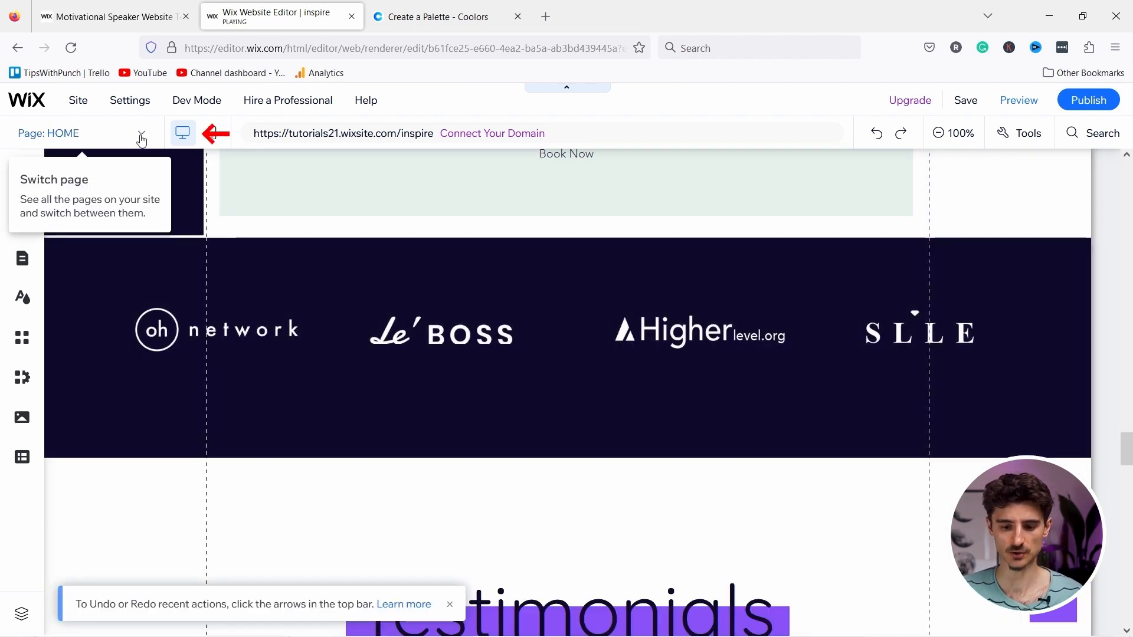
# Switch to the ABOUT page, look through its content down to the footer, and return to the HOME page.
pyautogui.click(142, 140)
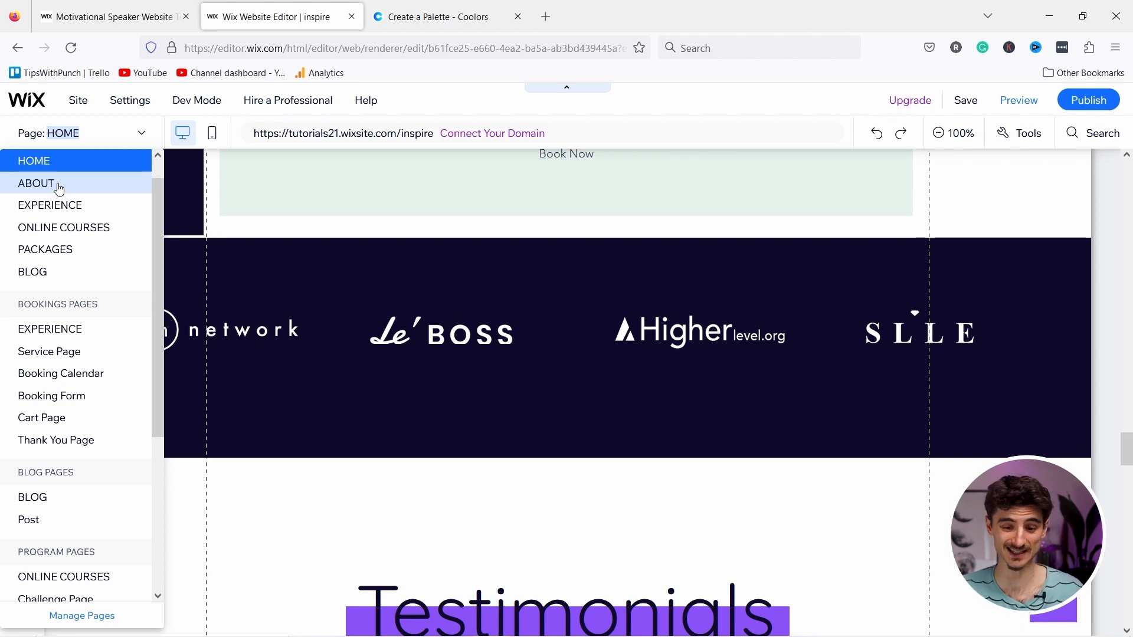
pyautogui.click(27, 183)
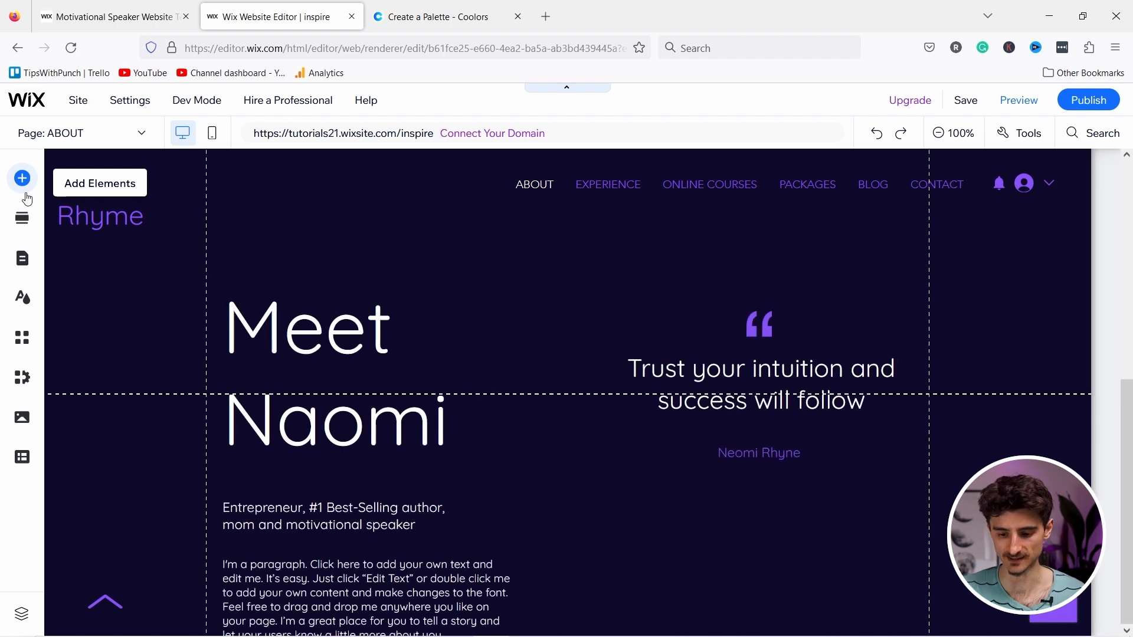
pyautogui.scroll(-6, 144, 202)
pyautogui.scroll(6, 537, 293)
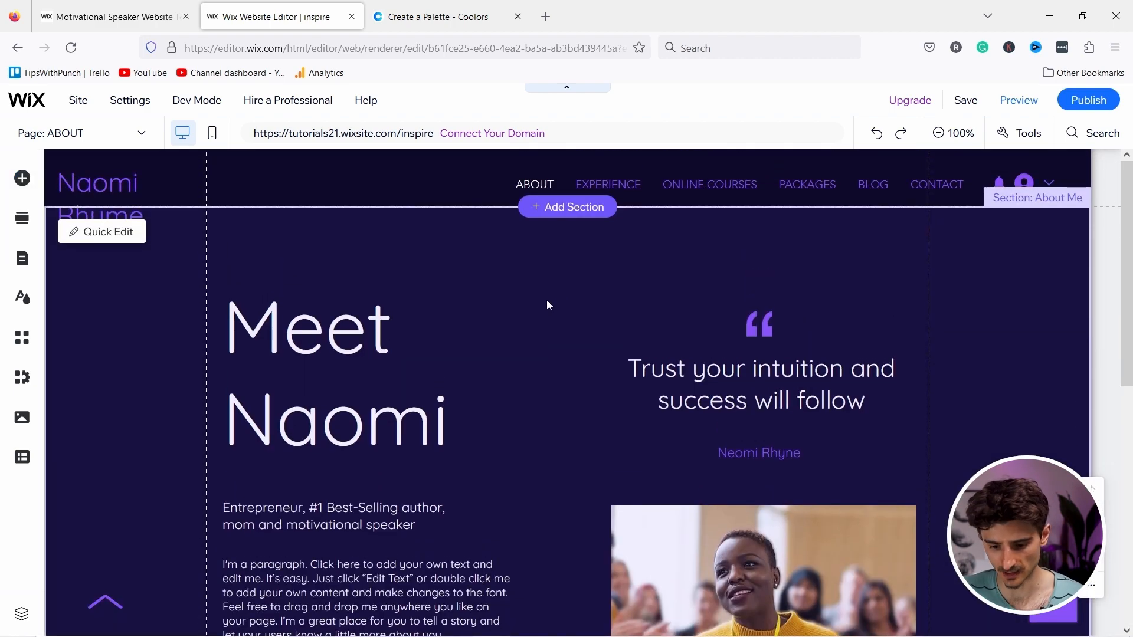
pyautogui.scroll(-3, 519, 278)
pyautogui.scroll(-5, 519, 242)
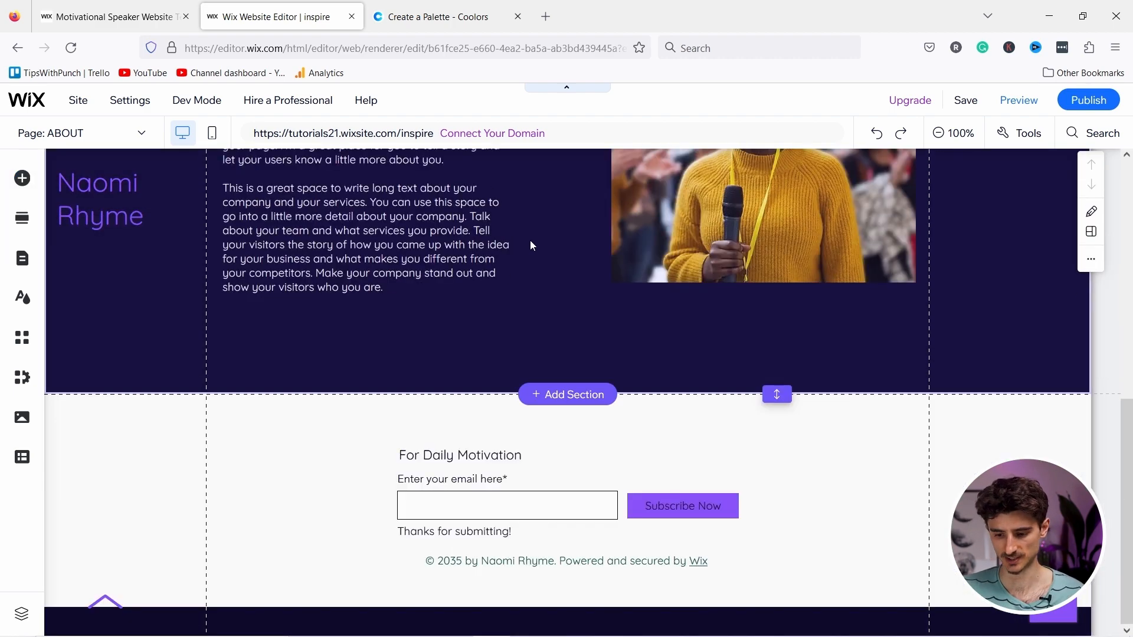
pyautogui.scroll(8, 530, 239)
pyautogui.click(71, 133)
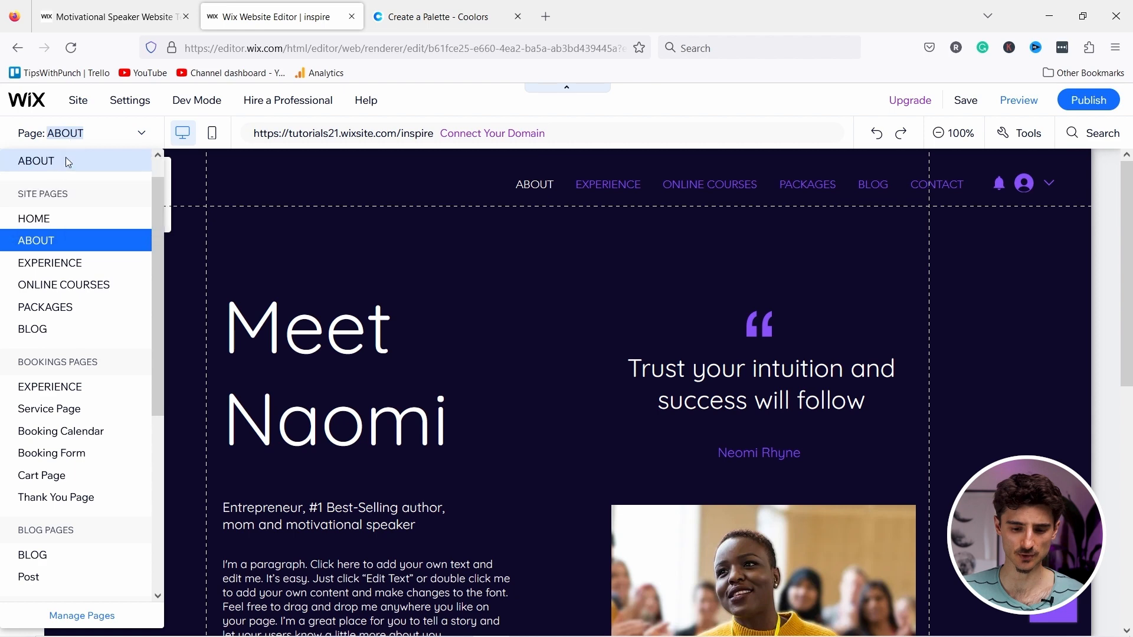
pyautogui.click(37, 219)
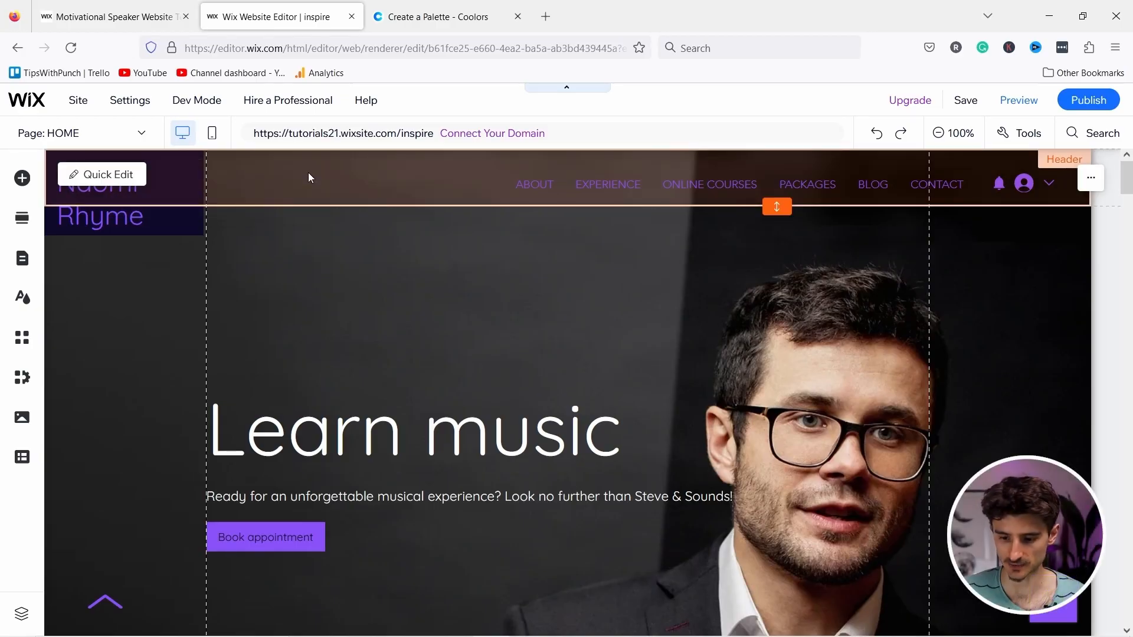
# Delete the template's site name text from the home page header.
pyautogui.click(308, 172)
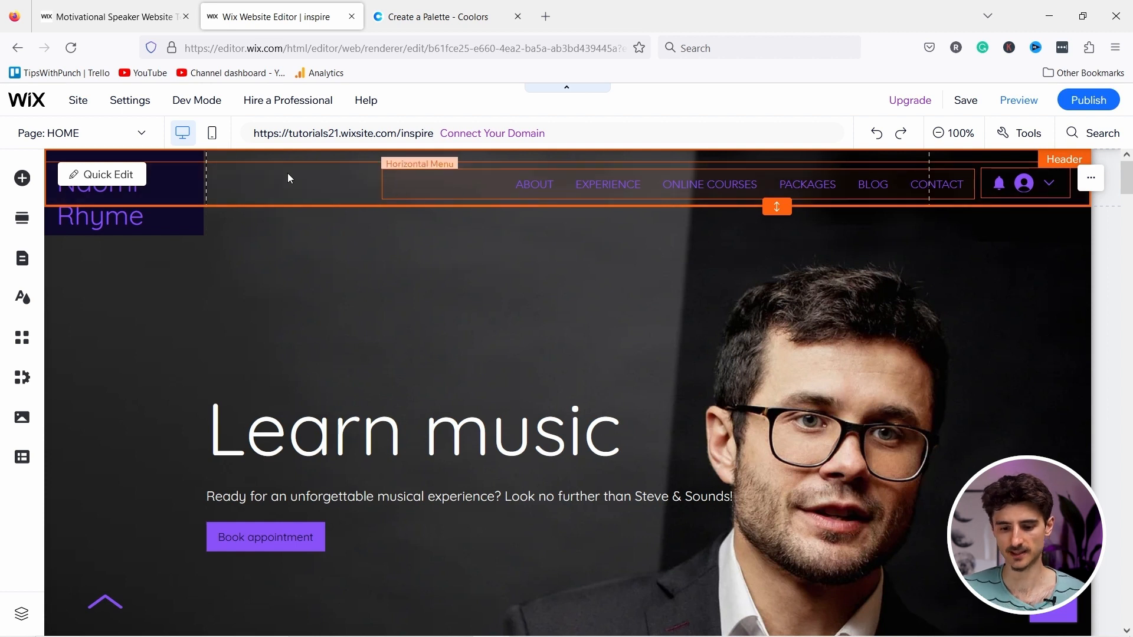
pyautogui.click(94, 189)
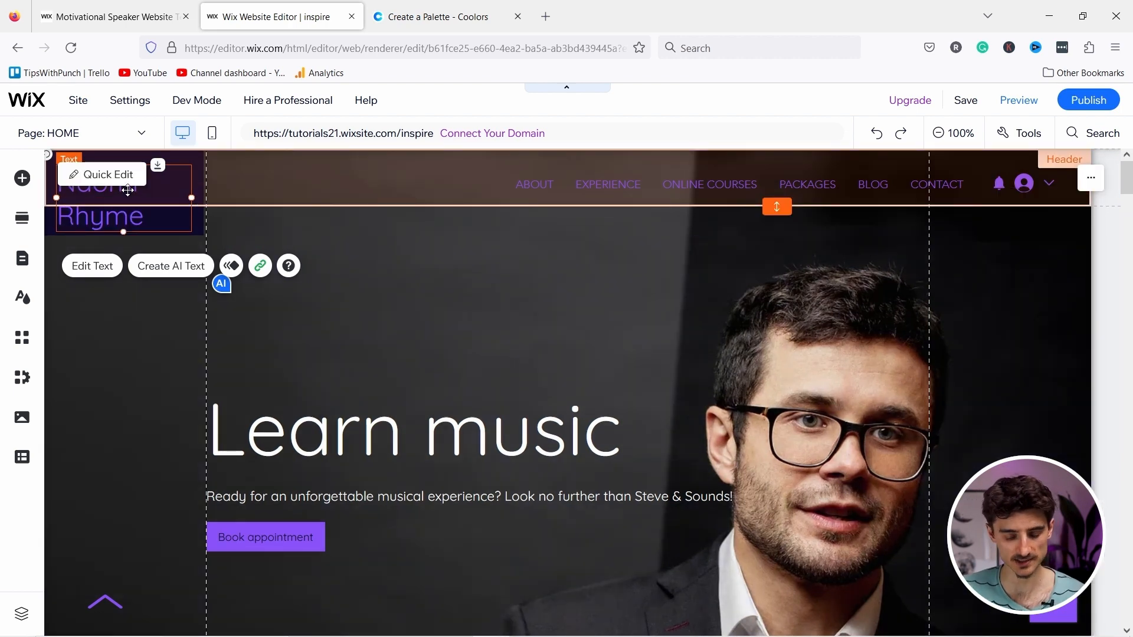
pyautogui.press('Delete')
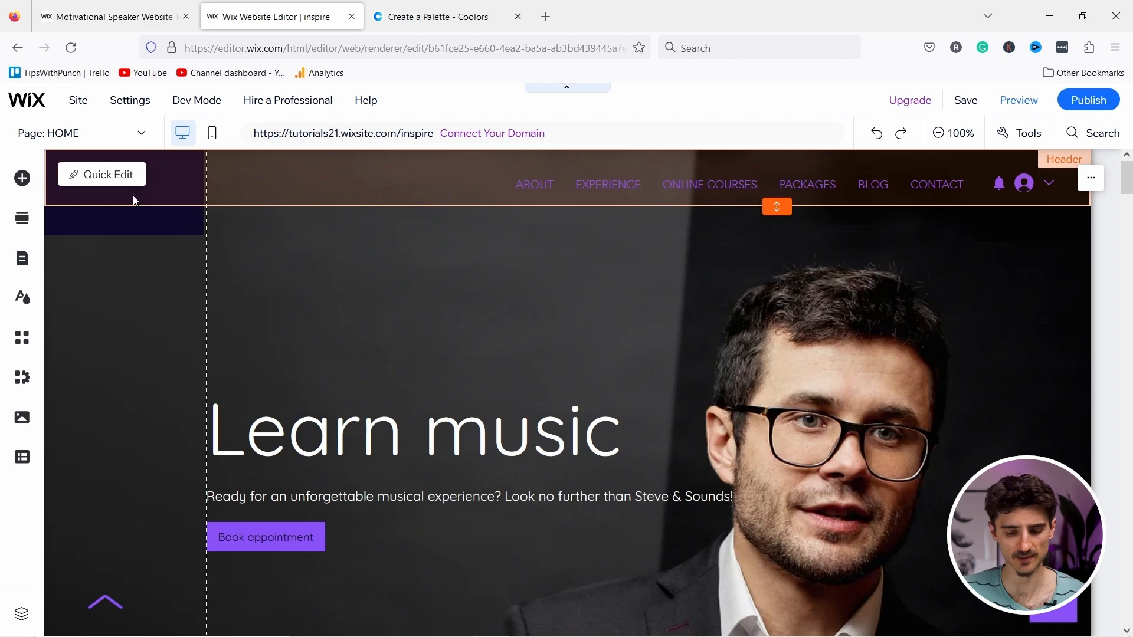
# Add the text-only "STEVE & SOUNDS" logo from the uploaded site images to the header, beside the navigation menu.
pyautogui.click(22, 180)
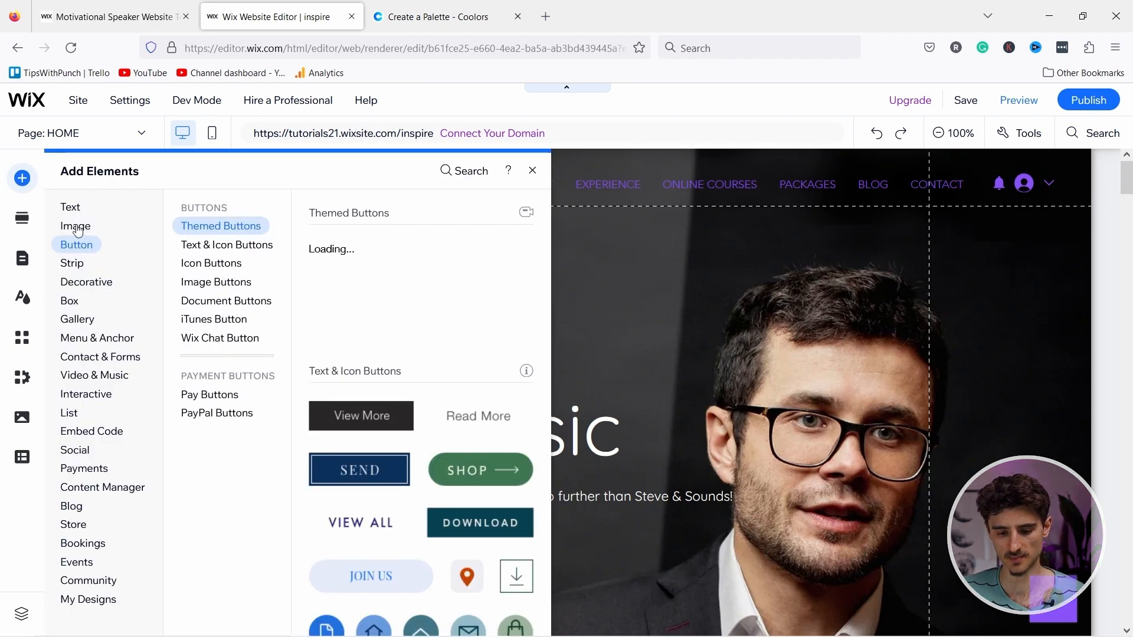
pyautogui.click(78, 229)
pyautogui.click(216, 282)
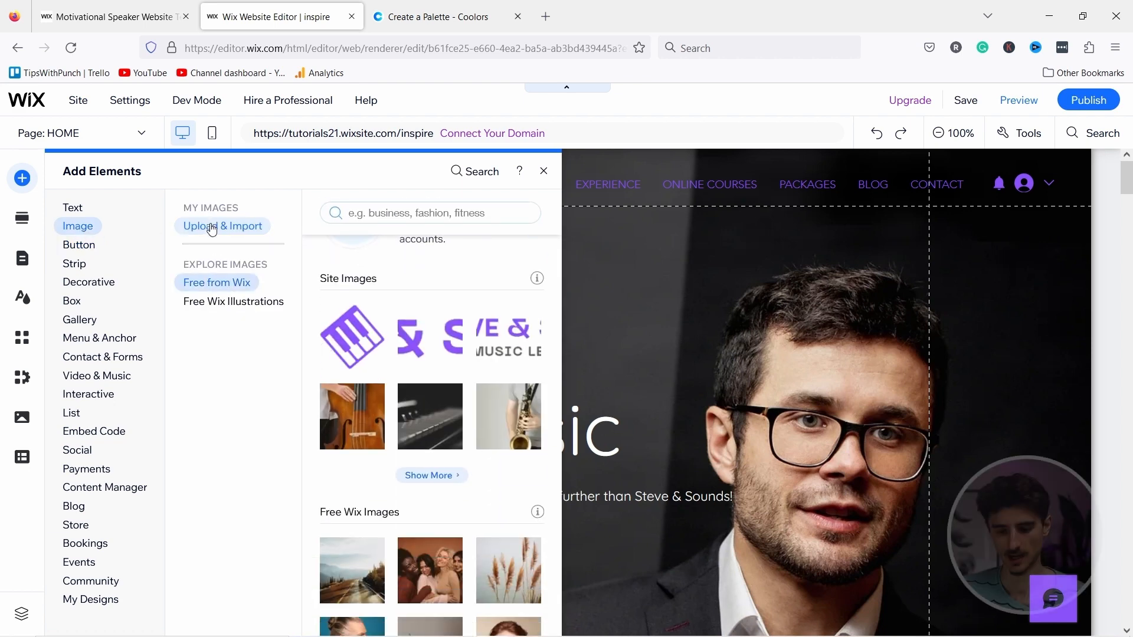
pyautogui.click(212, 229)
pyautogui.moveTo(427, 525)
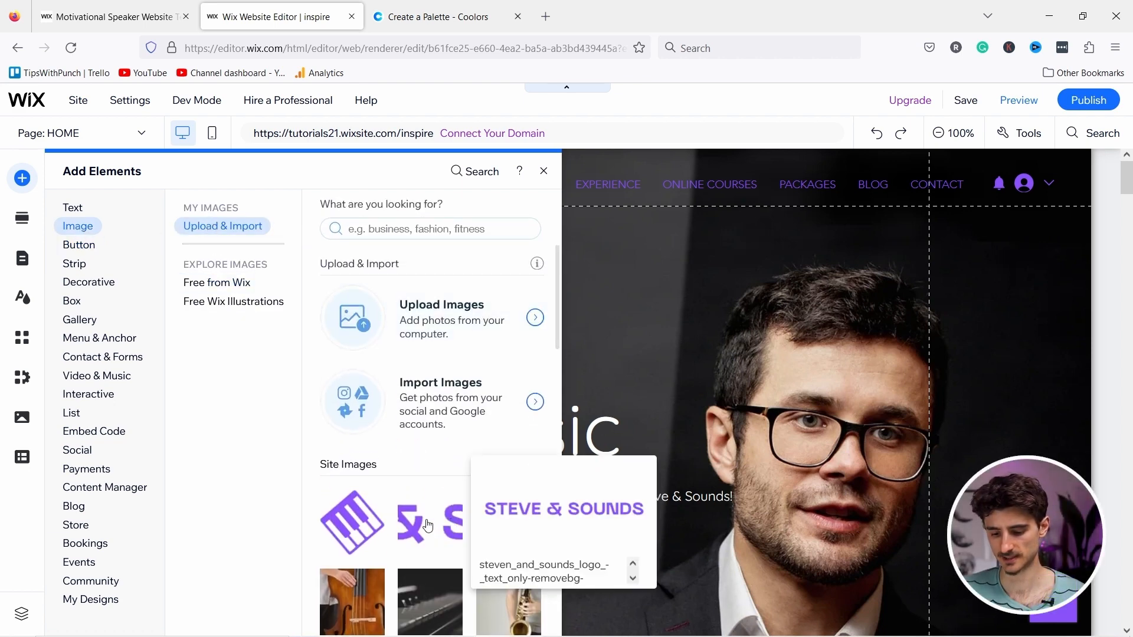
pyautogui.moveTo(431, 528); pyautogui.dragTo(240, 185)
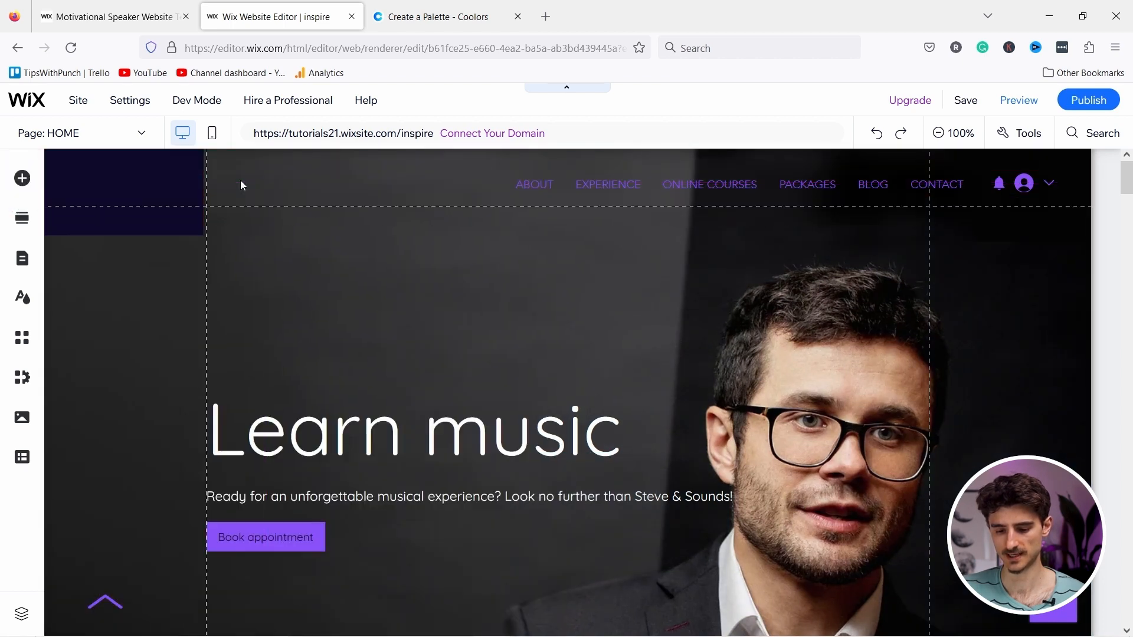
# Delete the dark blue container box behind the header logo.
pyautogui.click(167, 227)
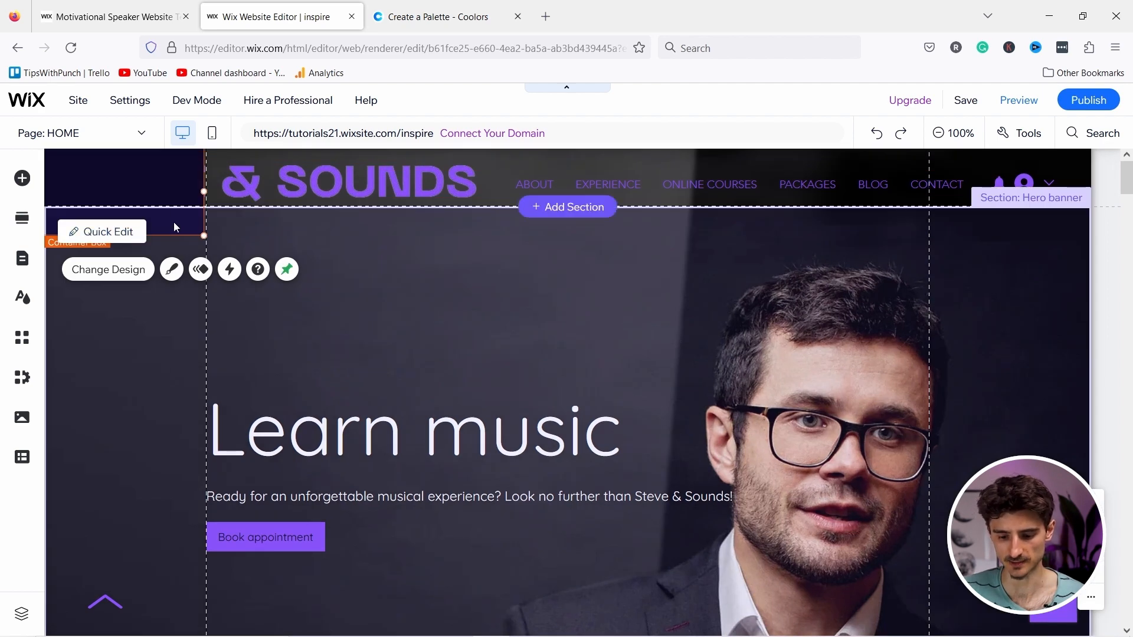
pyautogui.rightClick(174, 221)
pyautogui.click(212, 416)
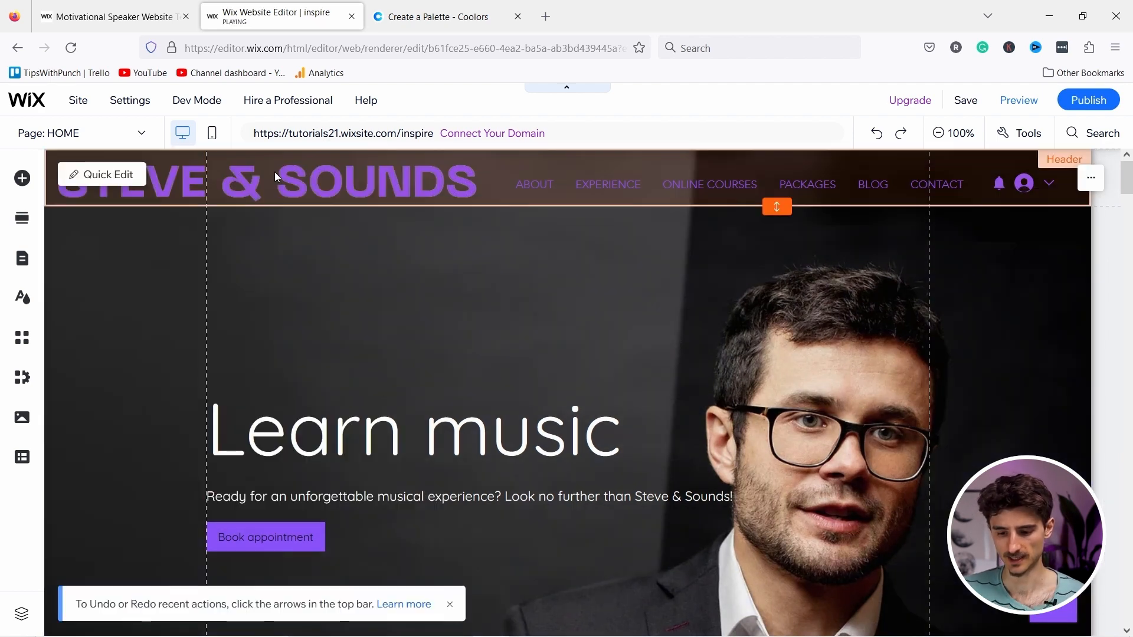
# Shrink the "STEVE & SOUNDS" logo to roughly half its width and position it within the header, before the navigation menu.
pyautogui.click(177, 184)
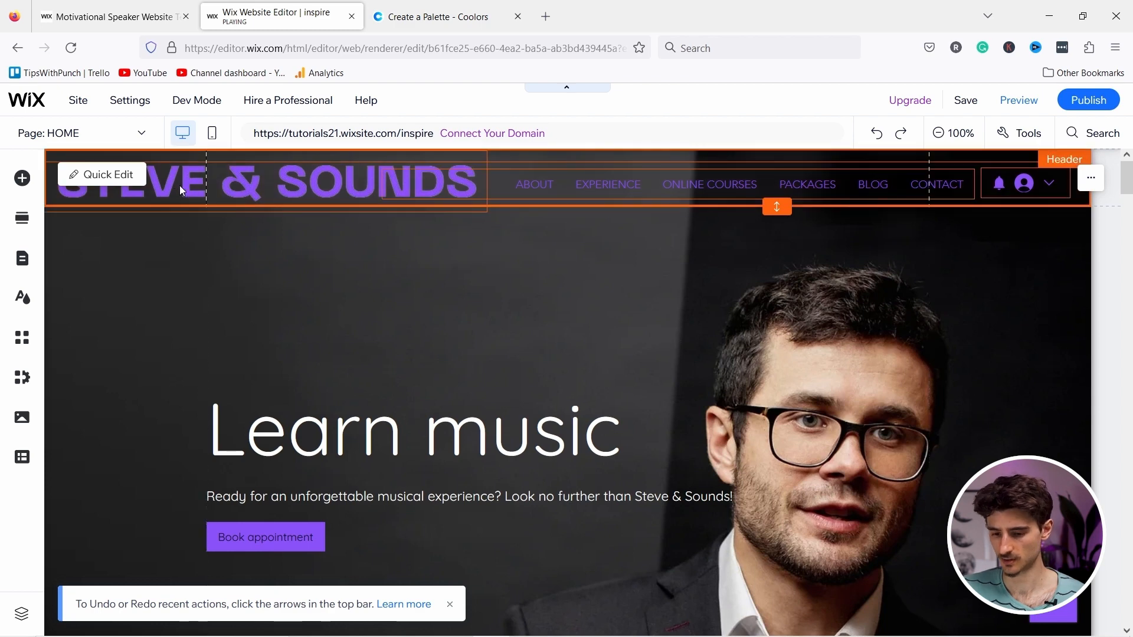
pyautogui.click(176, 183)
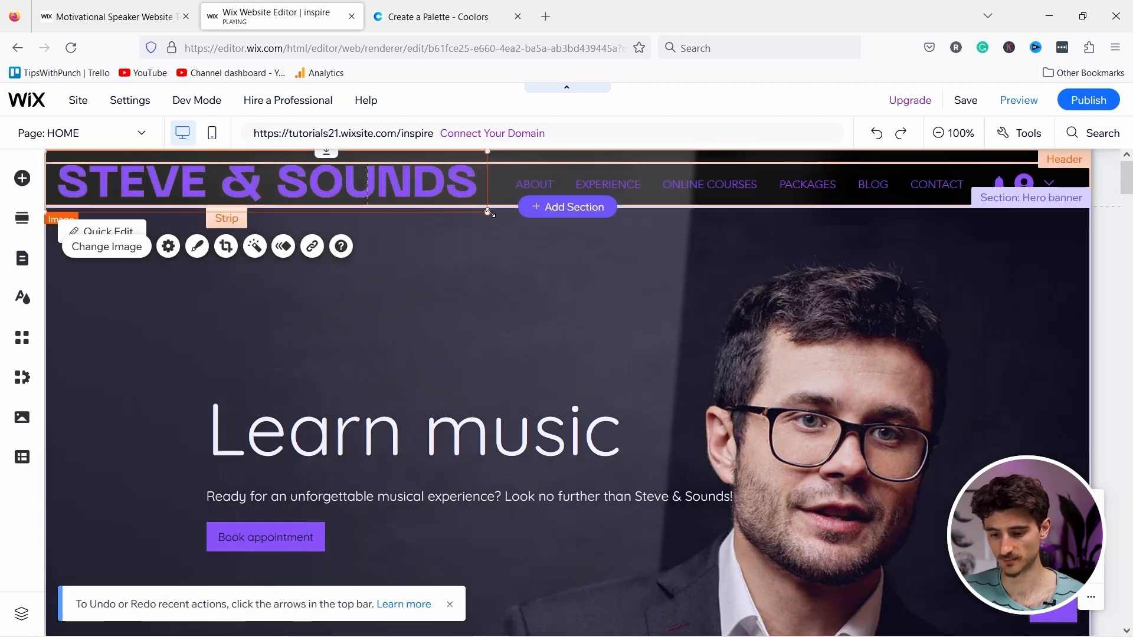
pyautogui.moveTo(288, 206); pyautogui.dragTo(255, 200)
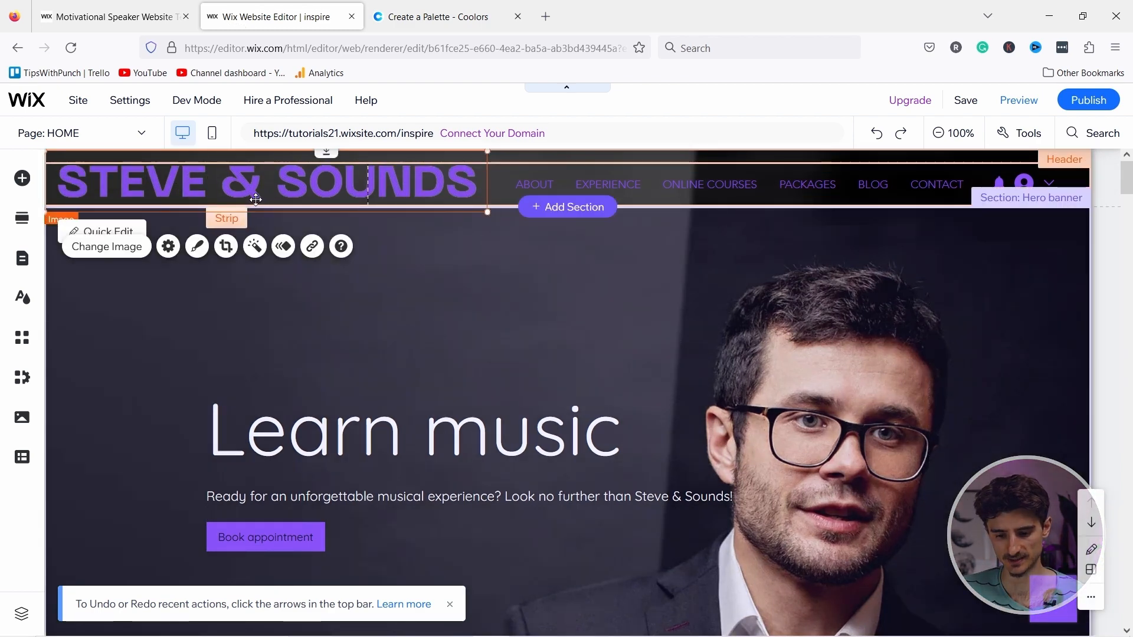
pyautogui.moveTo(217, 168); pyautogui.dragTo(246, 186)
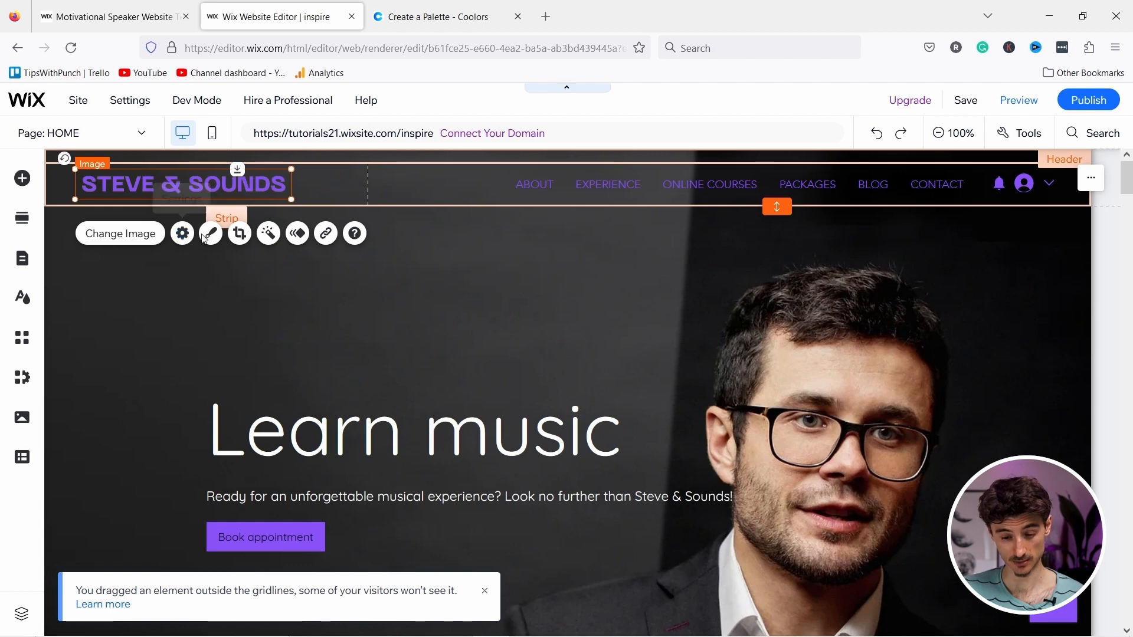
# Link the "STEVE & SOUNDS" header logo to the HOME page, opening in the current window.
pyautogui.click(182, 234)
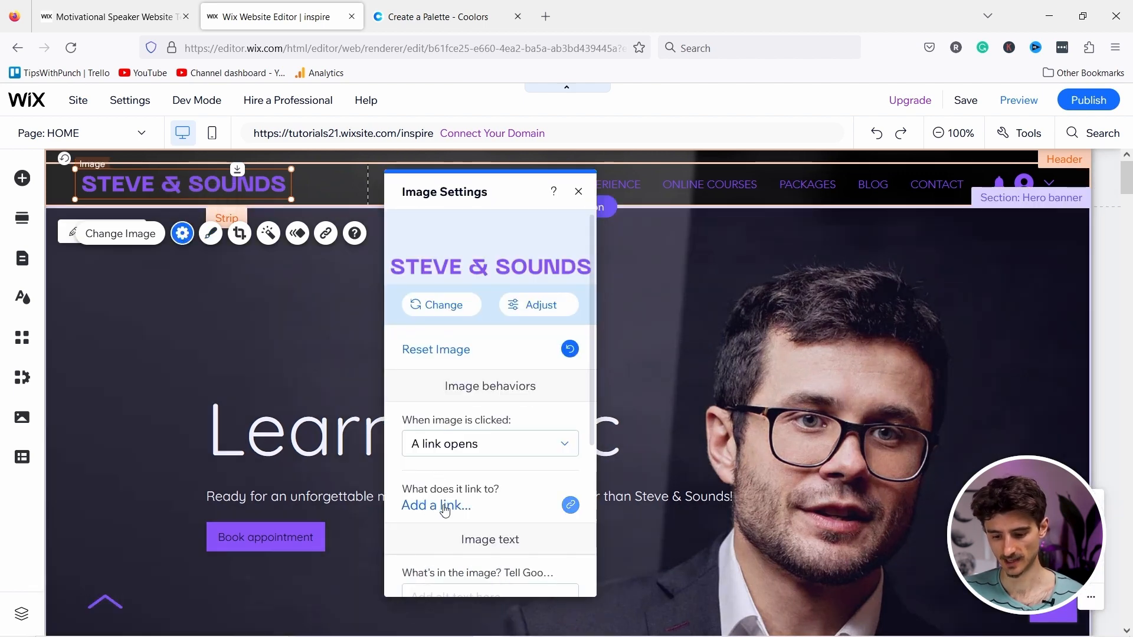
pyautogui.click(570, 505)
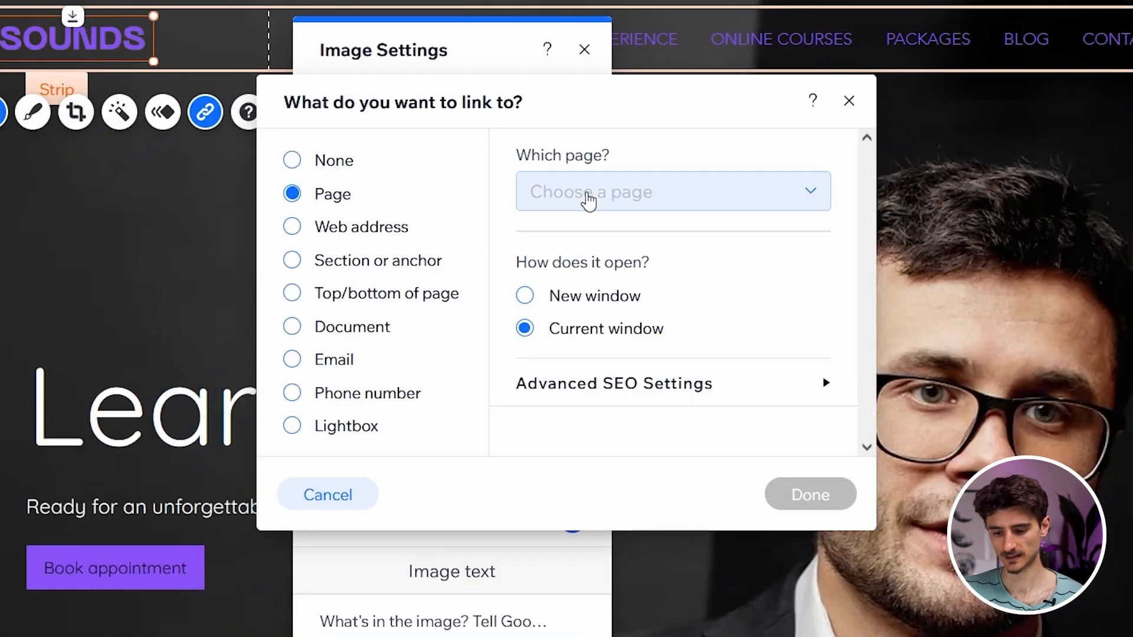
pyautogui.click(587, 196)
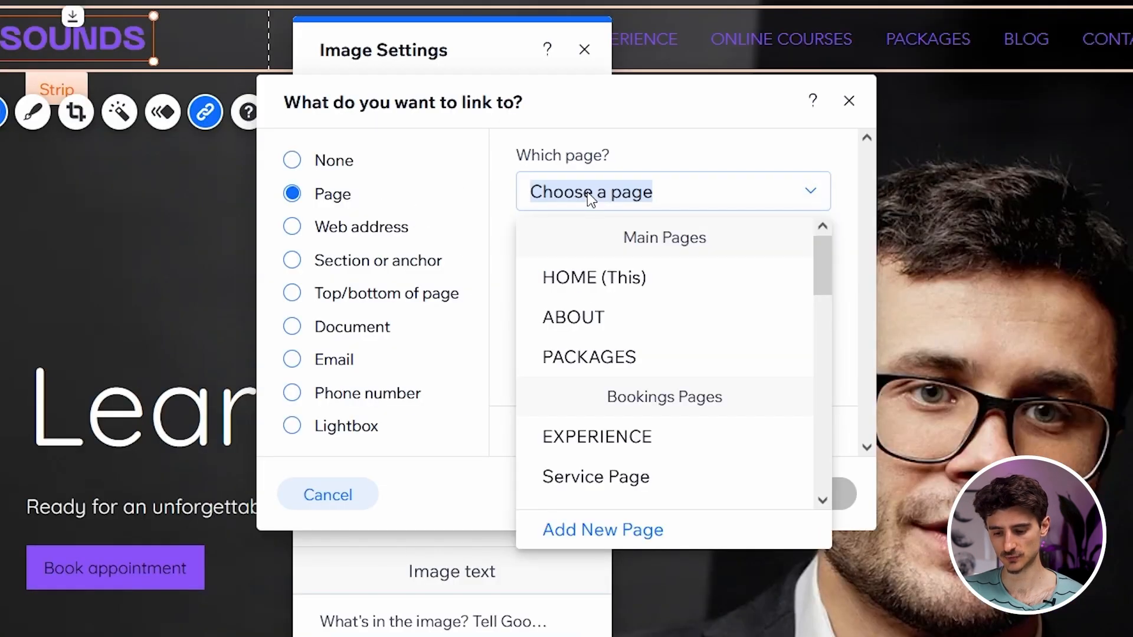
pyautogui.click(589, 282)
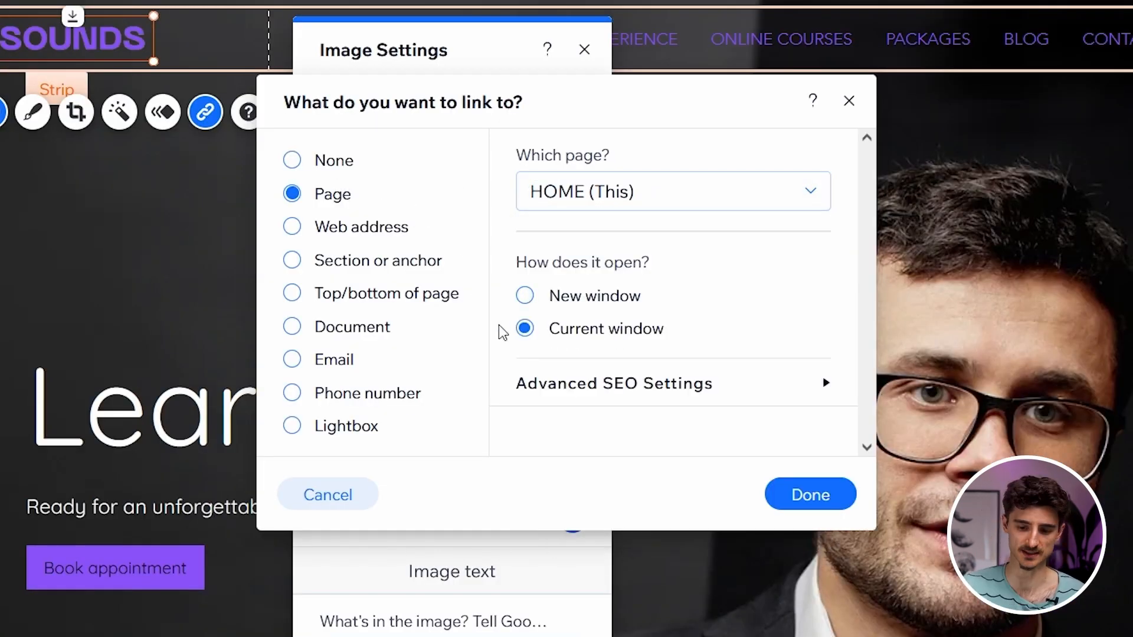
pyautogui.click(817, 494)
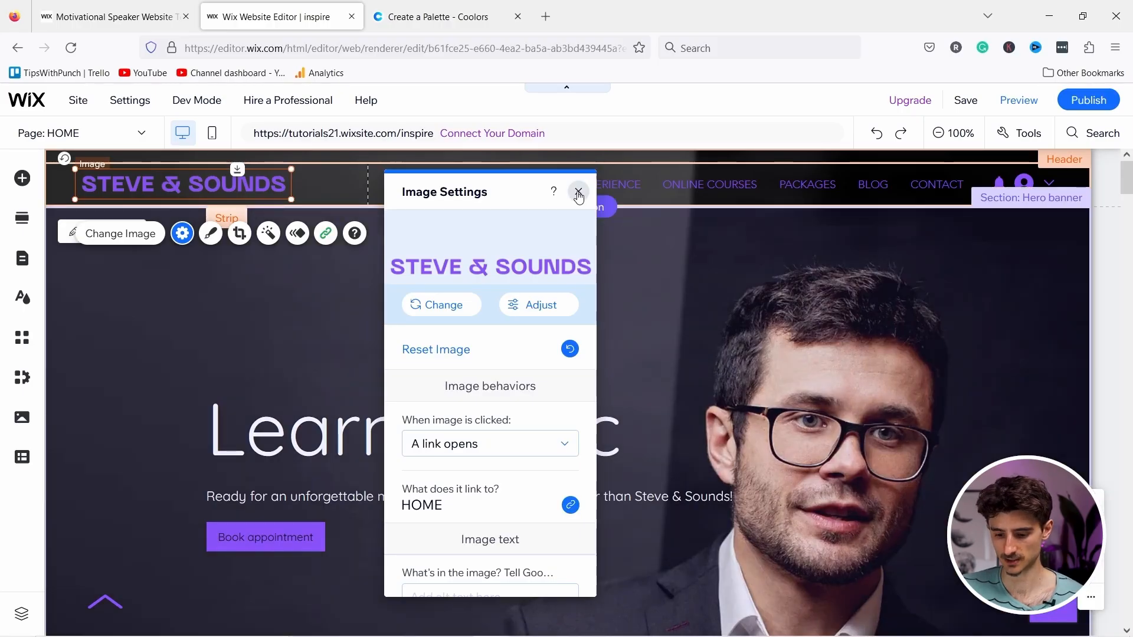
pyautogui.click(584, 49)
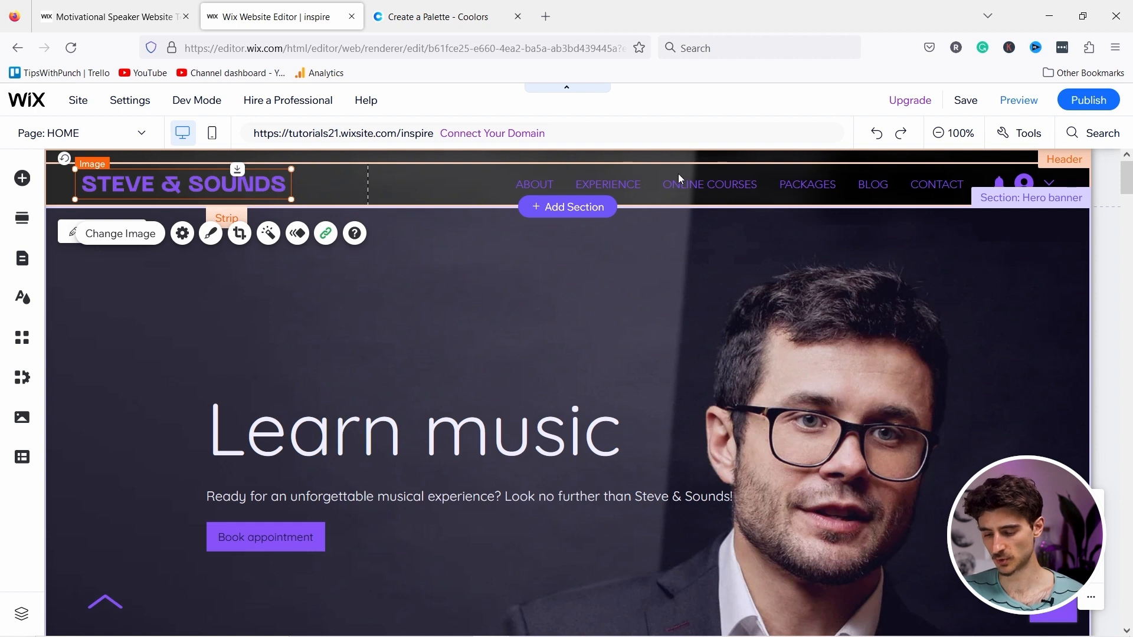
# Browse the themed, horizontal and vertical menu styles offered as alternatives to the header's navigation menu.
pyautogui.click(615, 185)
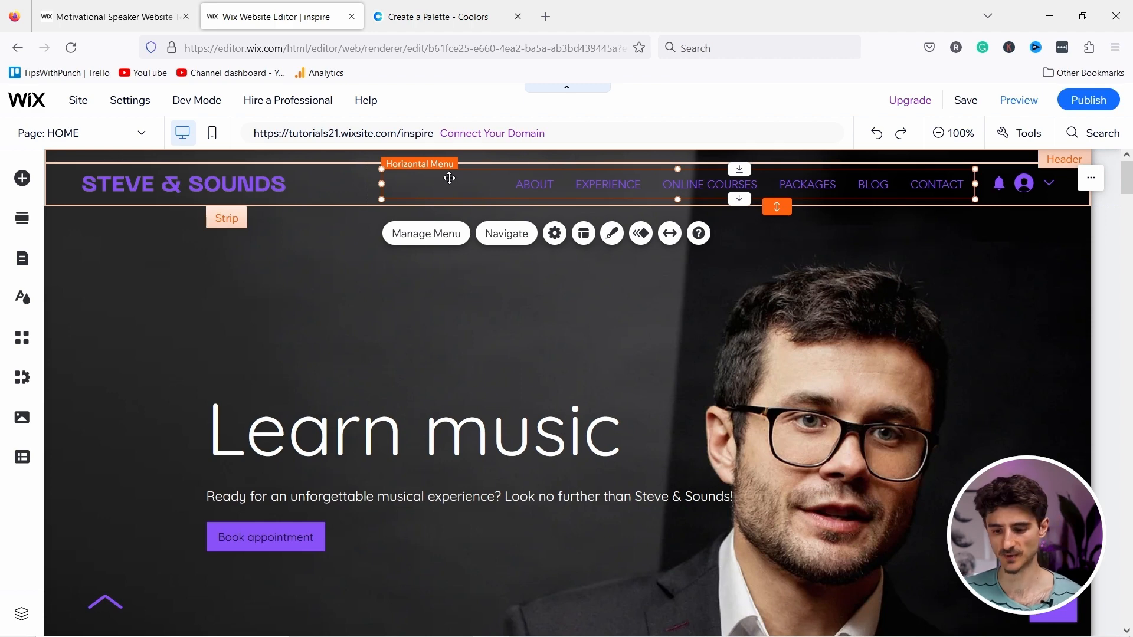
pyautogui.click(22, 178)
pyautogui.click(78, 244)
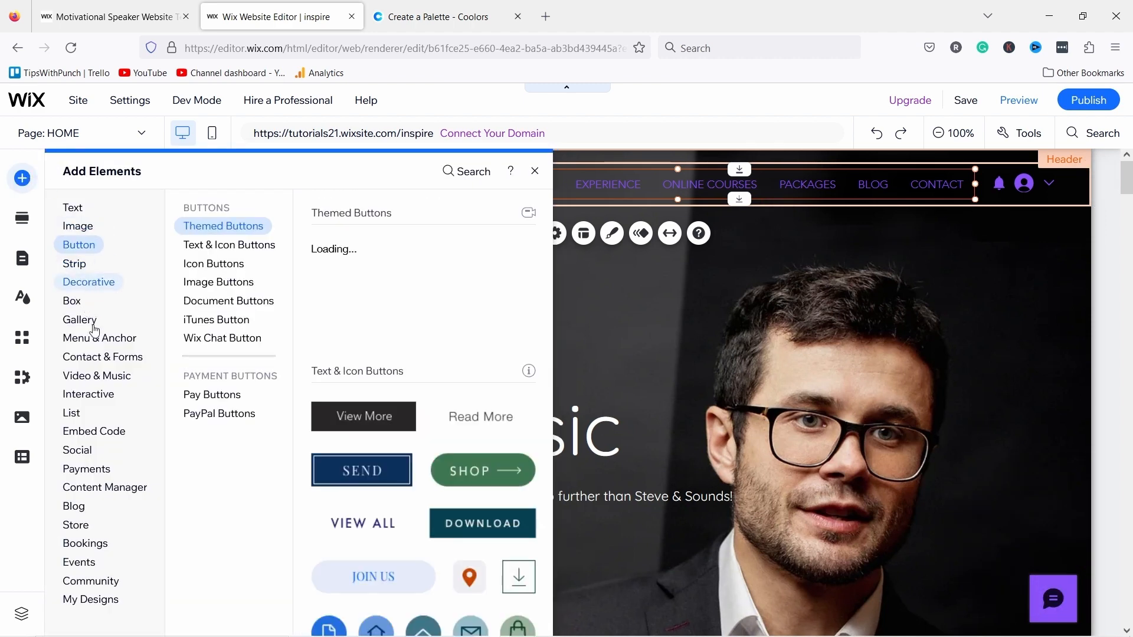
pyautogui.click(82, 345)
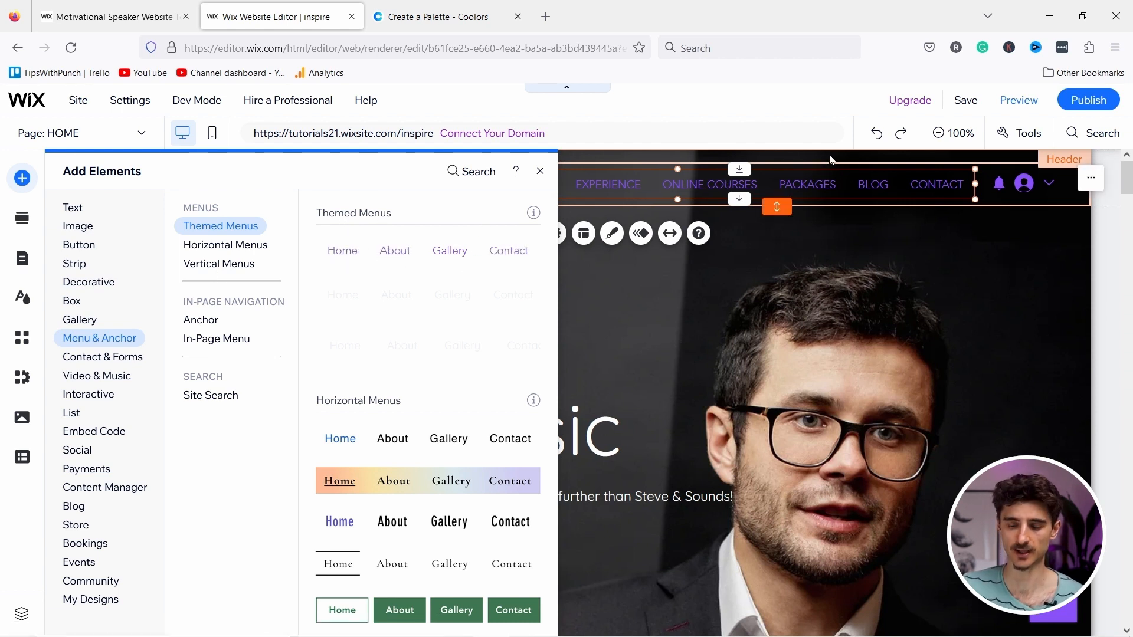
pyautogui.click(233, 247)
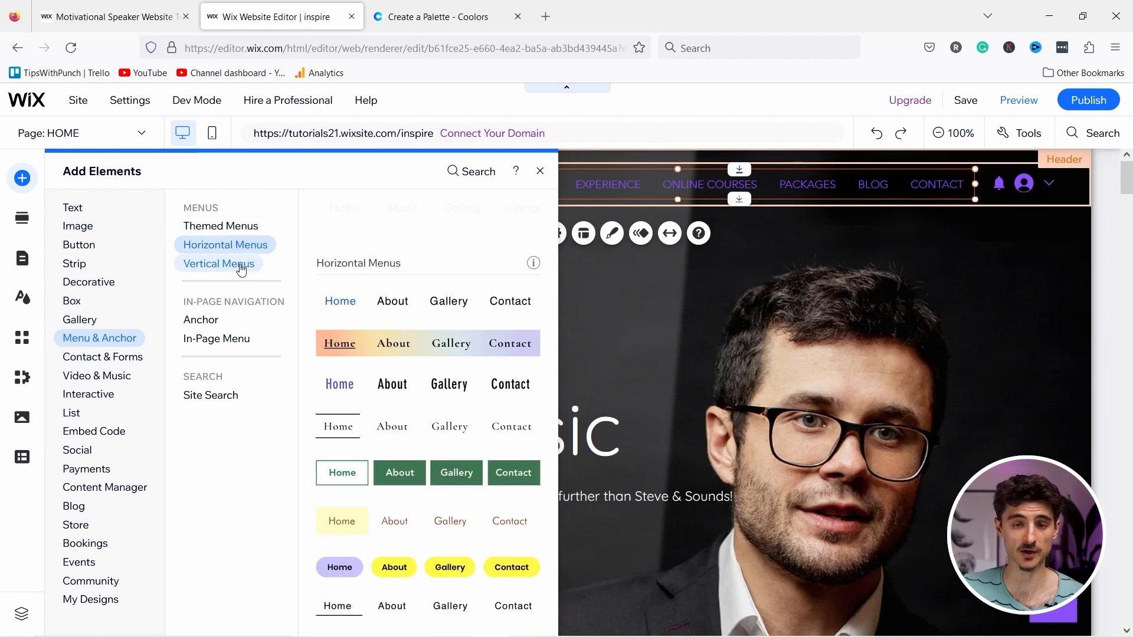
pyautogui.click(238, 265)
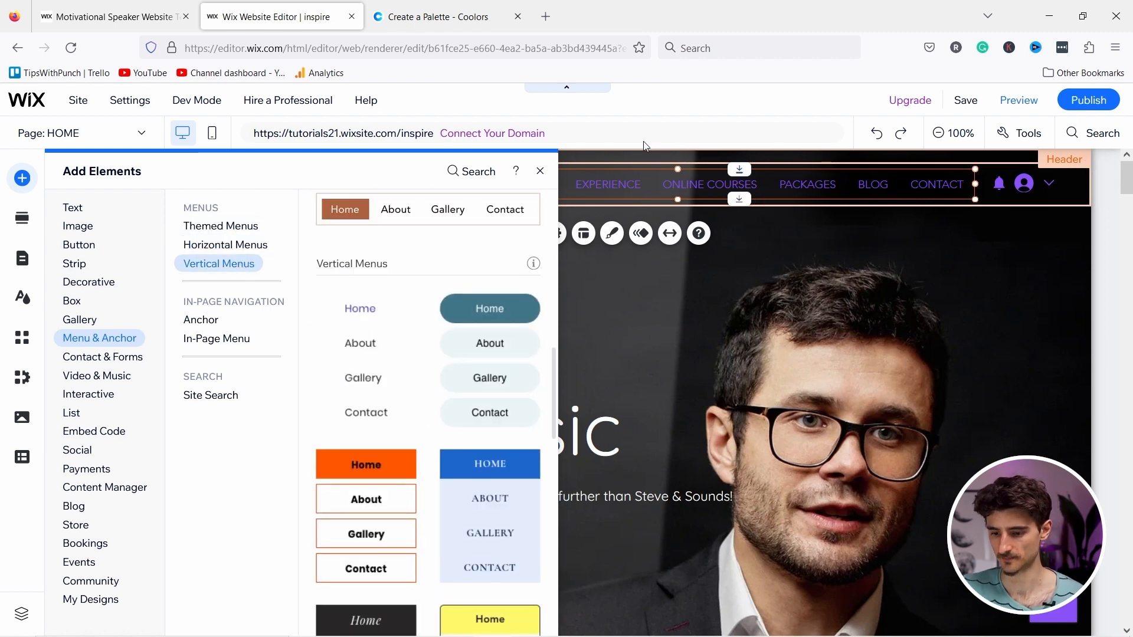
pyautogui.click(539, 171)
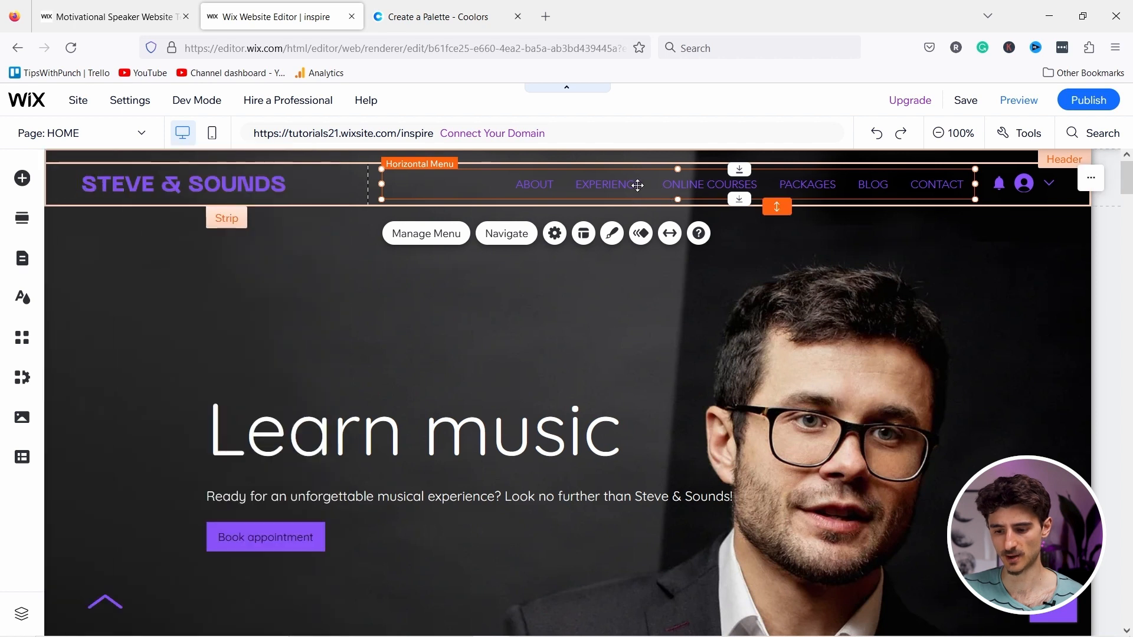
# Hide the PACKAGES, BLOG and ONLINE COURSES pages from the site menu.
pyautogui.click(439, 242)
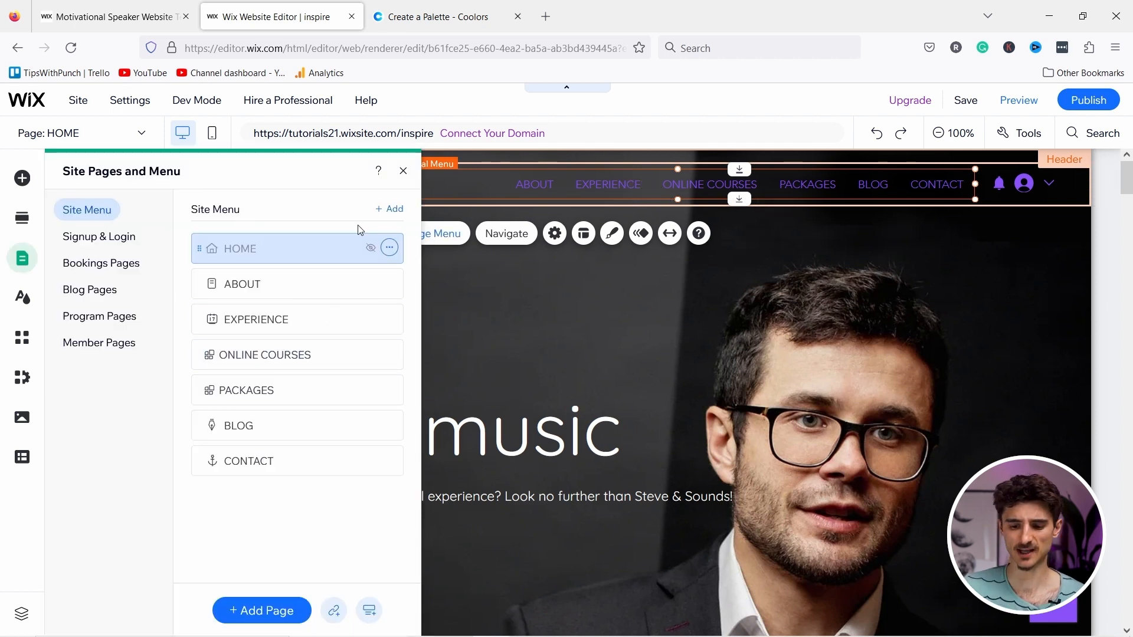
pyautogui.click(388, 248)
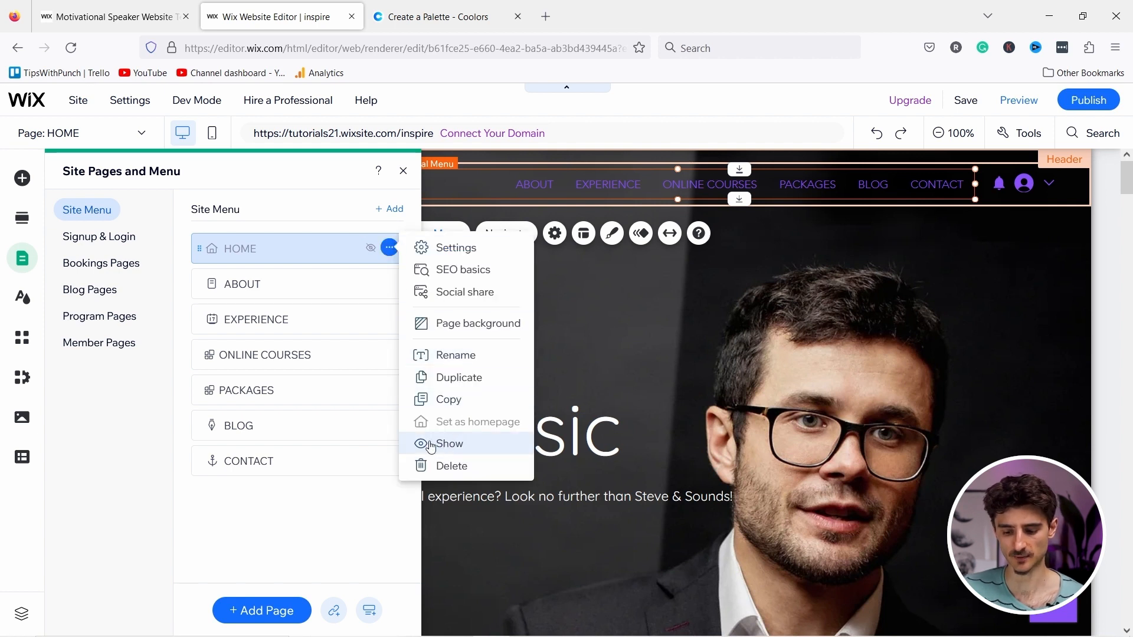
pyautogui.click(389, 390)
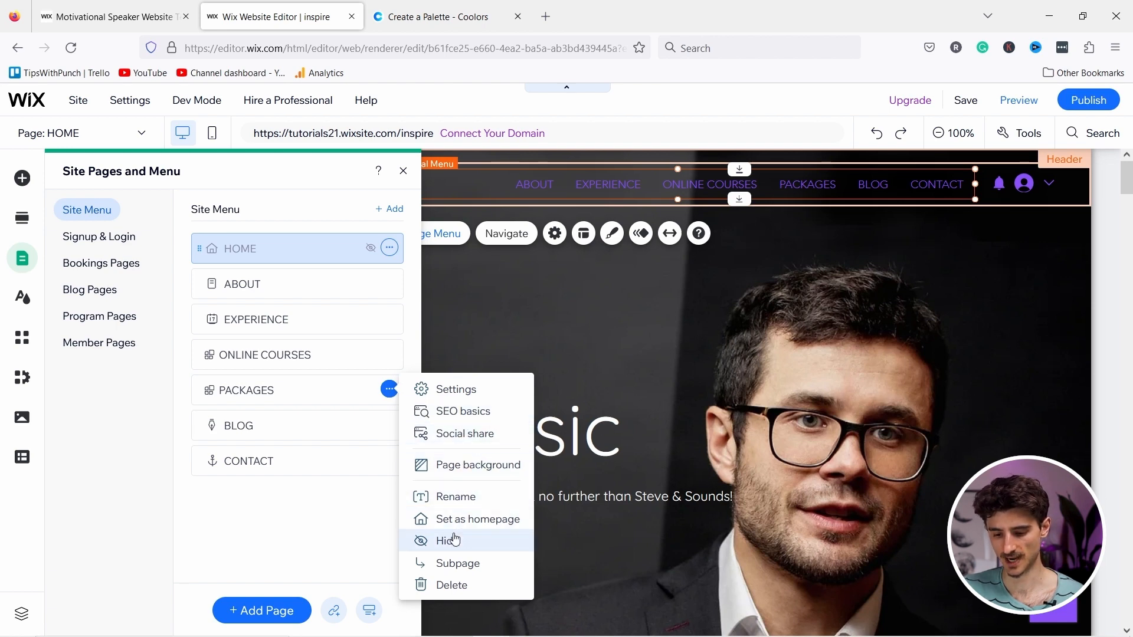
pyautogui.click(389, 424)
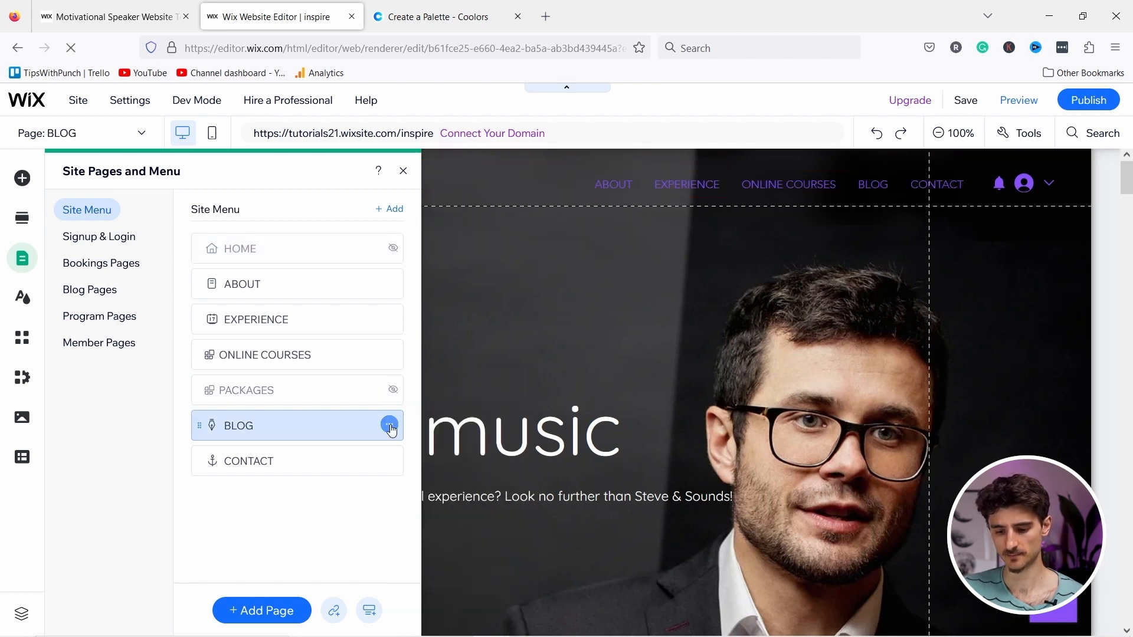
pyautogui.click(437, 523)
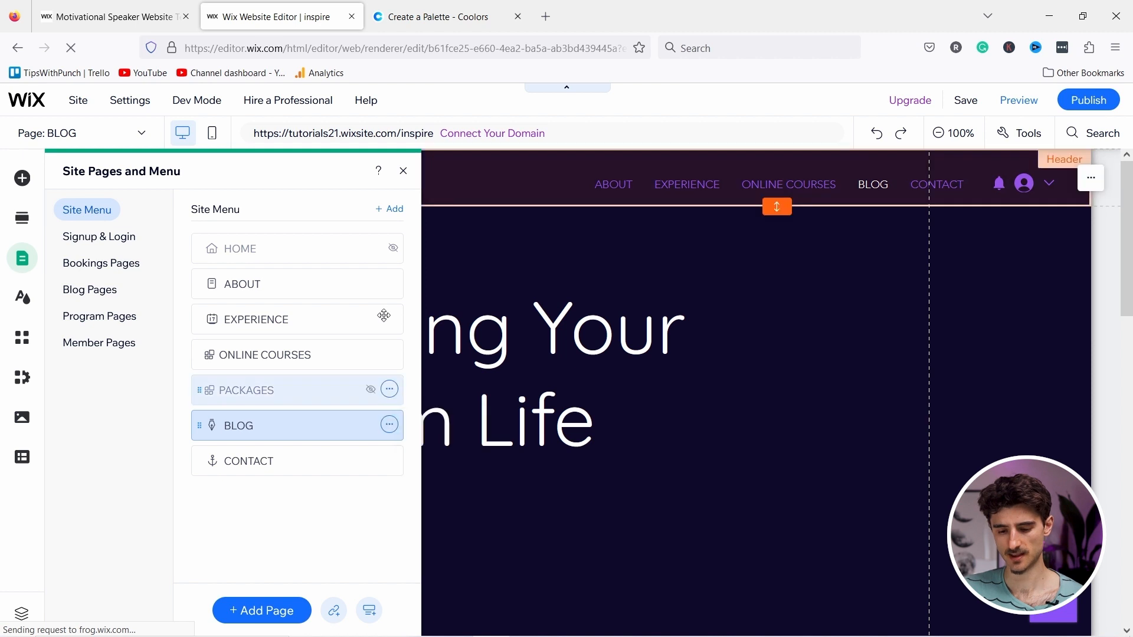
pyautogui.click(389, 319)
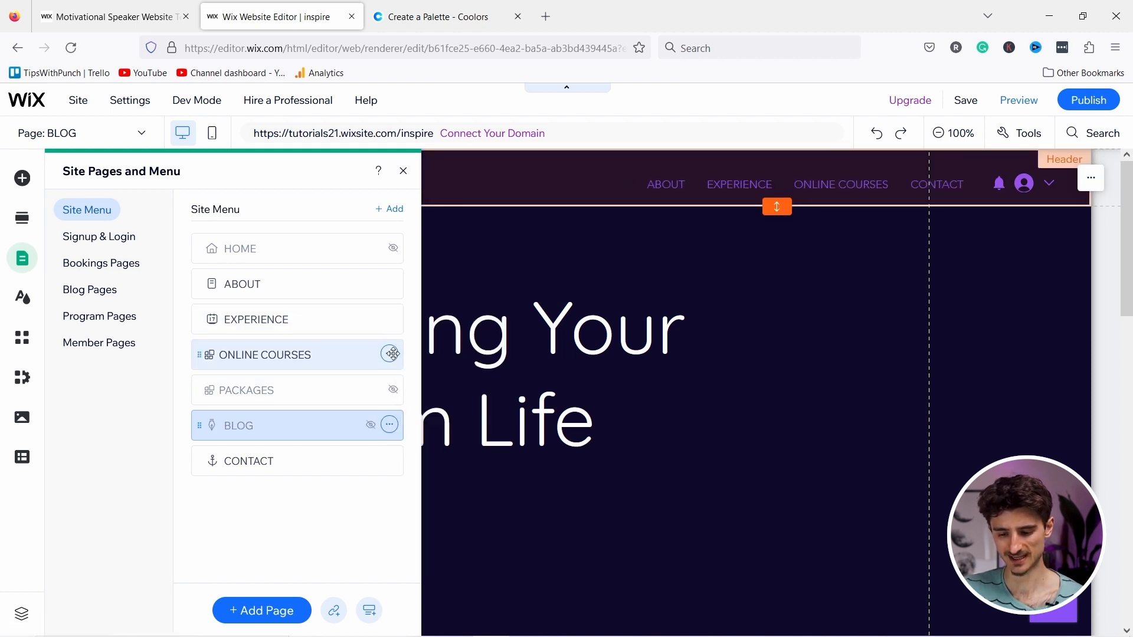
pyautogui.click(390, 353)
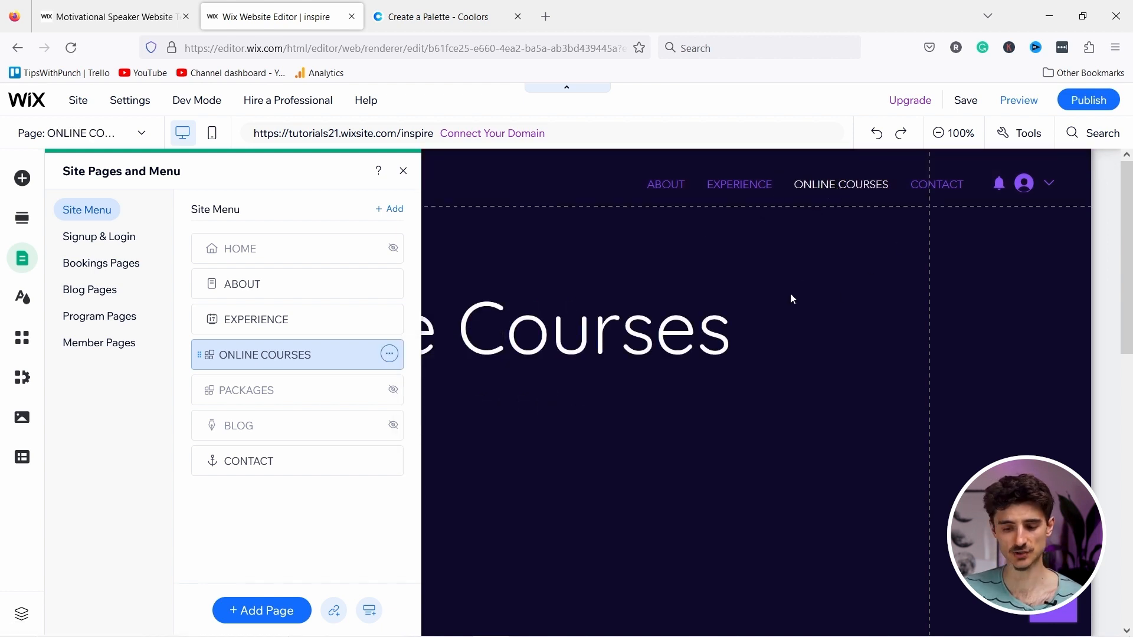
pyautogui.click(769, 291)
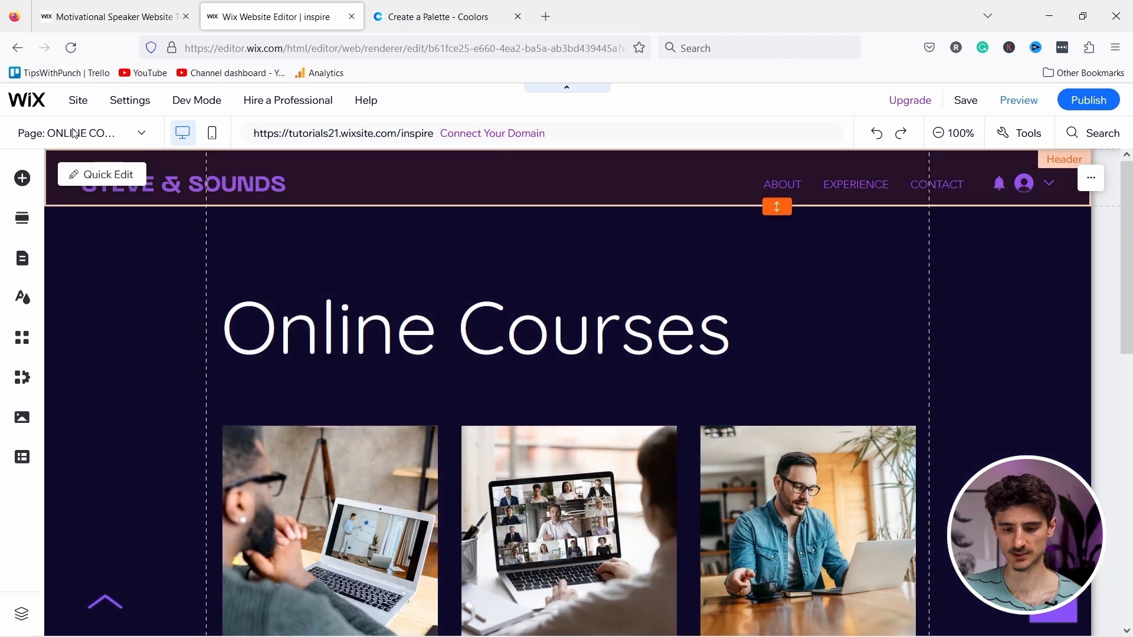
# Switch the editor back to the HOME page and look over its header and hero banner.
pyautogui.click(80, 134)
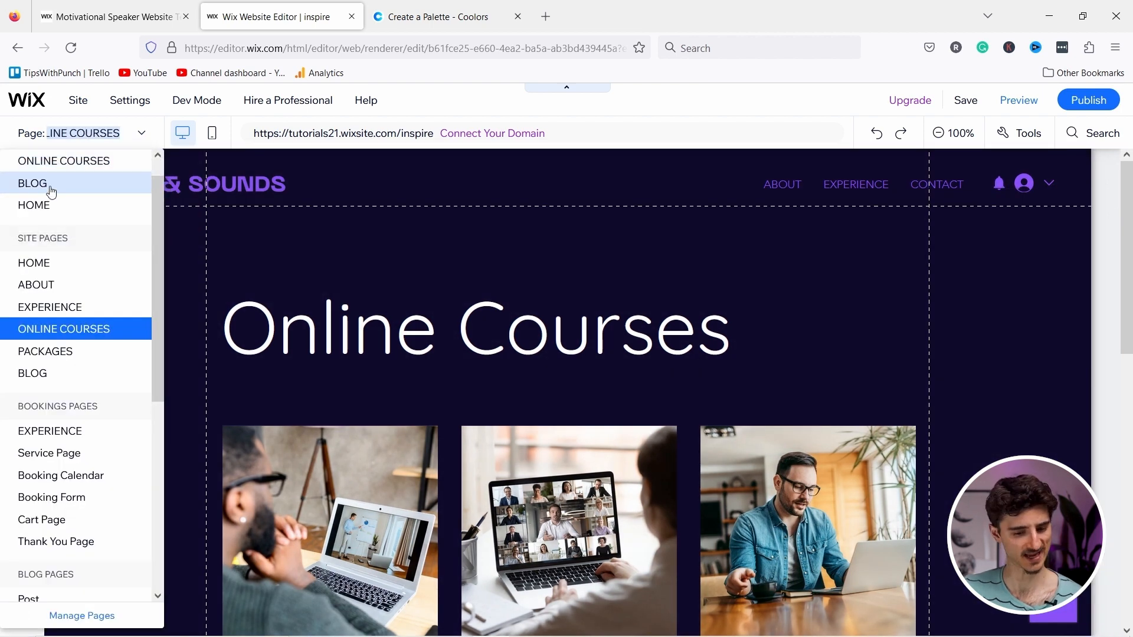
pyautogui.click(52, 265)
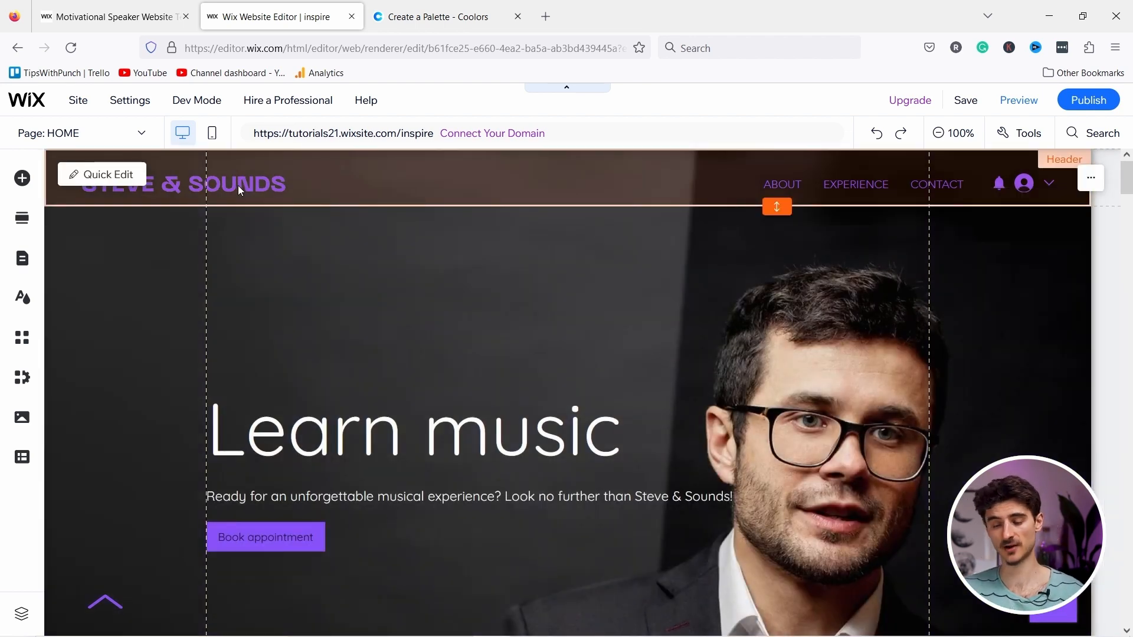
pyautogui.scroll(-3, 735, 282)
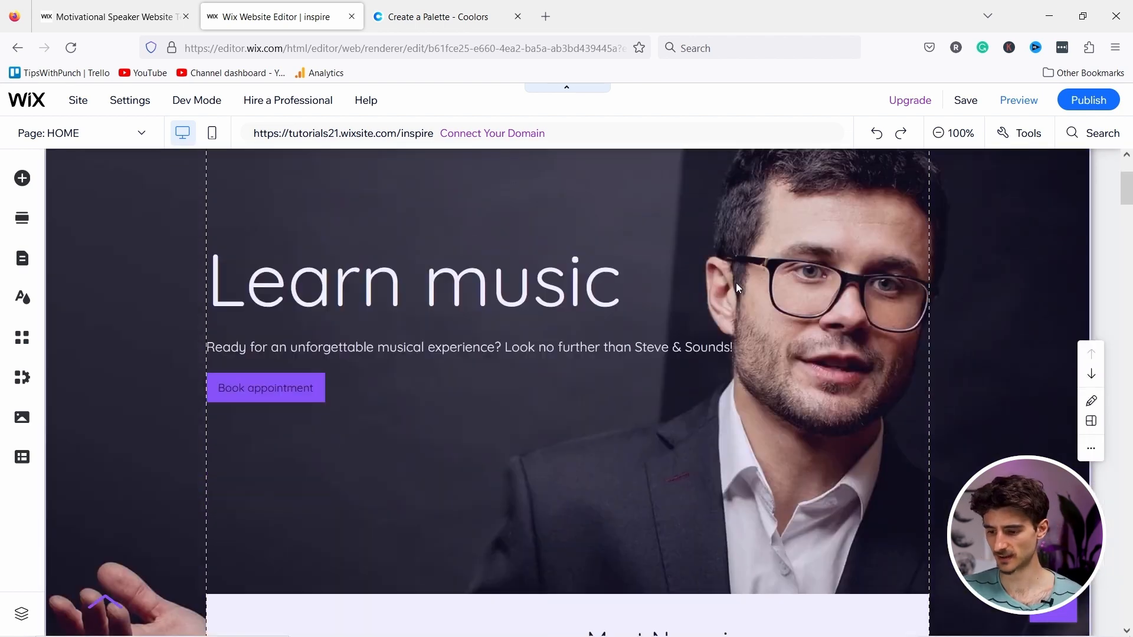
pyautogui.scroll(3, 738, 284)
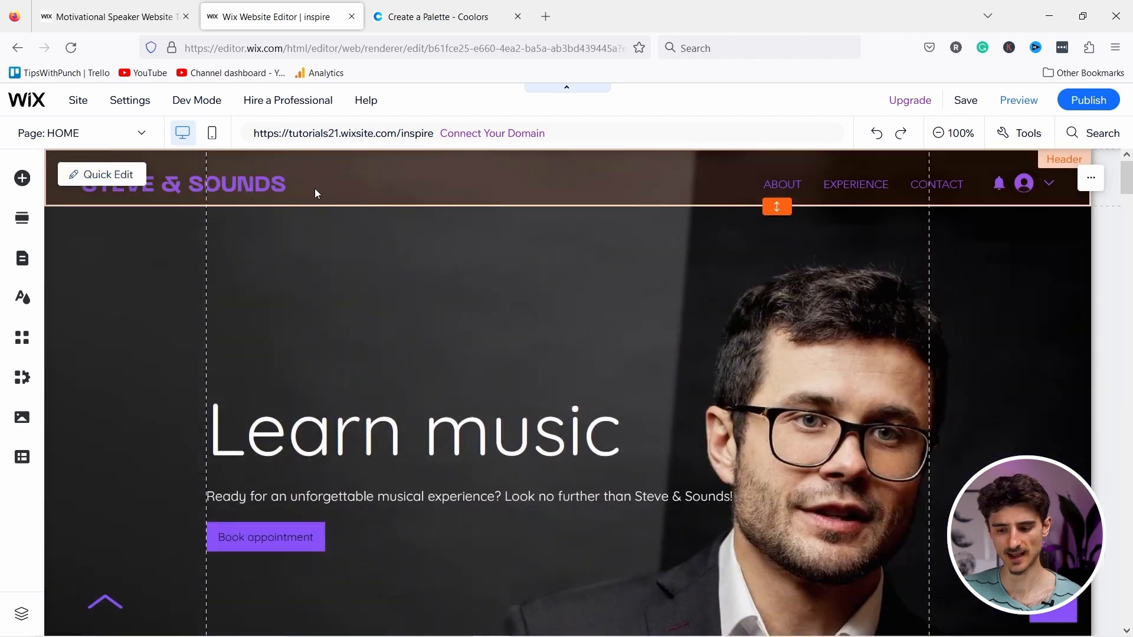
# Set the header strip's background color to white (#FFFFFF) and move the strip up to the header's upper edge.
pyautogui.click(433, 190)
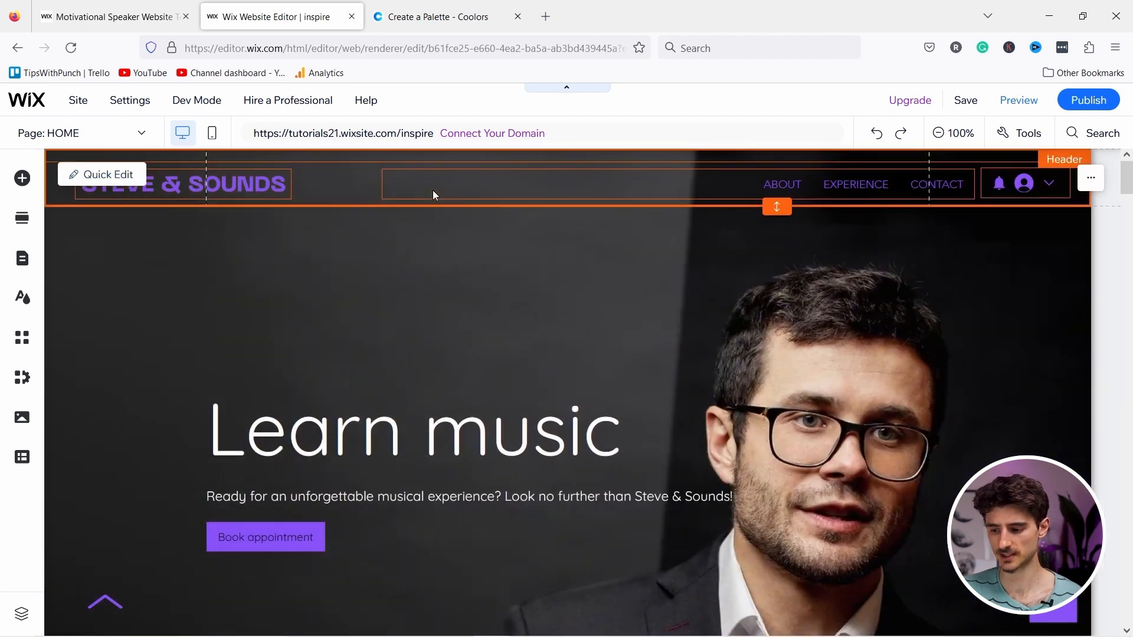
pyautogui.click(329, 182)
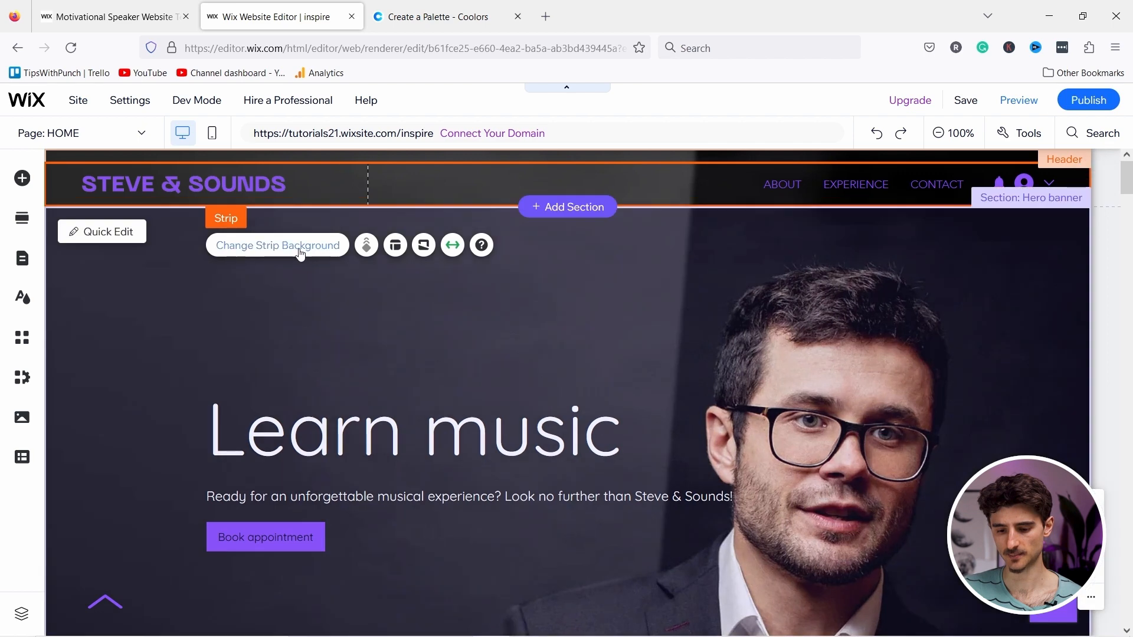
pyautogui.click(268, 250)
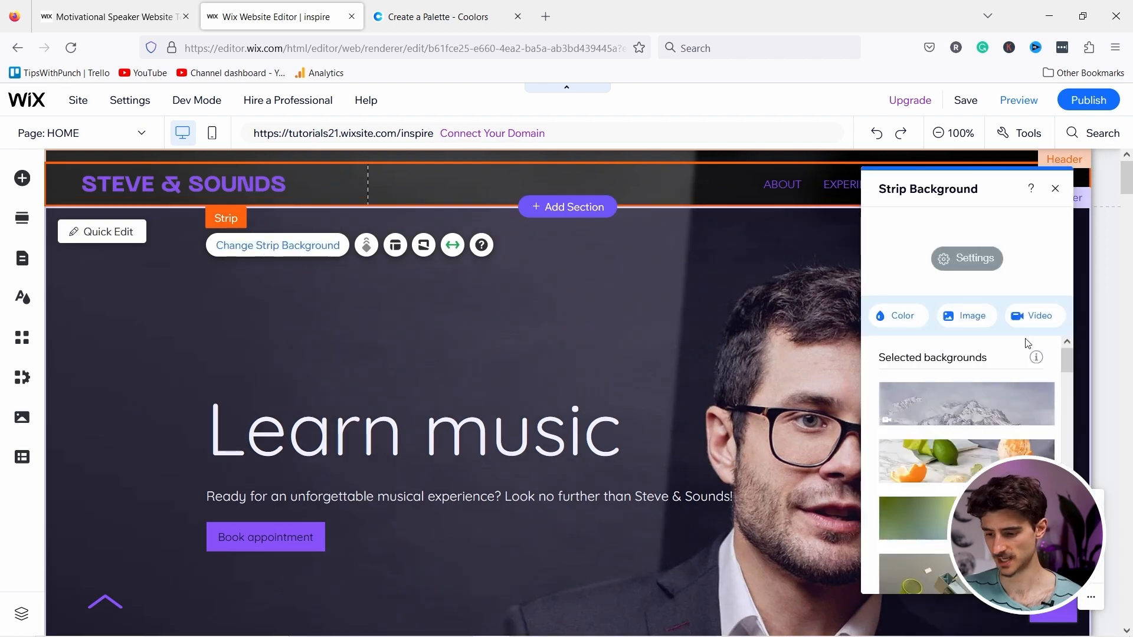
pyautogui.click(907, 321)
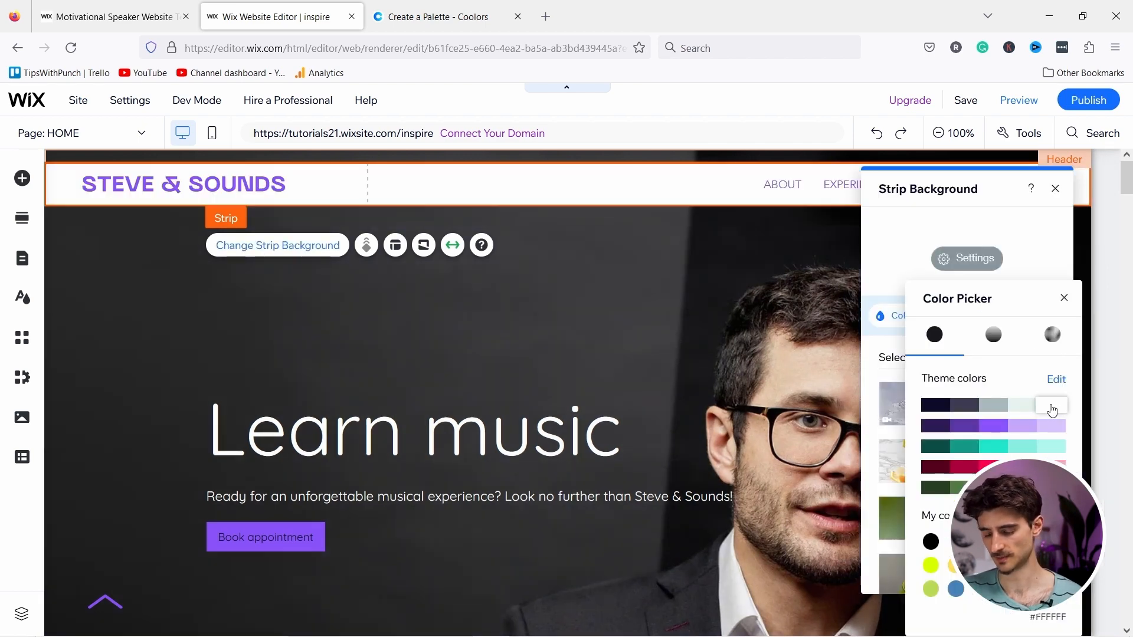
pyautogui.click(1063, 297)
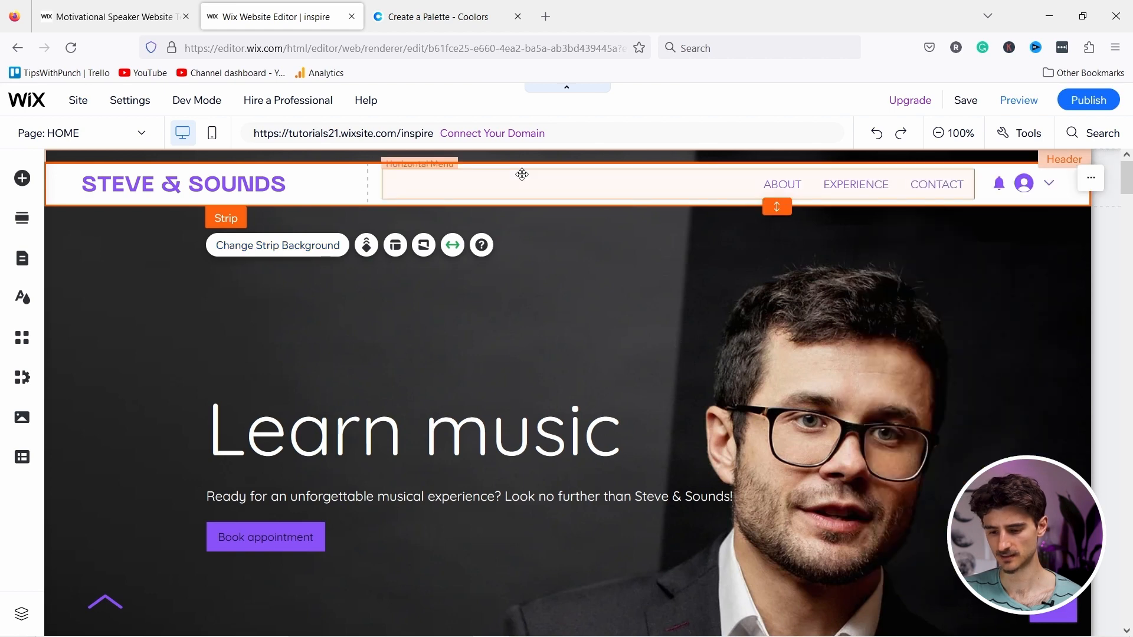
pyautogui.moveTo(374, 162); pyautogui.dragTo(374, 145)
pyautogui.click(428, 274)
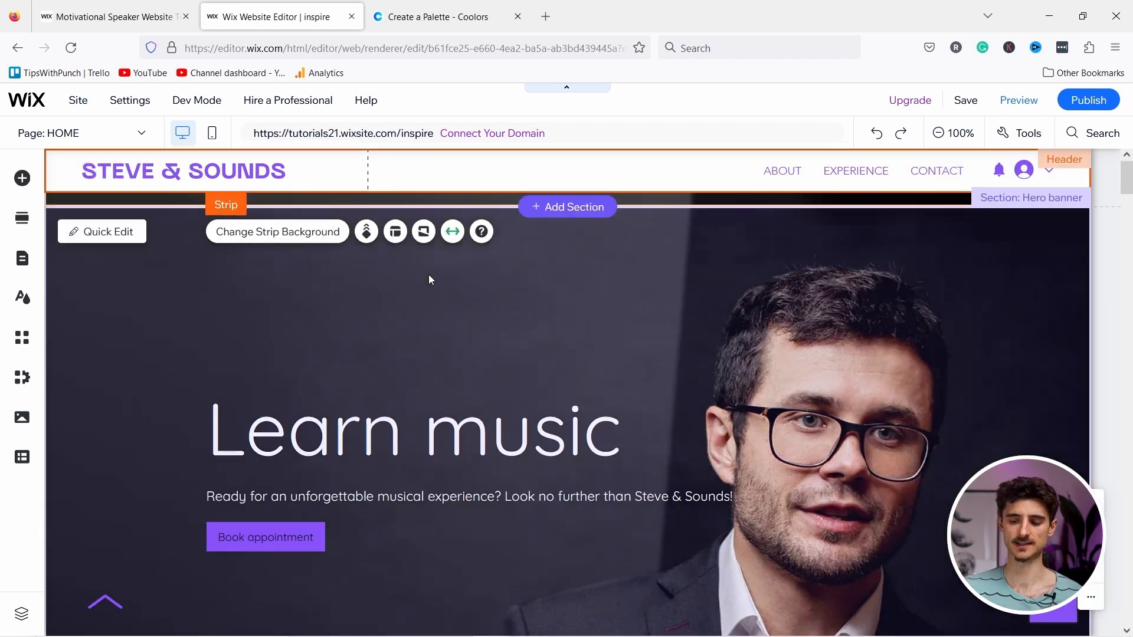
# Set the header's scroll behavior to Freezes and look over the home page's hero section.
pyautogui.rightClick(597, 197)
pyautogui.rightClick(597, 197)
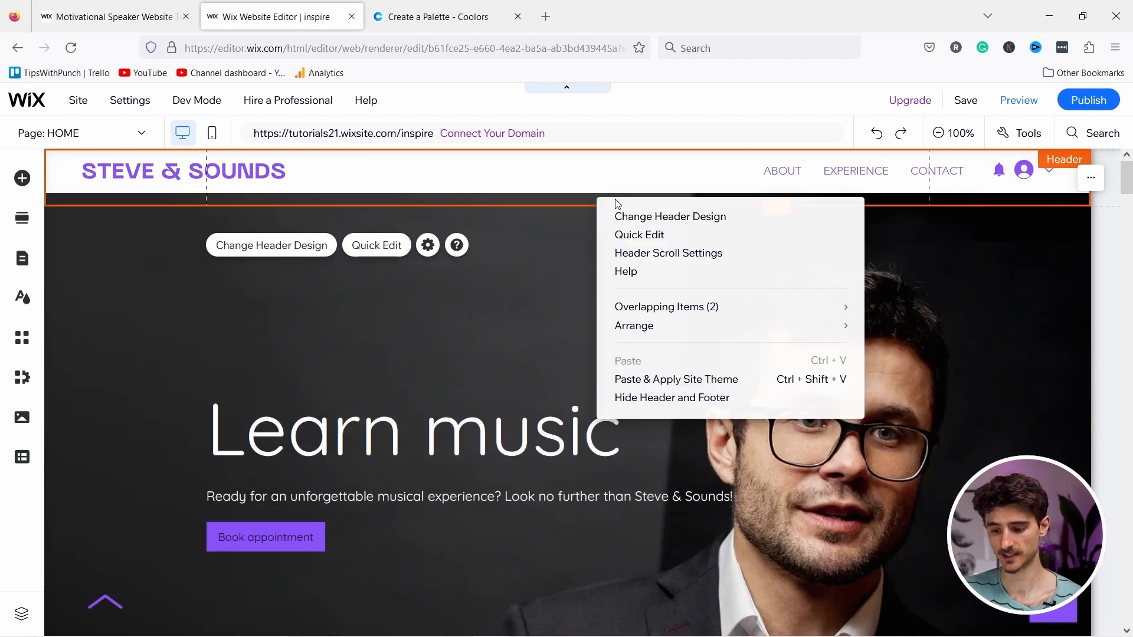
pyautogui.click(647, 258)
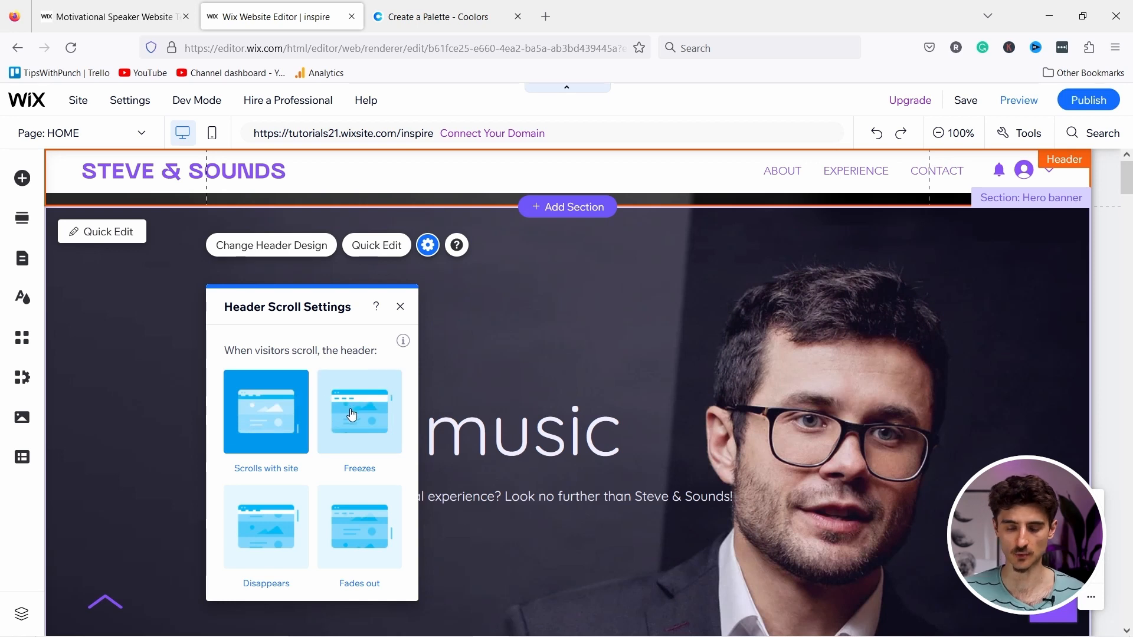
pyautogui.click(351, 414)
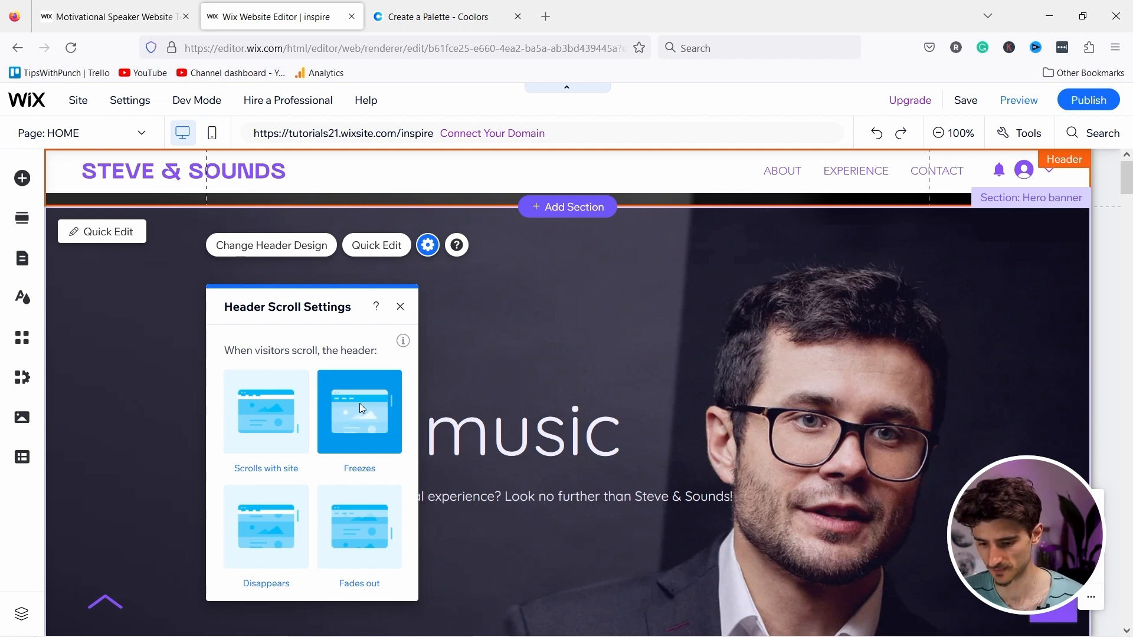
pyautogui.click(401, 307)
pyautogui.scroll(-4, 617, 354)
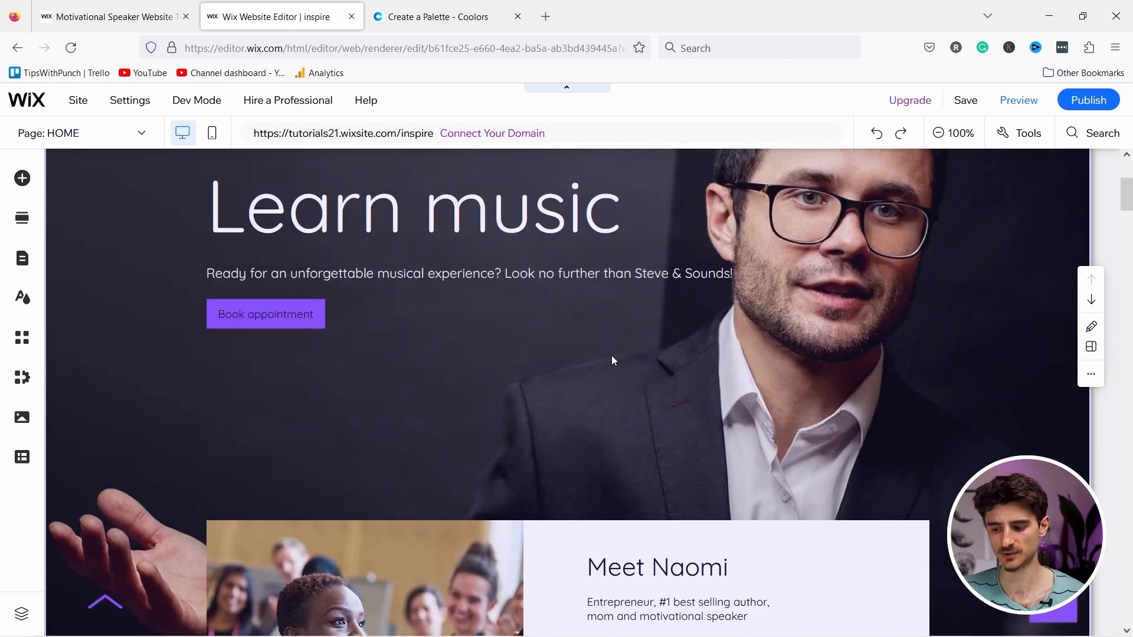
pyautogui.scroll(4, 611, 356)
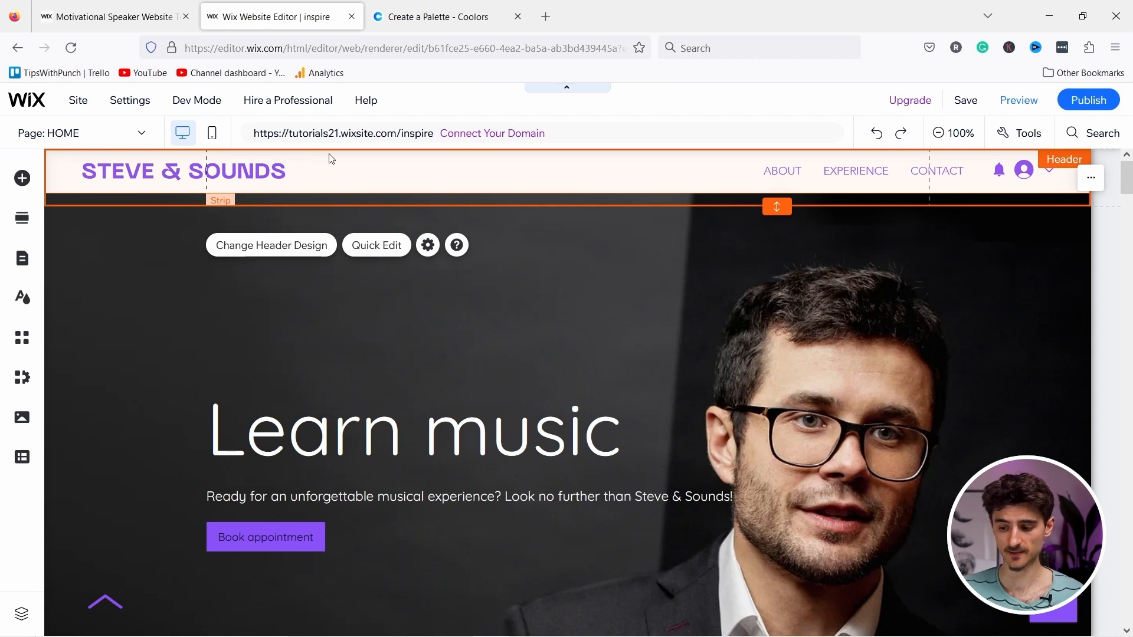
# Look over the whole HOME page down to the footer and return to its hero banner.
pyautogui.scroll(-15, 427, 319)
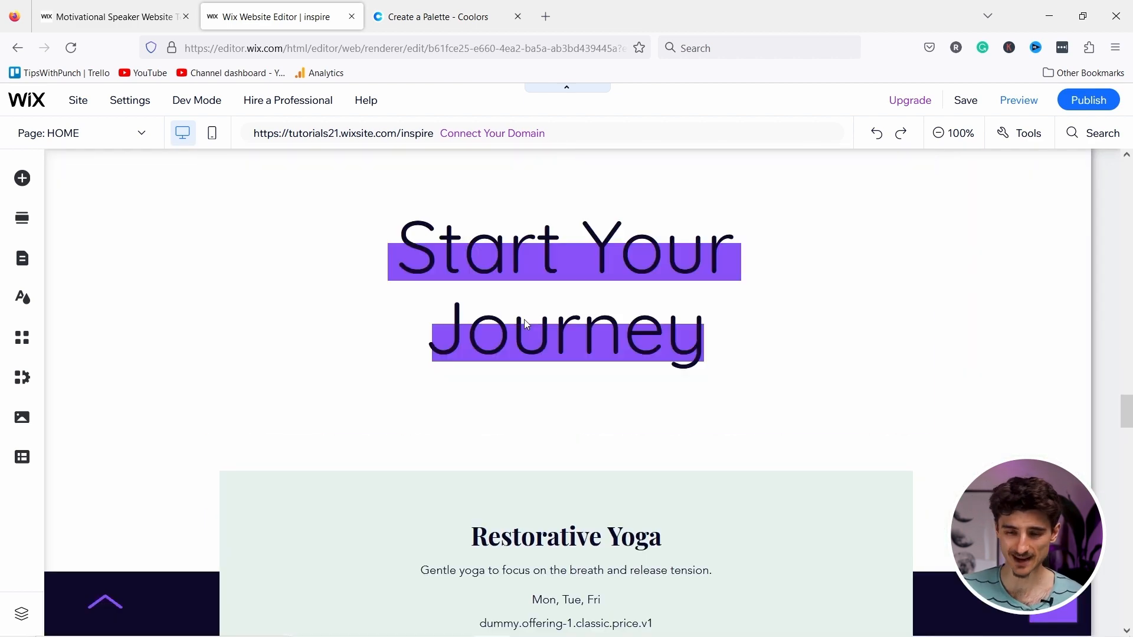
pyautogui.scroll(-15, 522, 324)
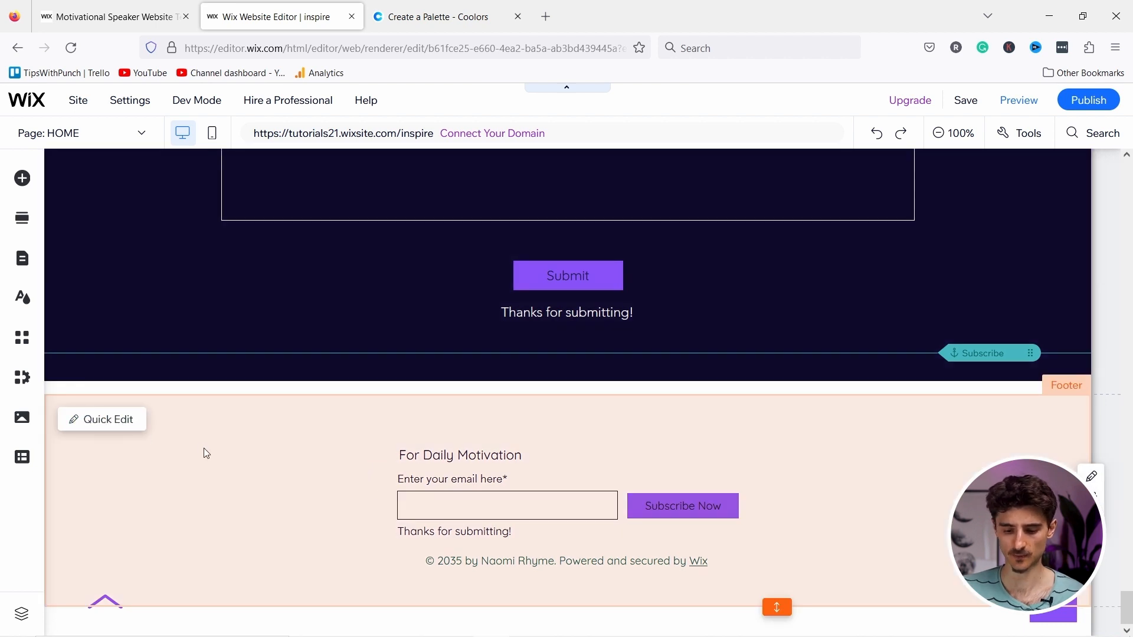
pyautogui.click(1079, 400)
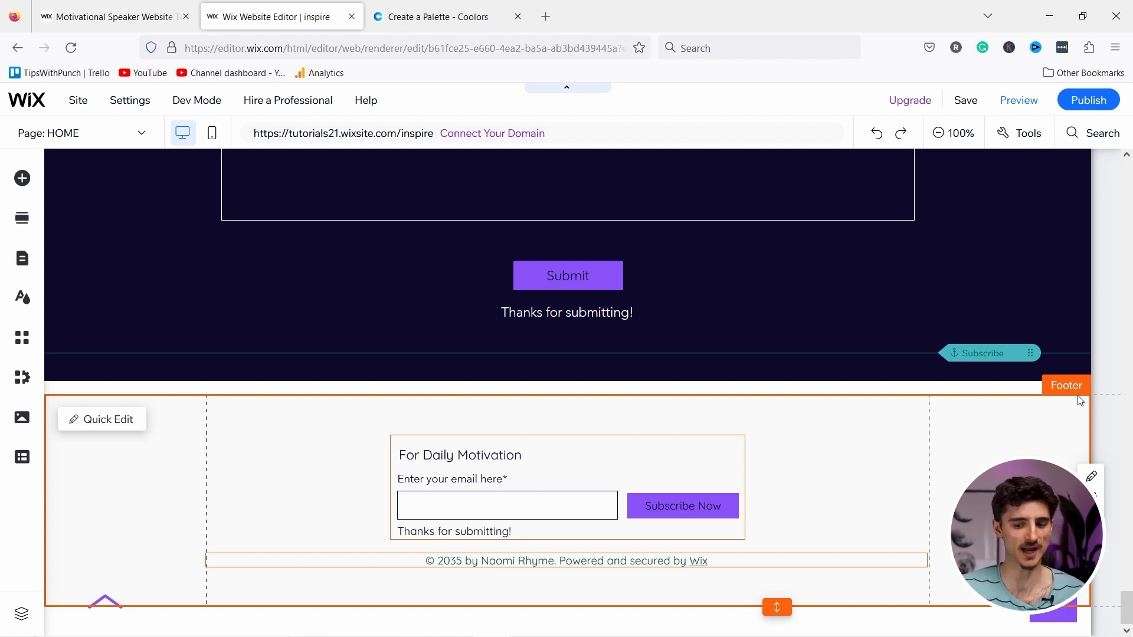
pyautogui.scroll(10, 926, 437)
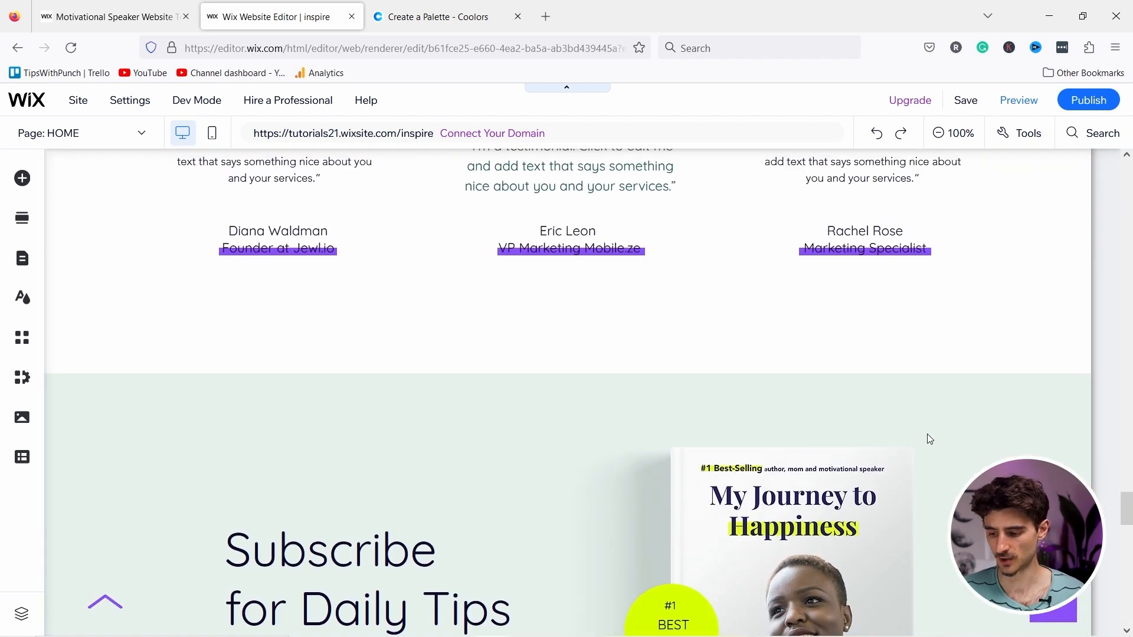
pyautogui.scroll(5, 929, 436)
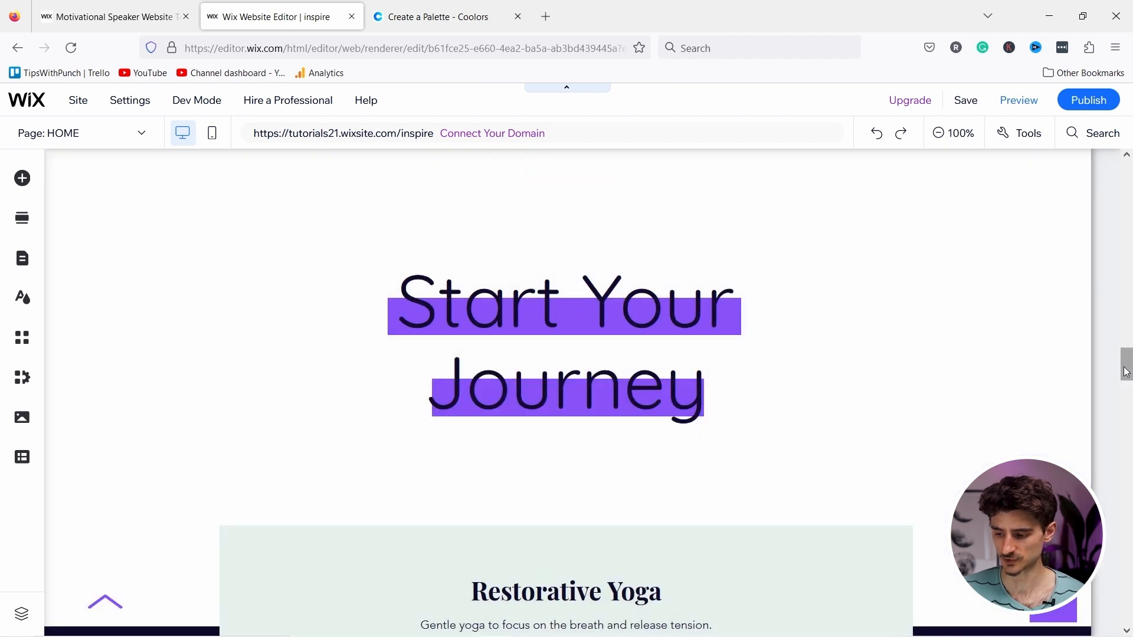
pyautogui.moveTo(1126, 363); pyautogui.dragTo(1129, 111)
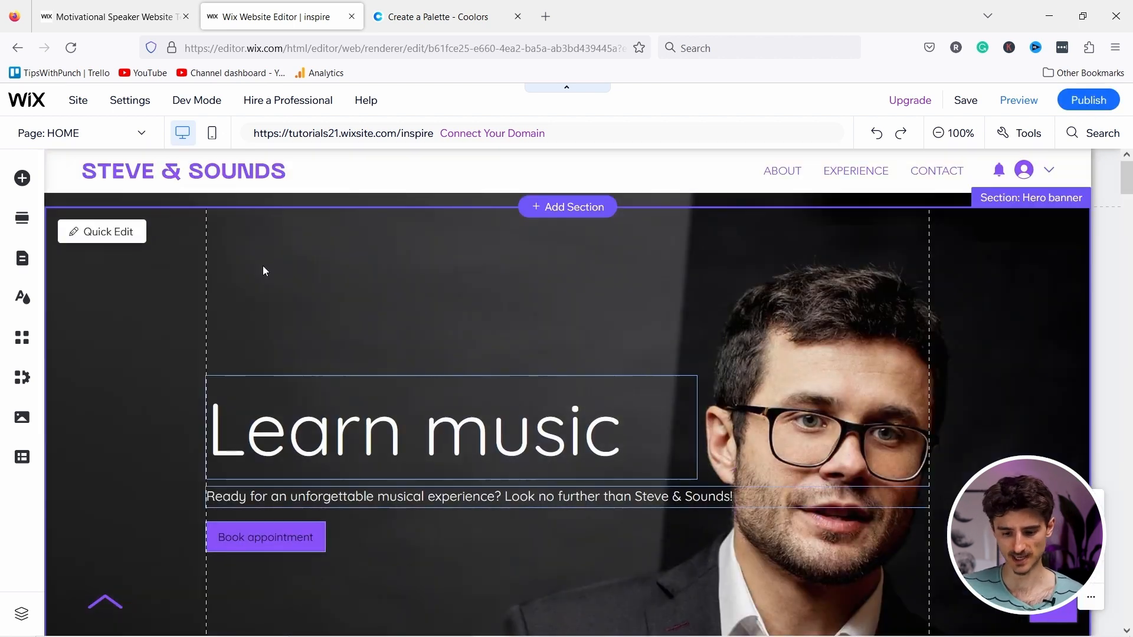
# Apply the Parallax background scroll effect to the hero banner strip and save the site.
pyautogui.click(263, 269)
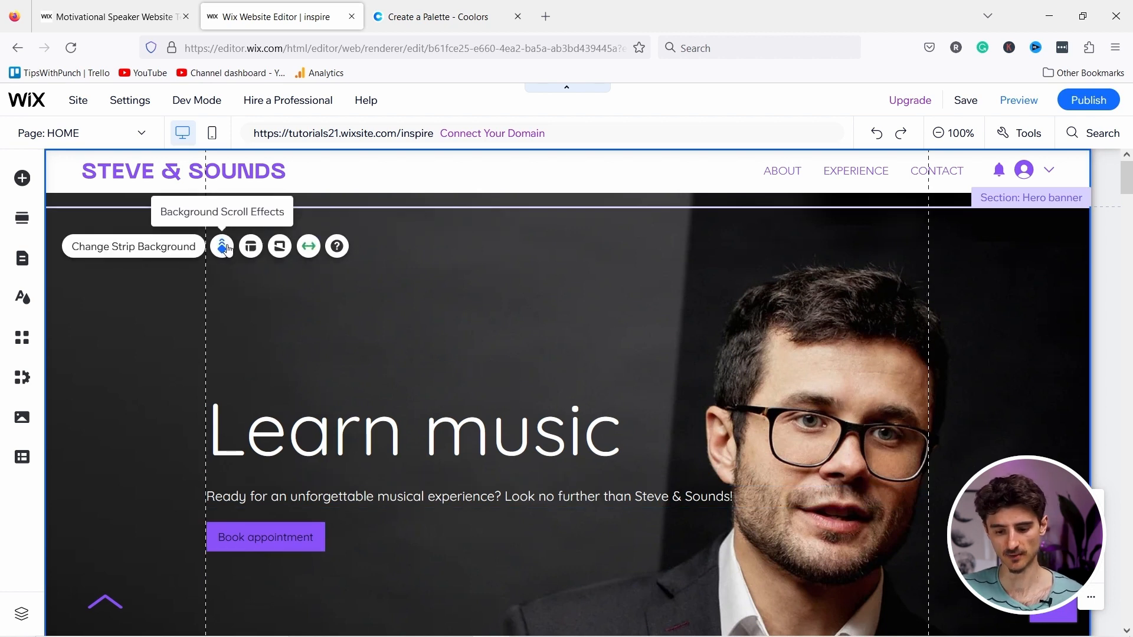
pyautogui.click(225, 247)
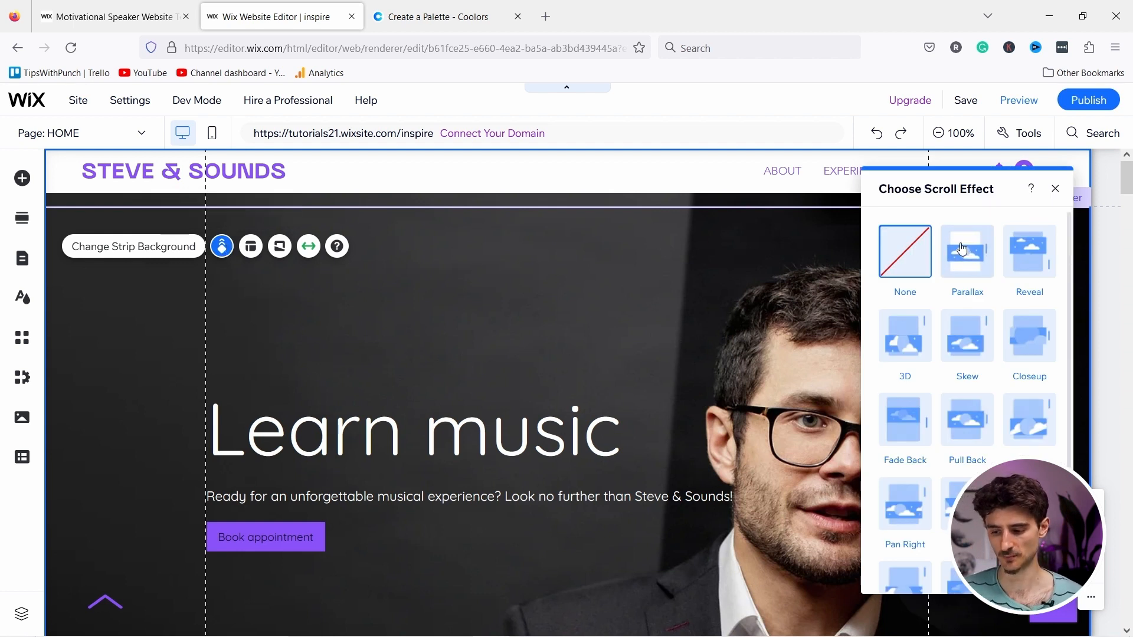
pyautogui.scroll(-1, 949, 412)
pyautogui.scroll(1, 950, 411)
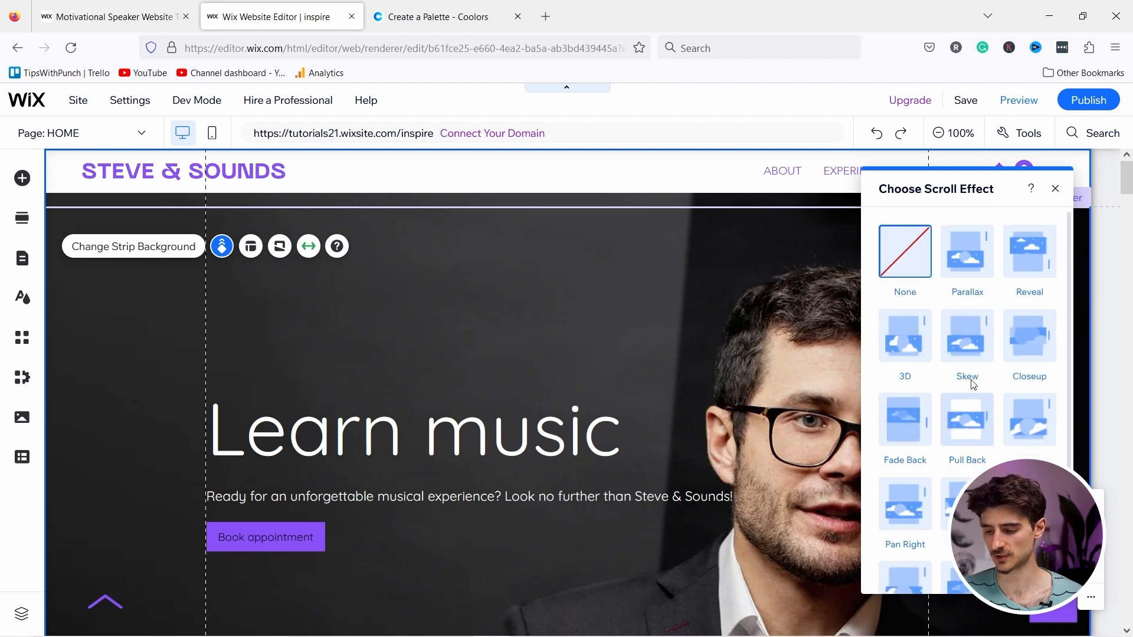
pyautogui.click(971, 270)
pyautogui.scroll(-2, 613, 420)
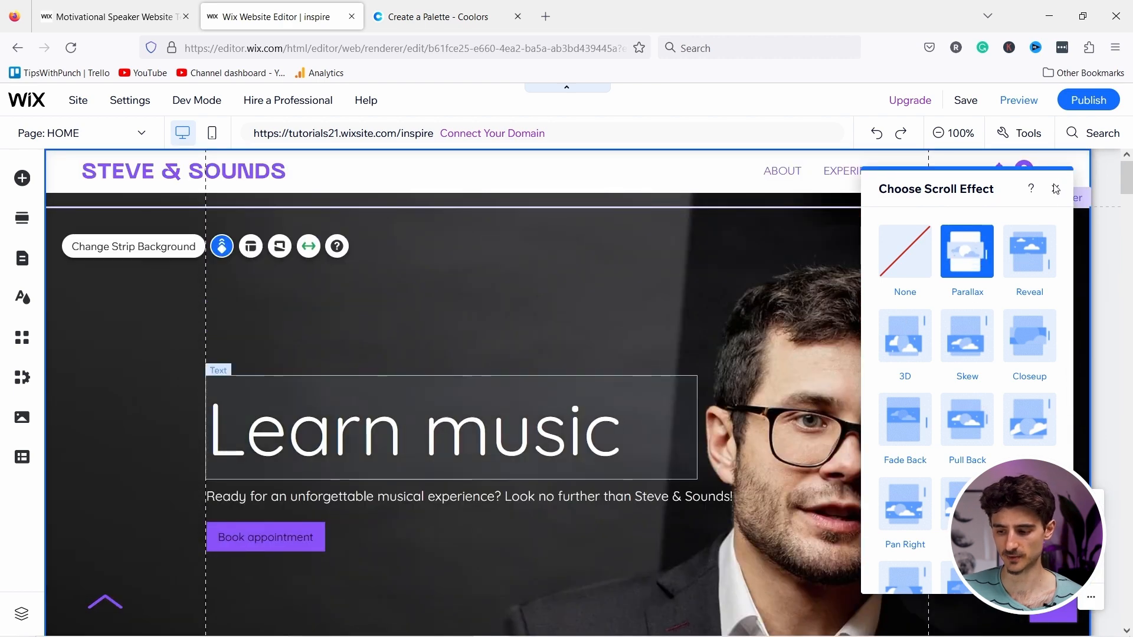
pyautogui.click(1055, 189)
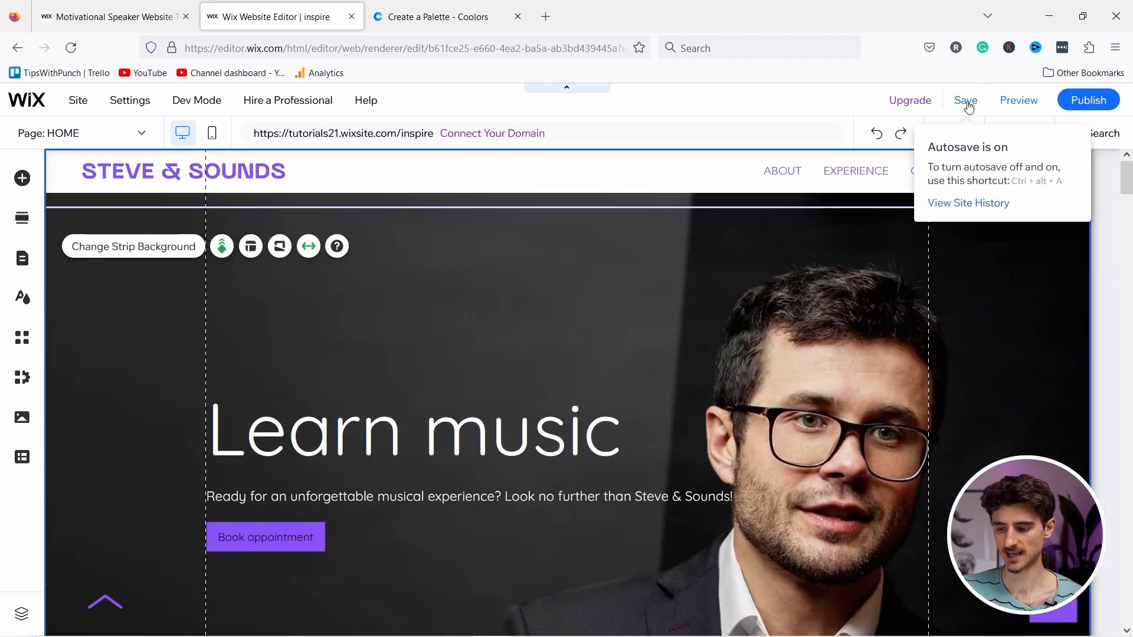
pyautogui.click(968, 104)
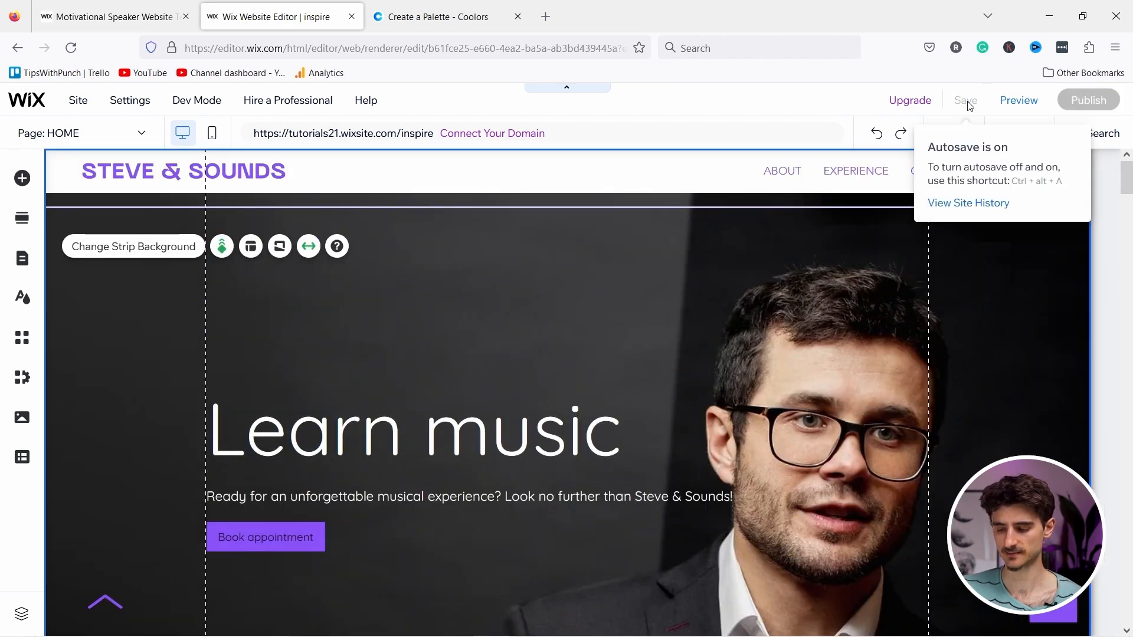
# Preview the site to examine how the header and hero banner behave while scrolling, and return to the editor.
pyautogui.click(1018, 104)
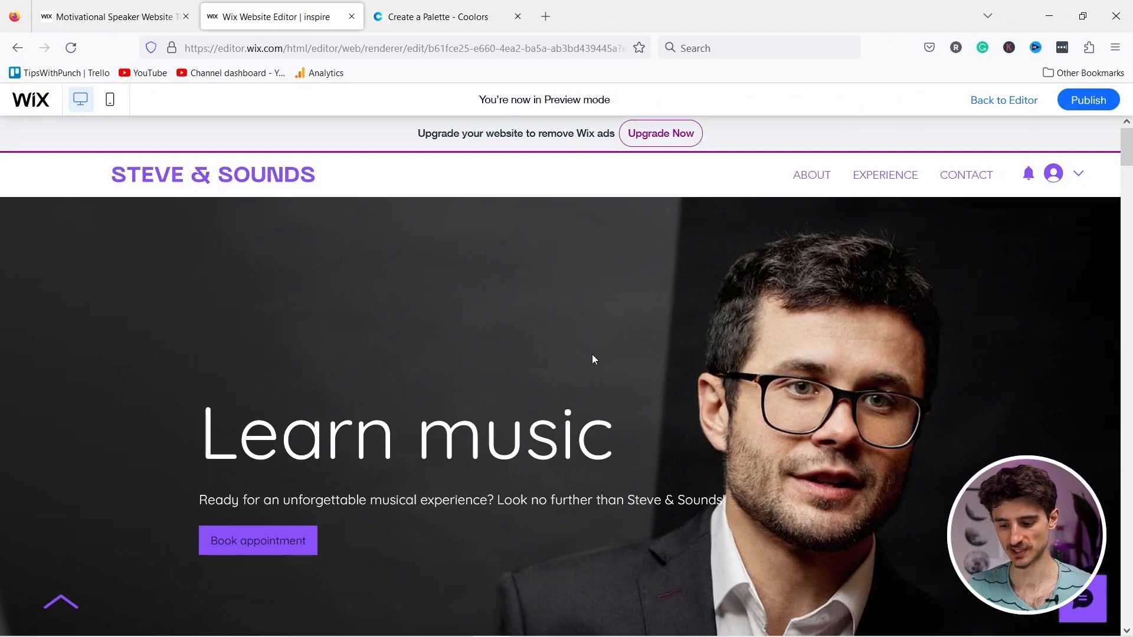
pyautogui.scroll(-5, 591, 357)
pyautogui.scroll(2, 624, 354)
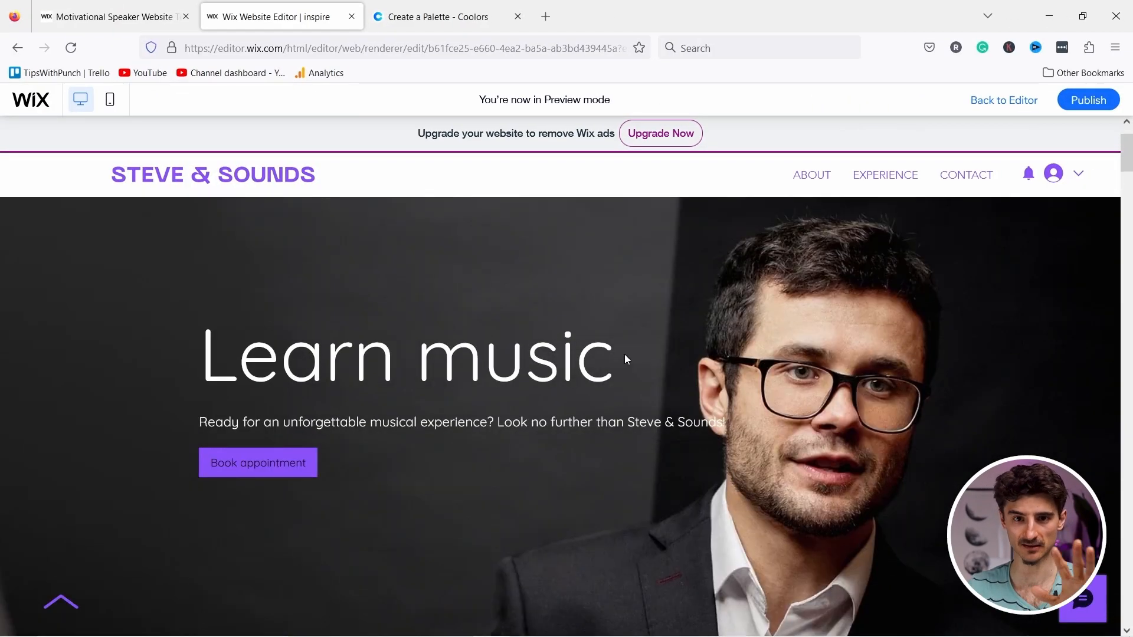
pyautogui.scroll(-2, 625, 355)
pyautogui.scroll(2, 625, 358)
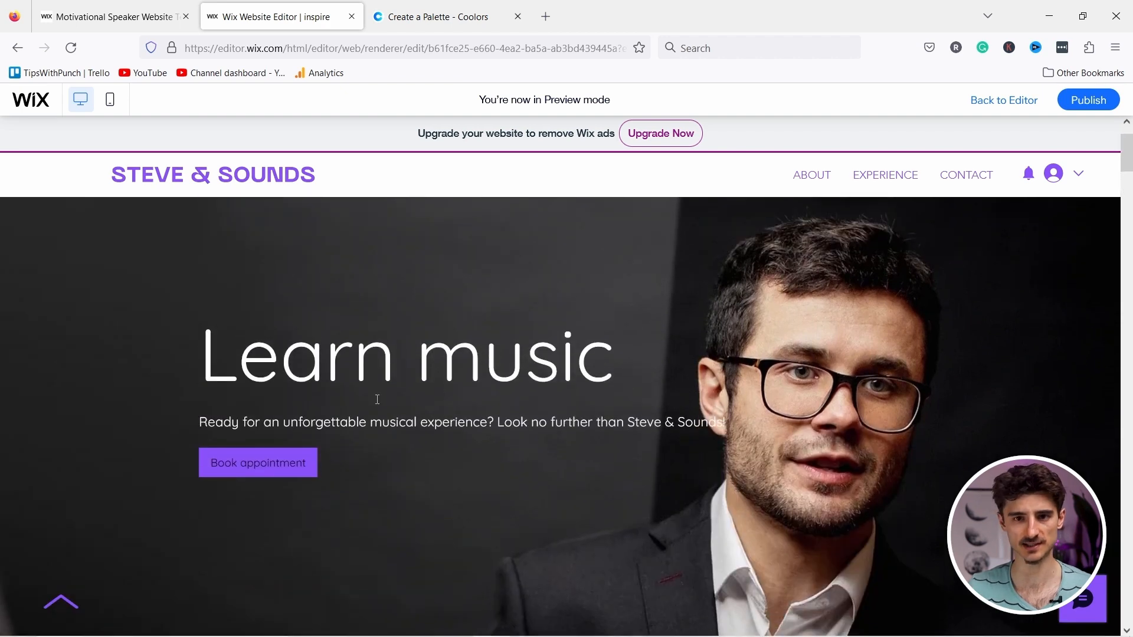
pyautogui.scroll(-3, 458, 422)
pyautogui.scroll(3, 459, 424)
pyautogui.scroll(2, 458, 426)
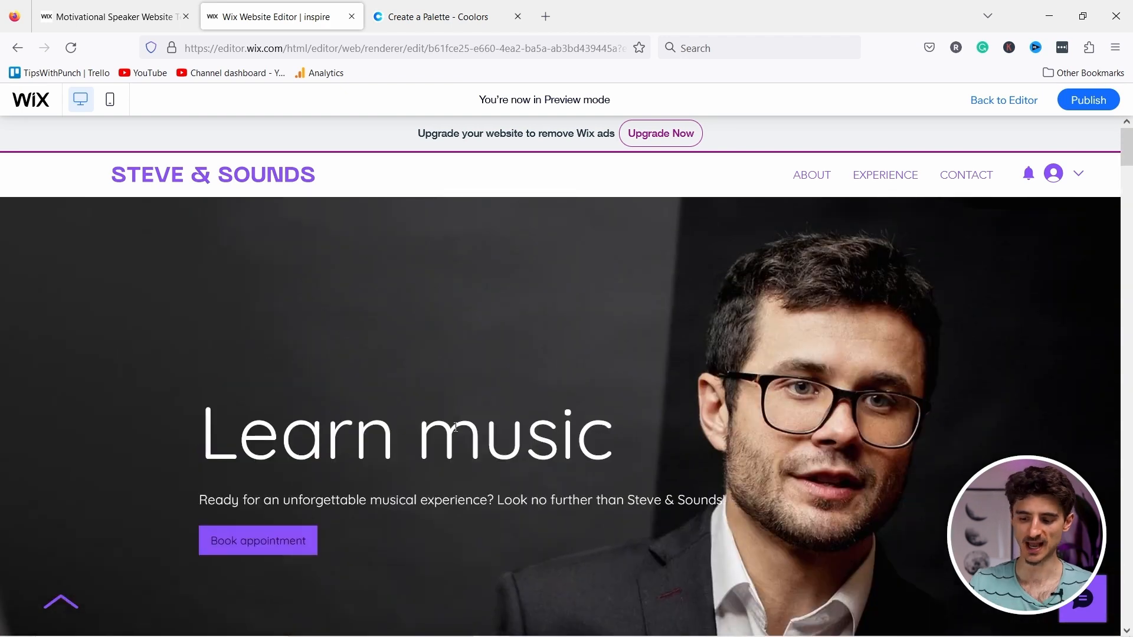
pyautogui.scroll(-3, 445, 348)
pyautogui.scroll(3, 445, 348)
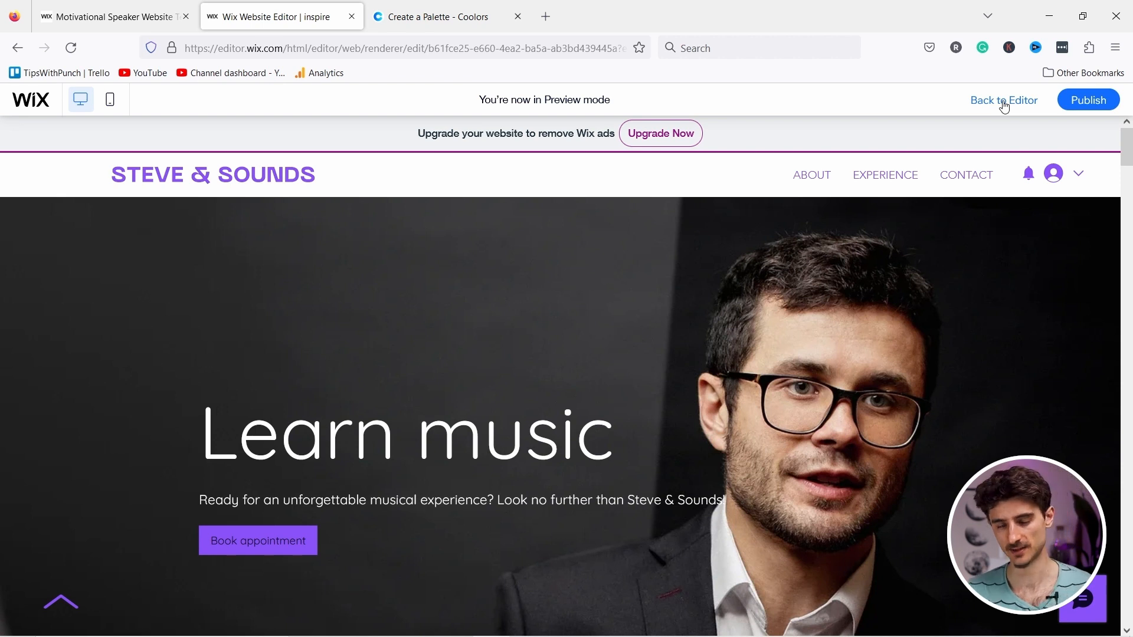
pyautogui.click(1004, 105)
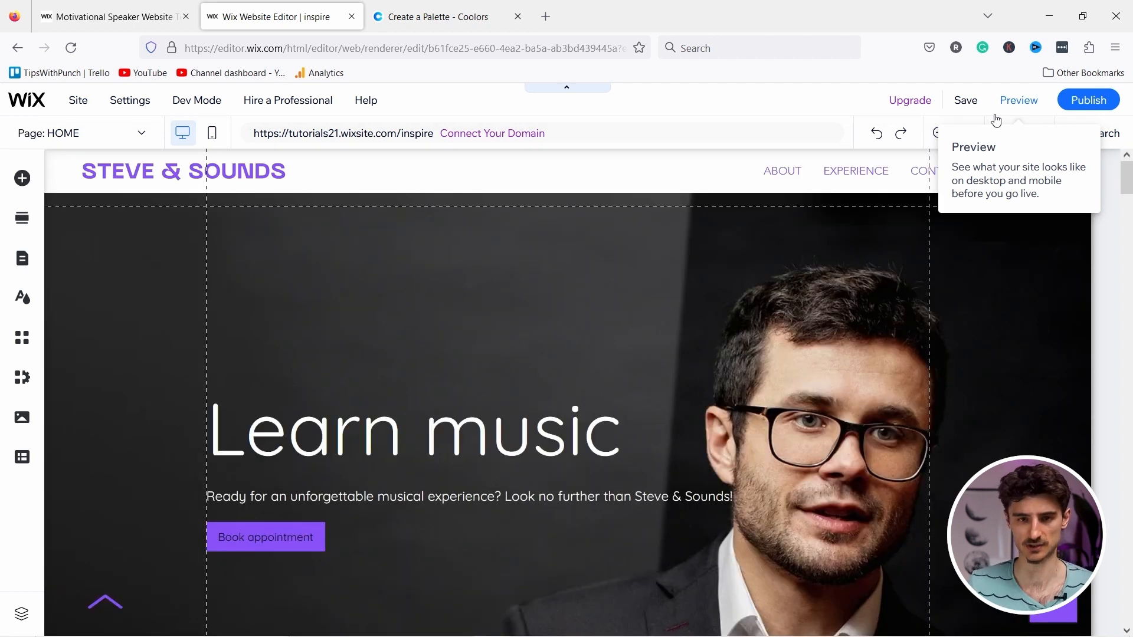
# Add the inverted curved shape divider to the bottom edge of the hero banner strip.
pyautogui.scroll(-3, 162, 371)
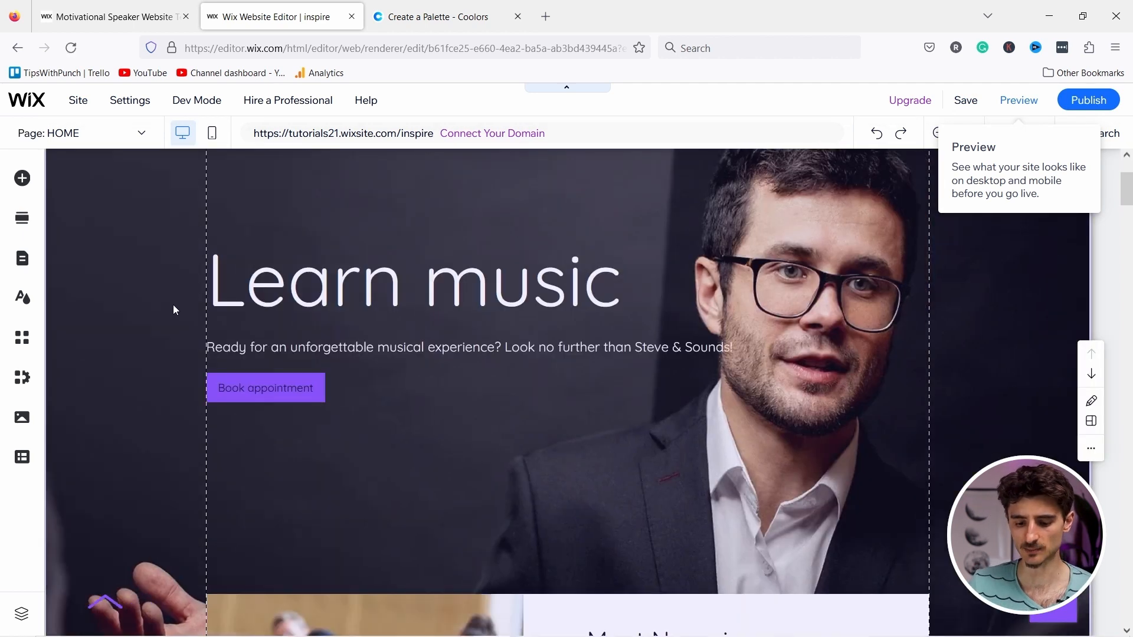
pyautogui.scroll(3, 154, 383)
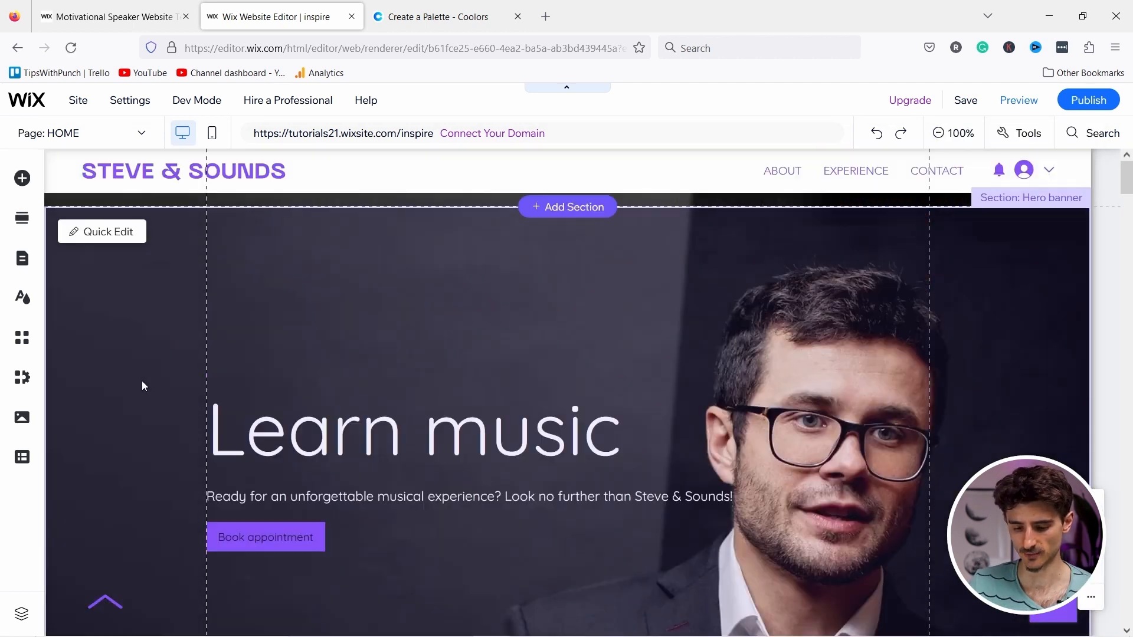
pyautogui.click(109, 383)
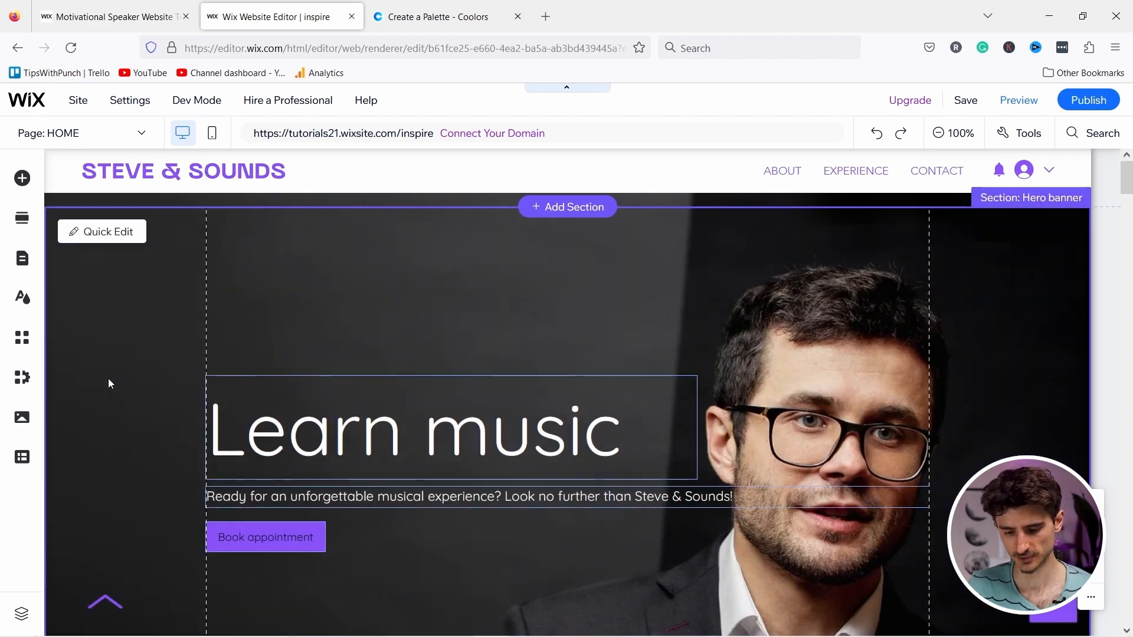
pyautogui.scroll(-6, 109, 384)
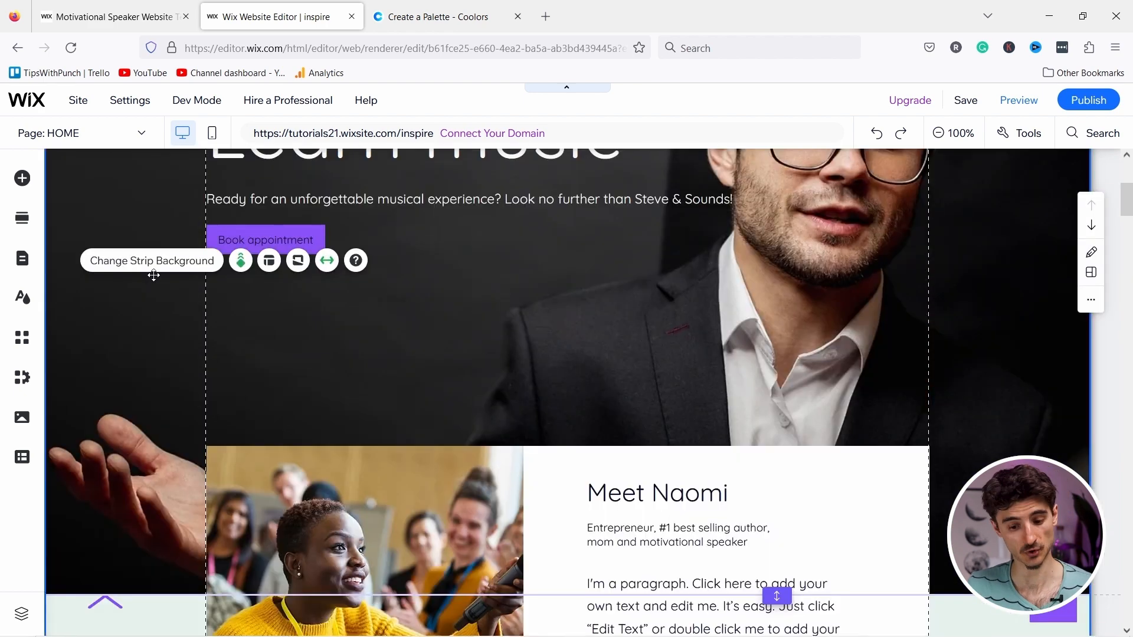
pyautogui.click(300, 261)
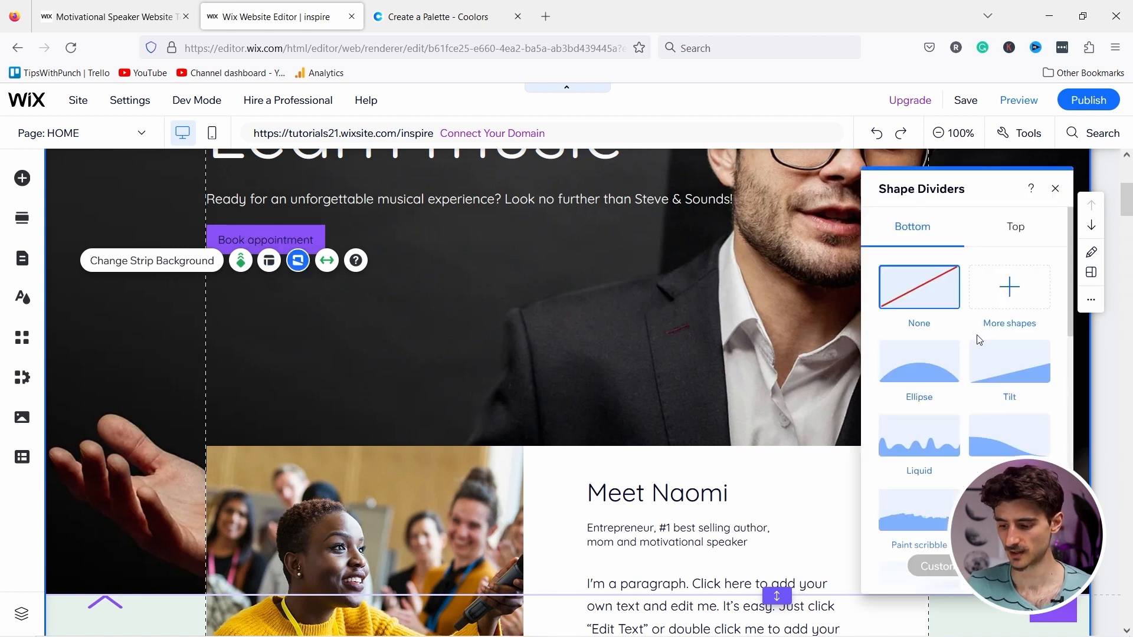
pyautogui.scroll(-1, 1010, 361)
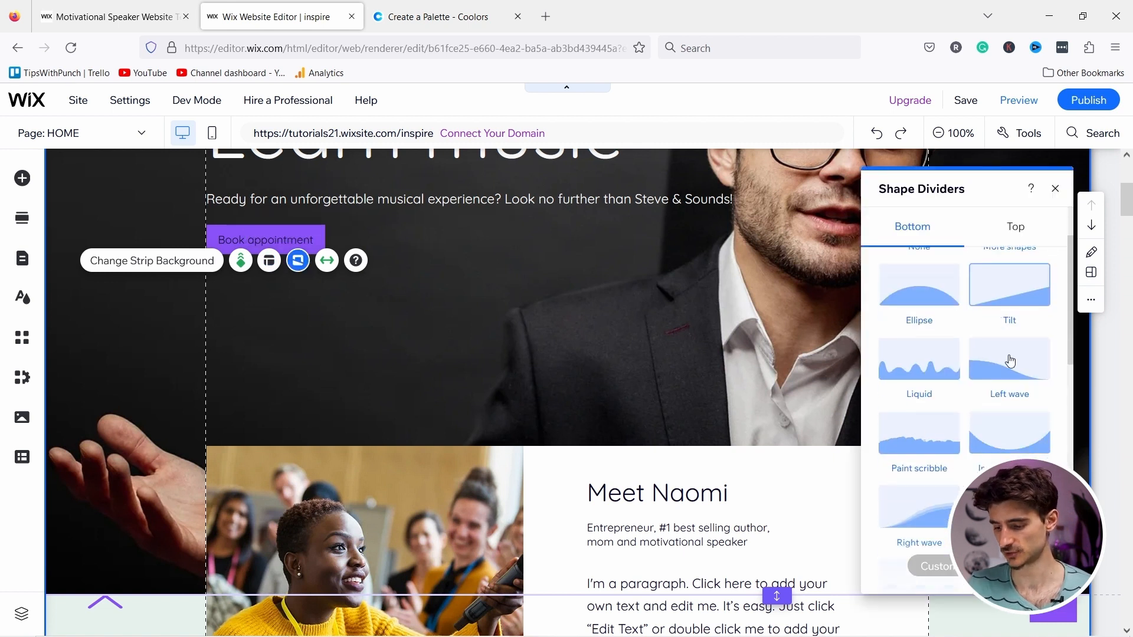
pyautogui.click(1019, 449)
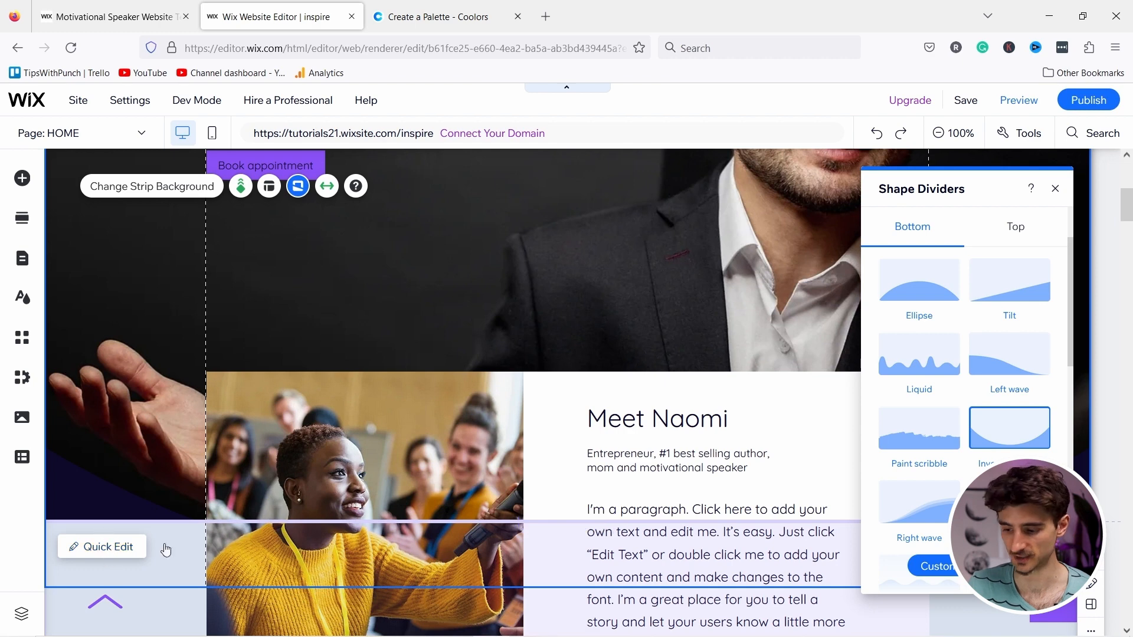
pyautogui.click(1055, 190)
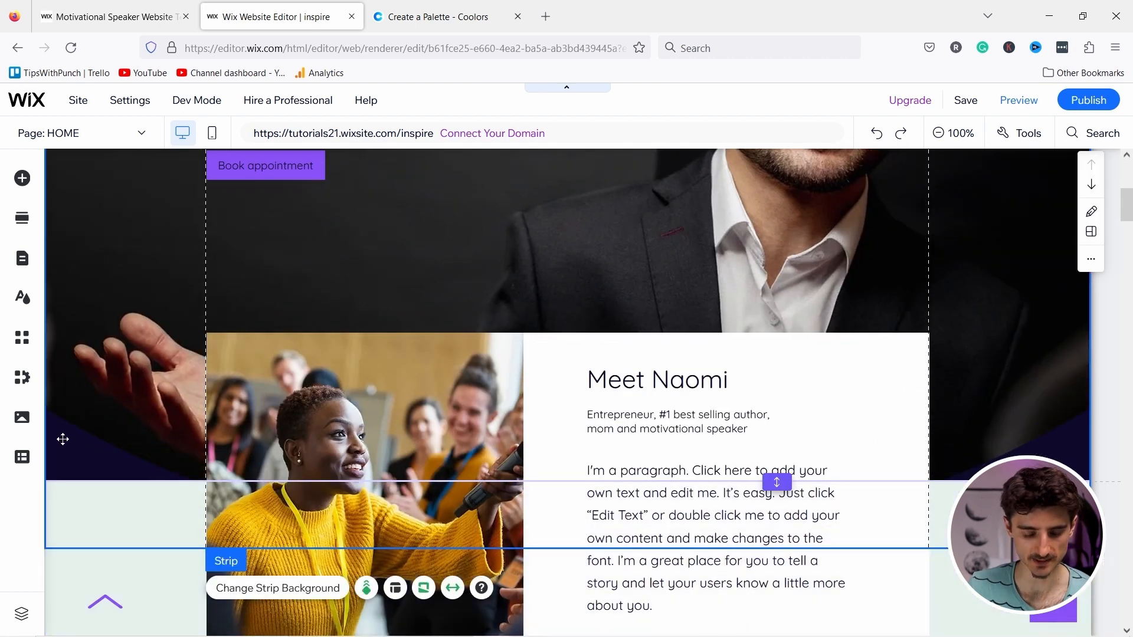
# Set the hero strip's shape divider color to the pale green theme color matching the section below.
pyautogui.click(97, 453)
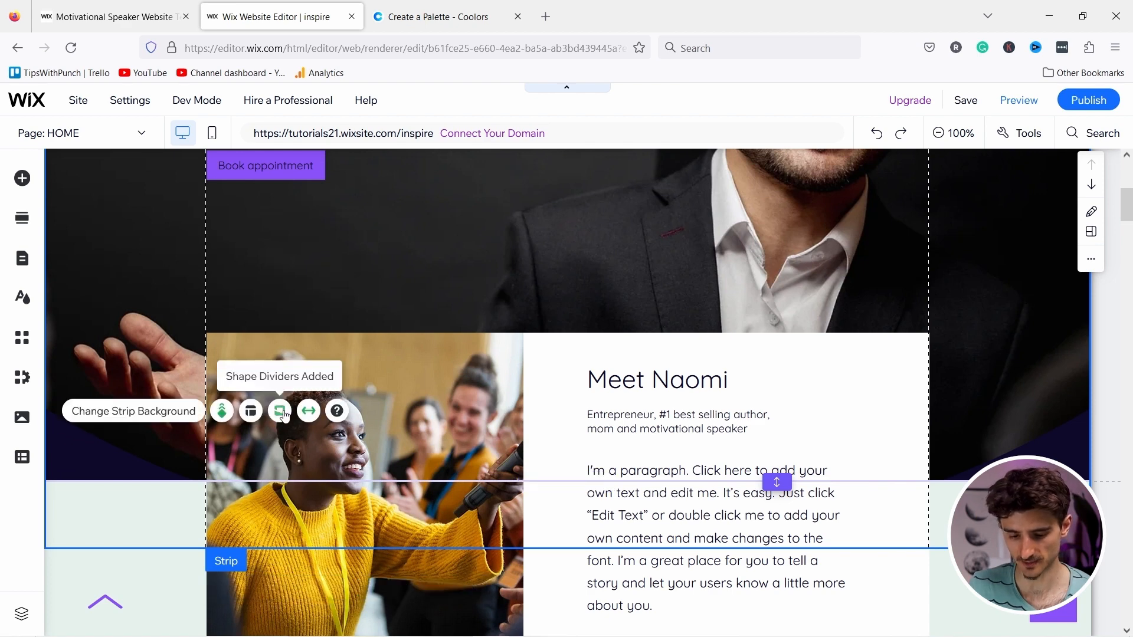
pyautogui.click(279, 412)
pyautogui.click(921, 565)
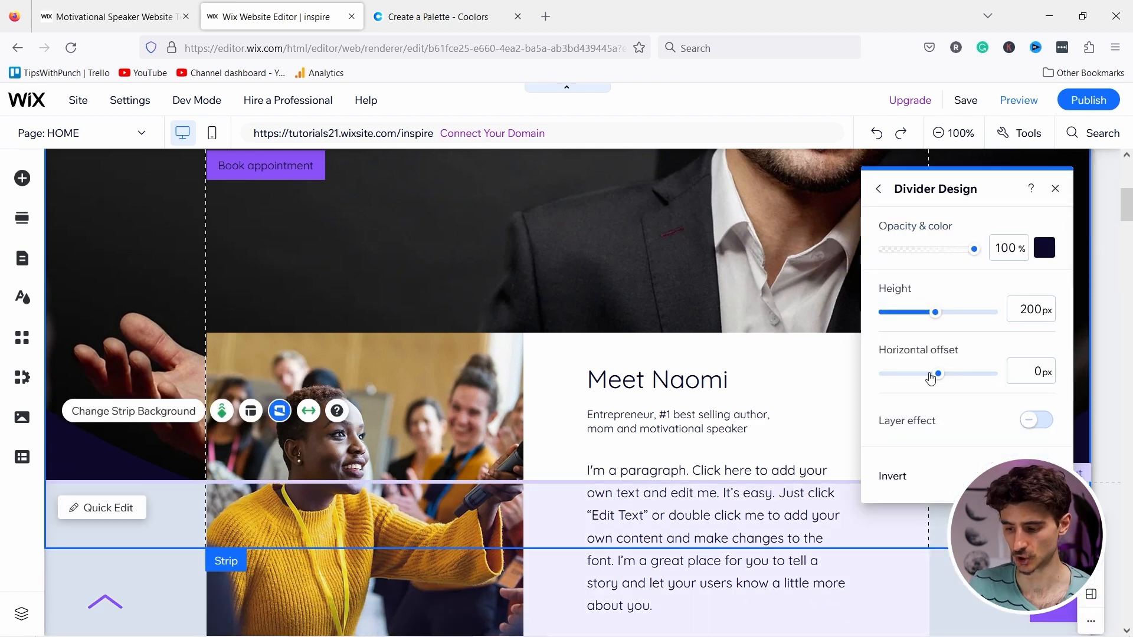
pyautogui.click(1045, 248)
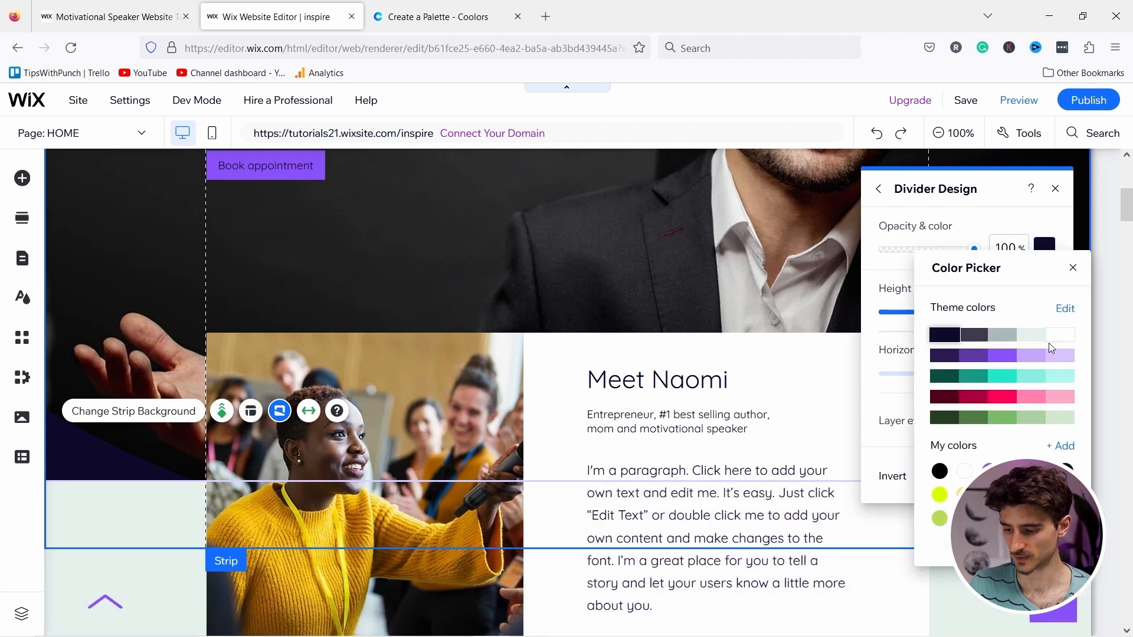
pyautogui.click(1032, 340)
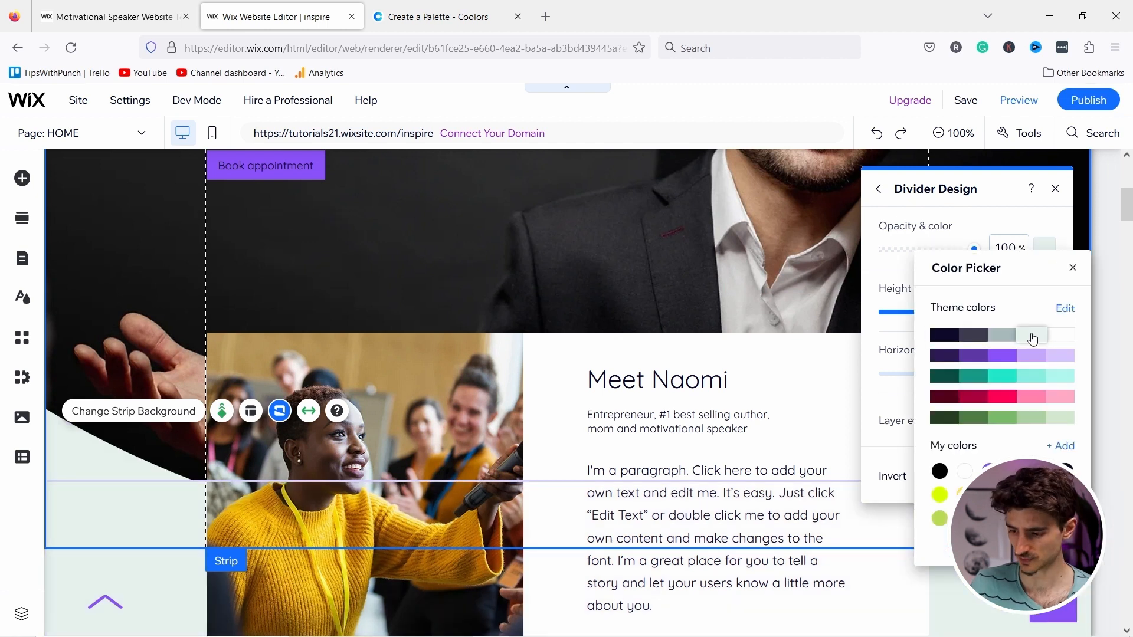
pyautogui.click(1072, 271)
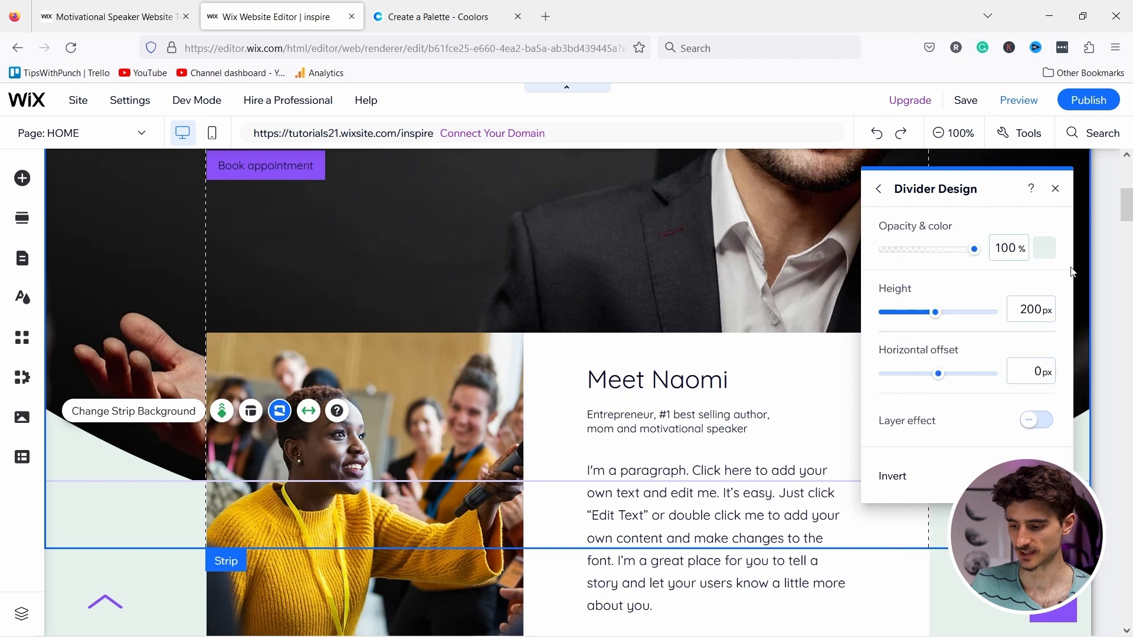
# Set the shape divider's height to 149 px and enable its layer effect.
pyautogui.moveTo(938, 315)
pyautogui.mouseDown()
pyautogui.moveTo(901, 310)
pyautogui.moveTo(942, 320)
pyautogui.moveTo(918, 323)
pyautogui.mouseUp()
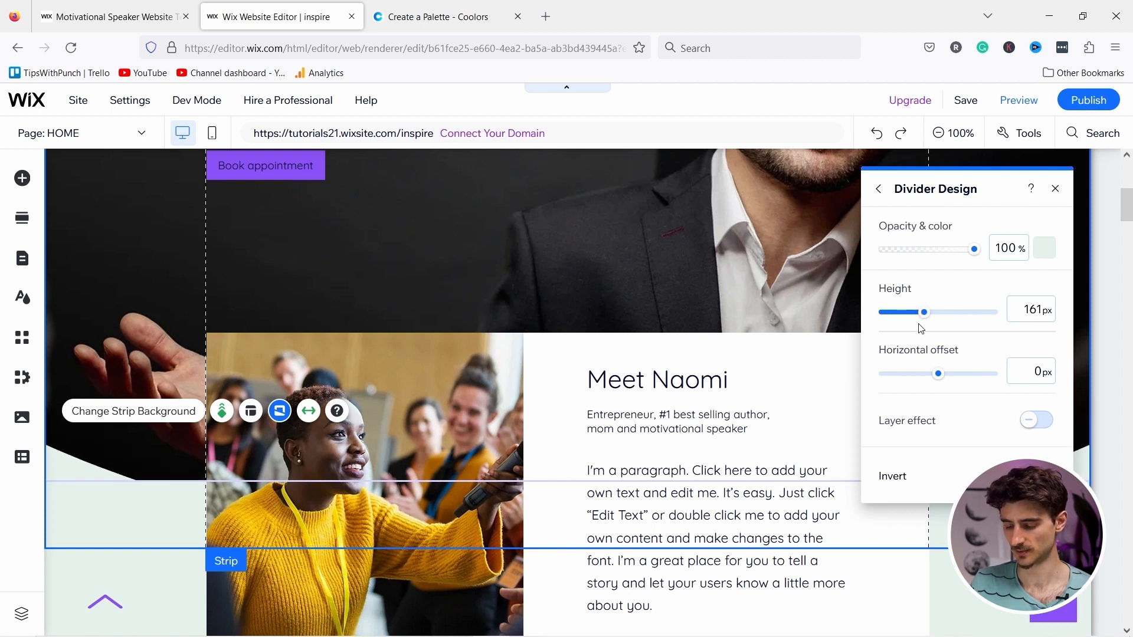
pyautogui.click(1032, 424)
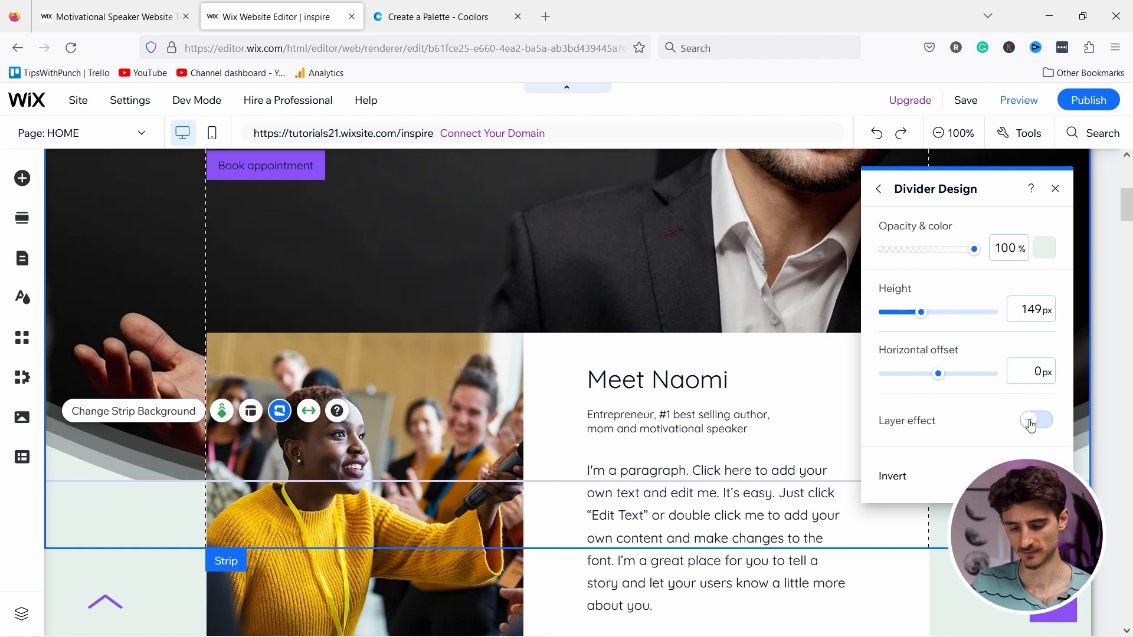
pyautogui.click(1056, 188)
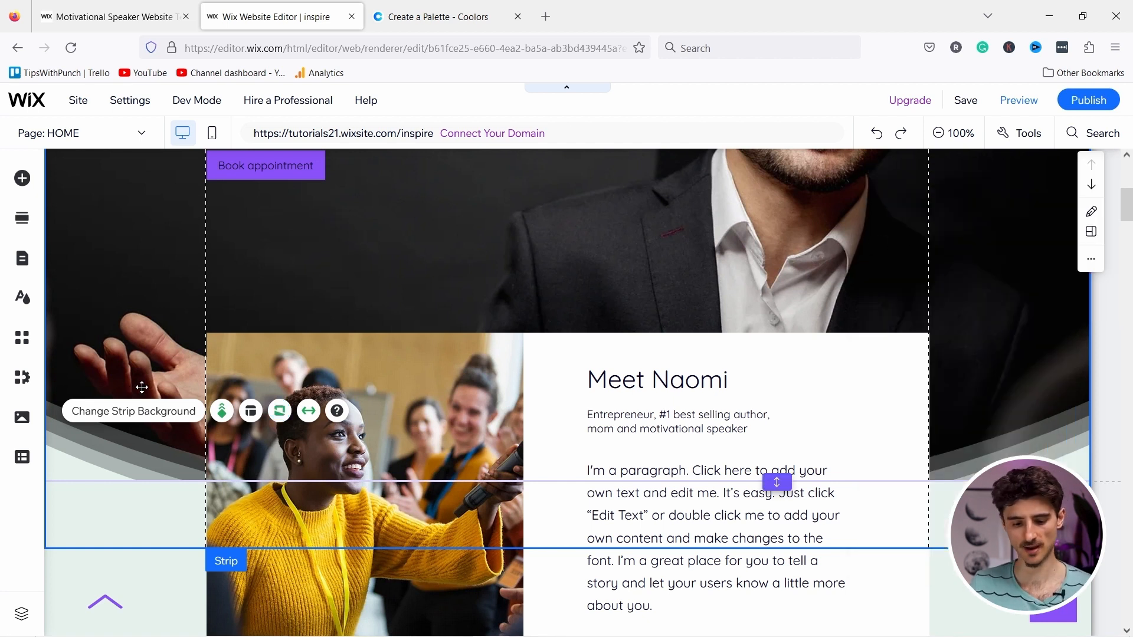
pyautogui.scroll(-3, 169, 443)
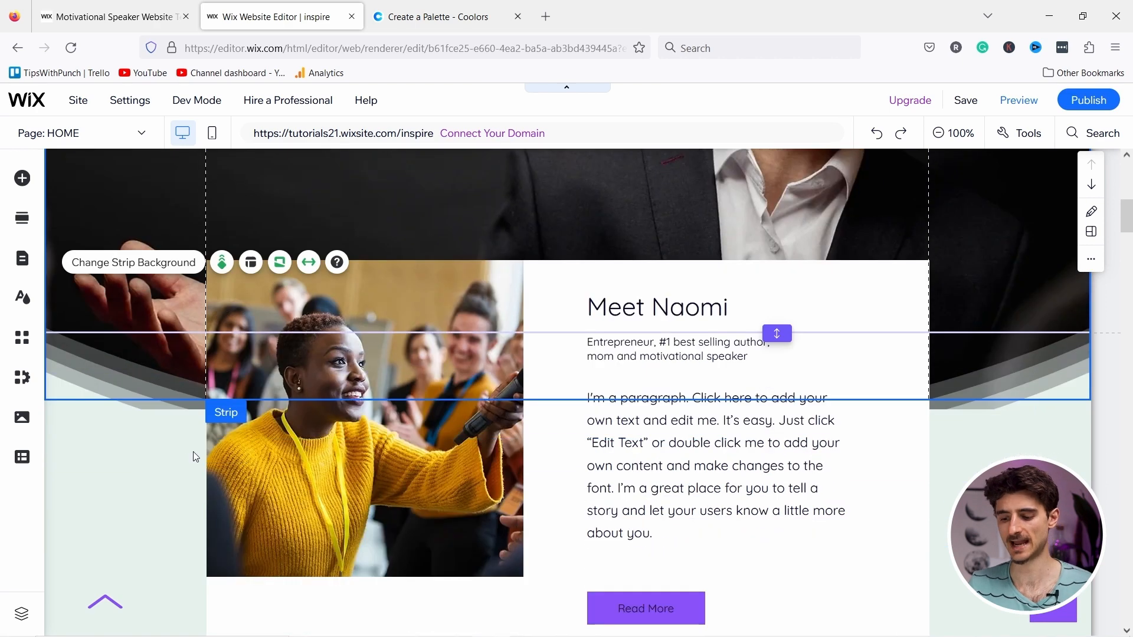
# Save the site with the finished hero banner design.
pyautogui.click(280, 262)
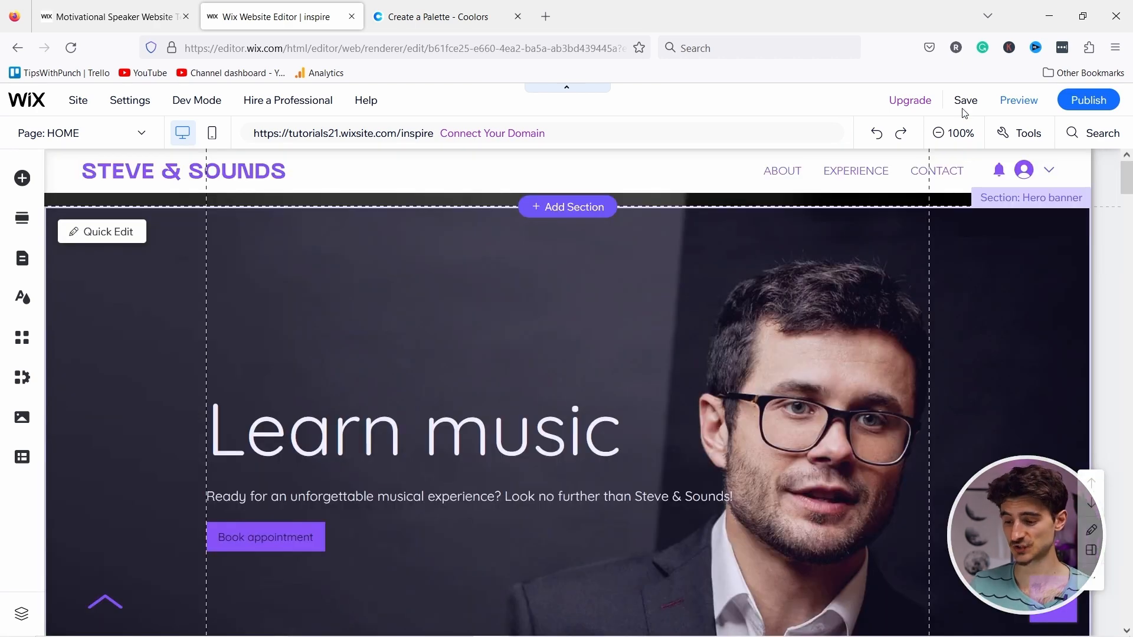
pyautogui.click(964, 101)
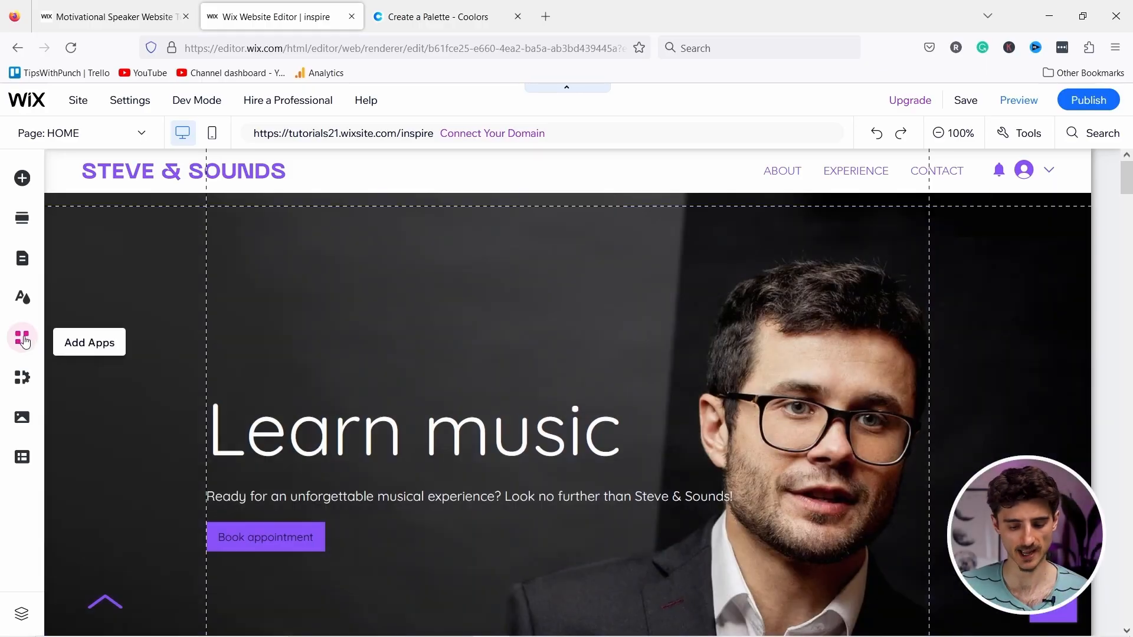
# Search the Wix App Market for "blog", examine the Wix Blog app's page and the market's home page, and return to the editor.
pyautogui.click(22, 339)
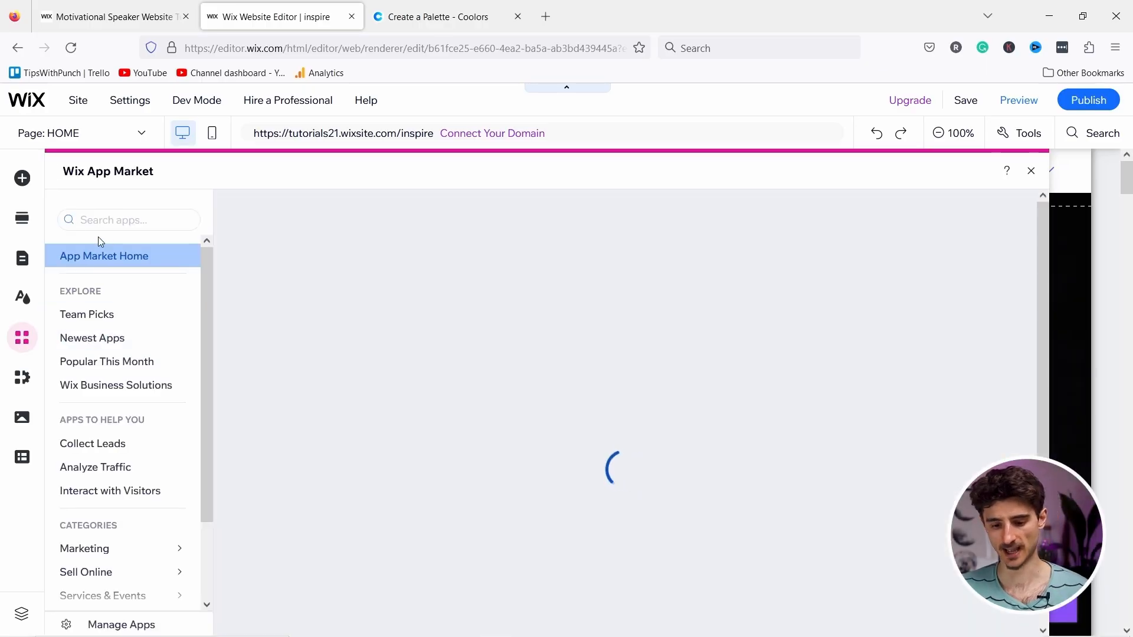
pyautogui.click(97, 221)
pyautogui.write('blog')
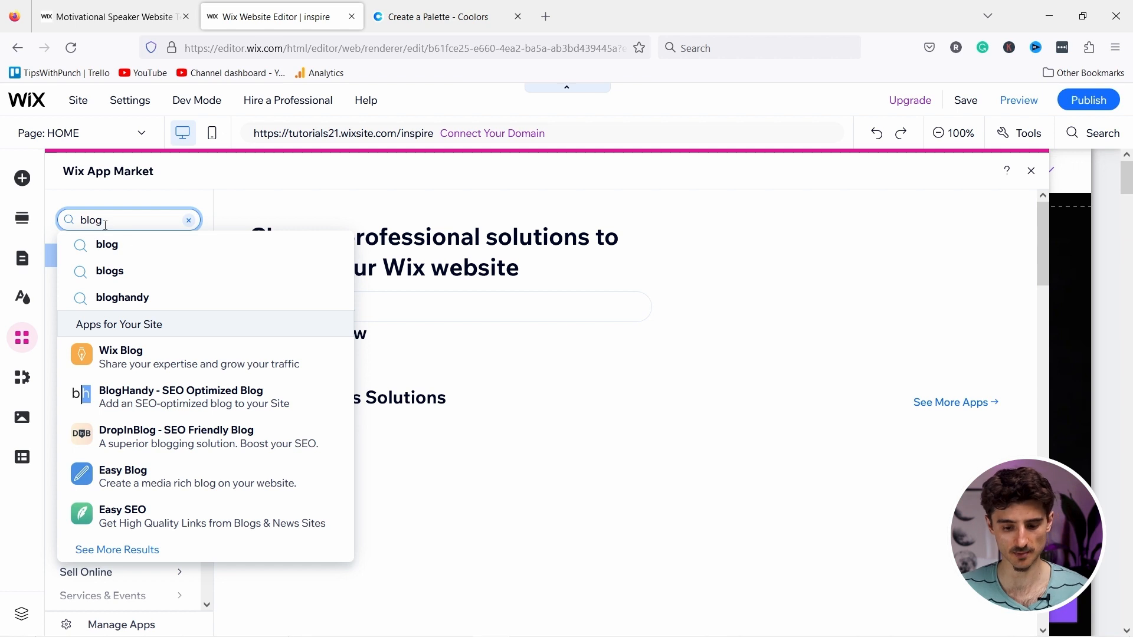
pyautogui.click(152, 358)
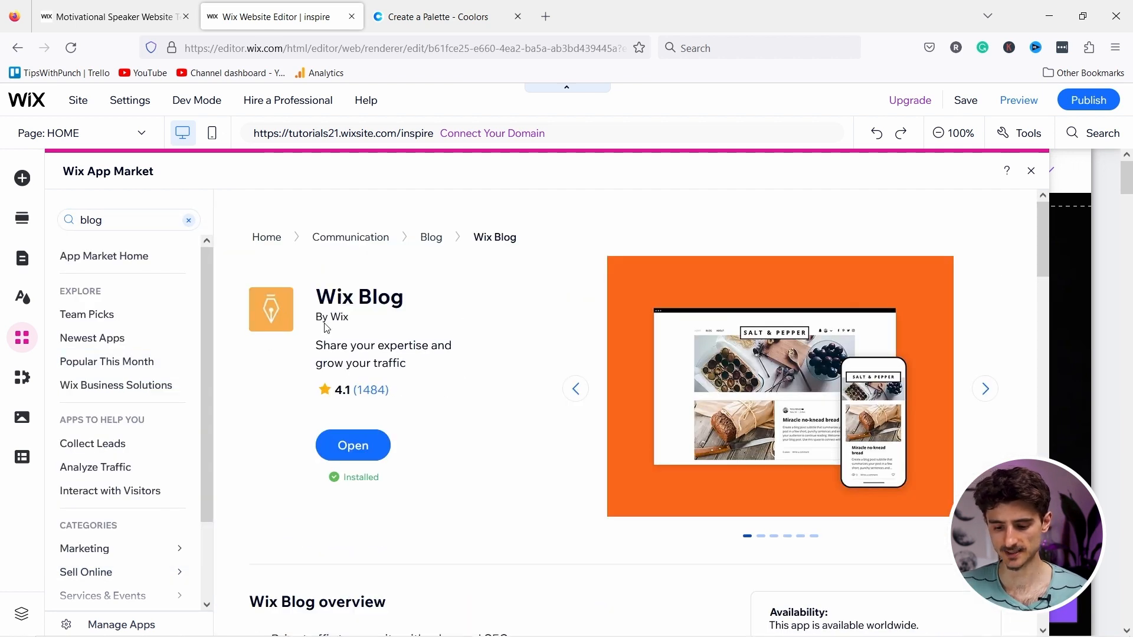
pyautogui.scroll(-3, 475, 451)
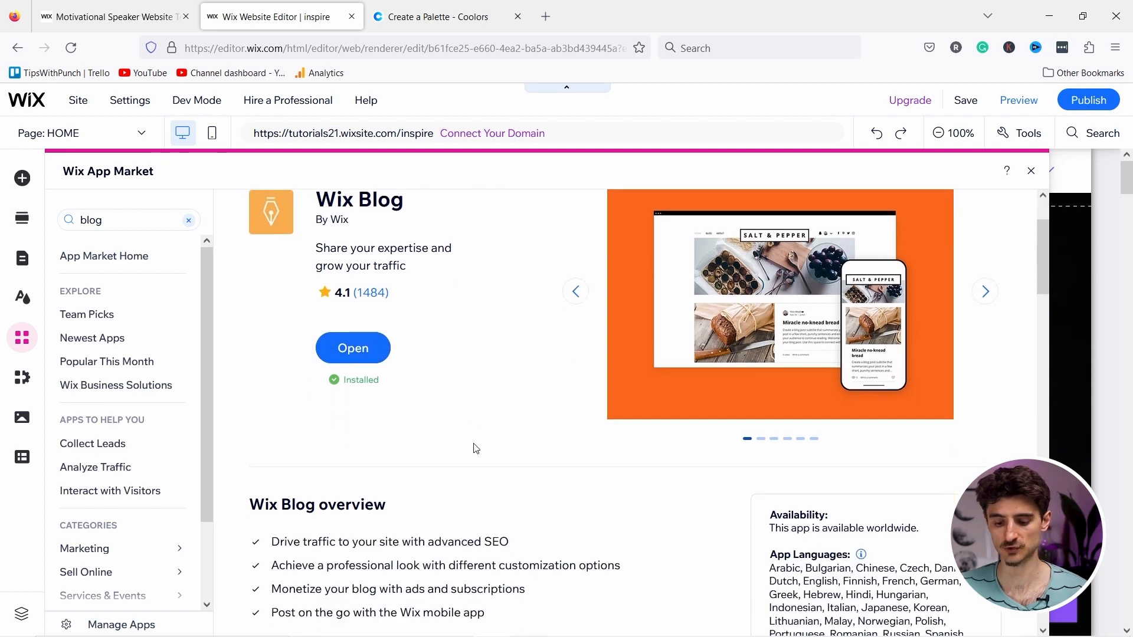
pyautogui.scroll(3, 417, 326)
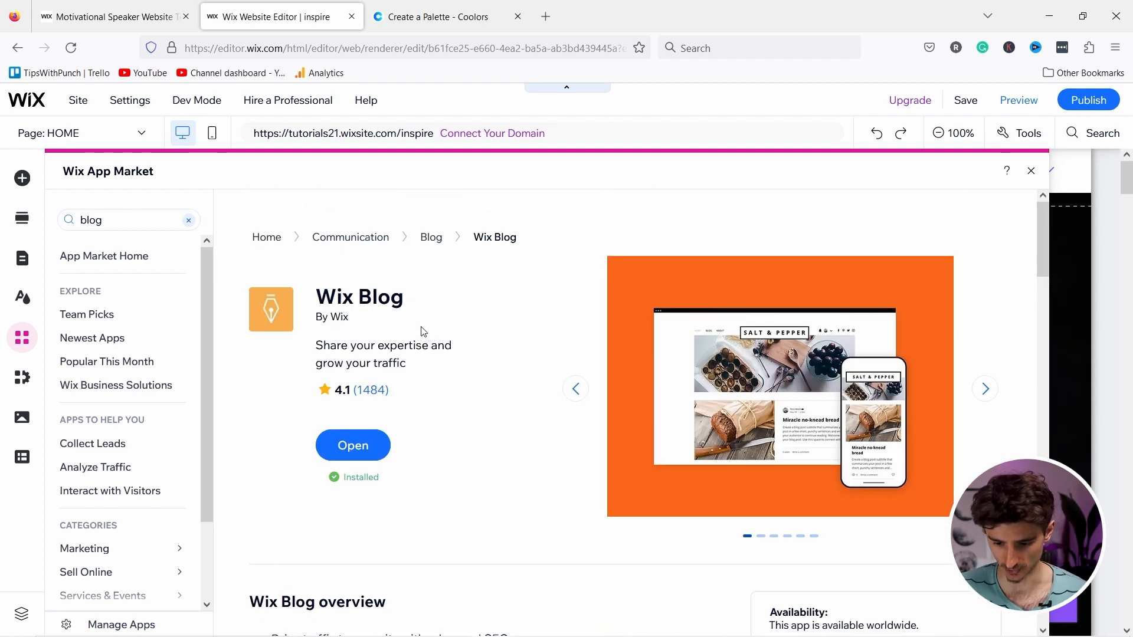
pyautogui.click(117, 260)
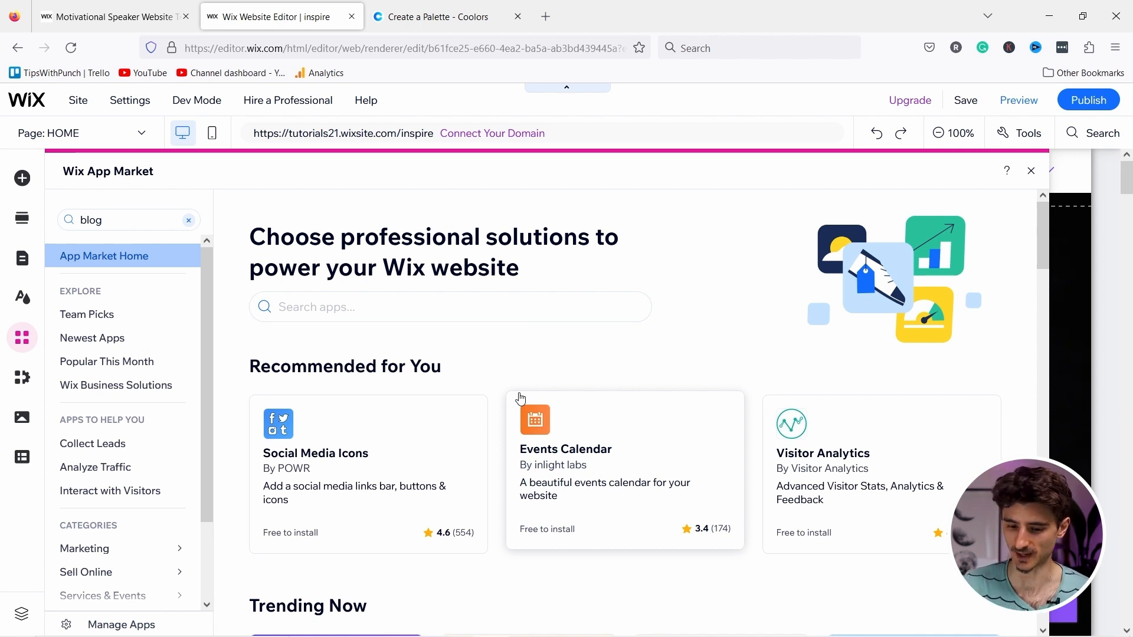
pyautogui.click(1033, 171)
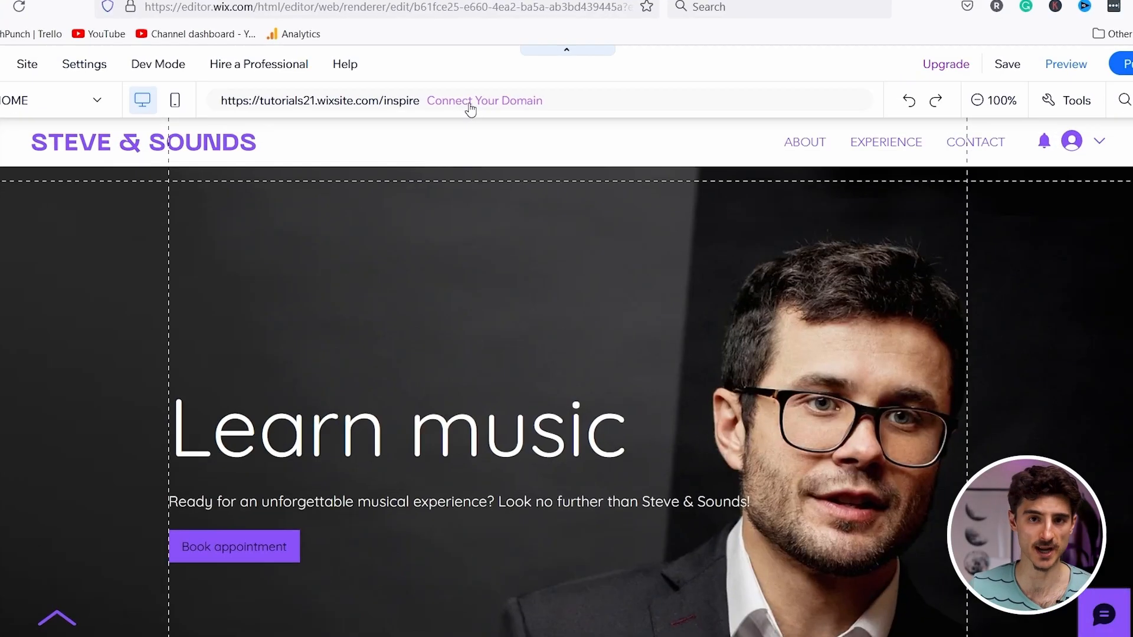
# Start getting a new domain name for the site and compare the Website Plans with the Business and eCommerce Plans.
pyautogui.click(471, 105)
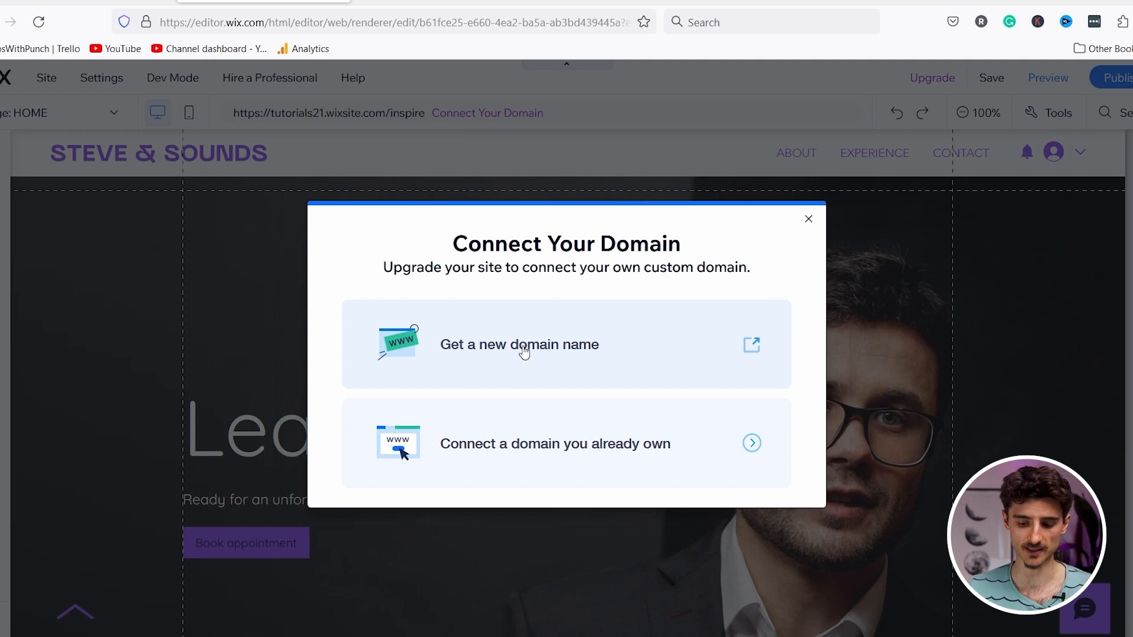
pyautogui.click(524, 355)
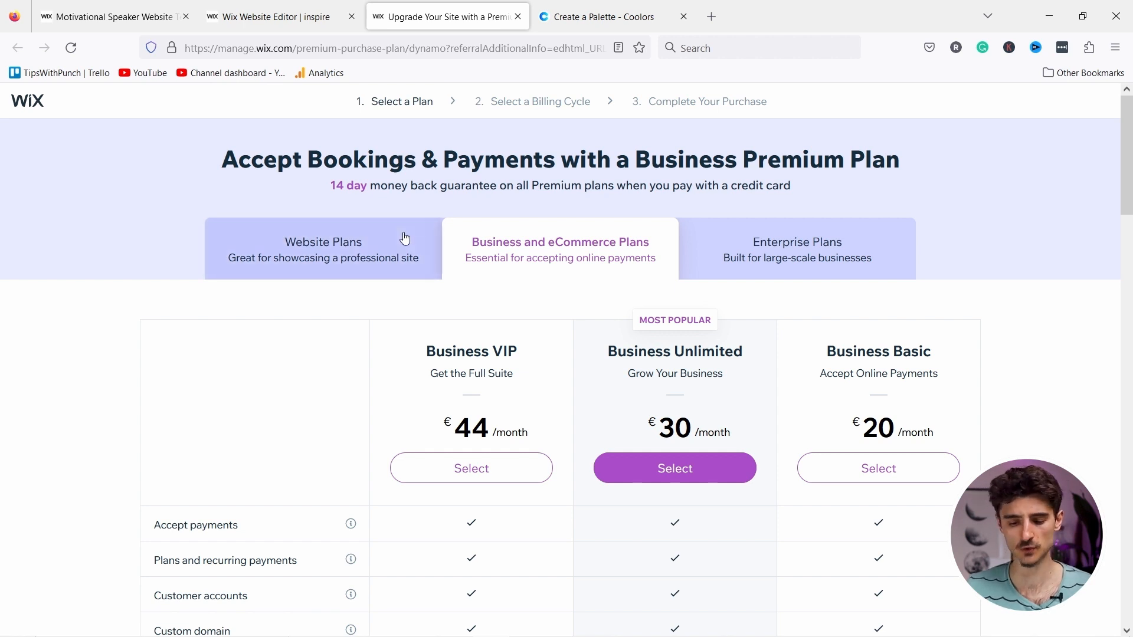
pyautogui.click(337, 251)
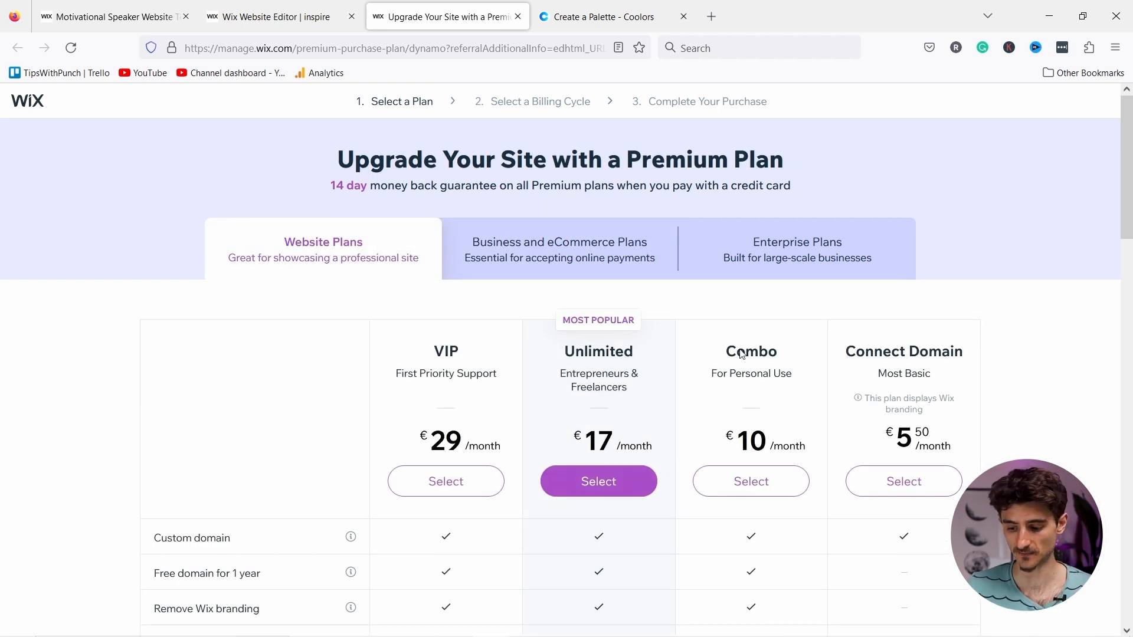
pyautogui.scroll(-3, 759, 345)
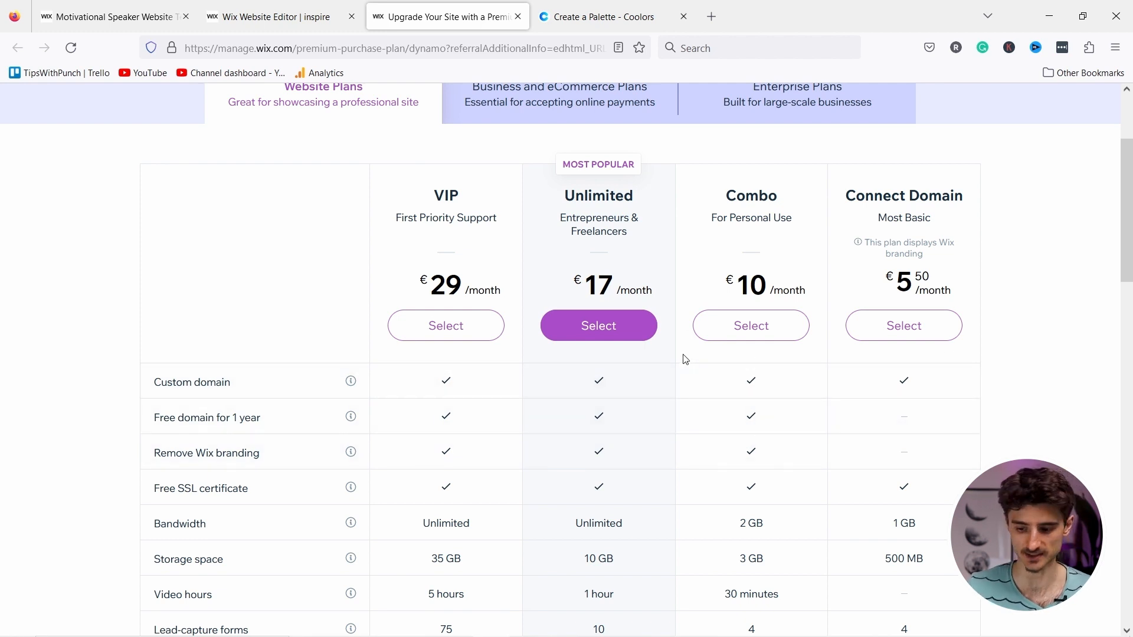
pyautogui.scroll(3, 741, 272)
pyautogui.click(566, 253)
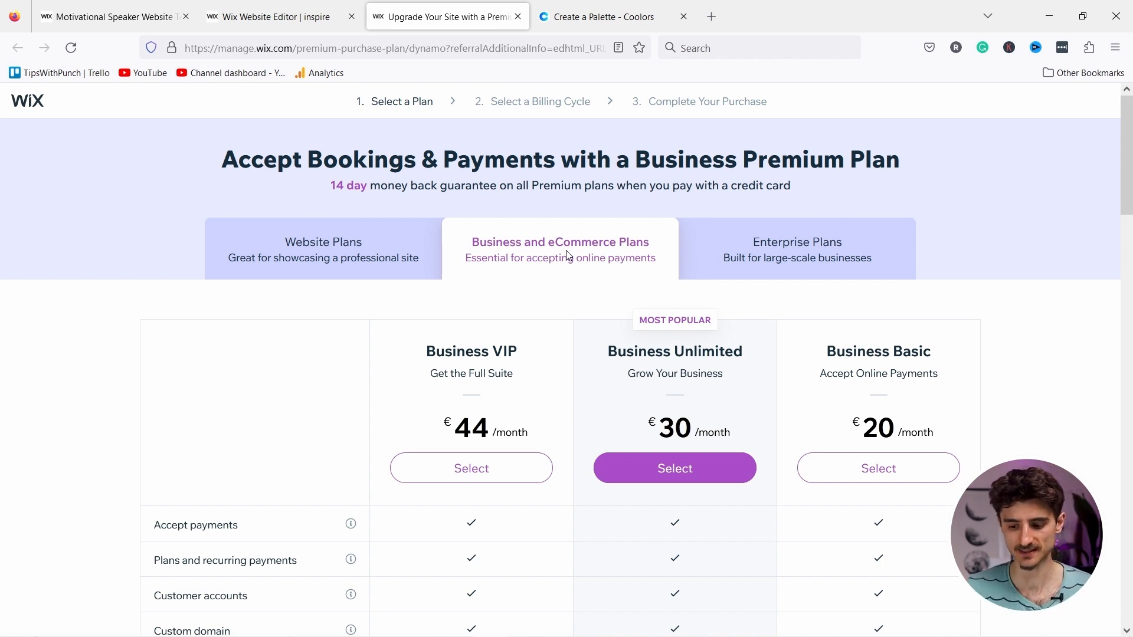
pyautogui.scroll(-4, 906, 319)
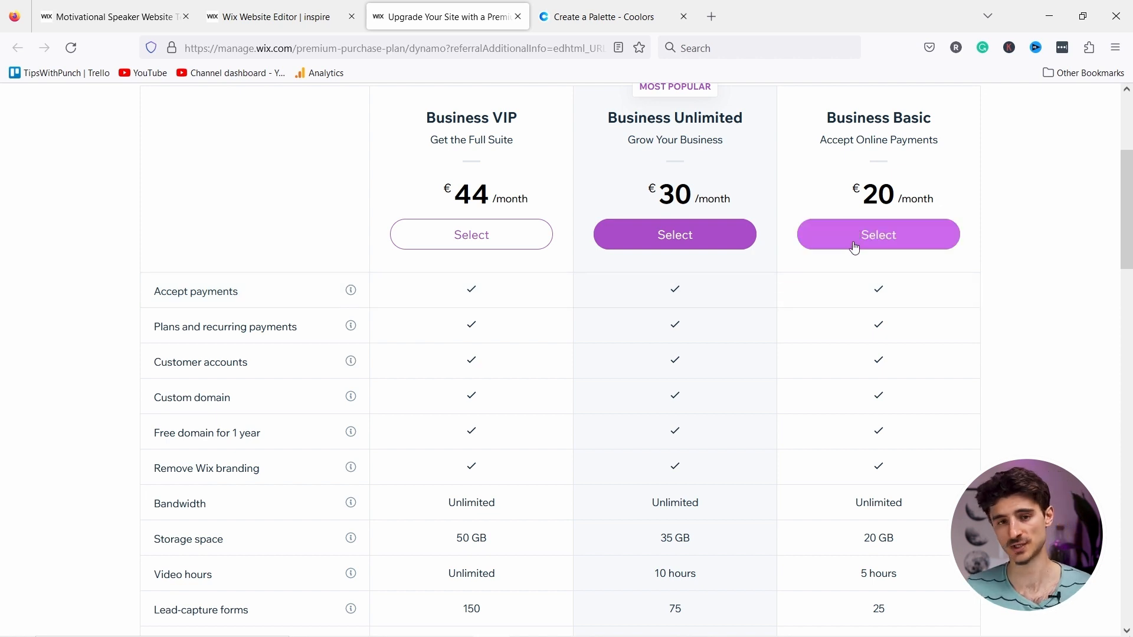
pyautogui.scroll(-6, 879, 265)
pyautogui.scroll(7, 908, 289)
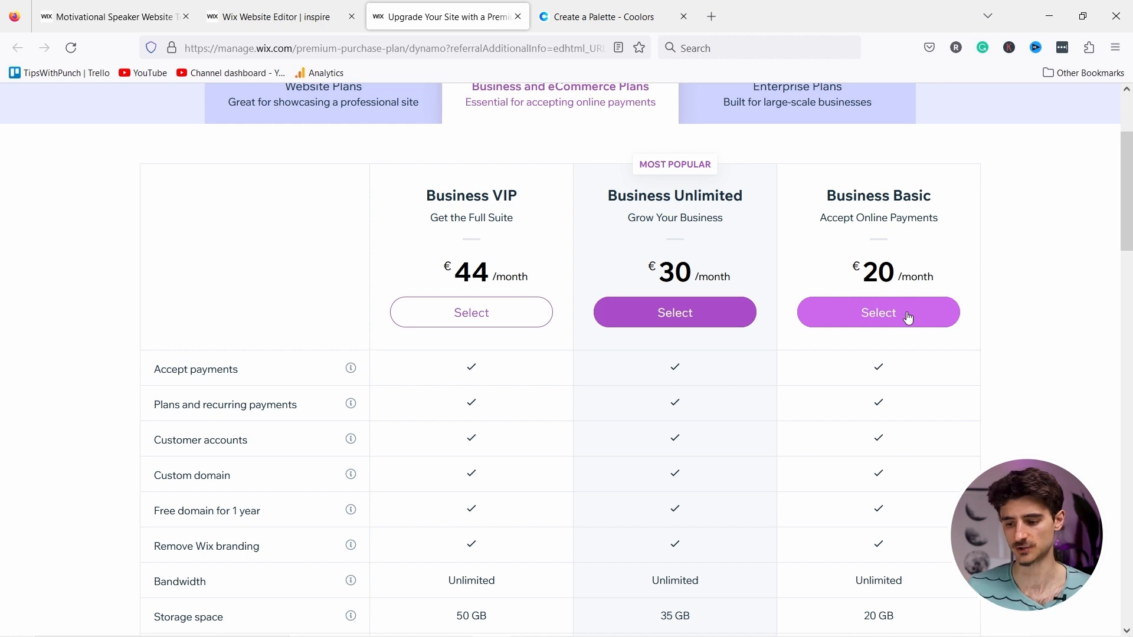
pyautogui.scroll(3, 879, 329)
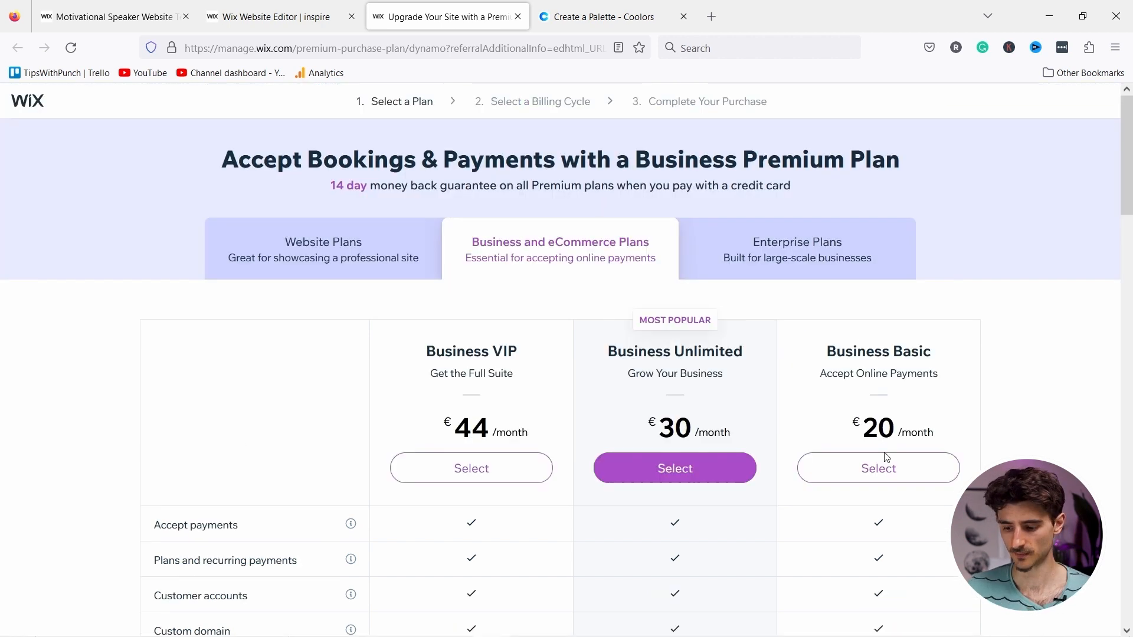
pyautogui.scroll(-1, 866, 411)
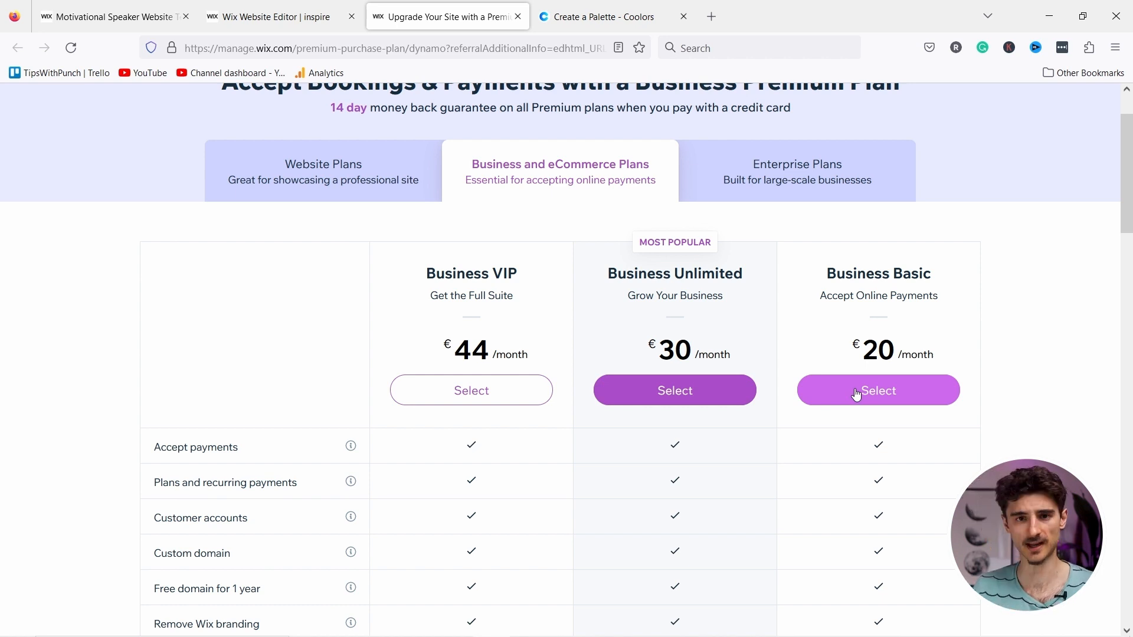
# Choose the Business Basic plan with the Monthly billing cycle.
pyautogui.click(891, 392)
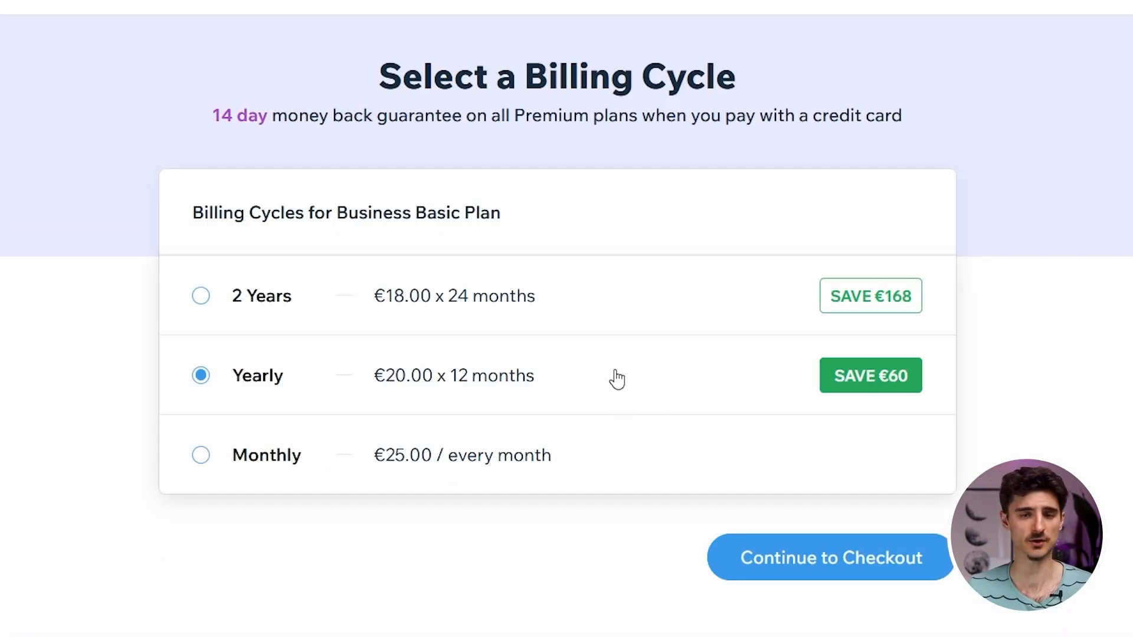
pyautogui.scroll(-1, 287, 354)
pyautogui.scroll(1, 282, 379)
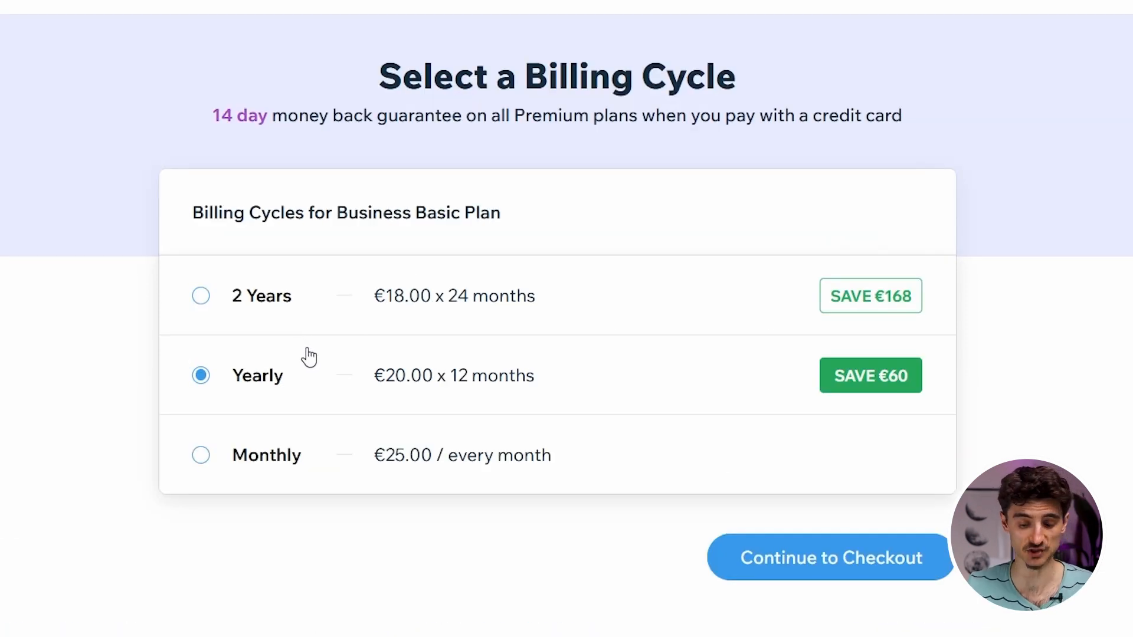
pyautogui.click(201, 456)
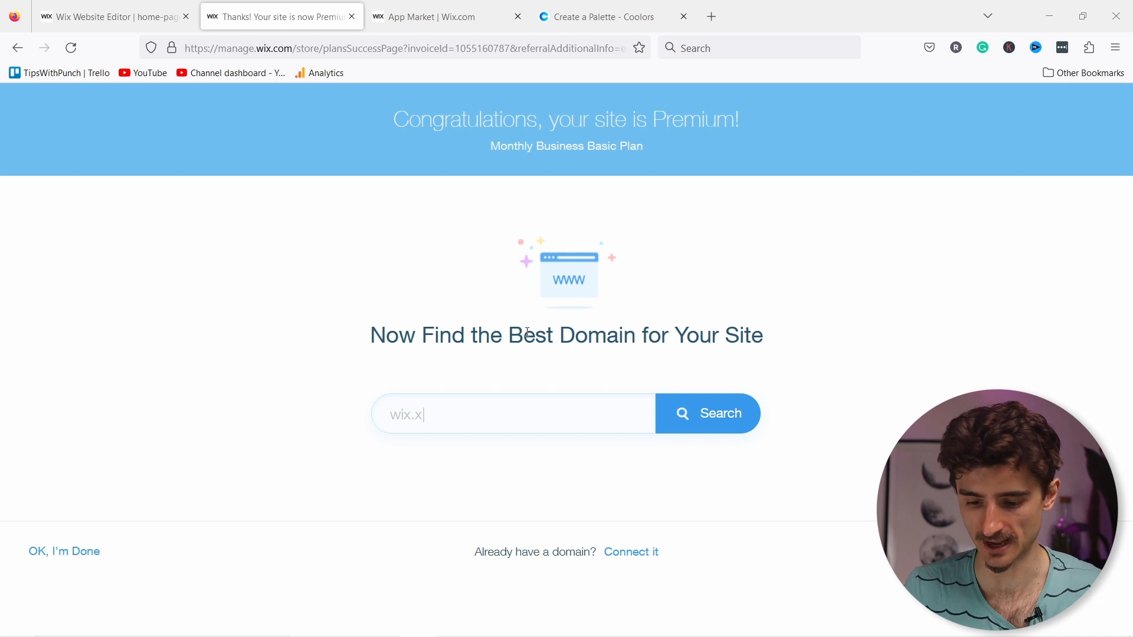
# Search for the domain steveandsounds.com and order it with a 1 Year registration period.
pyautogui.click(479, 408)
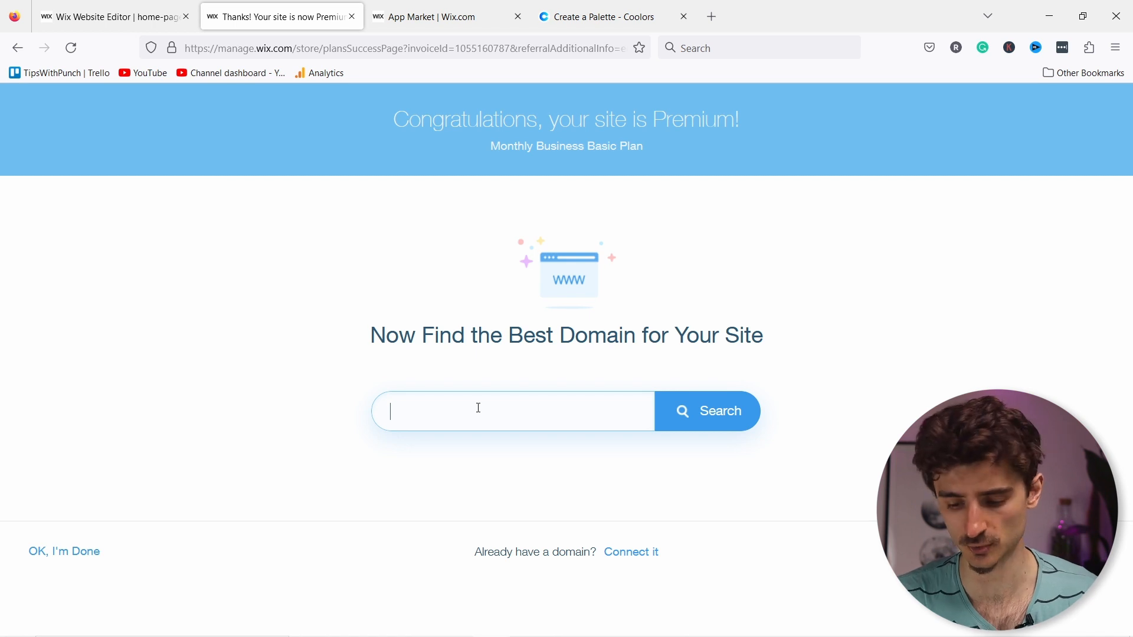
pyautogui.write('steveandsounds.com')
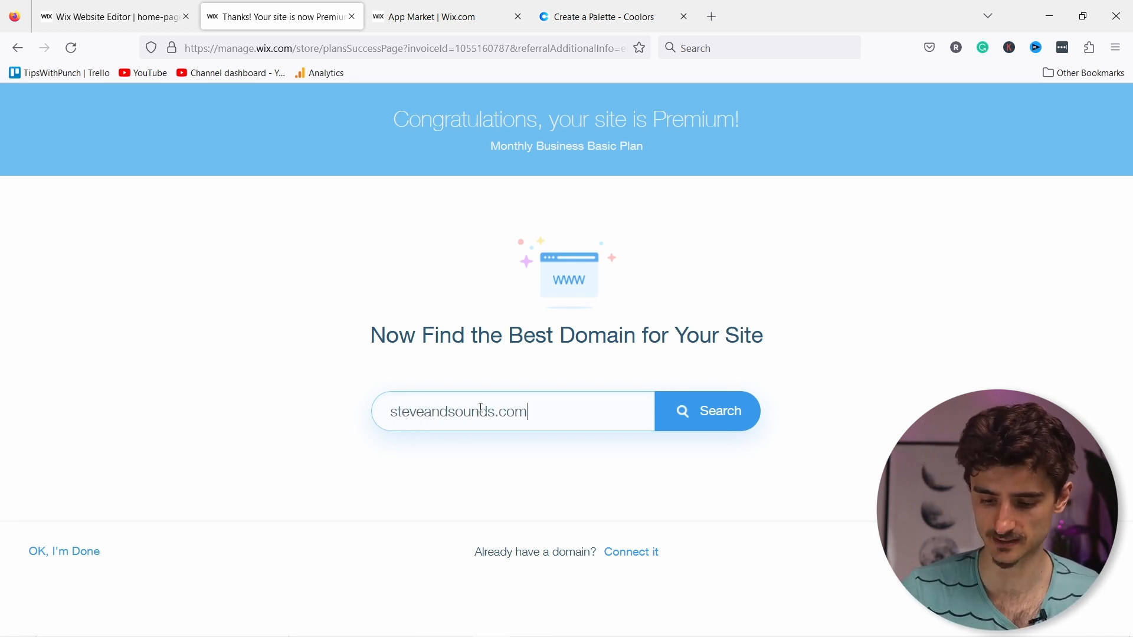
pyautogui.click(685, 408)
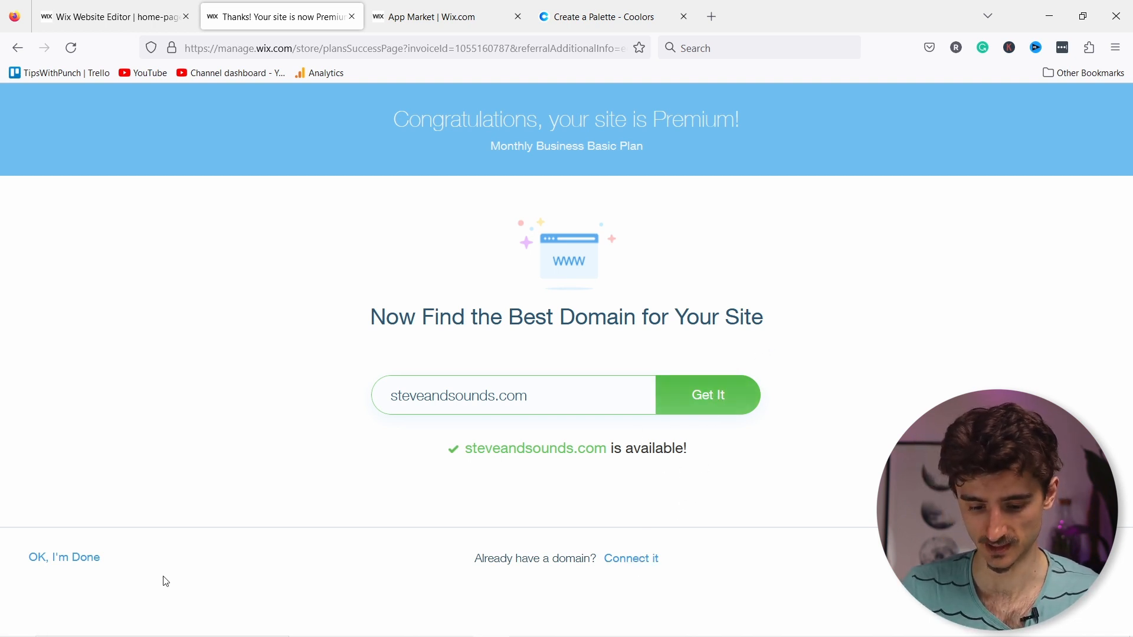
pyautogui.click(721, 398)
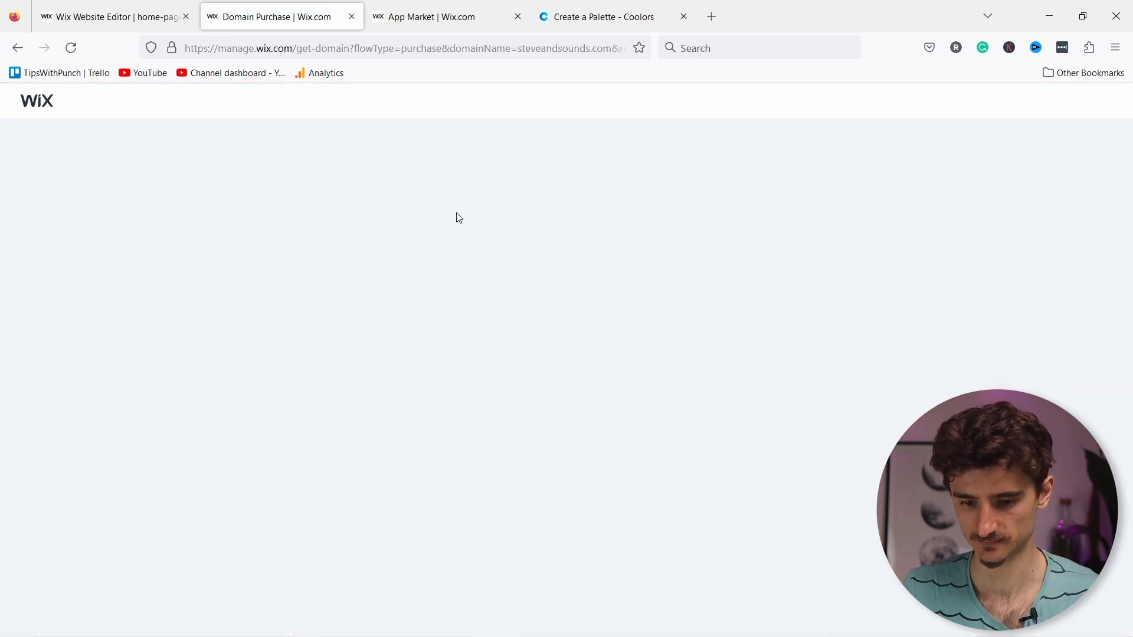
pyautogui.click(259, 375)
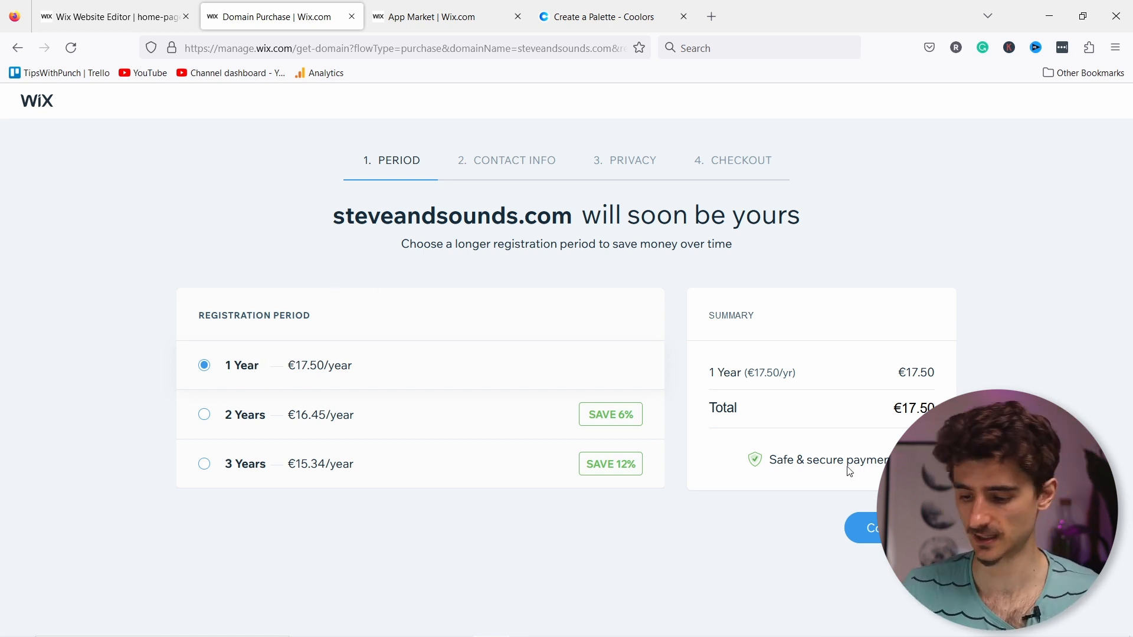
pyautogui.click(863, 528)
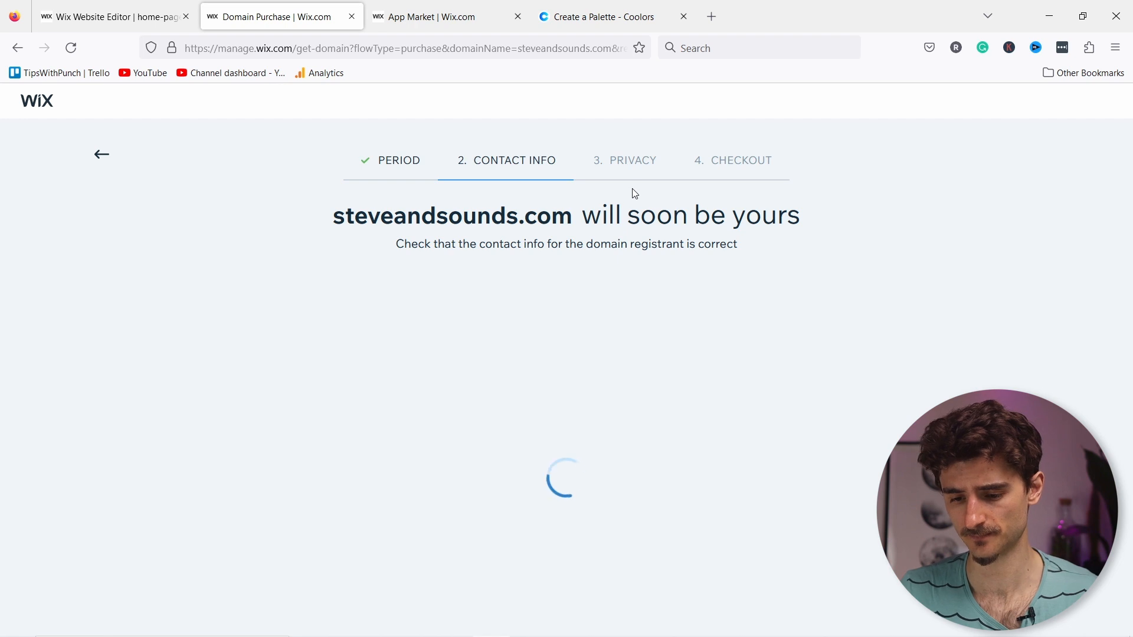
# Complete the domain registrant's contact information and proceed to checkout with full privacy protection.
pyautogui.click(233, 391)
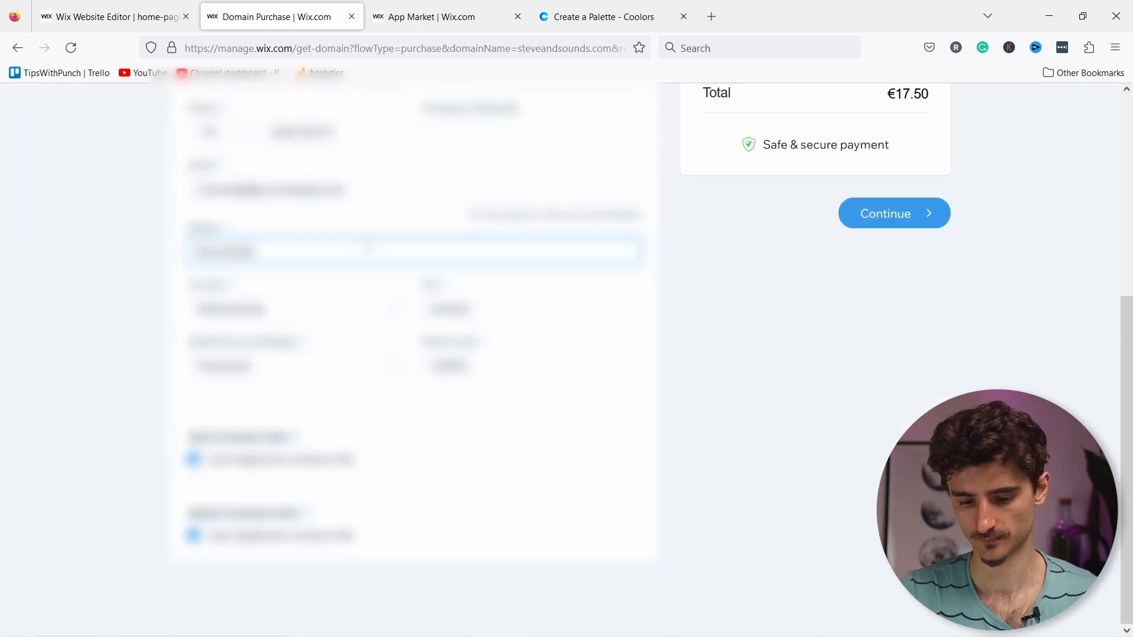
pyautogui.write('0')
pyautogui.click(896, 222)
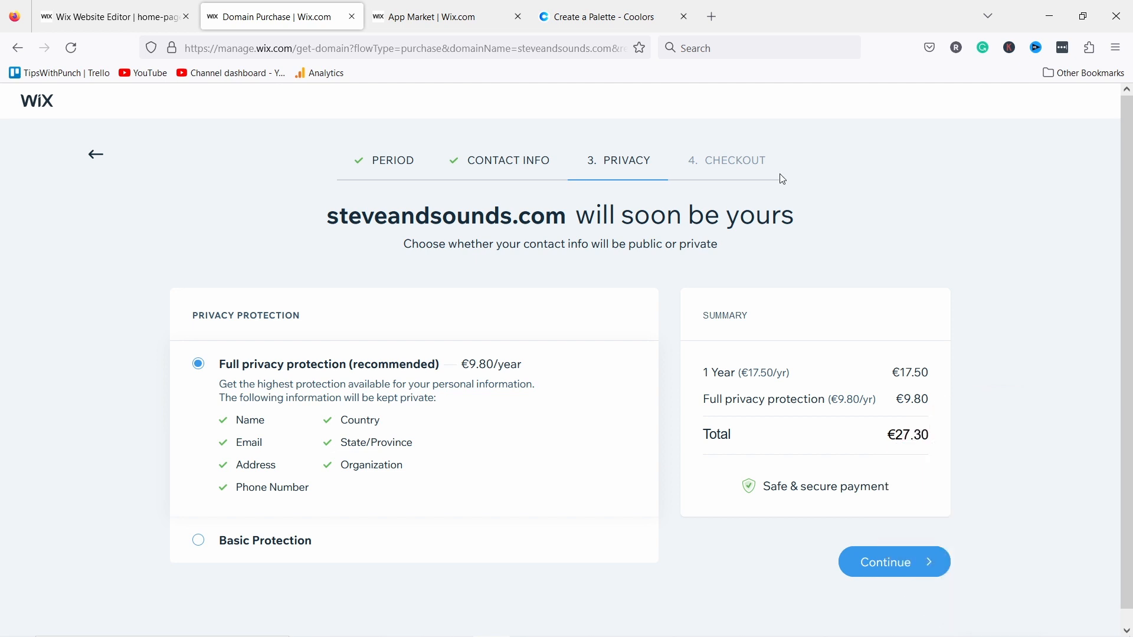
pyautogui.click(911, 563)
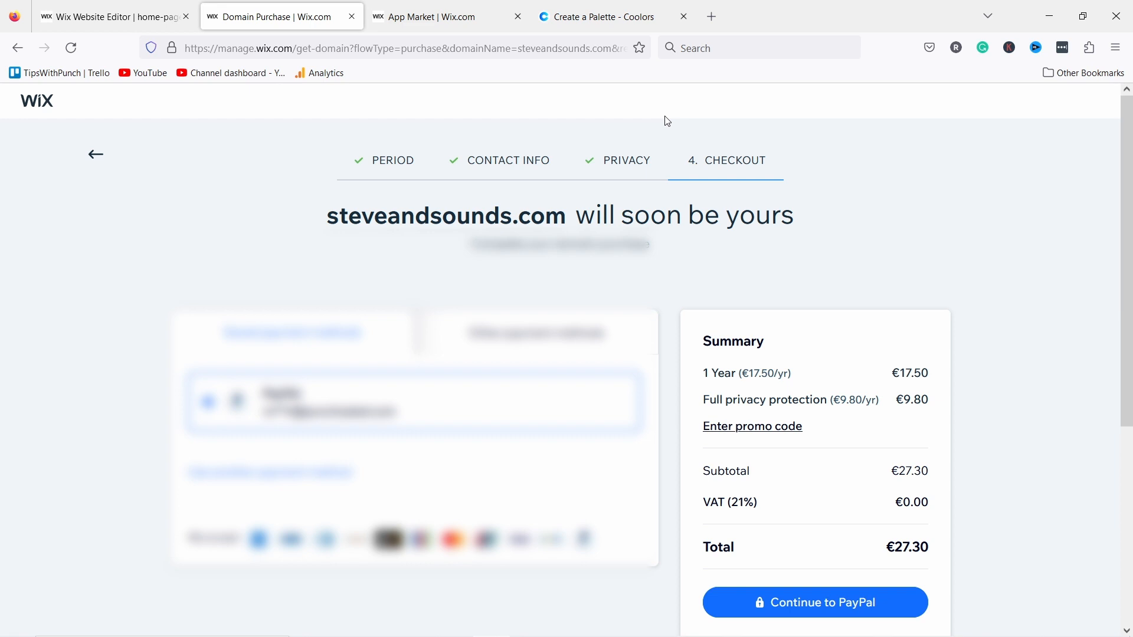
pyautogui.scroll(-4, 921, 322)
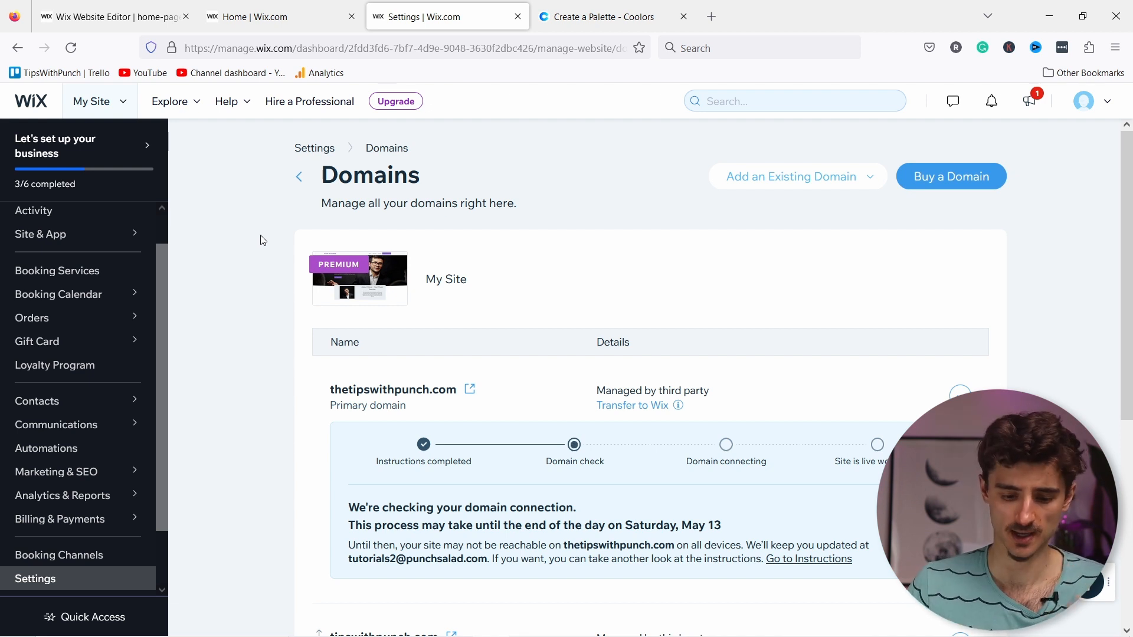
# Open the Website Settings and change the site name to "Steve & Sounds".
pyautogui.scroll(-1, 59, 378)
pyautogui.click(65, 509)
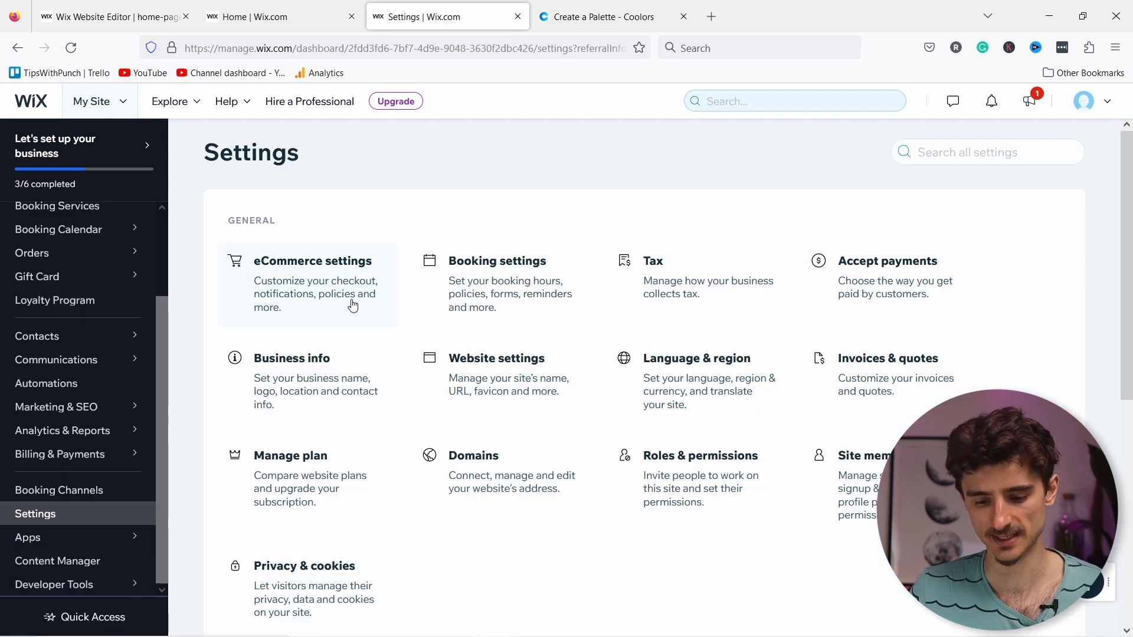
pyautogui.click(501, 381)
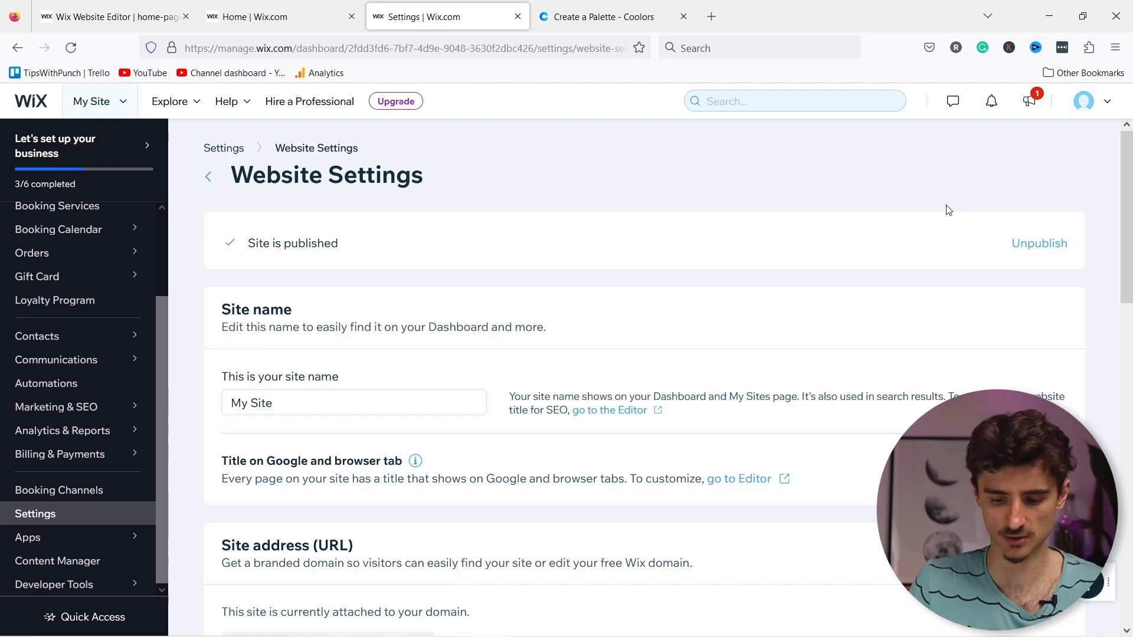
pyautogui.click(321, 400)
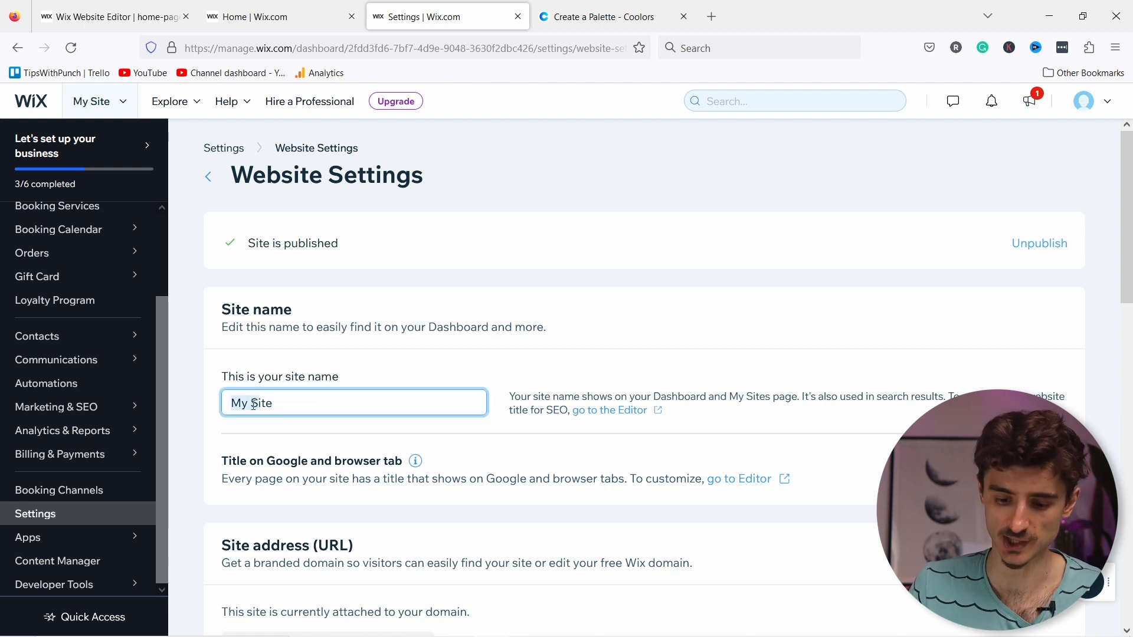
pyautogui.hotkey('ctrl', 'a')
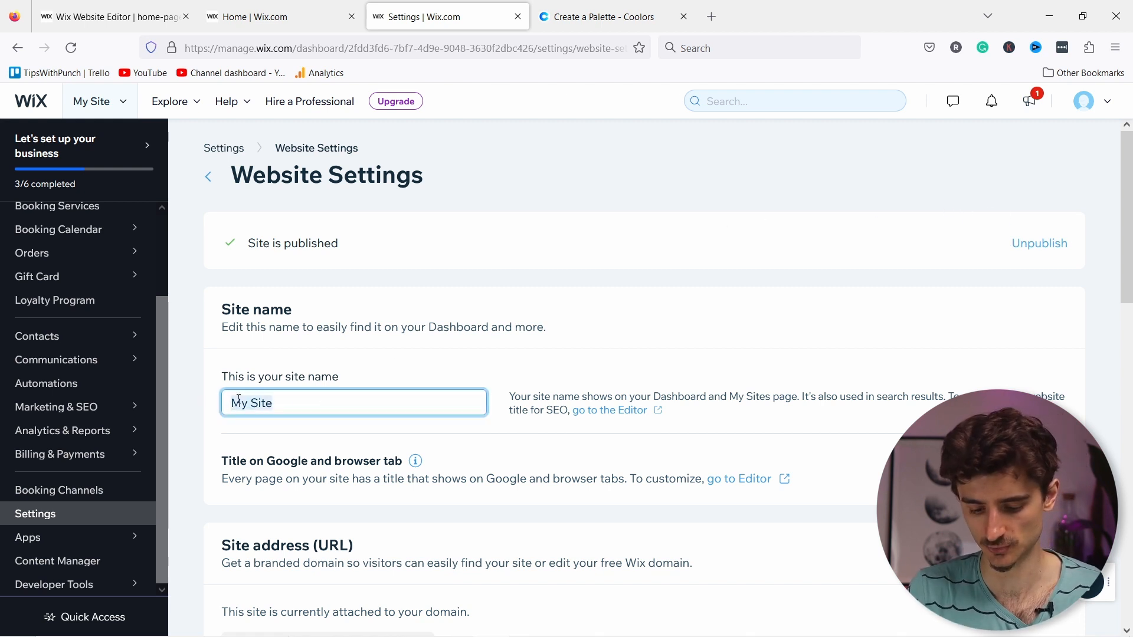
pyautogui.write('Steve & Sounds')
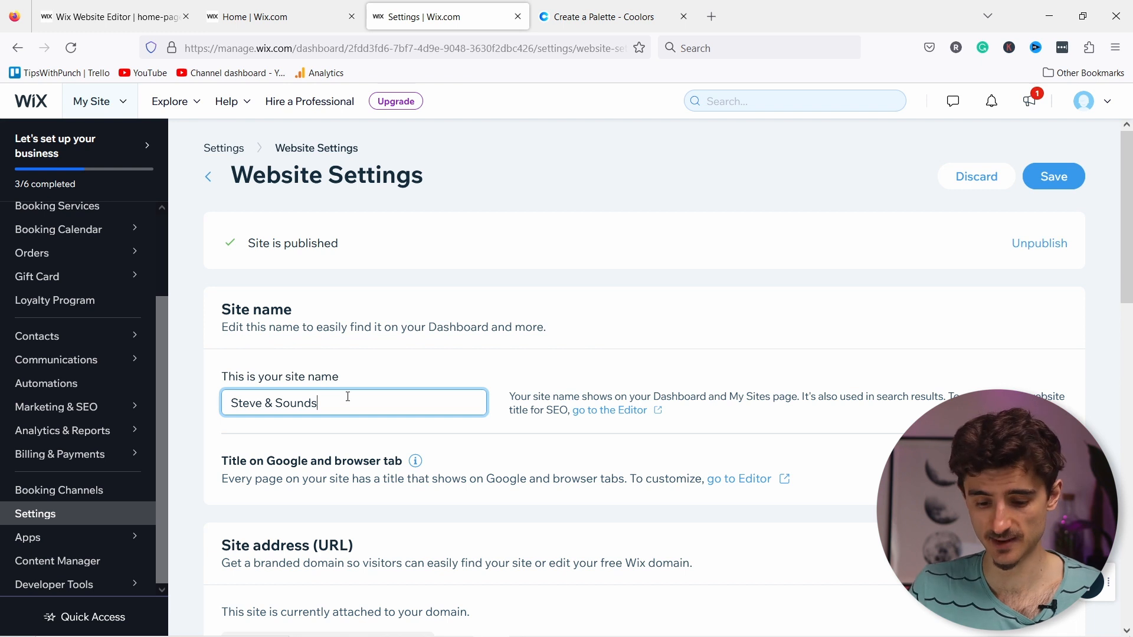
# Set the purple piano-keys logo icon from the Site Files as the website's favicon.
pyautogui.scroll(-3, 361, 319)
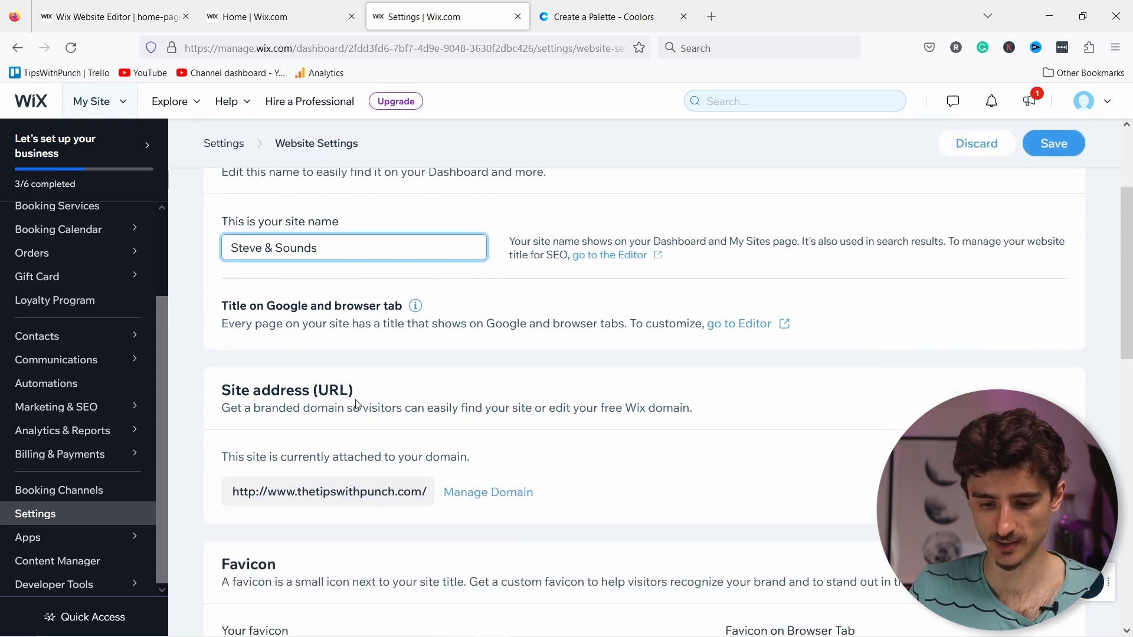
pyautogui.scroll(-3, 328, 372)
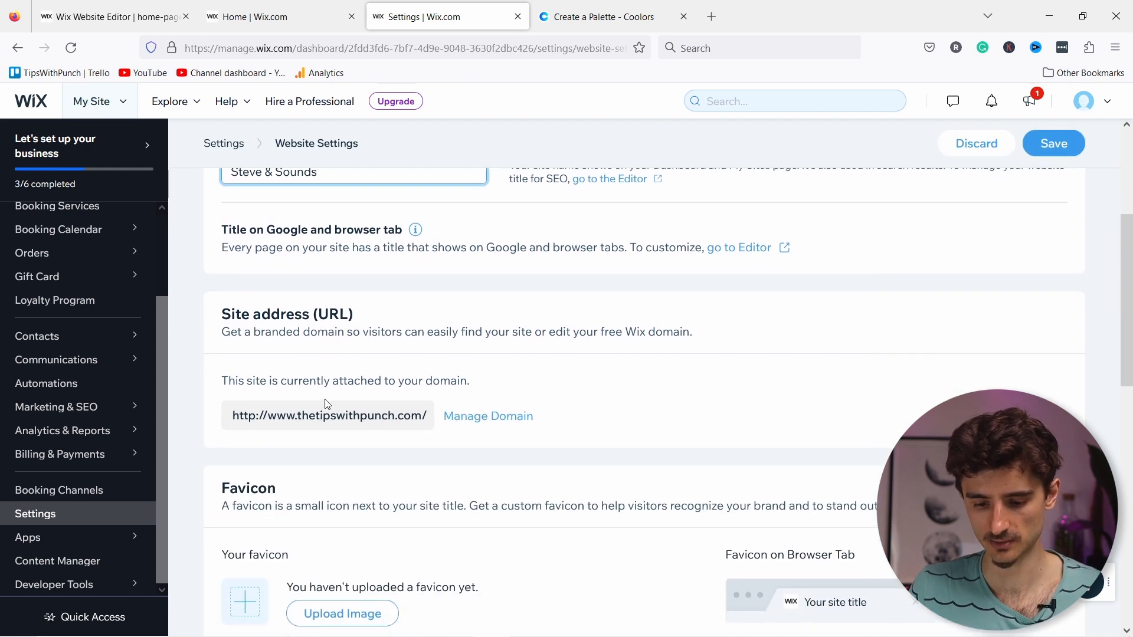
pyautogui.scroll(-2, 301, 448)
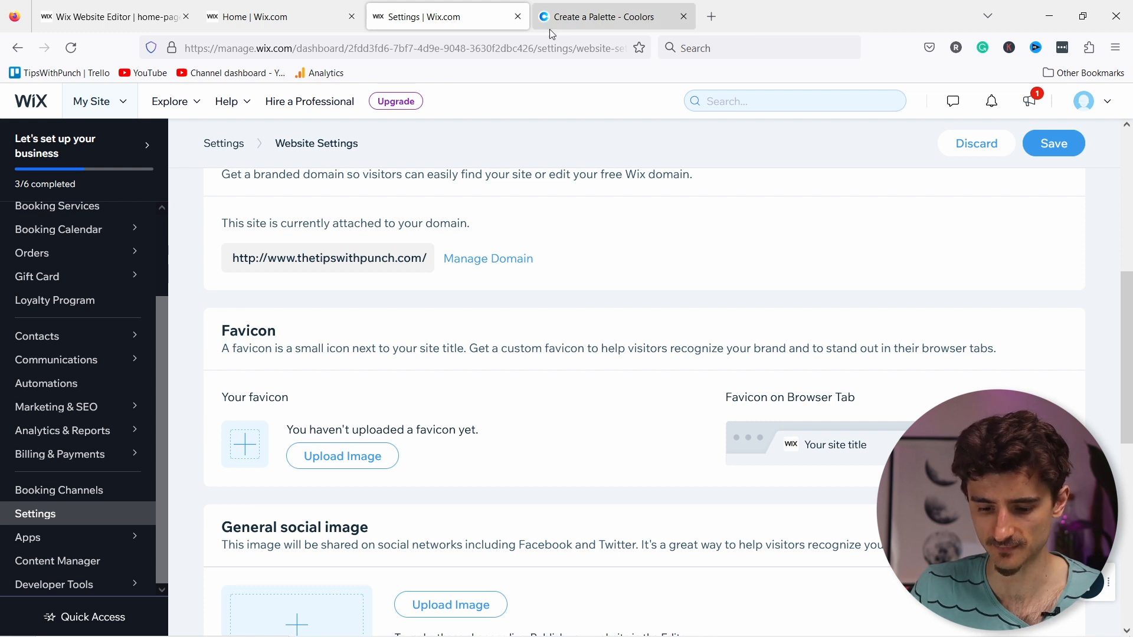
pyautogui.click(344, 463)
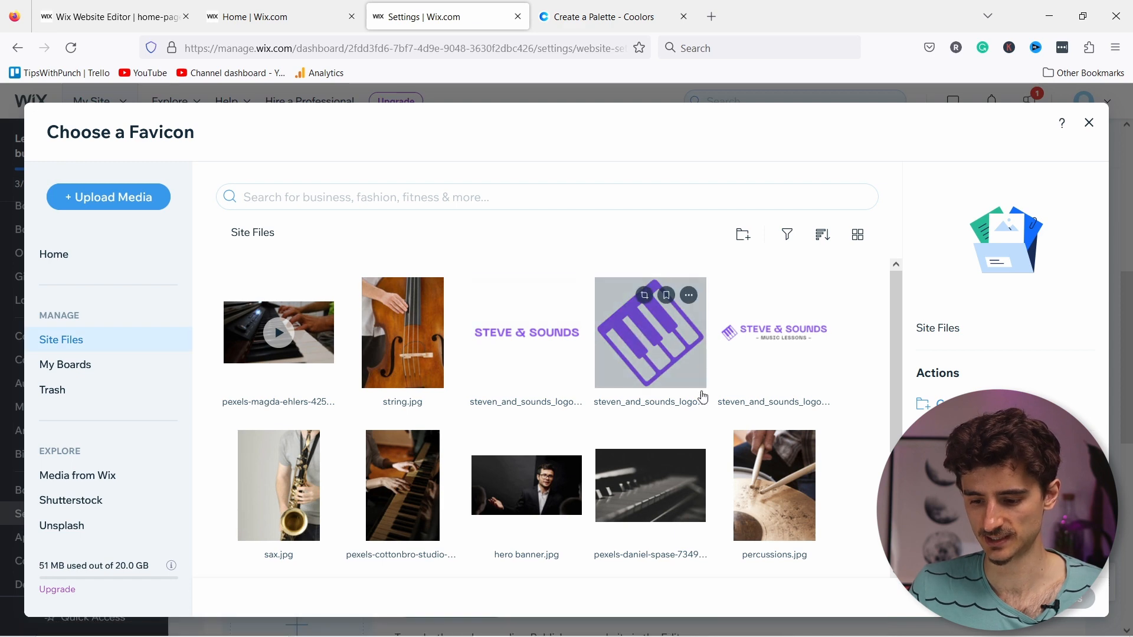
pyautogui.click(677, 373)
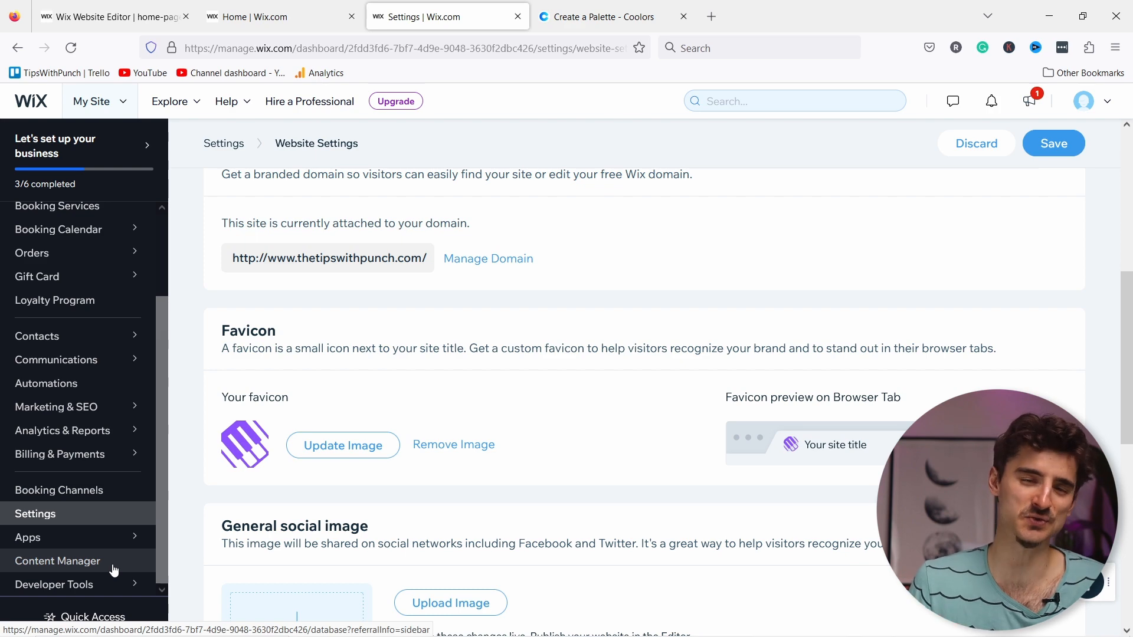
# Set the full Steve & Sounds Music Lessons logo from the Site Files as the general social image.
pyautogui.scroll(-4, 354, 366)
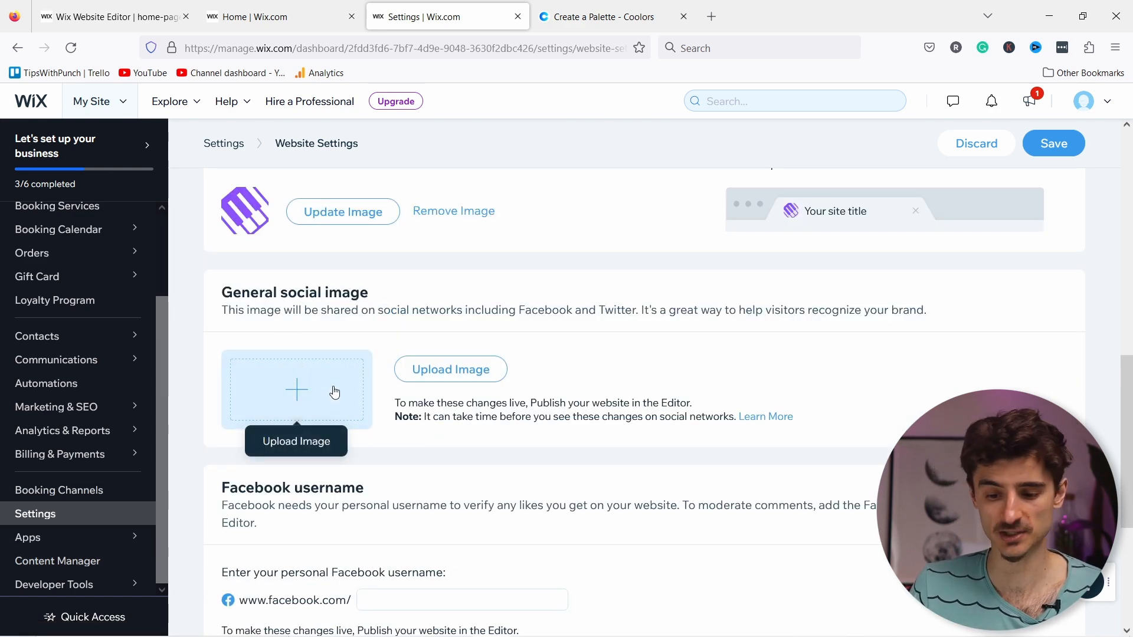
pyautogui.click(432, 375)
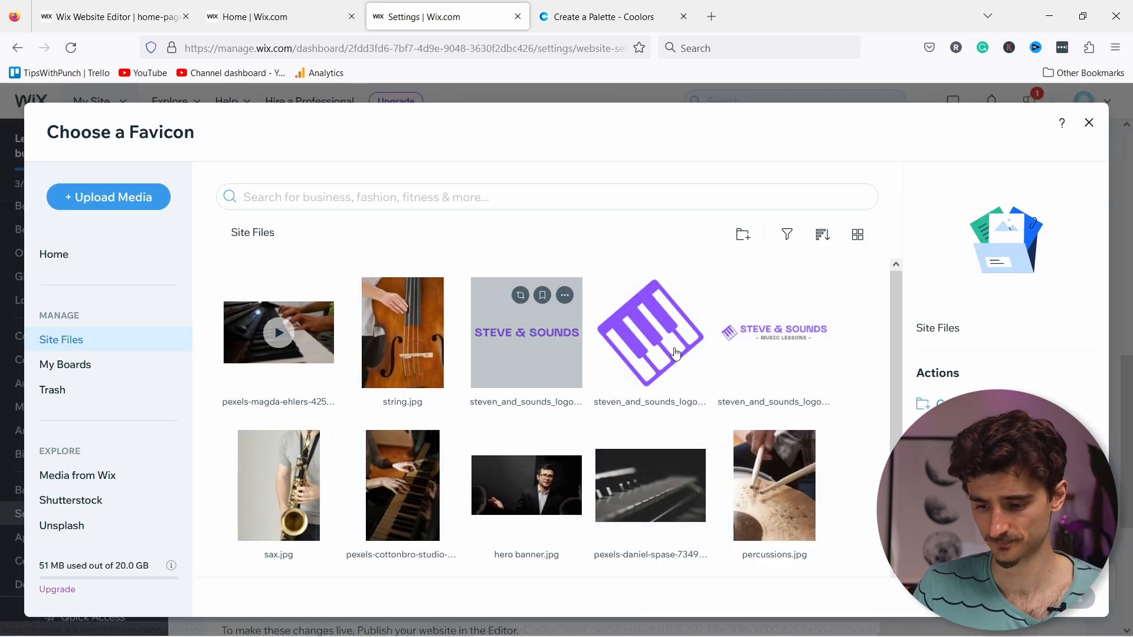
pyautogui.click(788, 331)
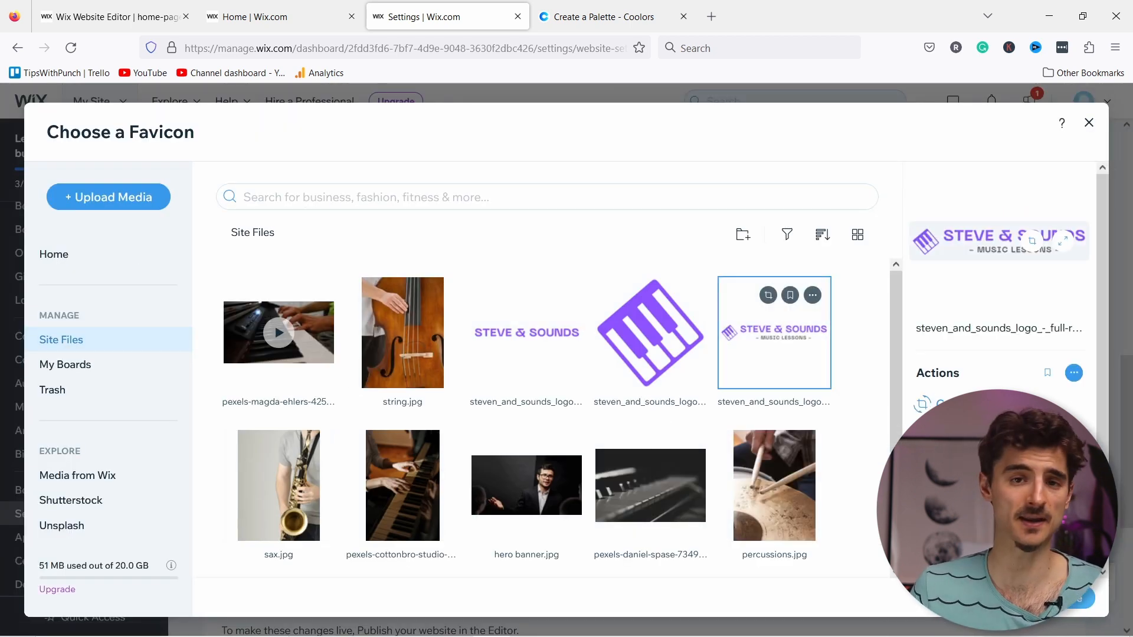
pyautogui.click(1057, 599)
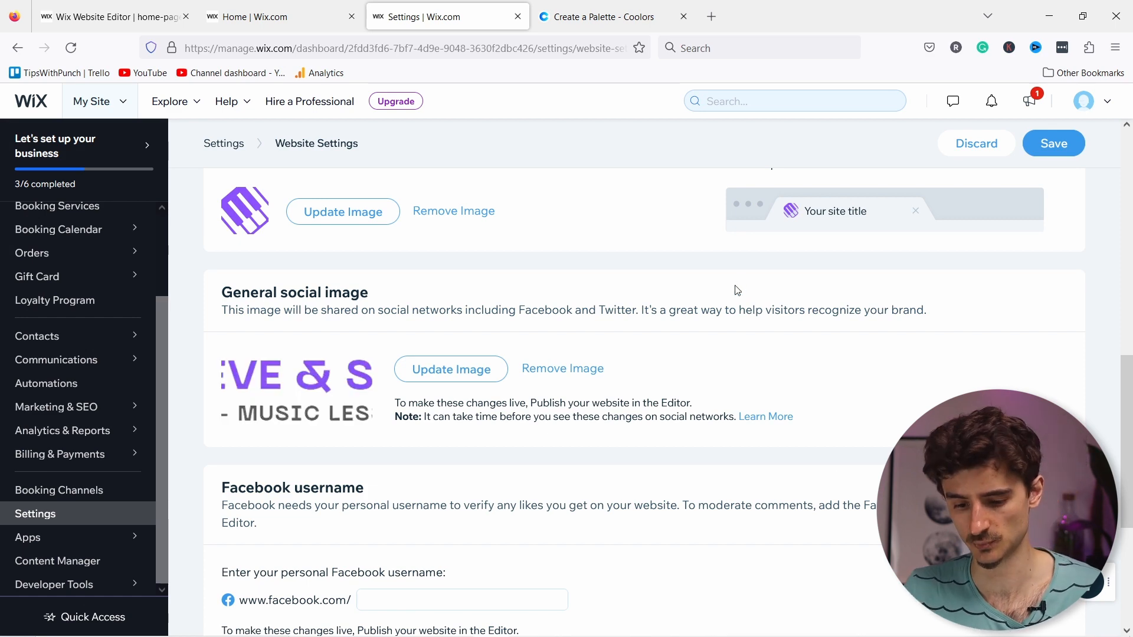
pyautogui.scroll(-3, 747, 304)
pyautogui.moveTo(354, 228)
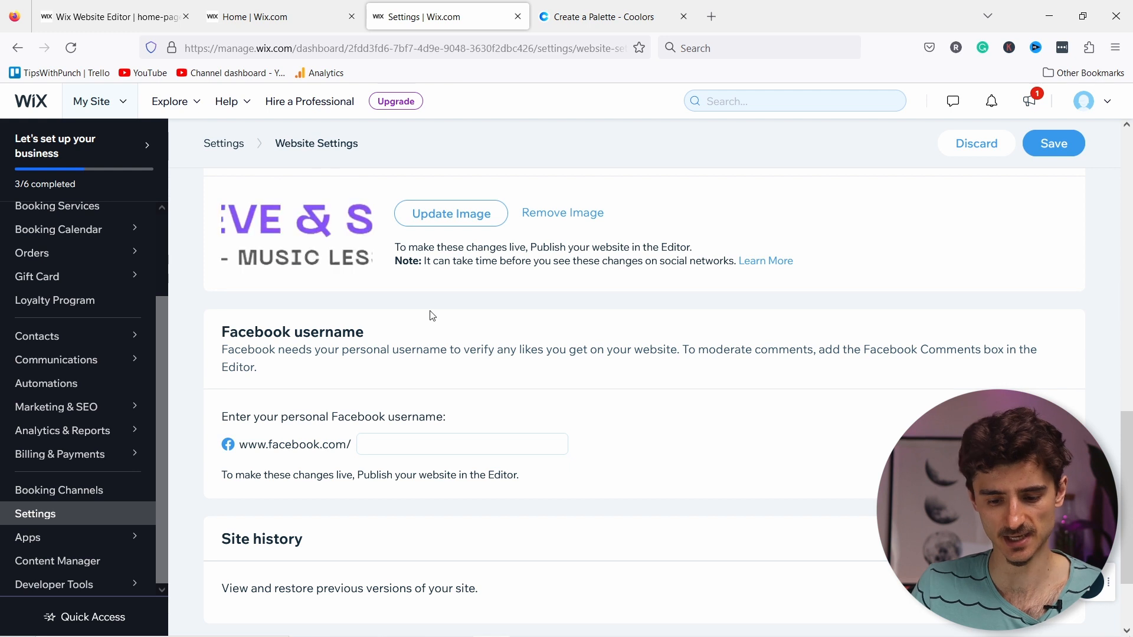
pyautogui.scroll(-2, 430, 312)
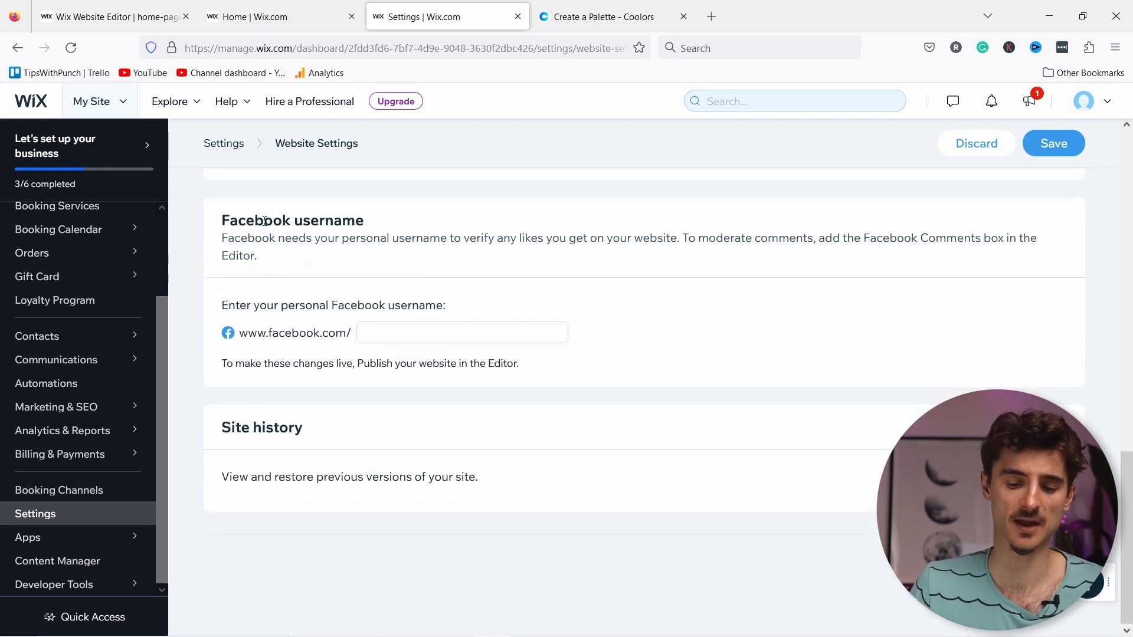